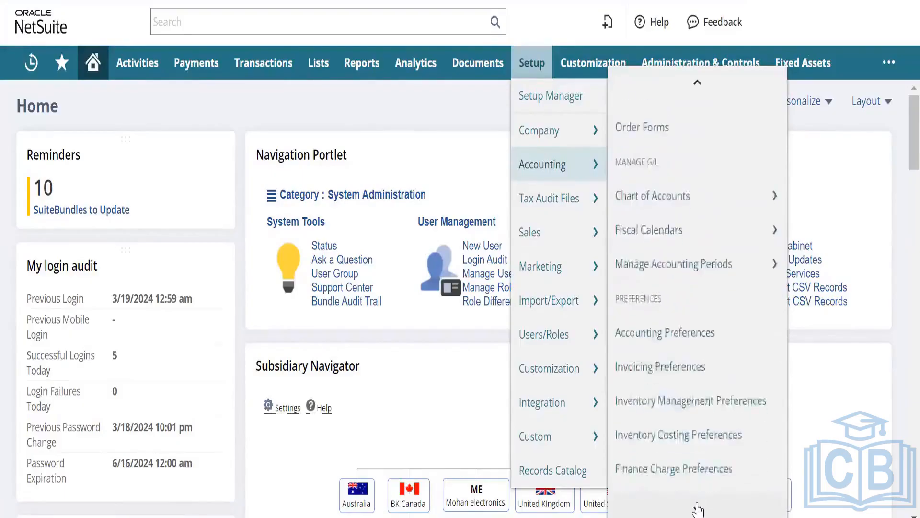
- Open the Set Up Taxes page and the Nexuses list from the accounting setup, each in its own browser tab
mouse_move(681, 188)
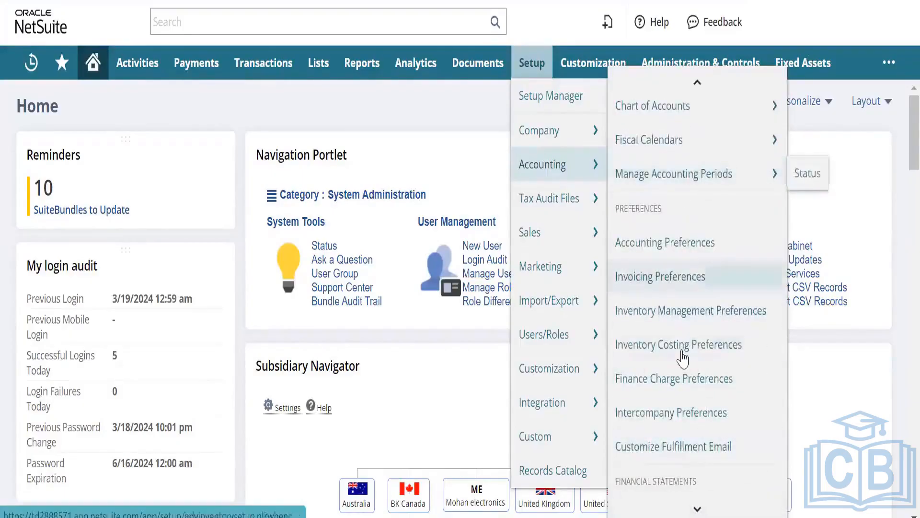
scroll(690, 509, down, 3)
scroll(690, 511, down, 9)
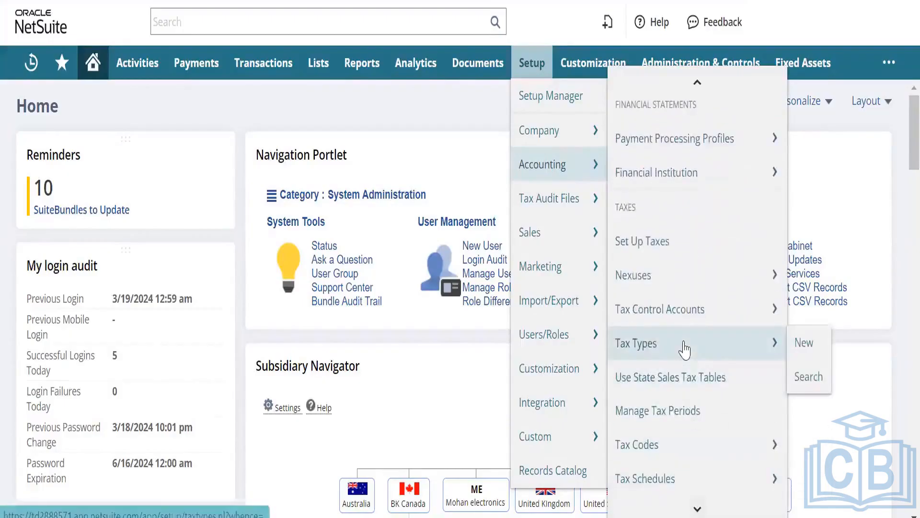
right_click(676, 245)
click(690, 261)
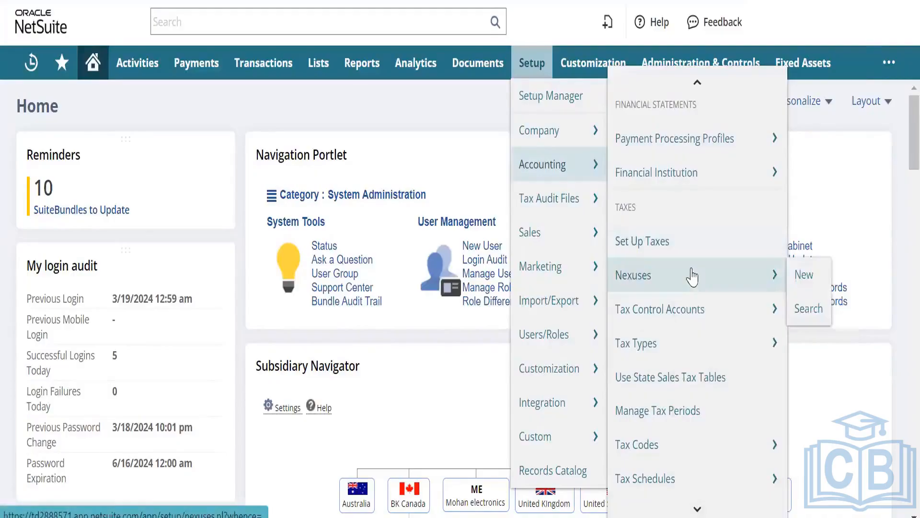
right_click(694, 274)
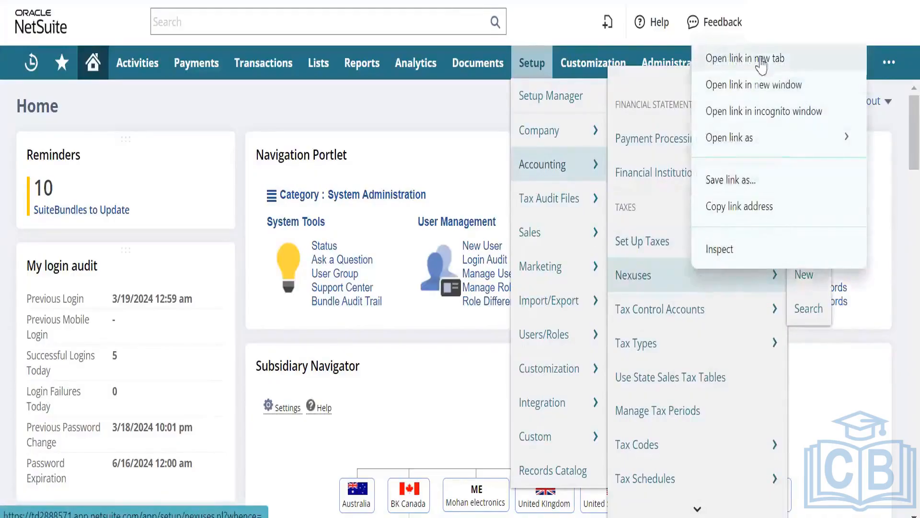
click(745, 59)
- Review the Canada and United States tax settings on the Set Up Taxes page
mouse_move(608, 22)
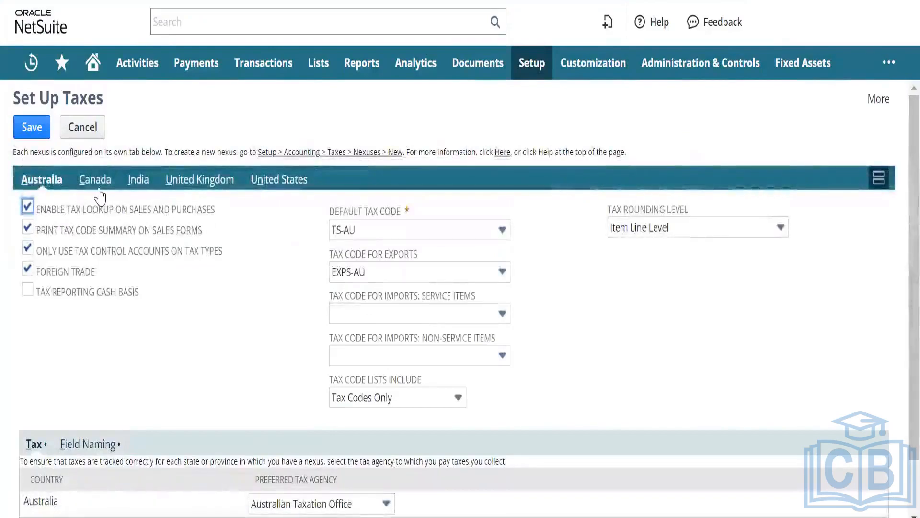
click(97, 183)
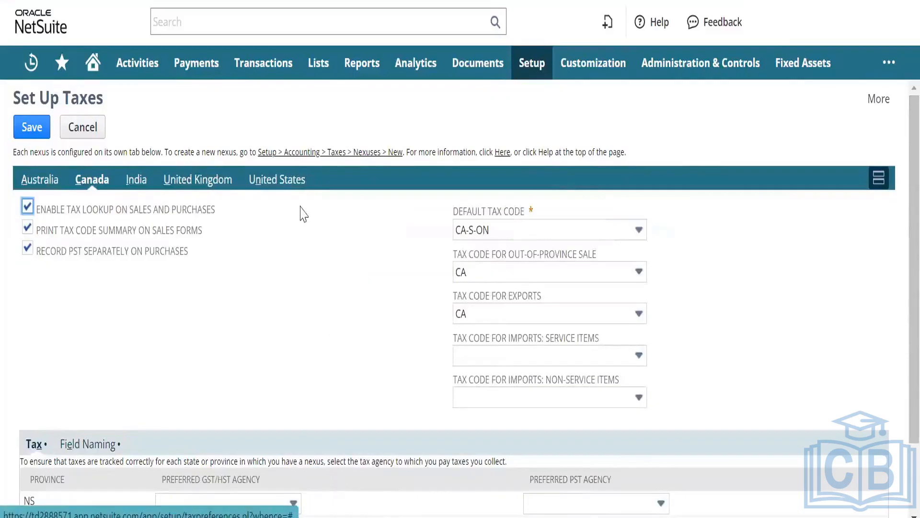
click(298, 186)
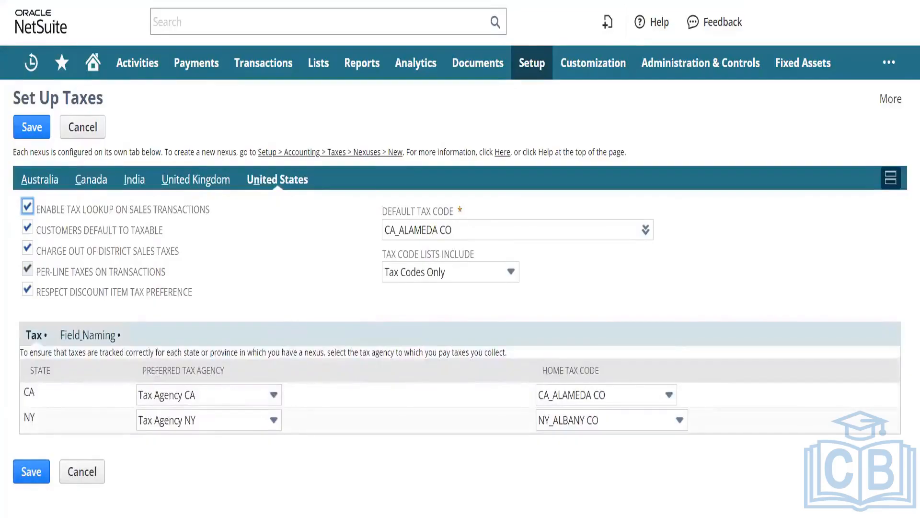
- From the Nexuses list, create and save a new nexus with United States as the country and Arizona as the state
click(431, 1)
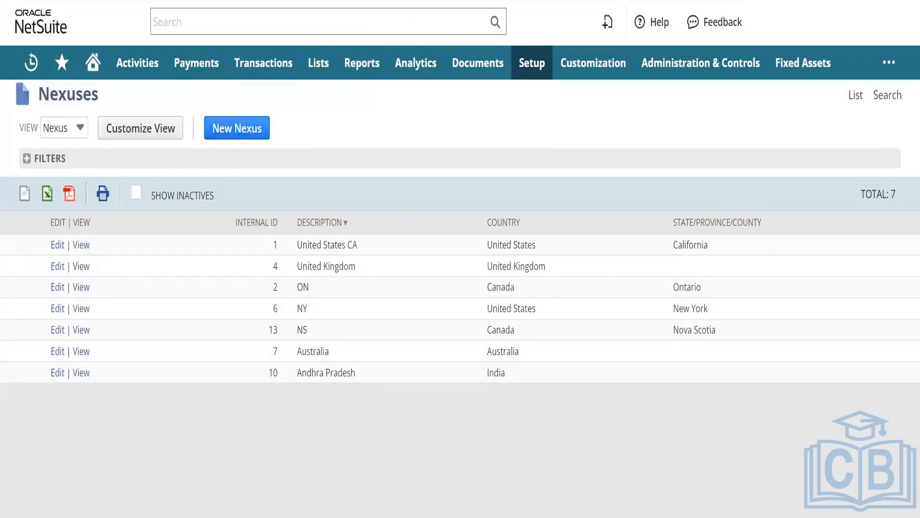
click(241, 136)
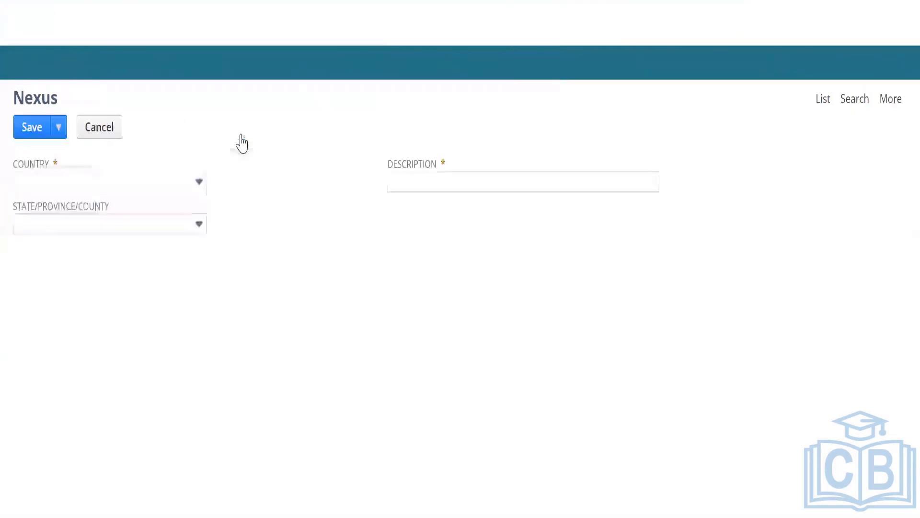
click(200, 187)
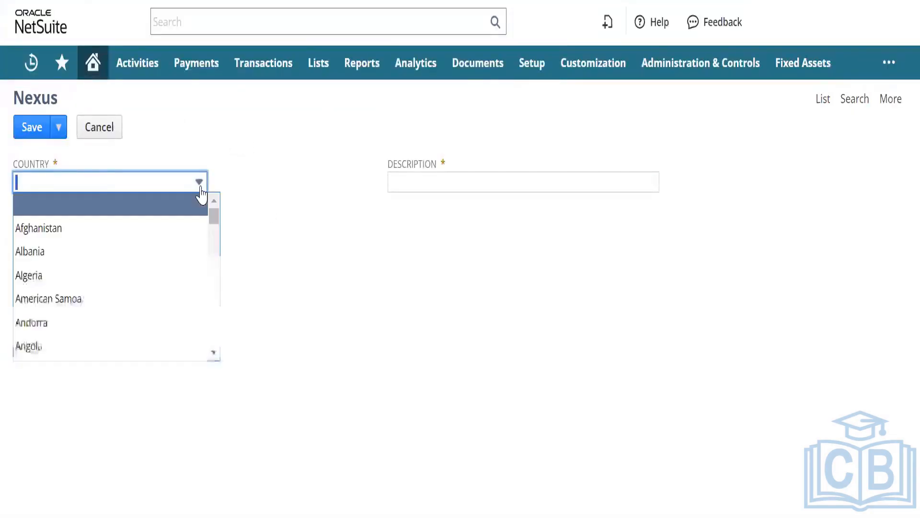
text(un)
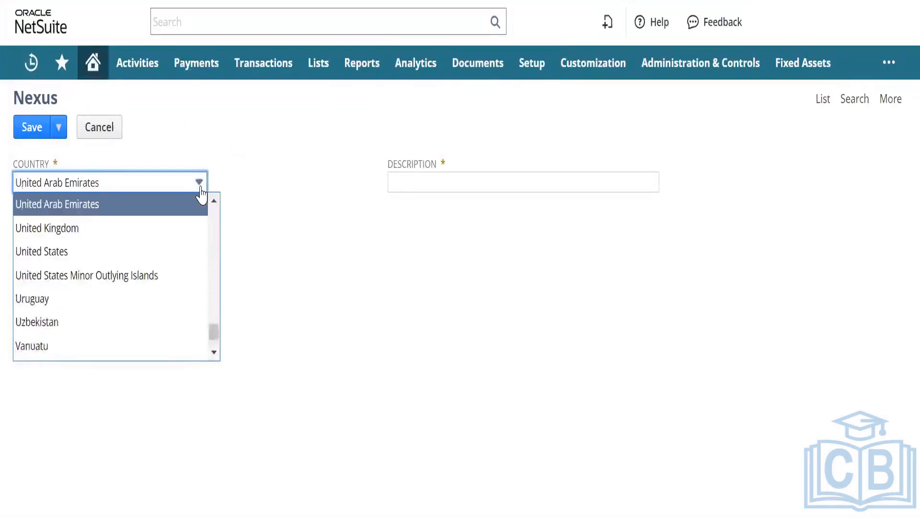
click(154, 252)
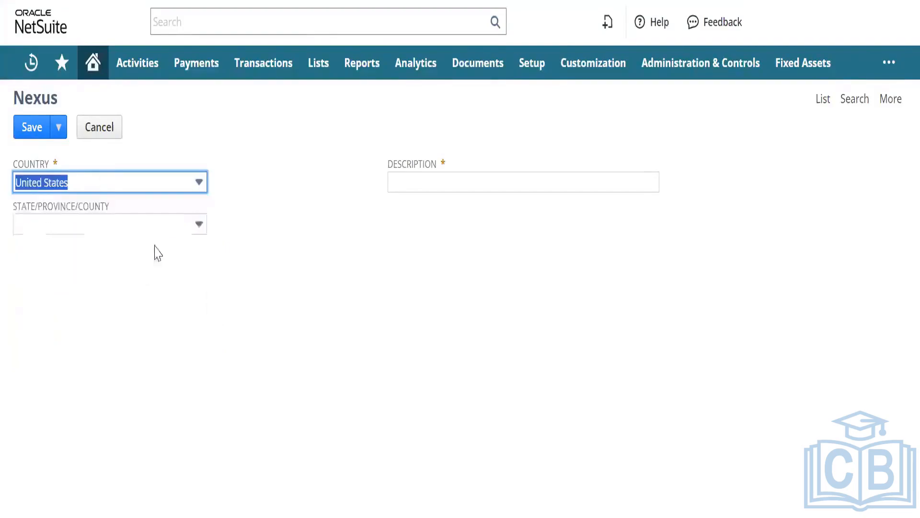
click(197, 224)
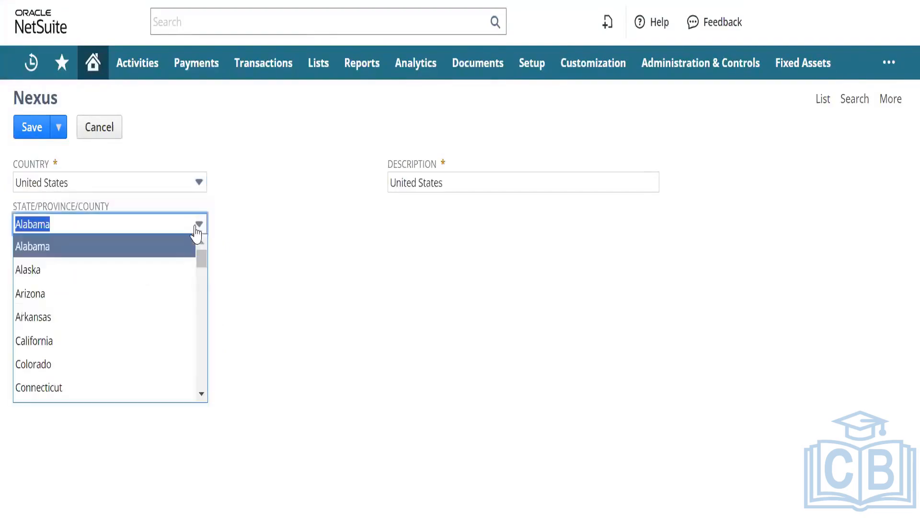
click(171, 295)
click(290, 308)
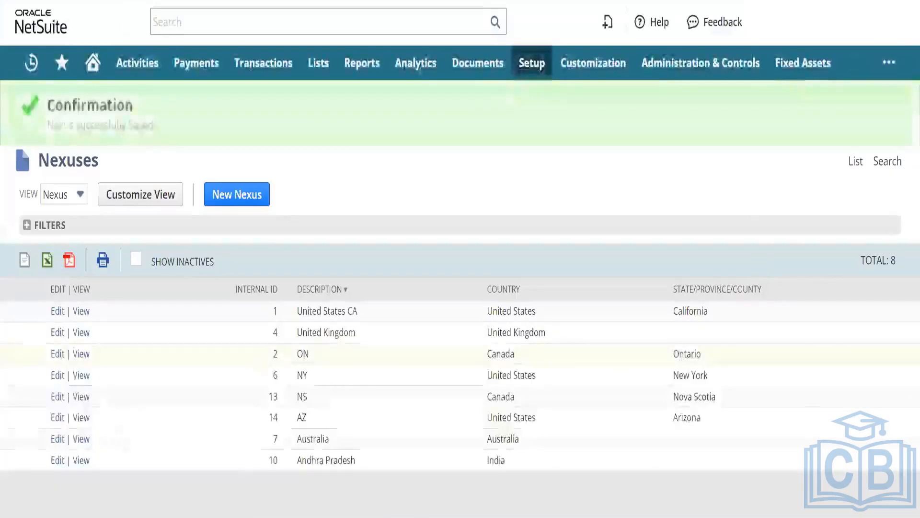
- Filter the Nexuses list by the country United States
click(26, 227)
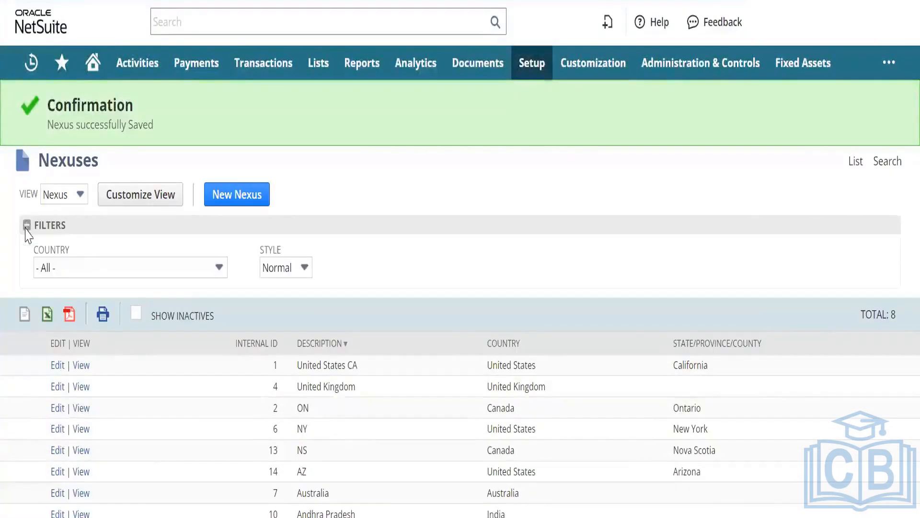
click(103, 266)
text(United Arab Emirates)
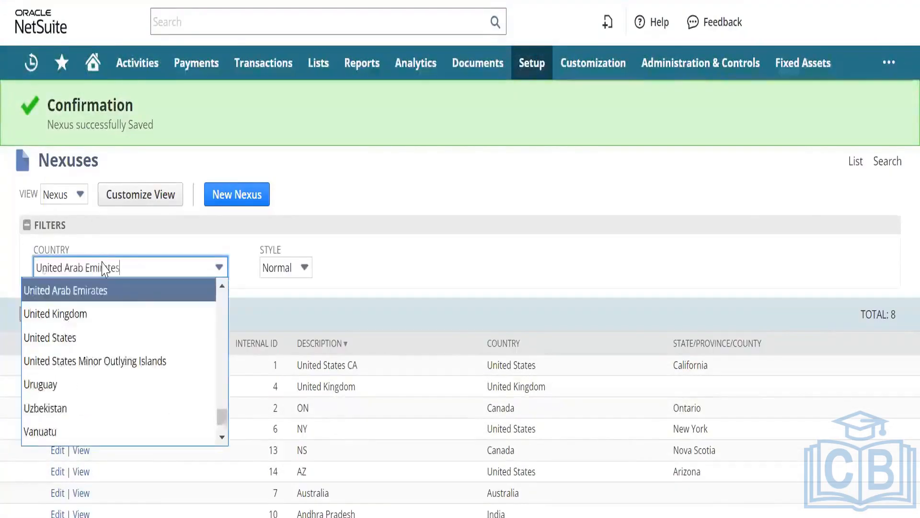
click(103, 338)
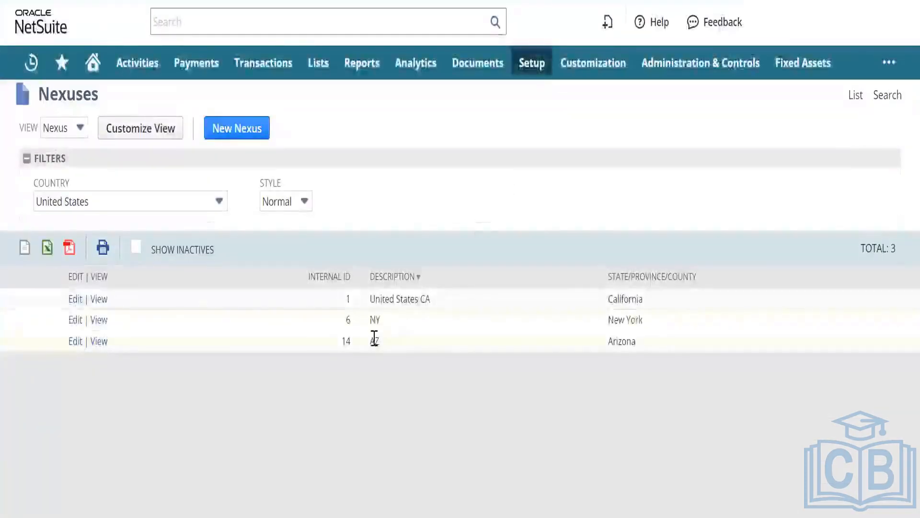
- Examine the descriptions and states of the Arizona and California nexuses in the filtered list
double_click(374, 339)
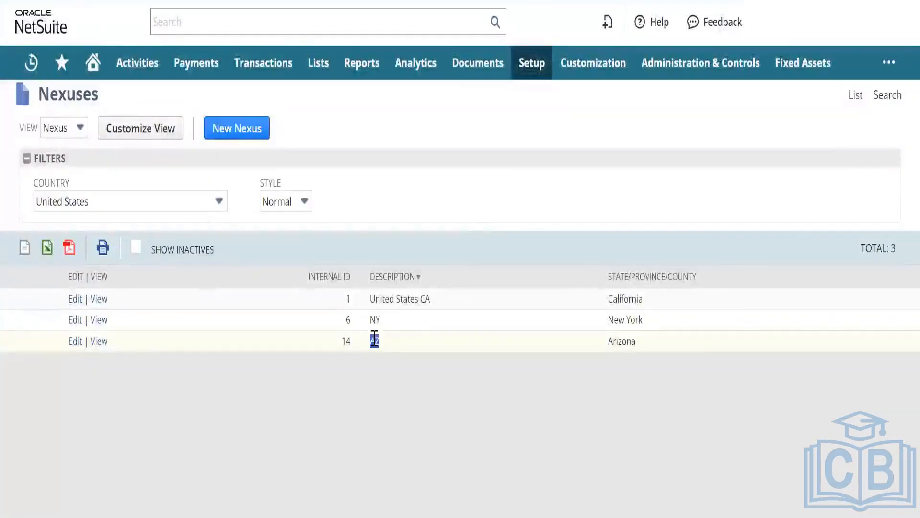
double_click(624, 344)
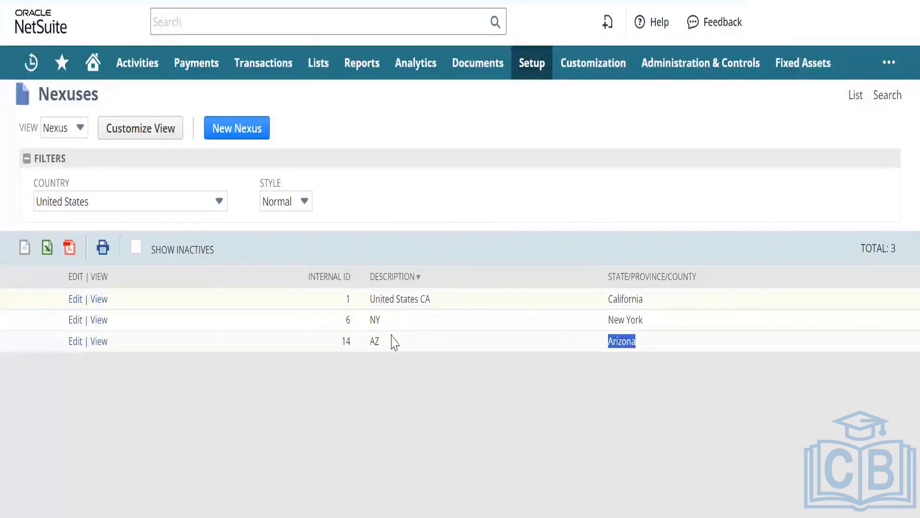
double_click(610, 300)
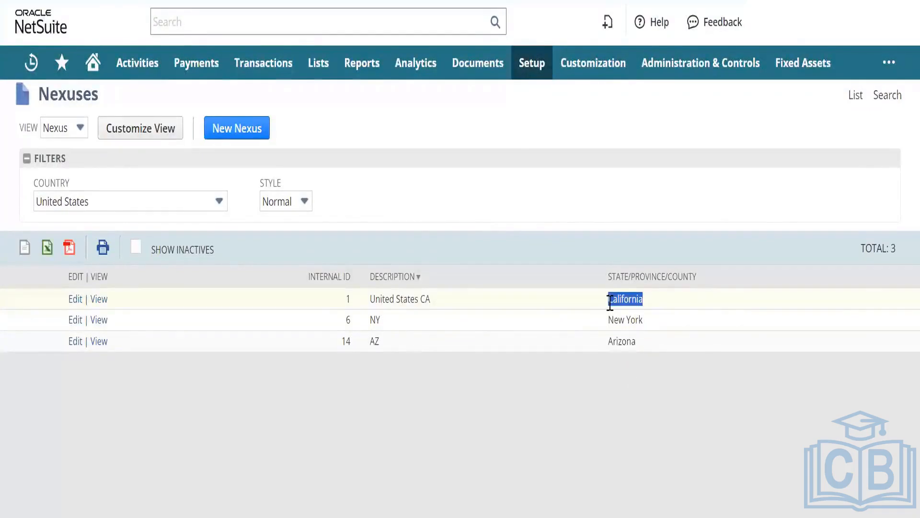
double_click(622, 340)
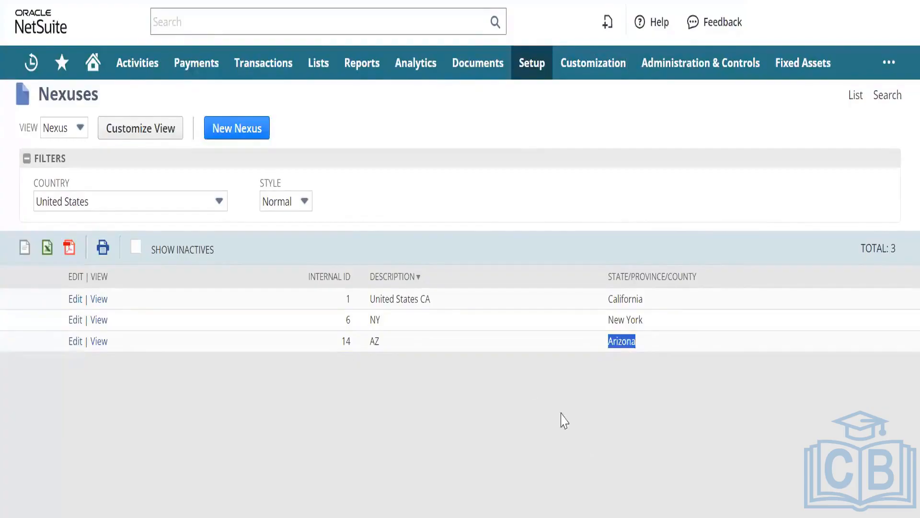
- Open the Tax Control Accounts, Tax Types and Tax Codes lists from the accounting setup, each in its own browser tab
mouse_move(536, 72)
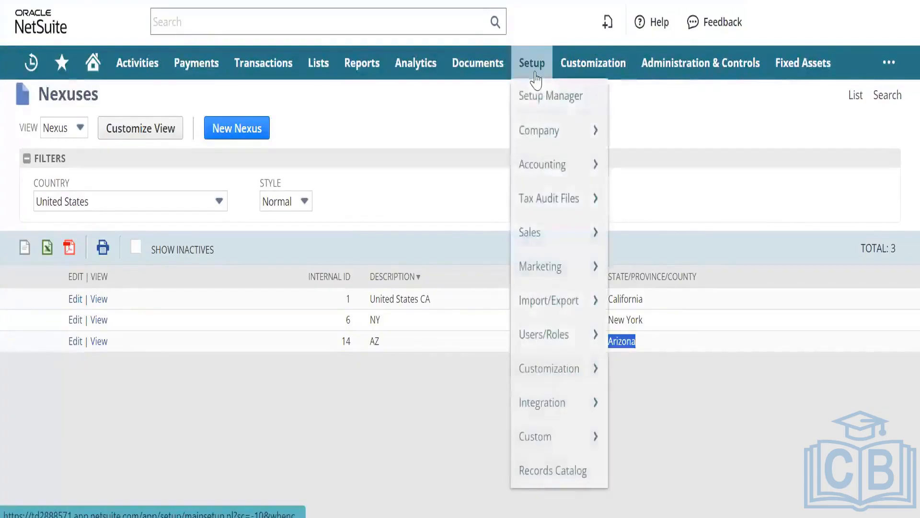
mouse_move(548, 167)
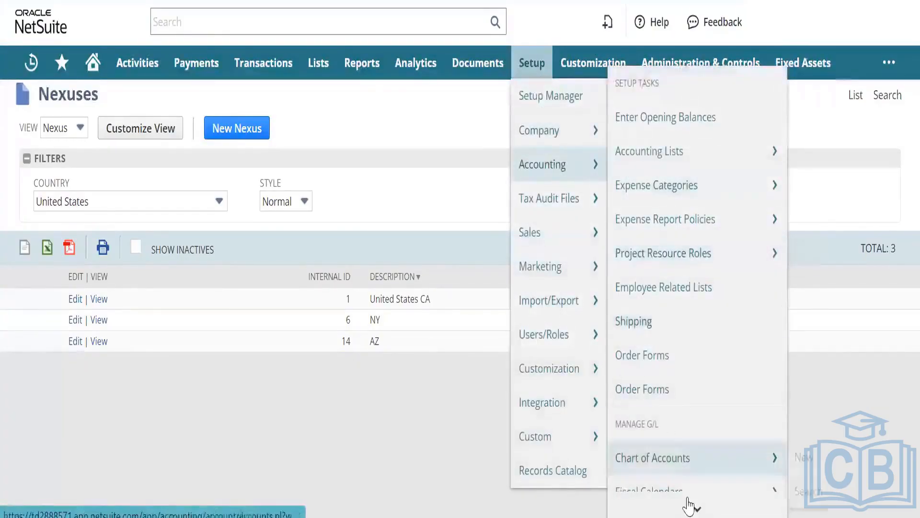
mouse_move(690, 506)
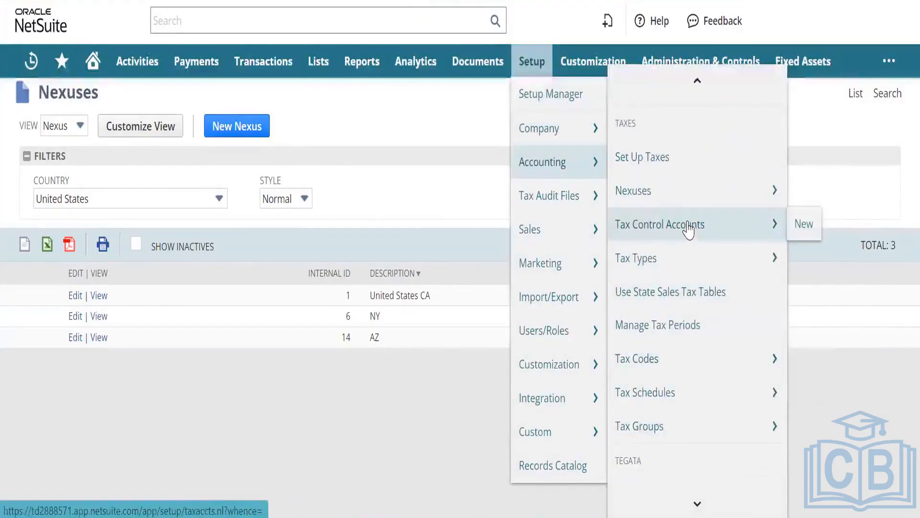
right_click(688, 230)
click(700, 239)
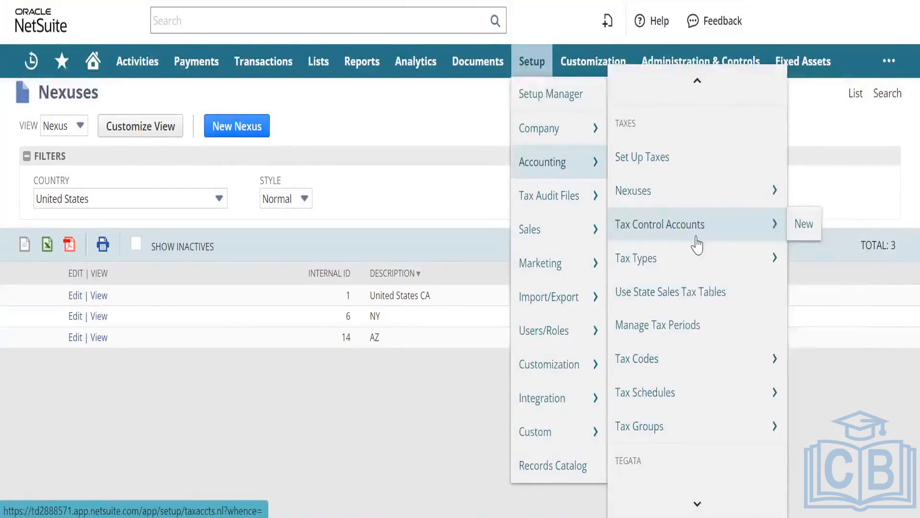
right_click(699, 258)
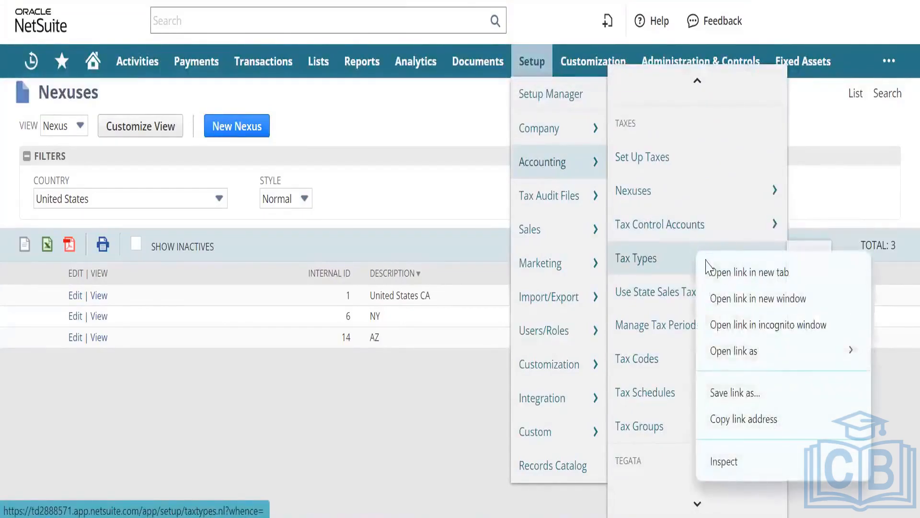
click(709, 269)
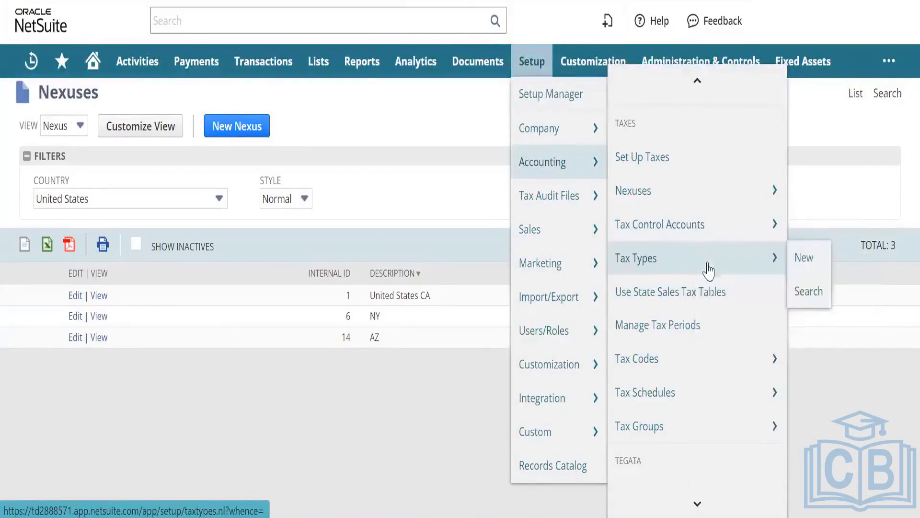
right_click(699, 360)
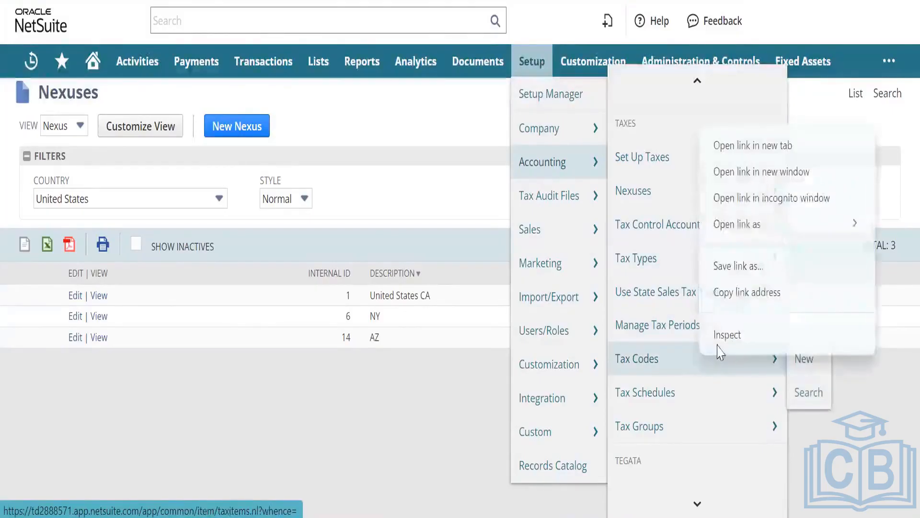
click(754, 146)
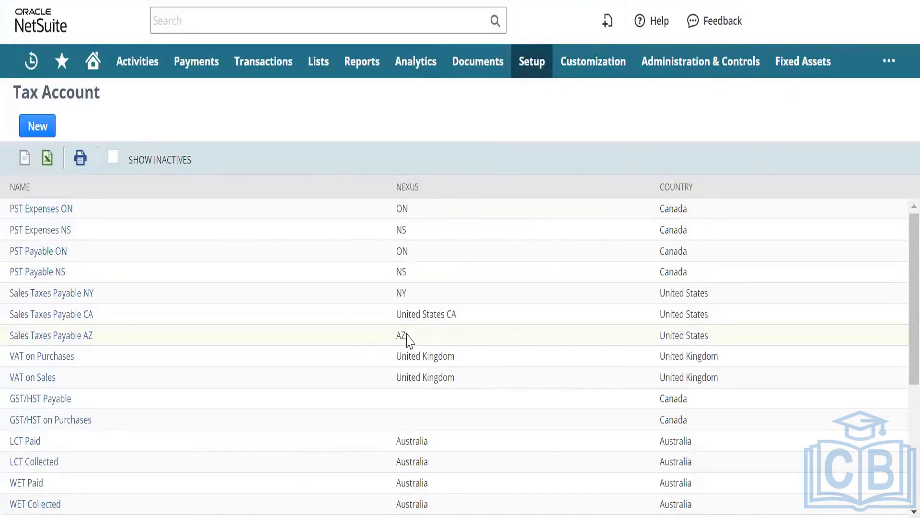
- Examine the Sales Taxes Payable AZ entry and the other entries in the tax control accounts list
drag(730, 343, 6, 347)
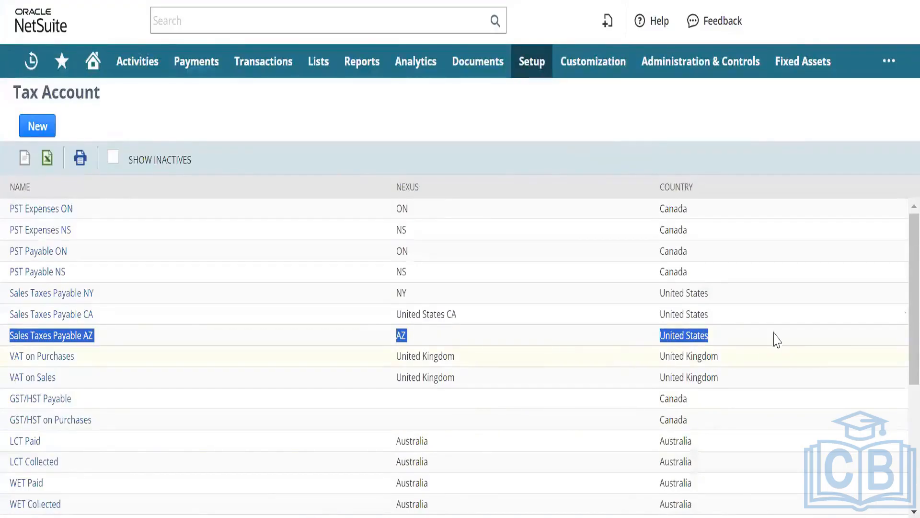
scroll(898, 350, down, 3)
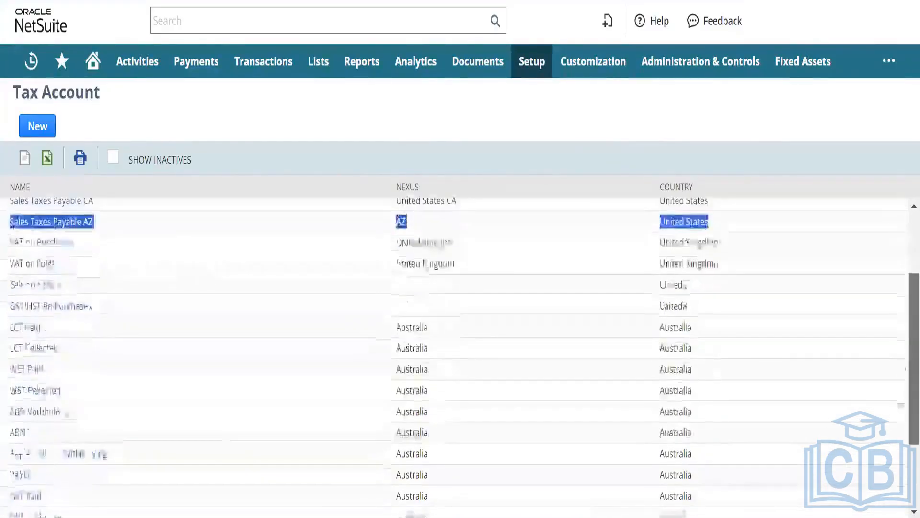
drag(898, 357, 898, 312)
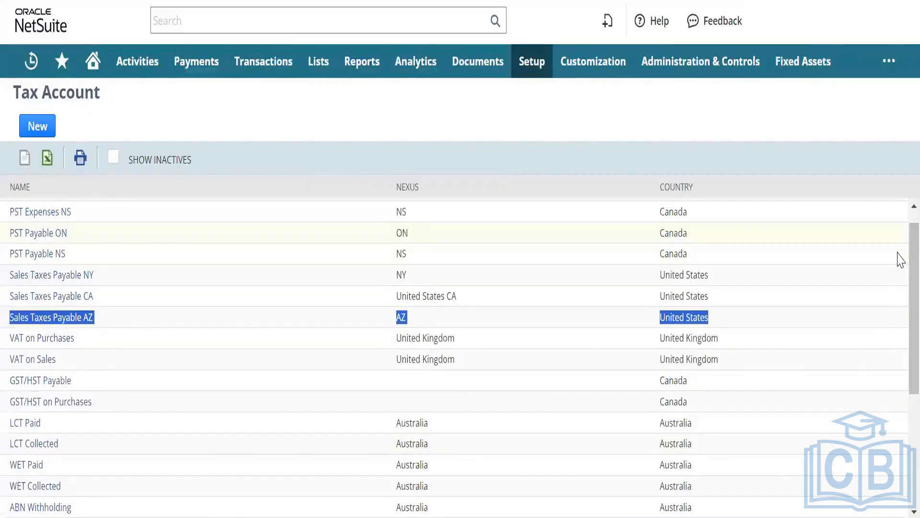
drag(914, 309, 914, 298)
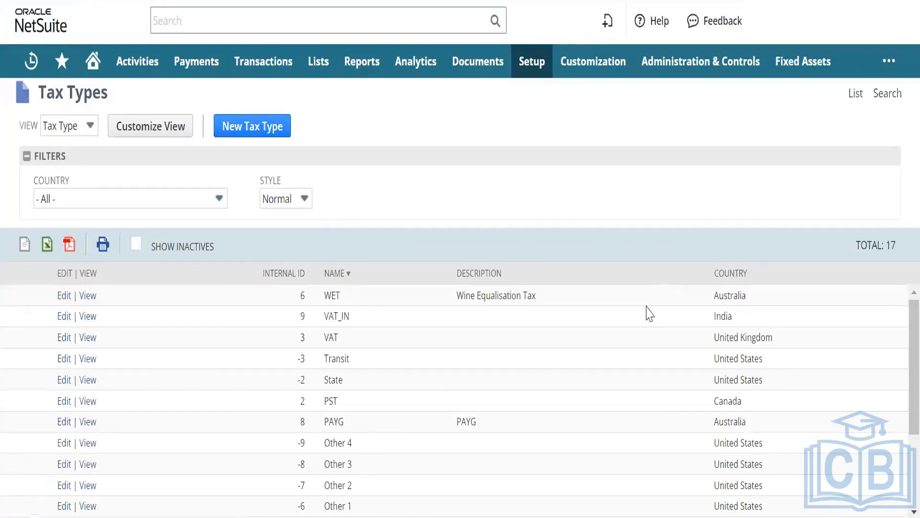
- Filter the Tax Types list by the country United States
click(165, 206)
text(un)
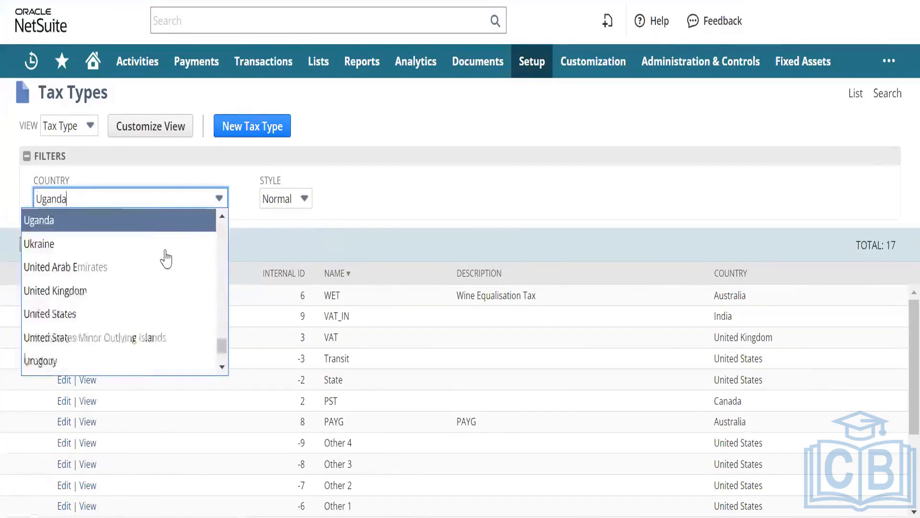
click(163, 267)
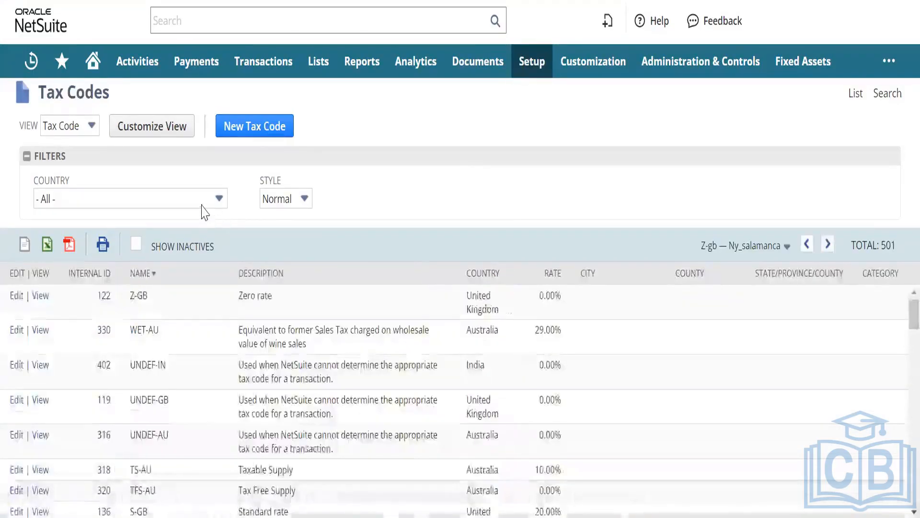
- Filter the Tax Codes list by the country United States
click(201, 205)
text(uni)
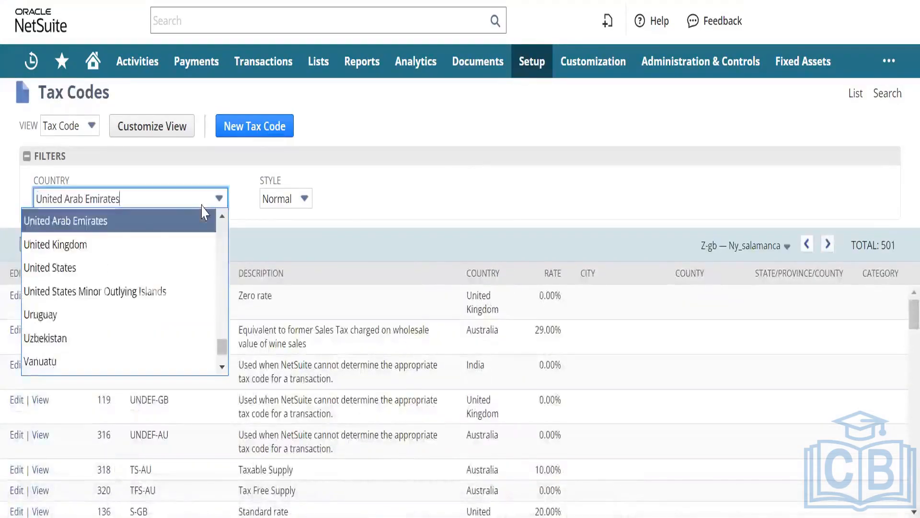
click(148, 268)
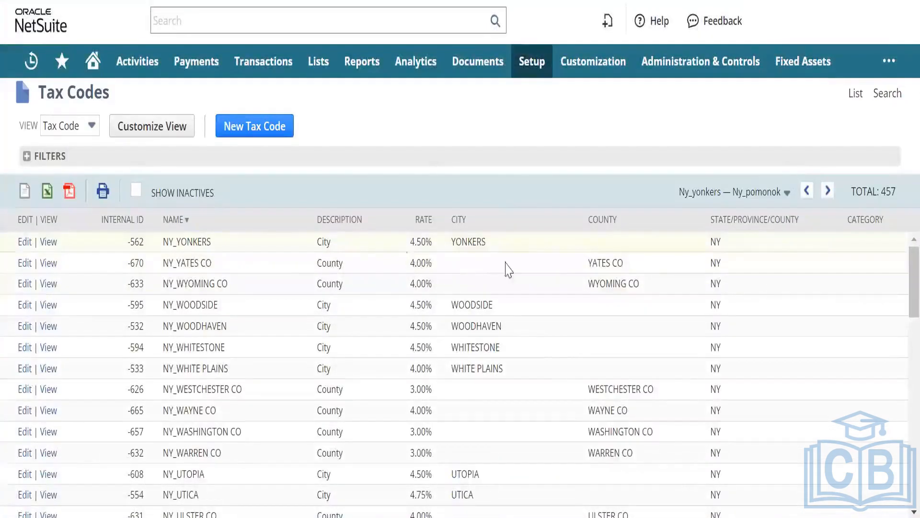
- Examine the name ranges of the filtered tax codes to see which states they cover
click(786, 192)
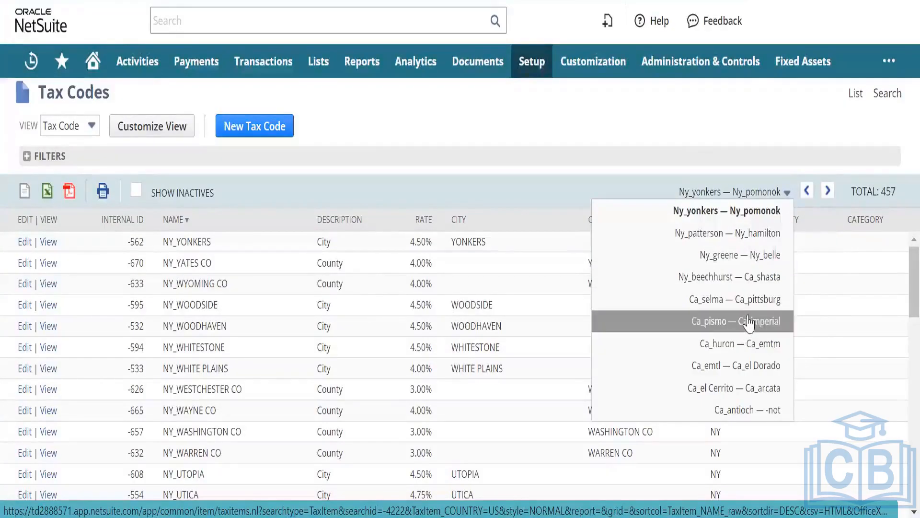
click(784, 192)
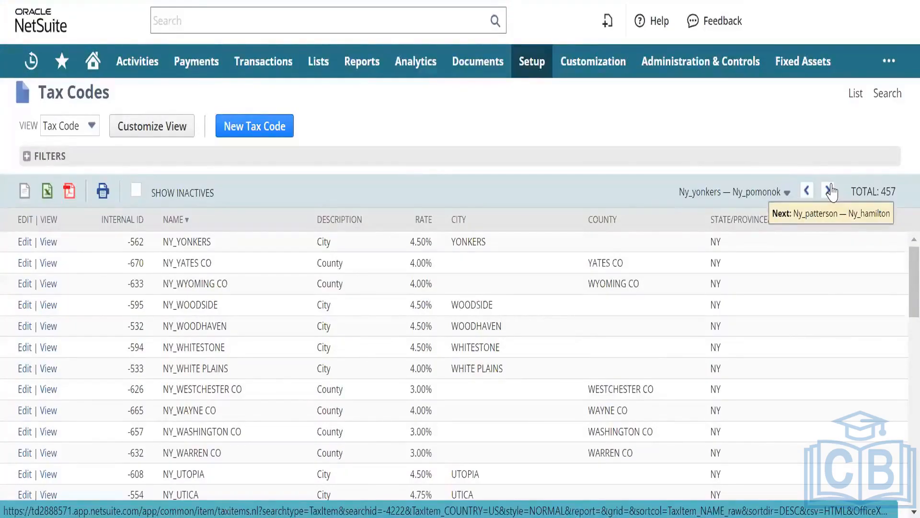
click(786, 192)
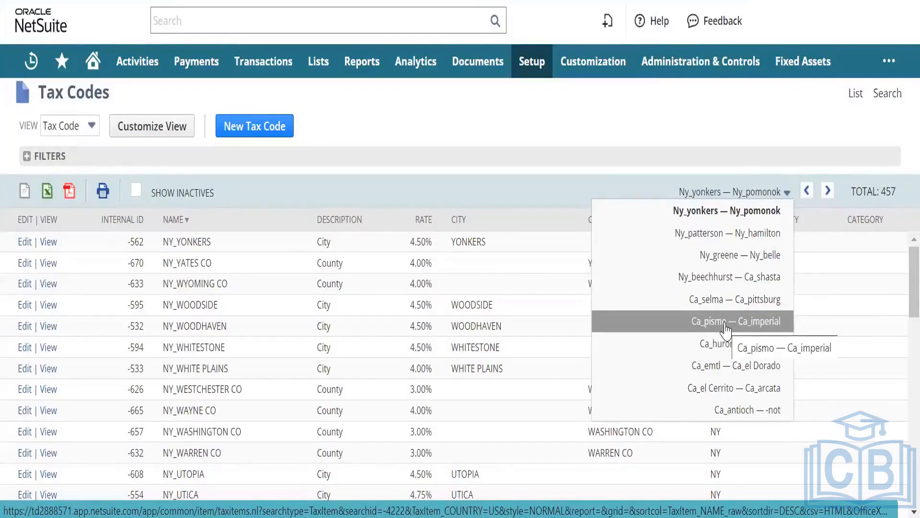
click(559, 116)
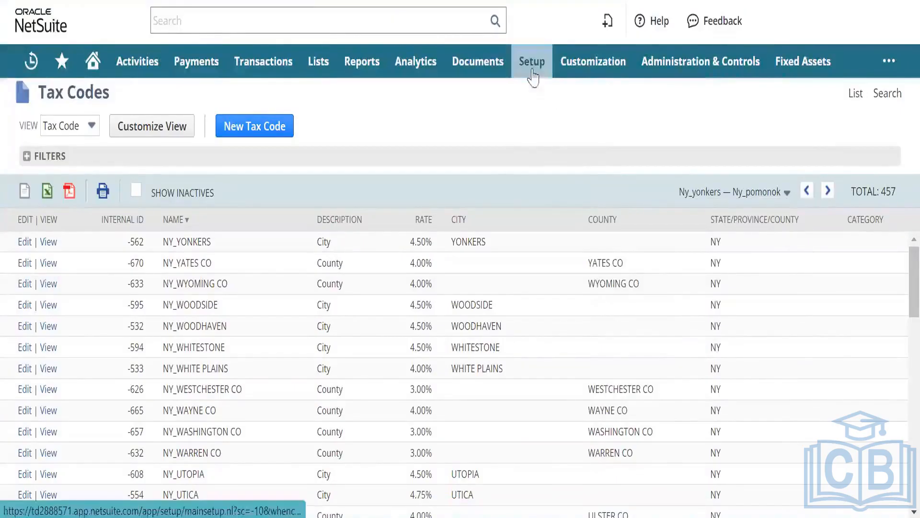
- Open the Use State Sales Tax Tables page from the accounting setup in a new browser tab
mouse_move(530, 76)
mouse_move(549, 157)
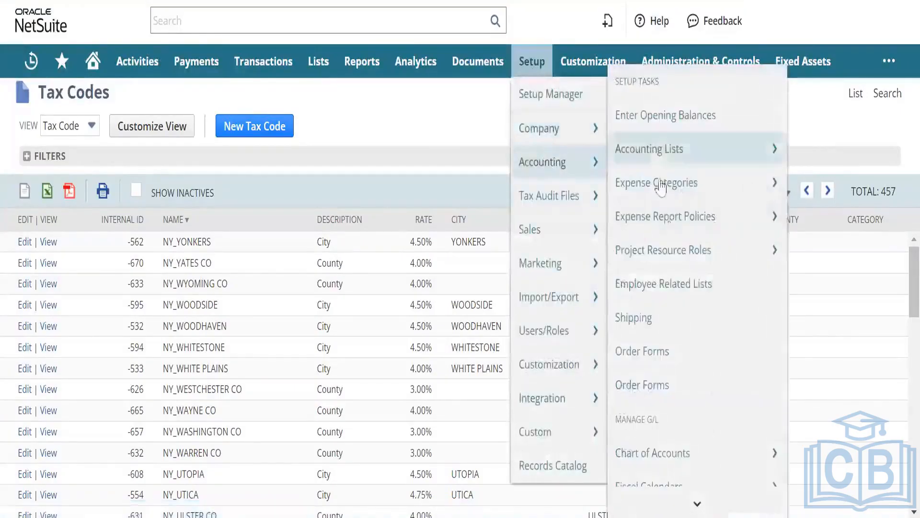
mouse_move(697, 508)
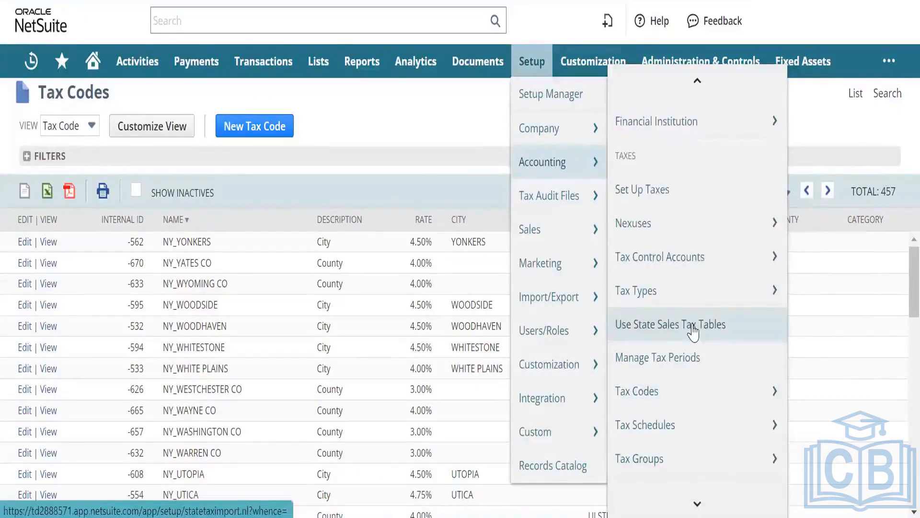
right_click(693, 331)
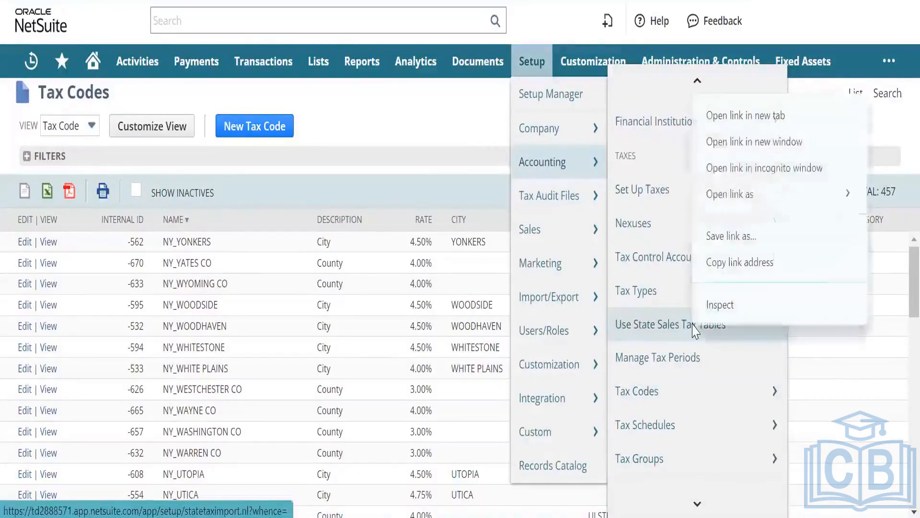
click(777, 129)
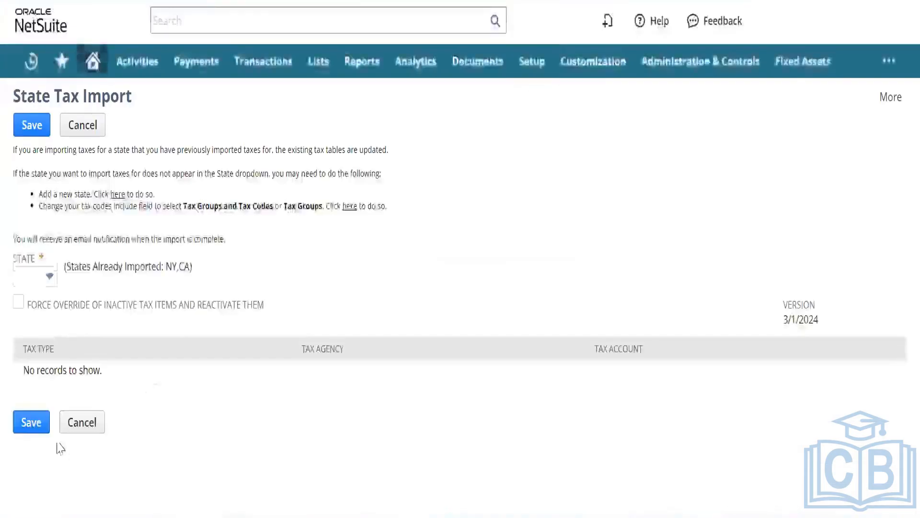
- Check the State field and the note on already imported states on the State Tax Import page
click(41, 279)
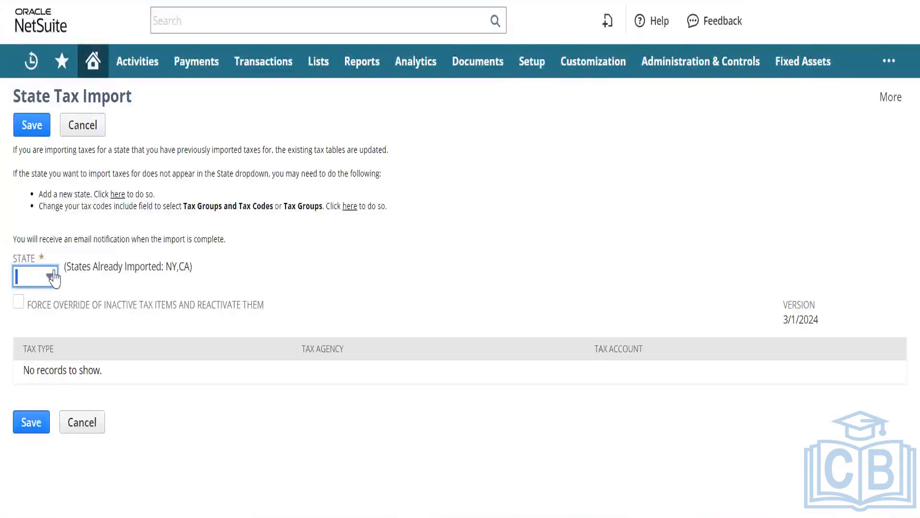
triple_click(108, 273)
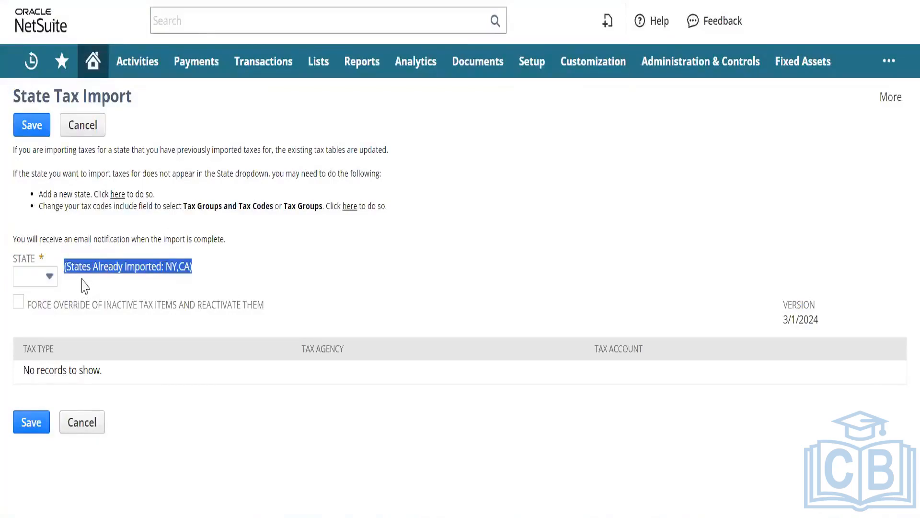
click(49, 276)
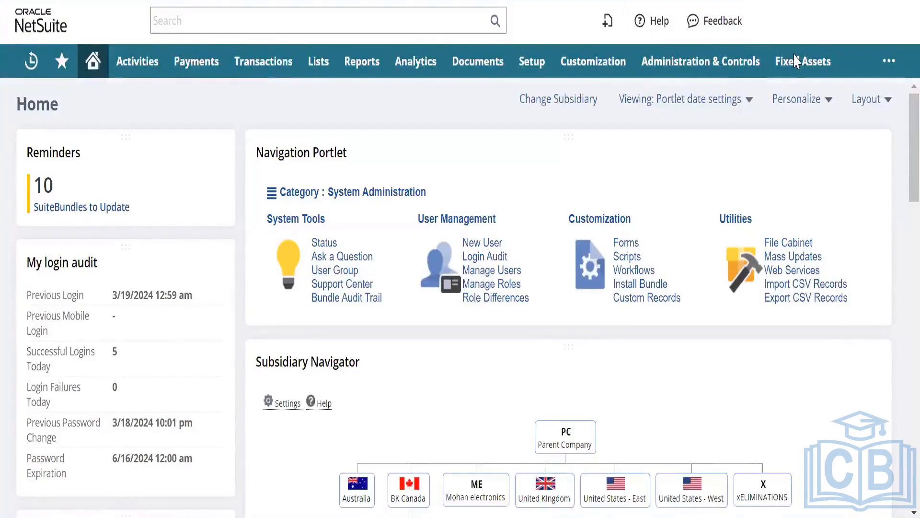
- Open the Nexuses and Tax Codes lists from the accounting setup, each in its own browser tab
mouse_move(529, 61)
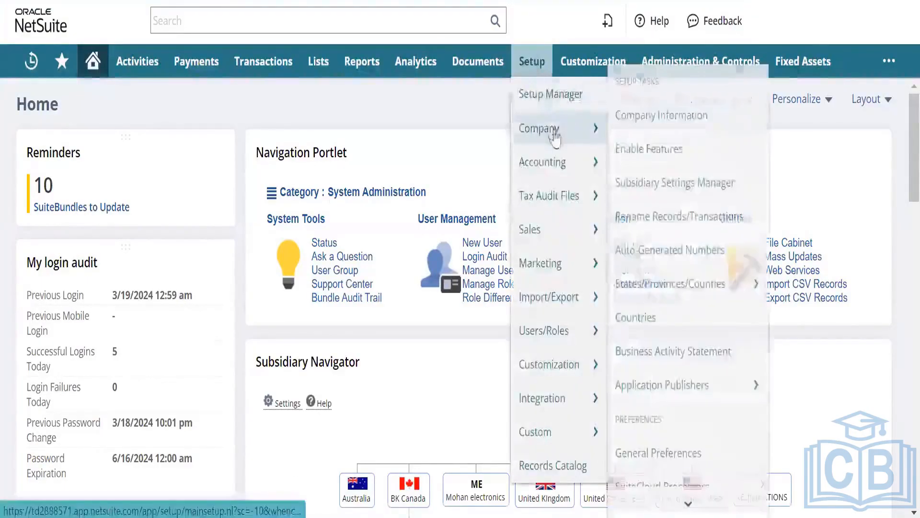
mouse_move(551, 161)
mouse_move(646, 184)
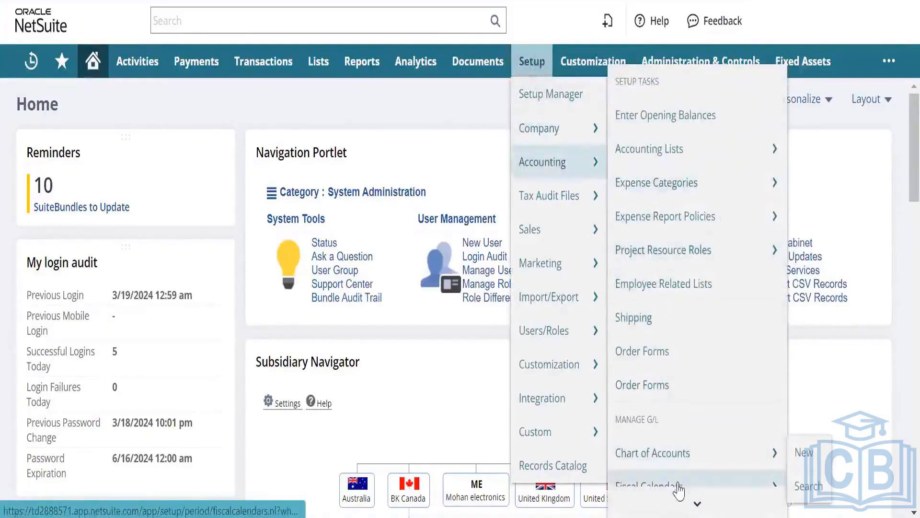
mouse_move(682, 500)
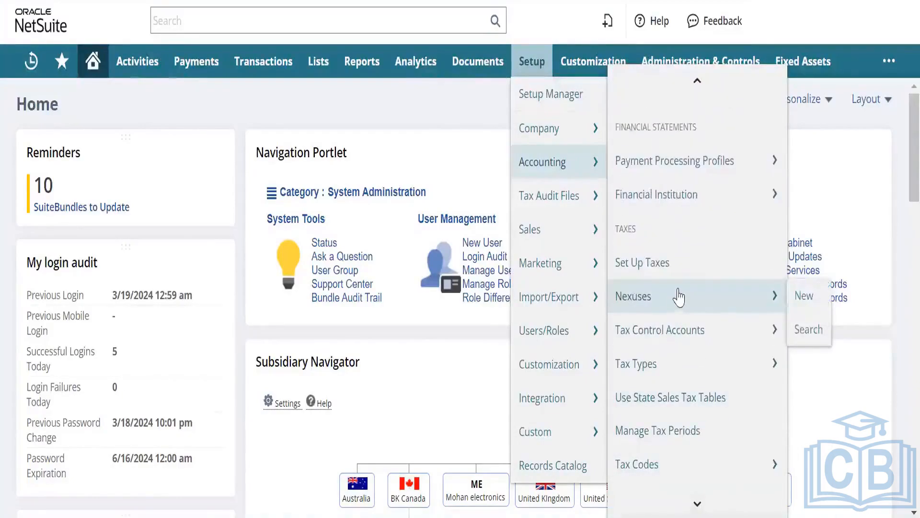
right_click(679, 297)
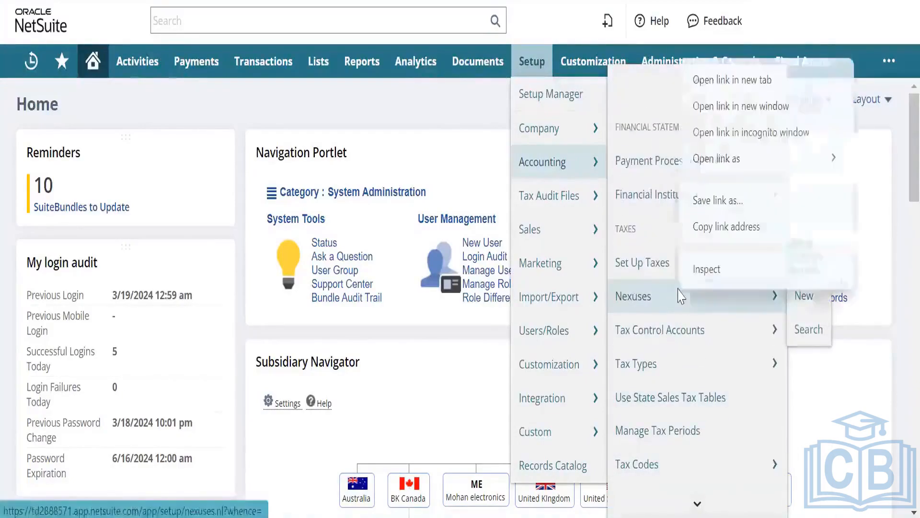
click(750, 80)
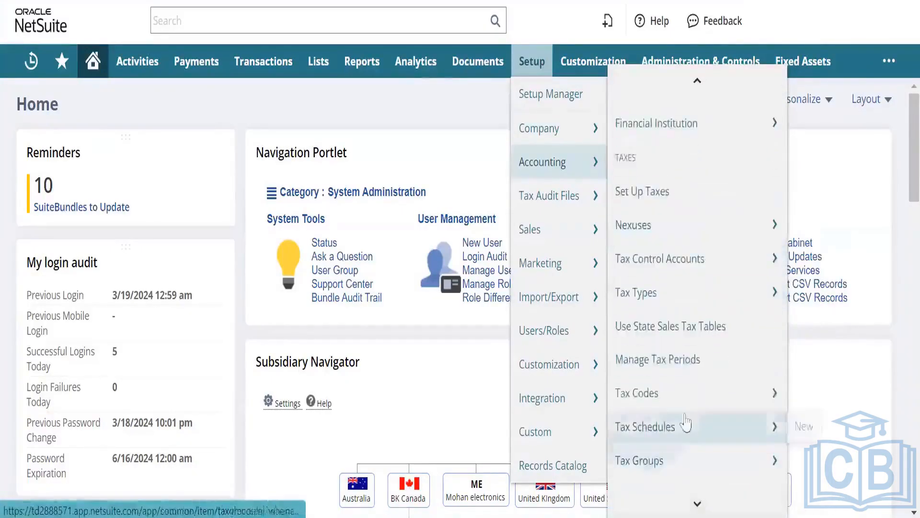
right_click(669, 390)
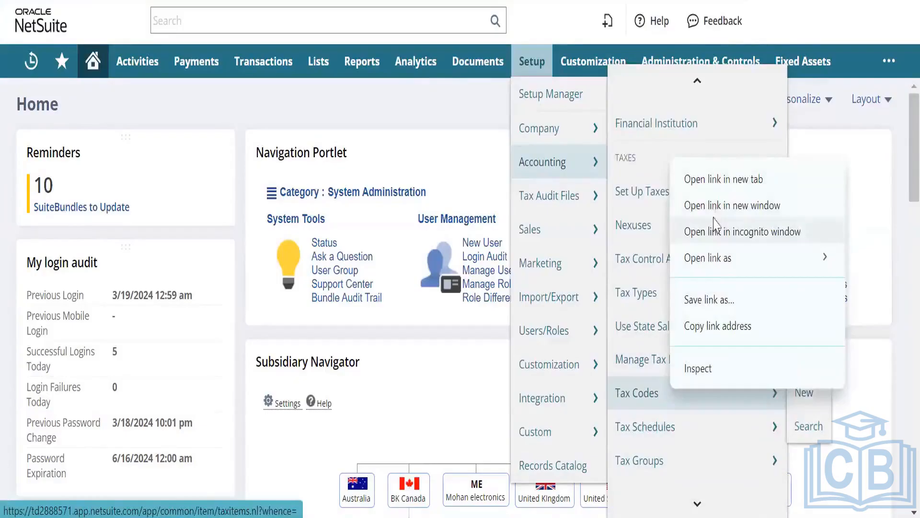
click(726, 194)
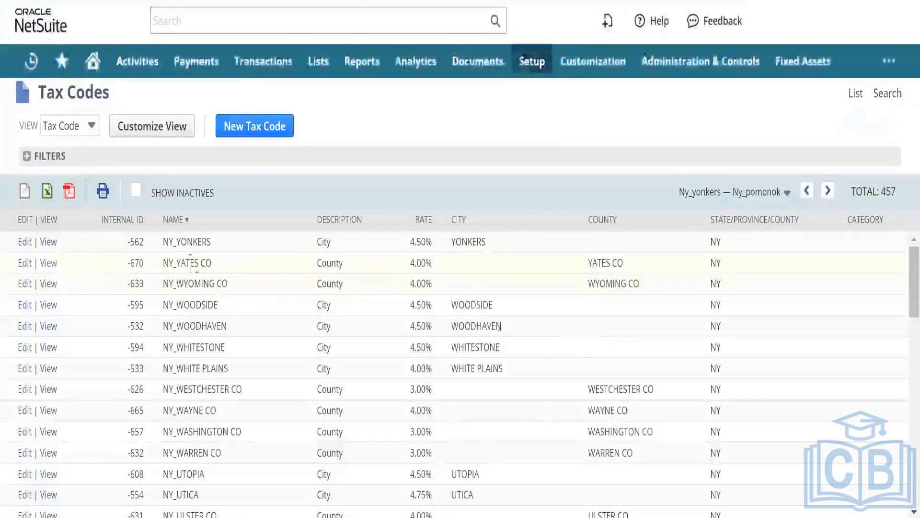
- Examine the United States tax codes and the Nexuses list, and return to the Home page
click(751, 193)
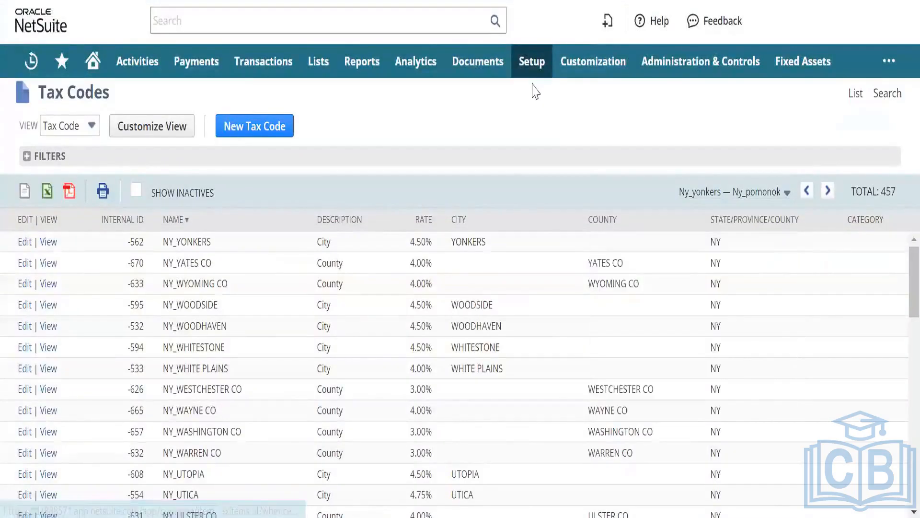
key(ctrl+Tab)
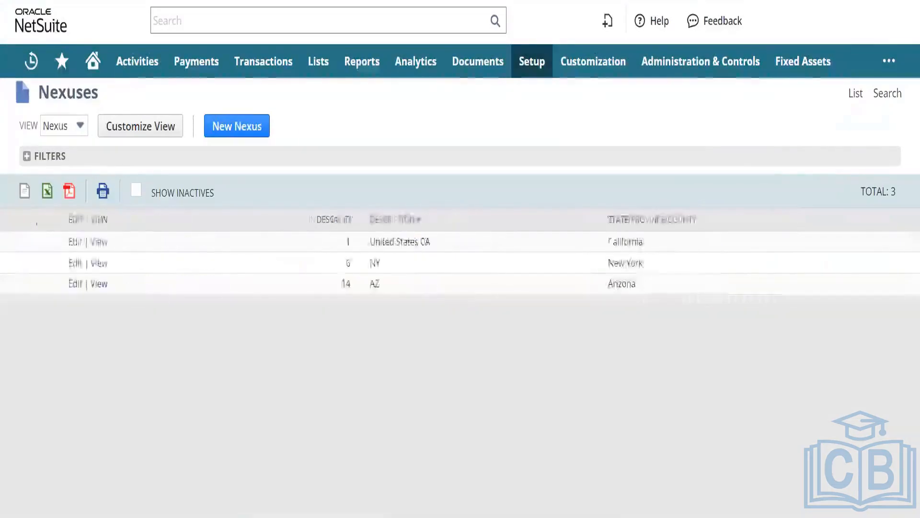
key(ctrl+Tab)
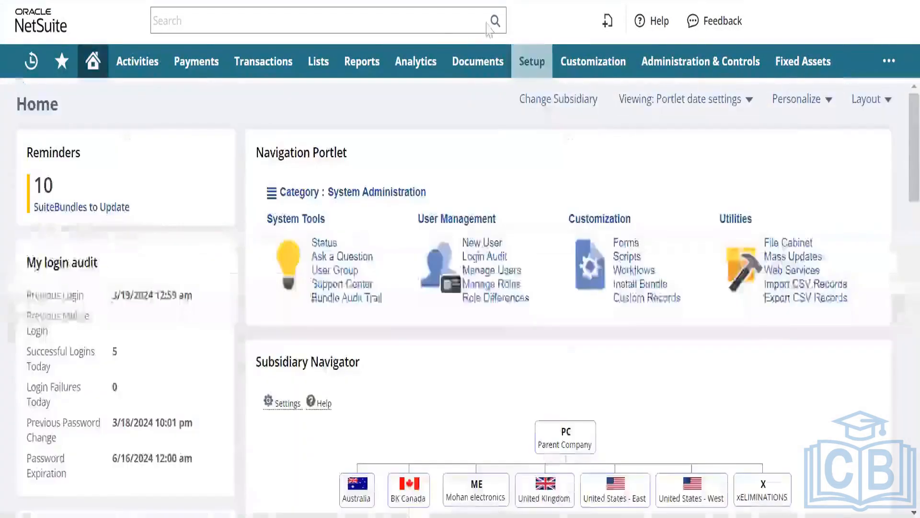
- Open Use State Sales Tax Tables in a new browser tab from the Home page and switch to that tab
mouse_move(533, 71)
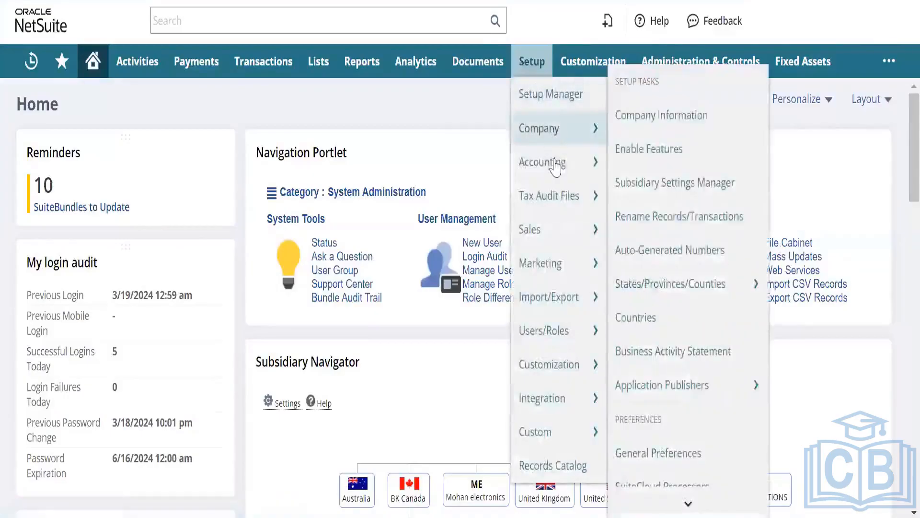
mouse_move(556, 161)
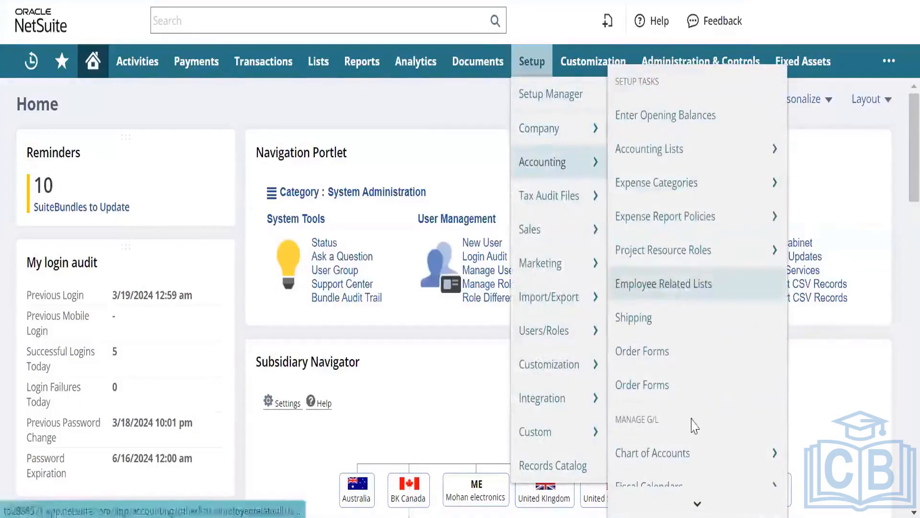
mouse_move(698, 504)
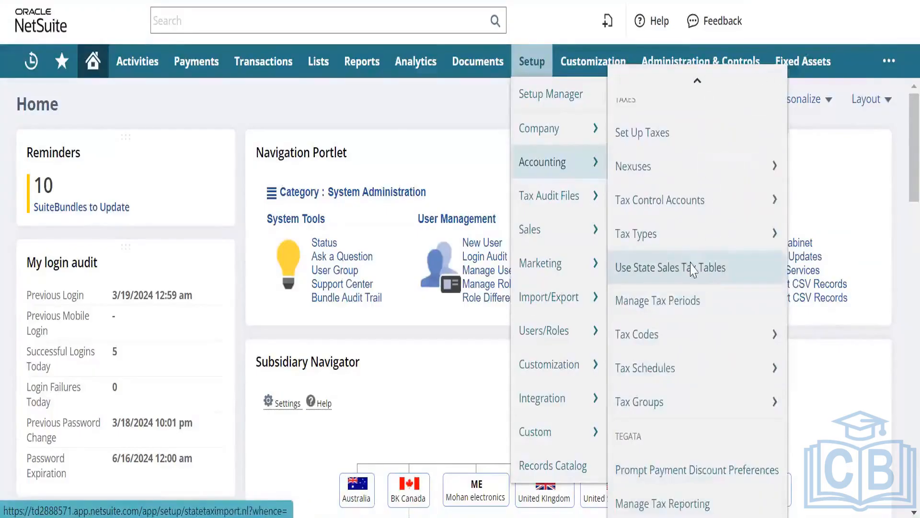
right_click(691, 269)
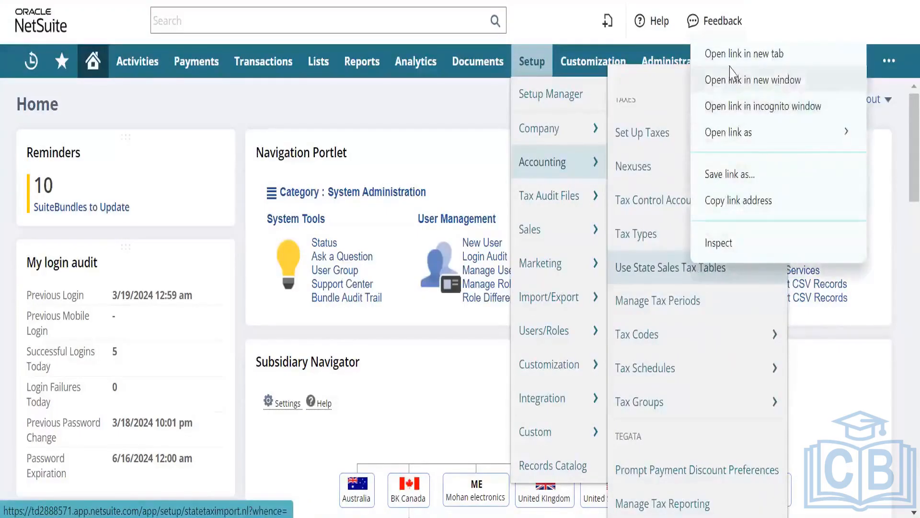
click(731, 56)
mouse_move(732, 69)
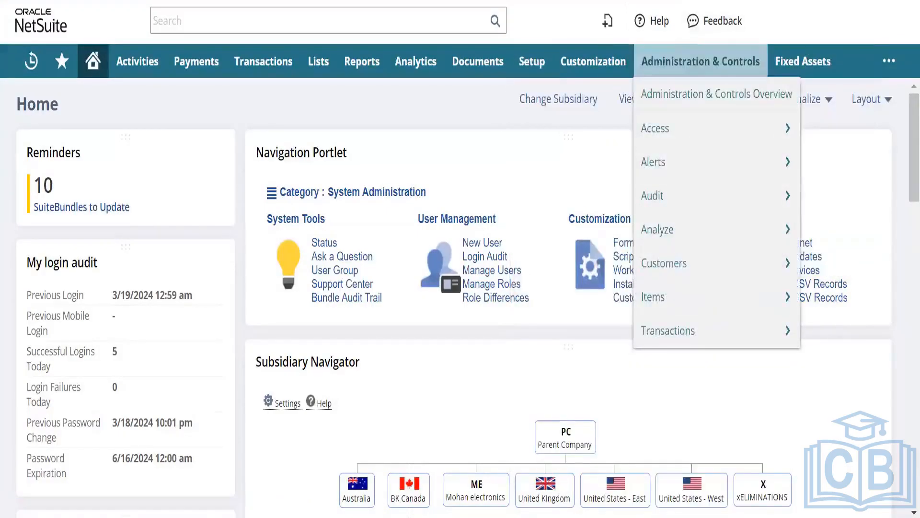
key(ctrl+Tab)
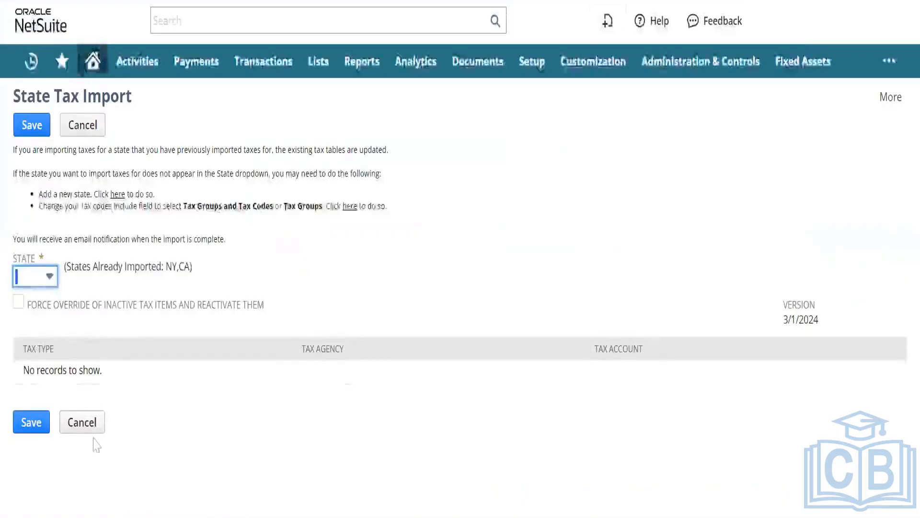
- Import the state tax tables for AZ with Tax Agency AZ and Sales Taxes Payable AZ for all tax types
click(48, 276)
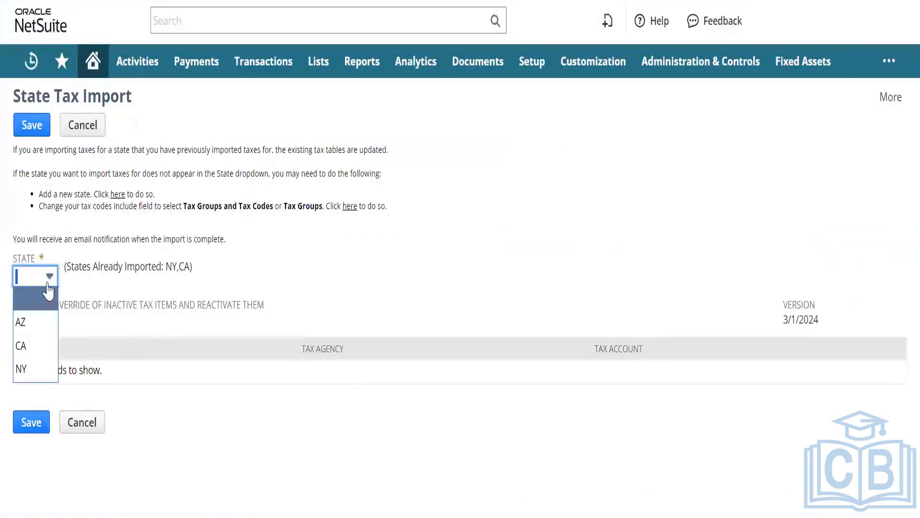
click(42, 322)
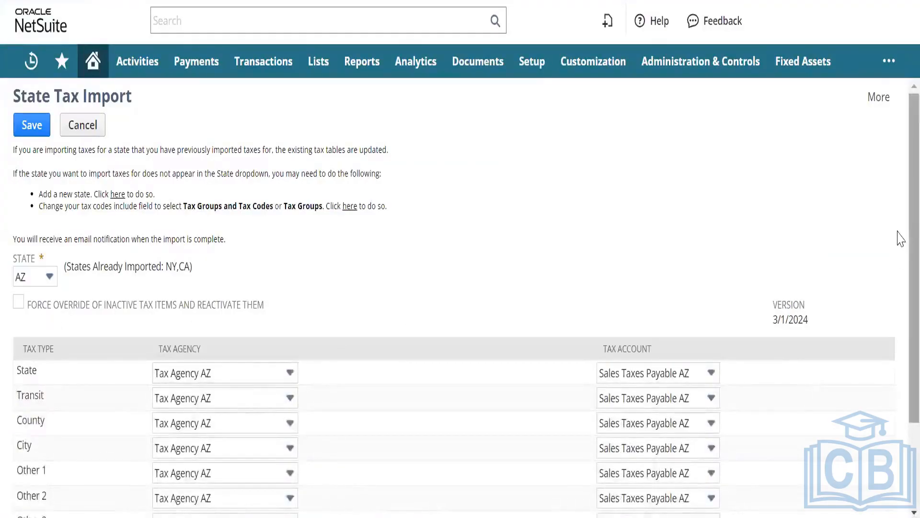
scroll(898, 328, down, 2)
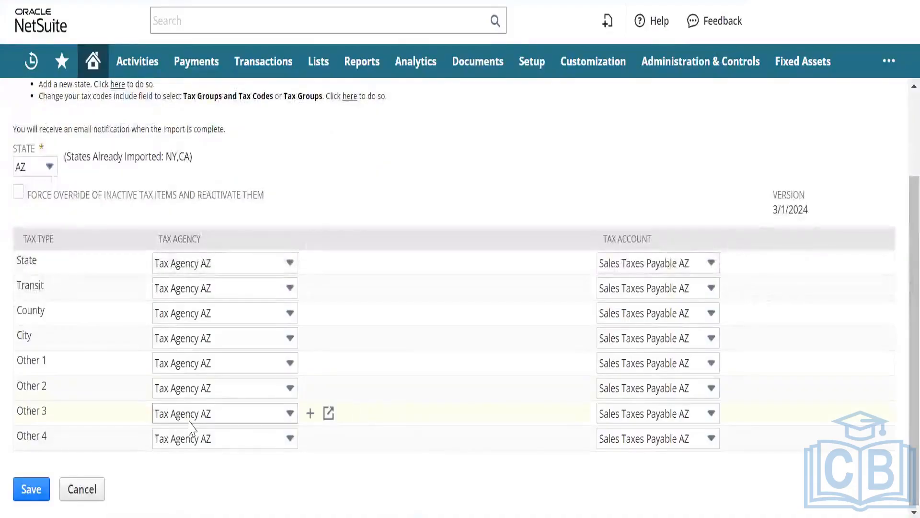
click(30, 489)
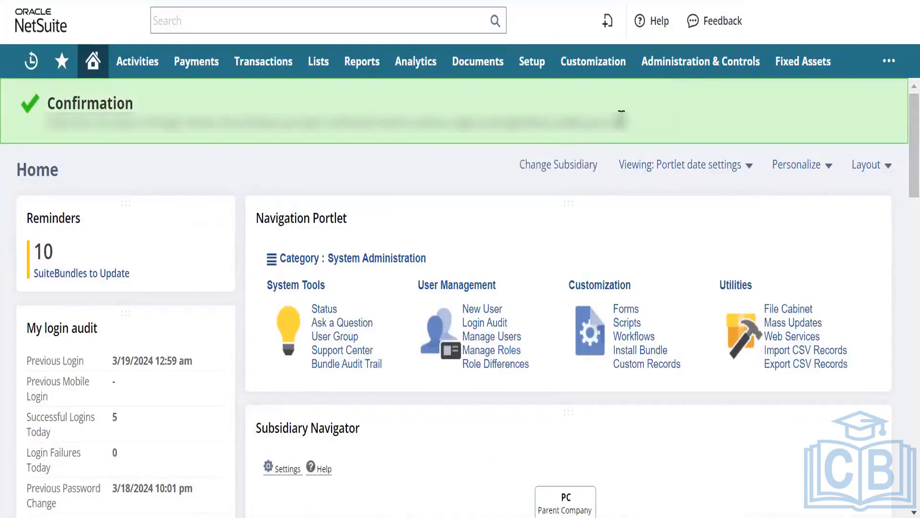
- Read the import confirmation and check the total number of codes in the reloaded Tax Codes list
drag(621, 112, 450, 122)
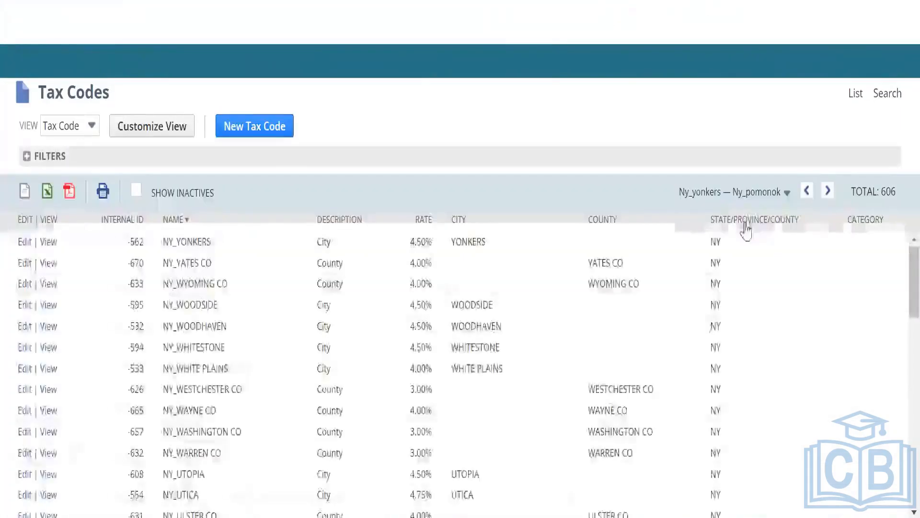
triple_click(886, 193)
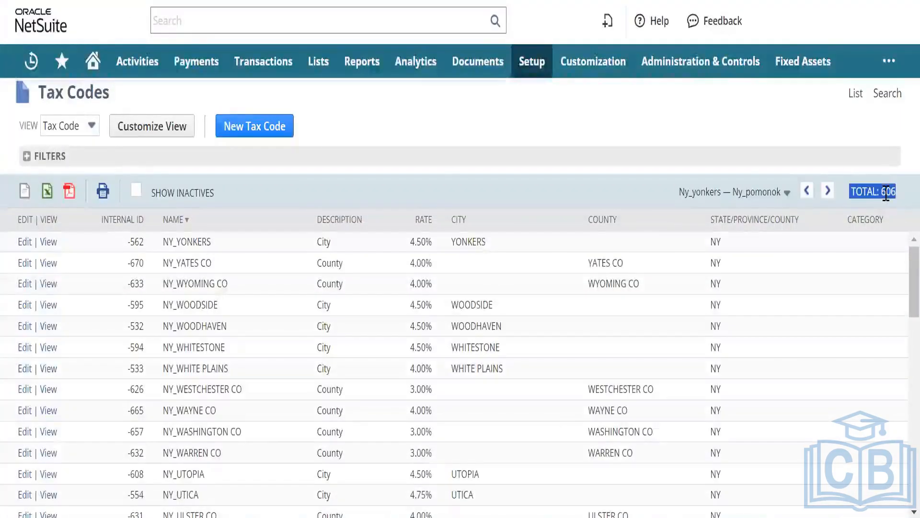
- Show the Ca_antioch — Az_ruka range of the Tax Codes list and examine the name and rate of the AZ_ZMI0 code
double_click(886, 192)
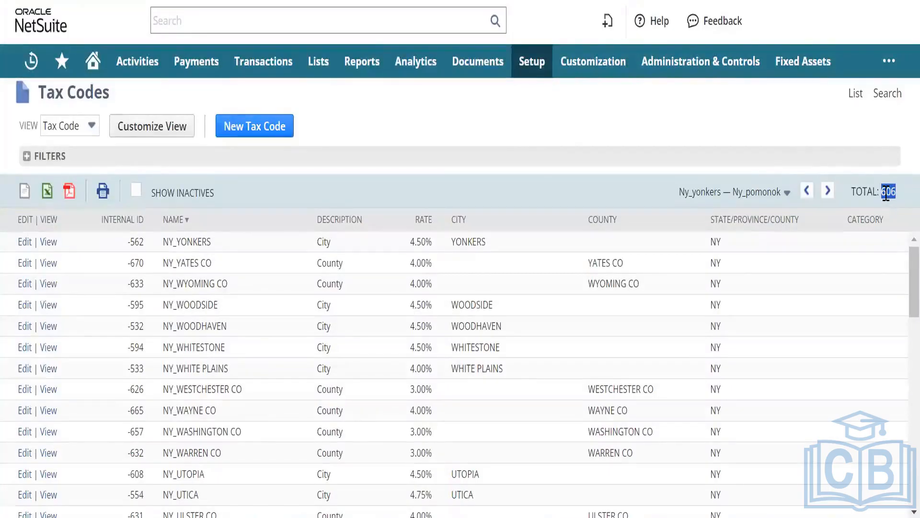
triple_click(886, 192)
click(787, 192)
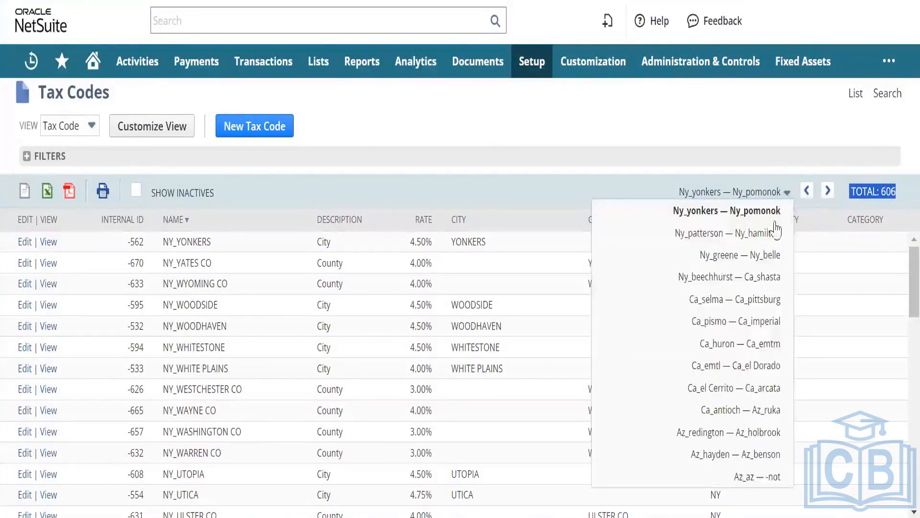
click(736, 412)
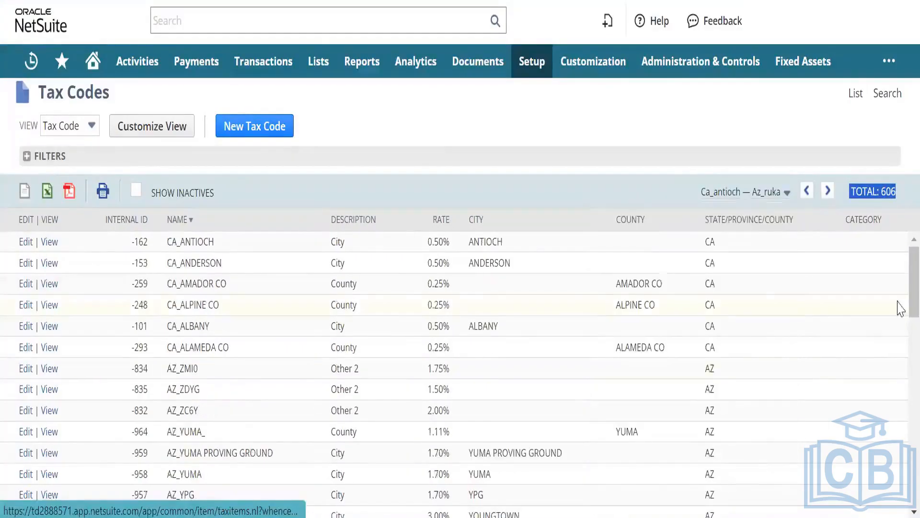
scroll(900, 288, down, 1)
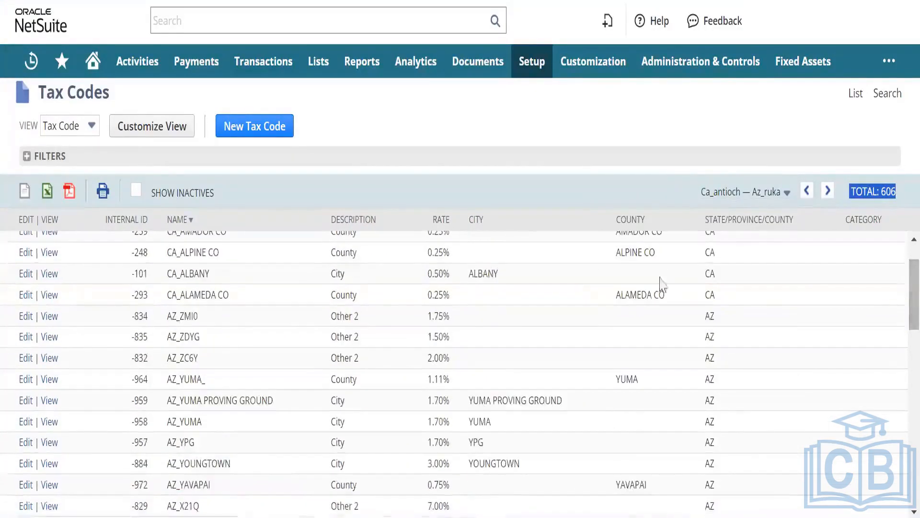
double_click(190, 316)
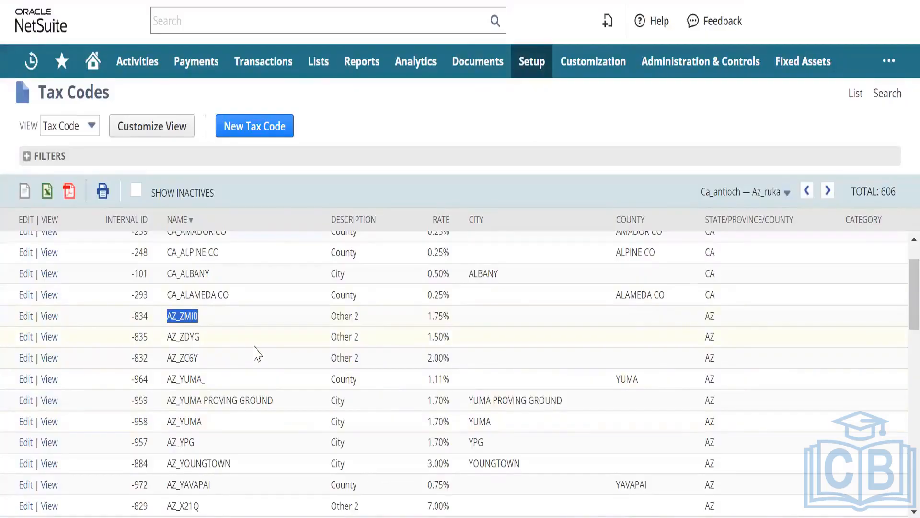
triple_click(441, 316)
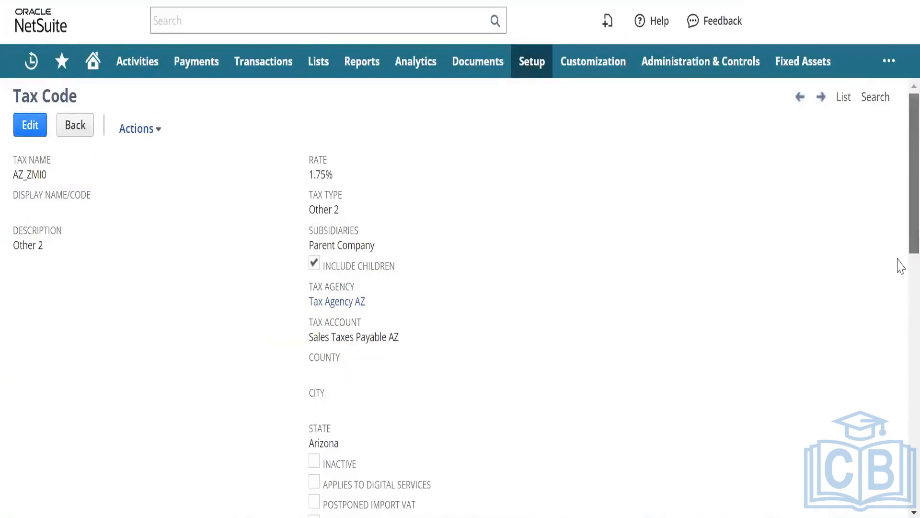
- Examine the AZ_ZMI0 tax code record from its tax agency and tax account through to its change history
scroll(904, 268, down, 5)
scroll(900, 342, down, 4)
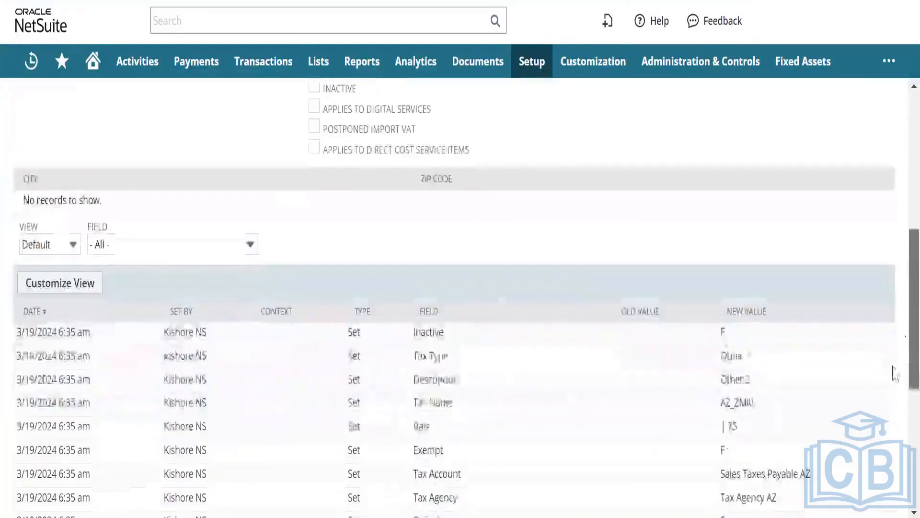
scroll(888, 399, down, 2)
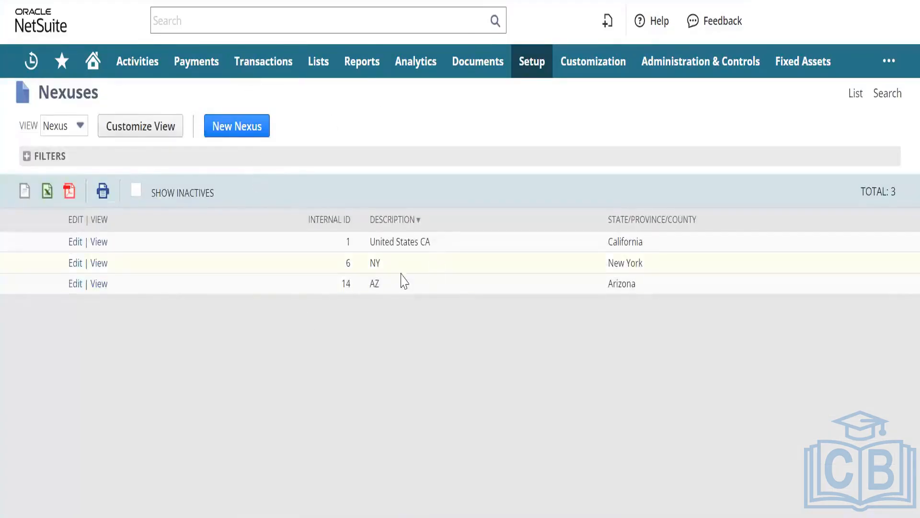
- Check the AZ entry in the Nexuses list and start a new nexus with United States as its country
double_click(372, 286)
click(247, 135)
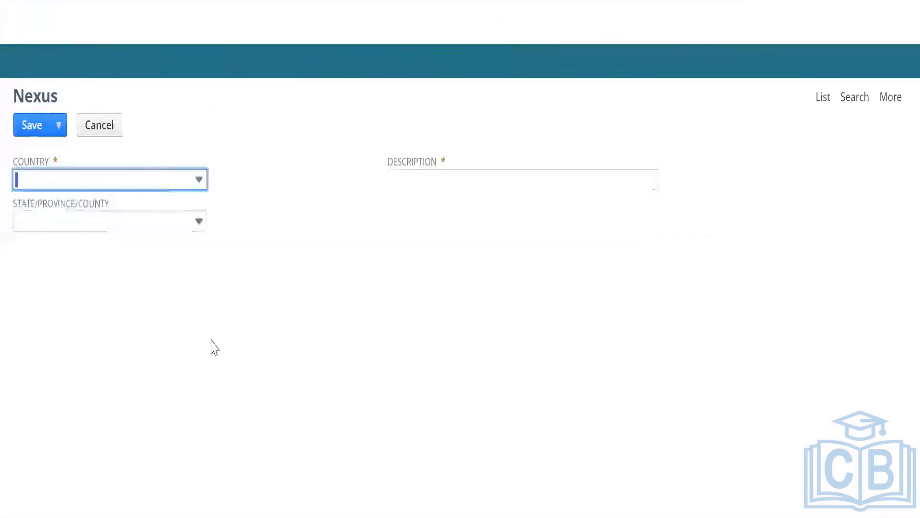
click(164, 184)
text(Uganda)
key(Down)
key(Down)
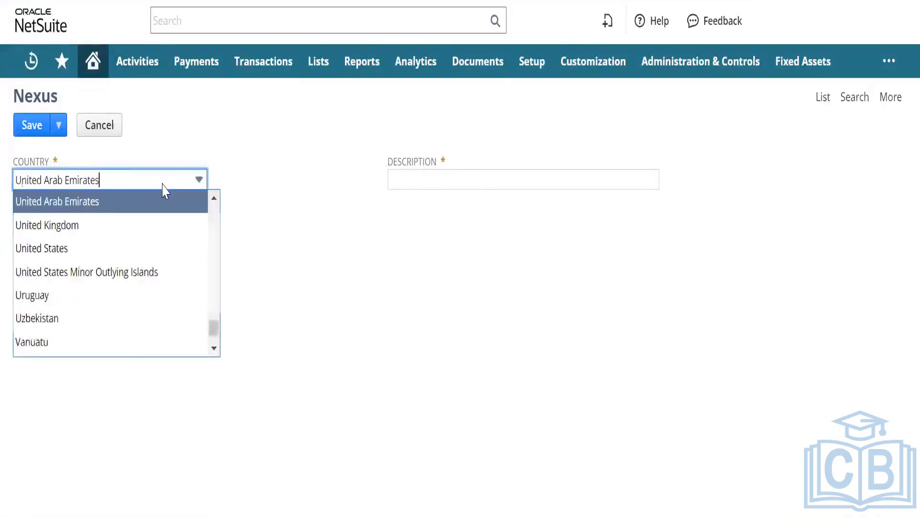
key(Return)
click(164, 187)
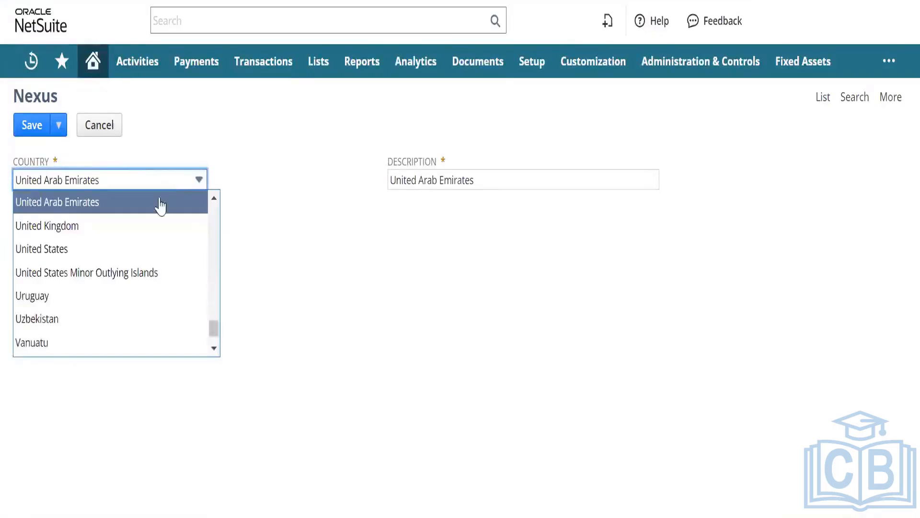
click(151, 249)
key(Tab)
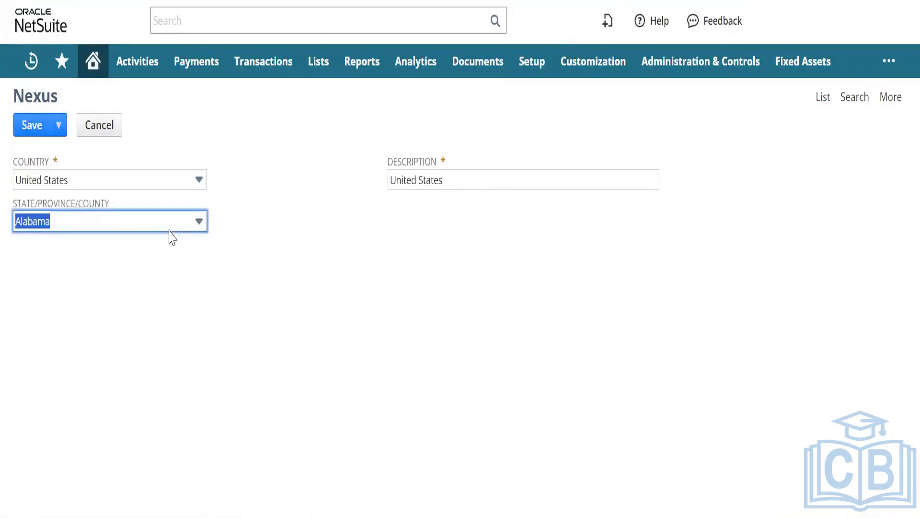
- Choose Illinois as the state of the new United States nexus
click(181, 223)
key(Down)
key(Down)
key(Down)
key(Down)
key(Down)
key(Down)
key(Down)
key(Down)
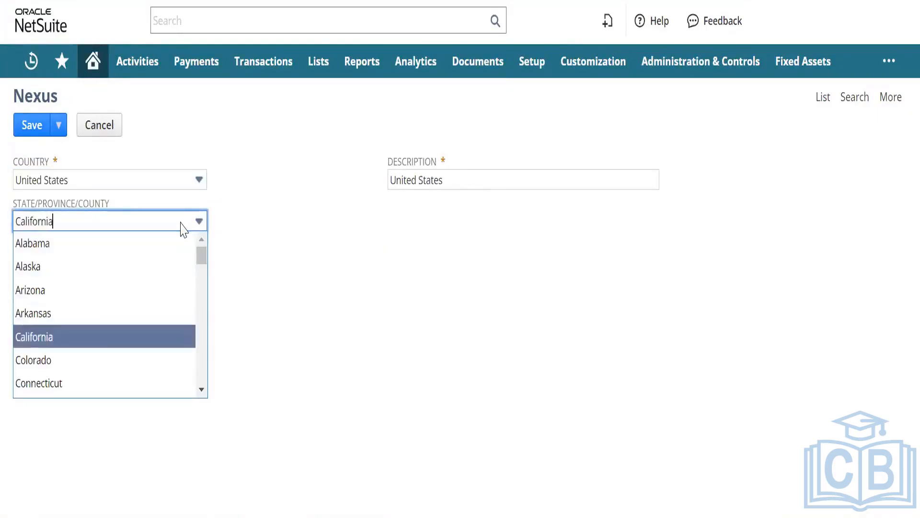
key(Down)
key(Down)
key(Down)
key(Down)
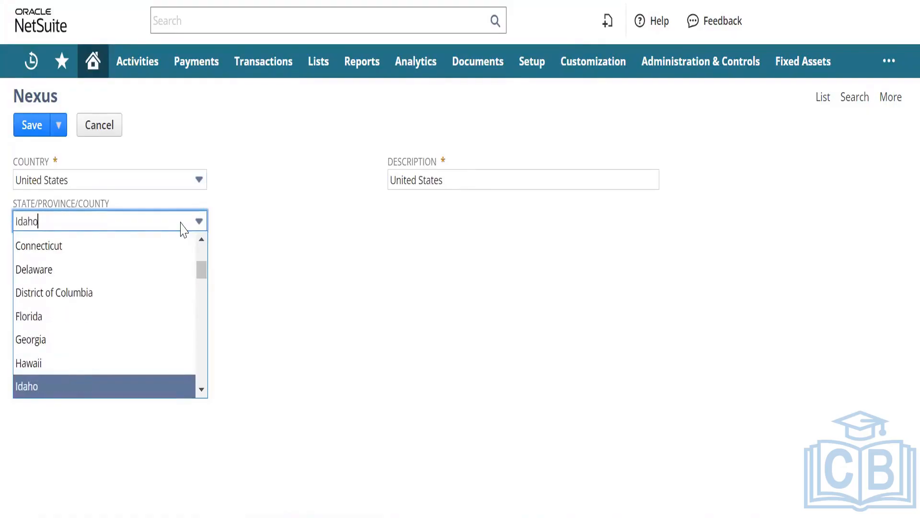
key(Down)
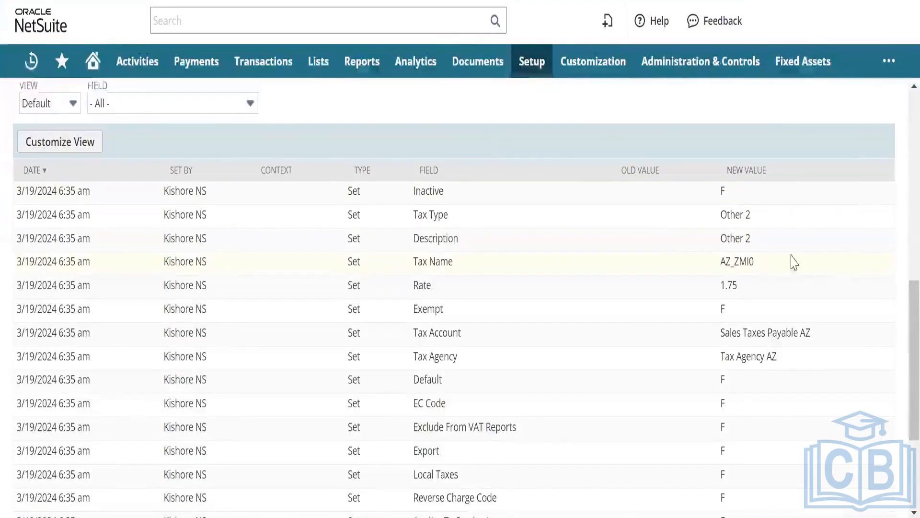
- Return from the AZ_ZMI0 record to the Tax Codes list and open Tax Types and Tax Control Accounts in new browser tabs
scroll(898, 249, up, 15)
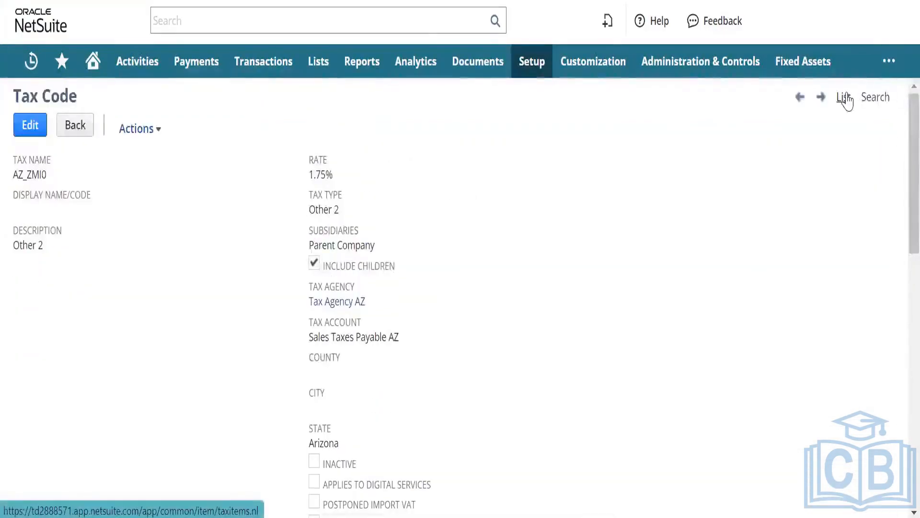
click(845, 97)
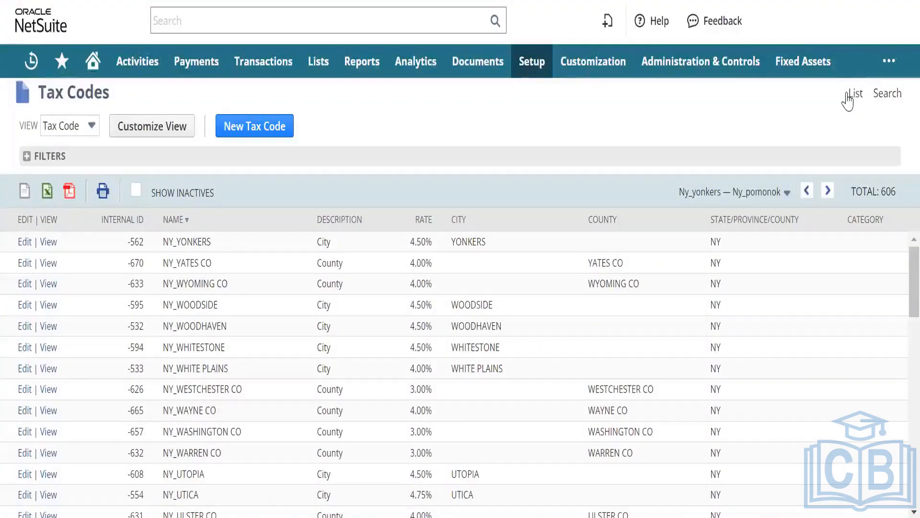
mouse_move(522, 67)
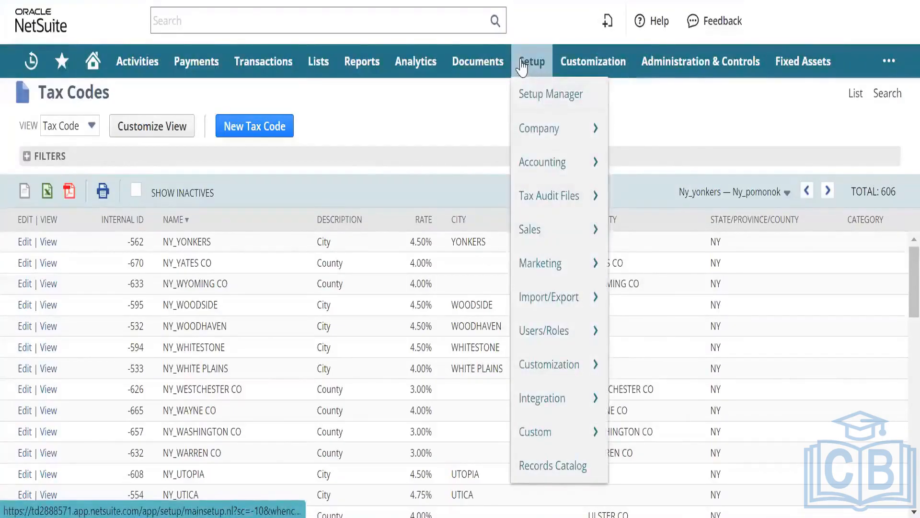
mouse_move(580, 163)
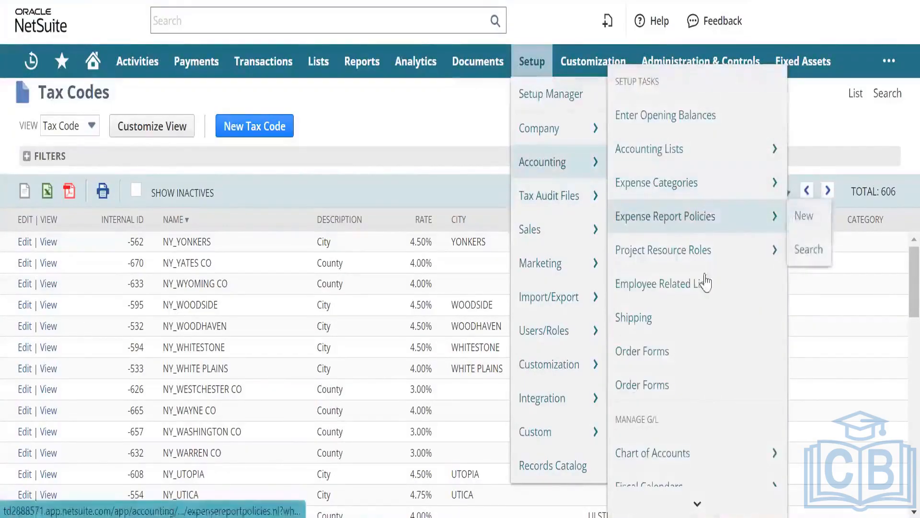
scroll(717, 503, down, 5)
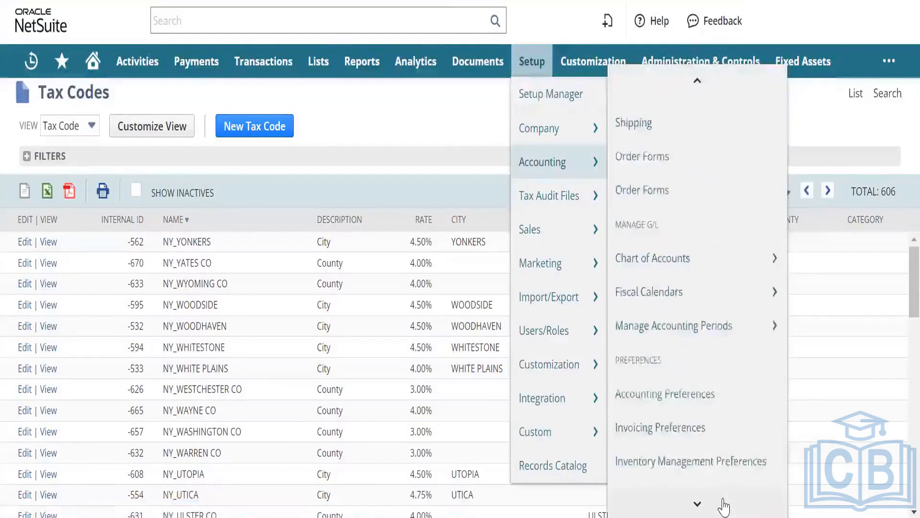
scroll(711, 508, down, 5)
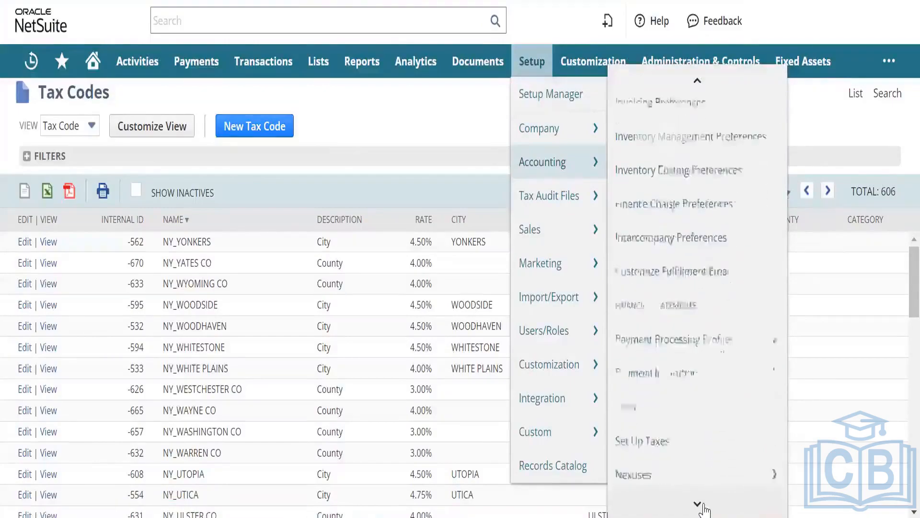
scroll(702, 505, down, 4)
mouse_move(692, 267)
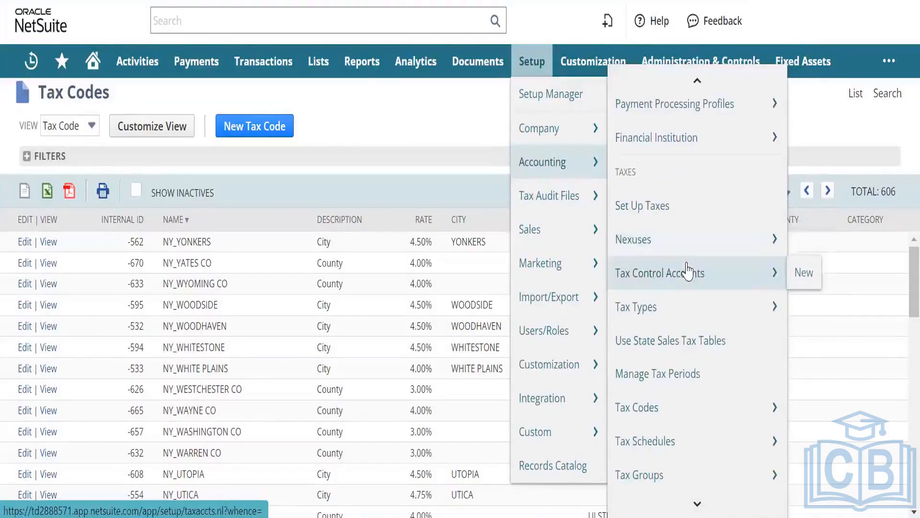
mouse_move(692, 309)
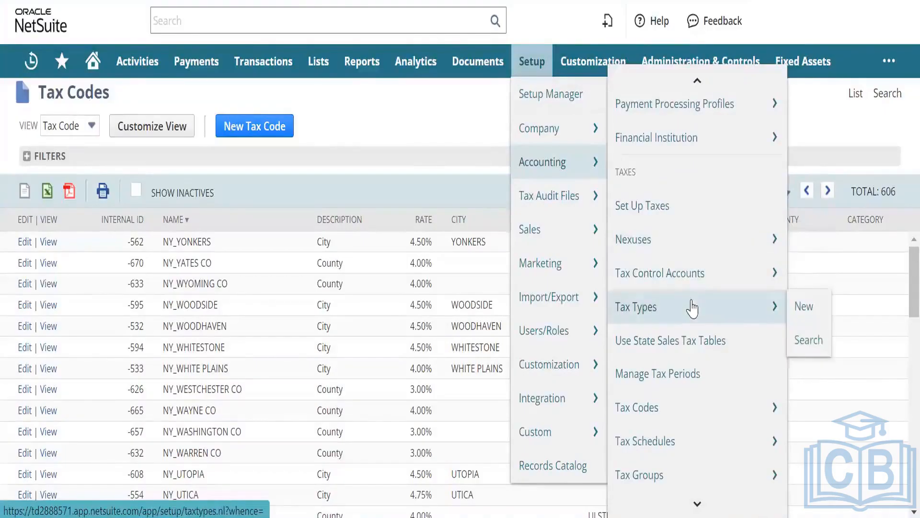
right_click(693, 306)
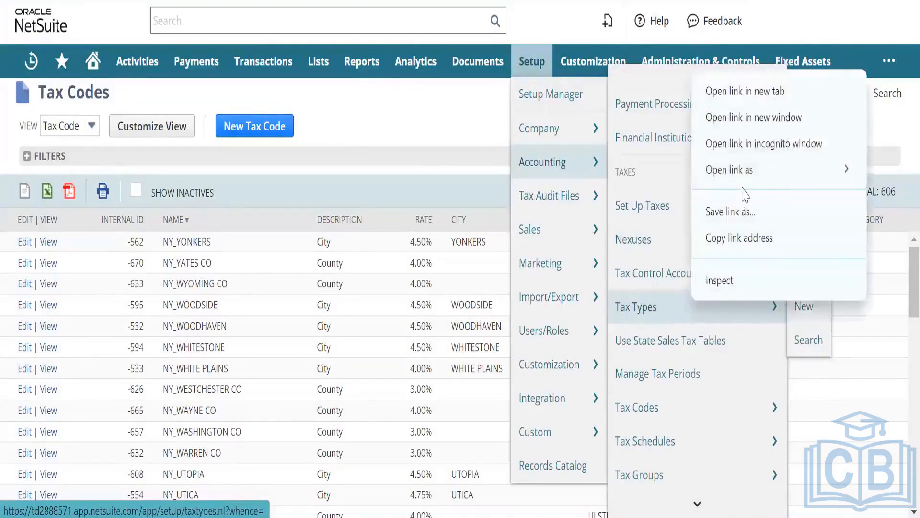
click(782, 93)
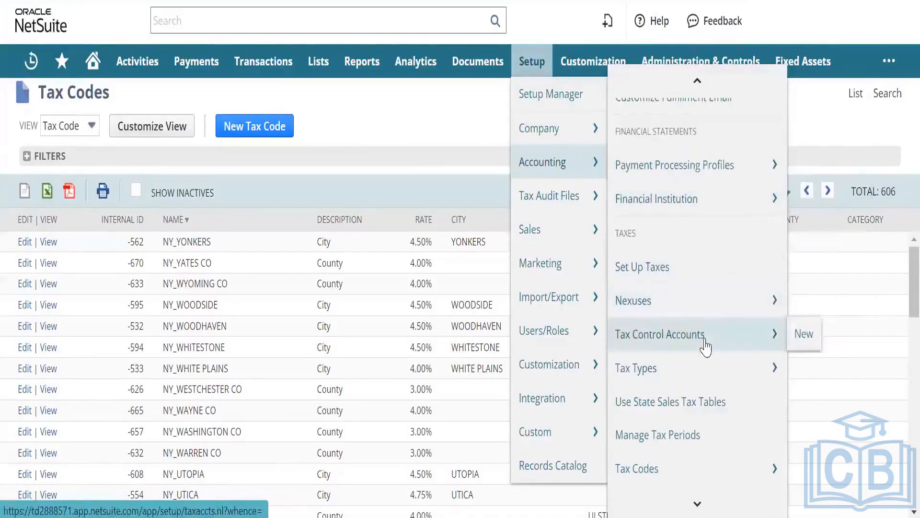
right_click(703, 340)
click(767, 136)
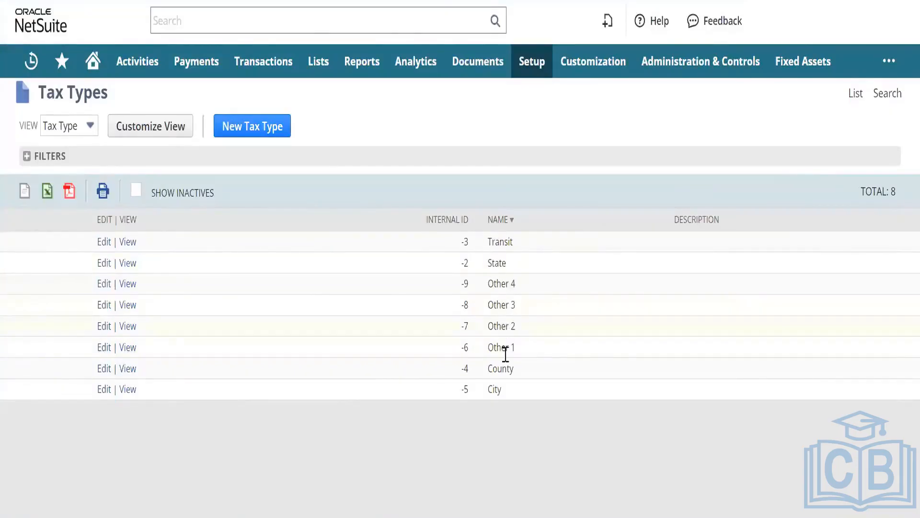
- Expand the Tax Types list filters and examine the Tax Account list for the nexus of each account, including Sales Taxes Payable AZ
click(28, 157)
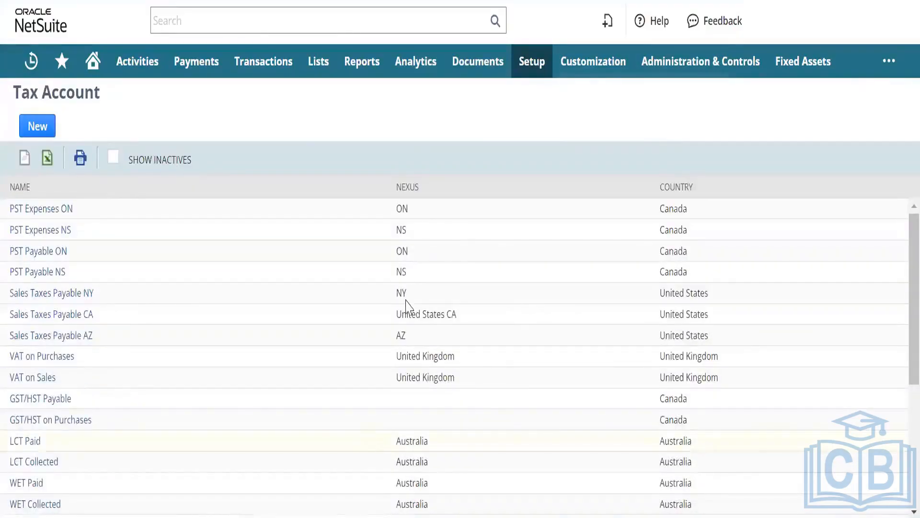
double_click(409, 186)
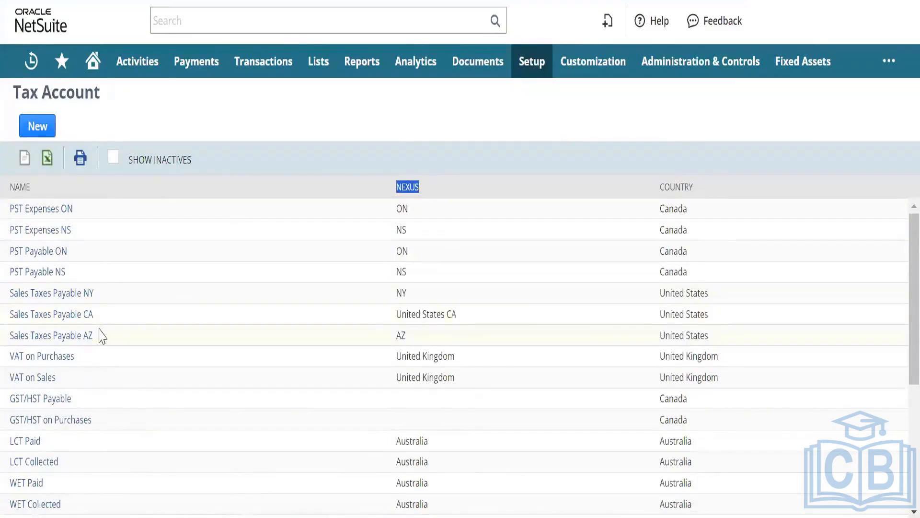
drag(99, 335, 5, 335)
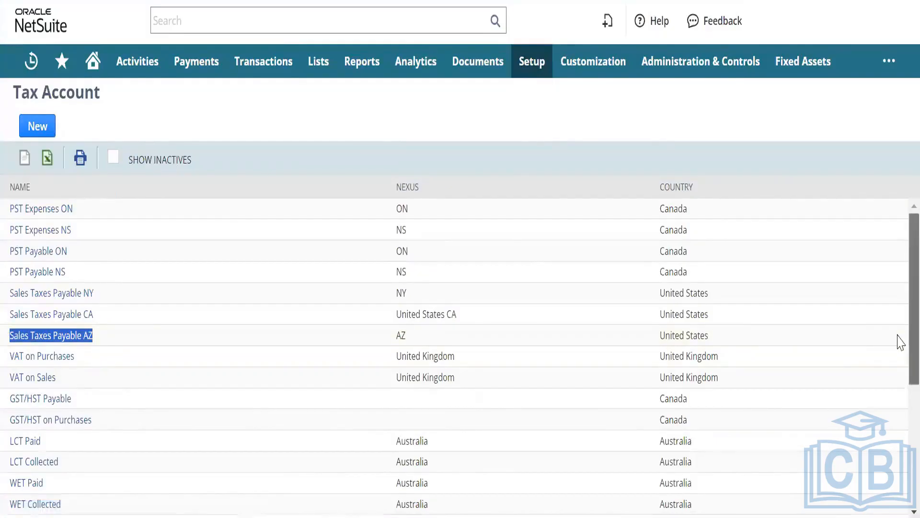
scroll(900, 345, down, 3)
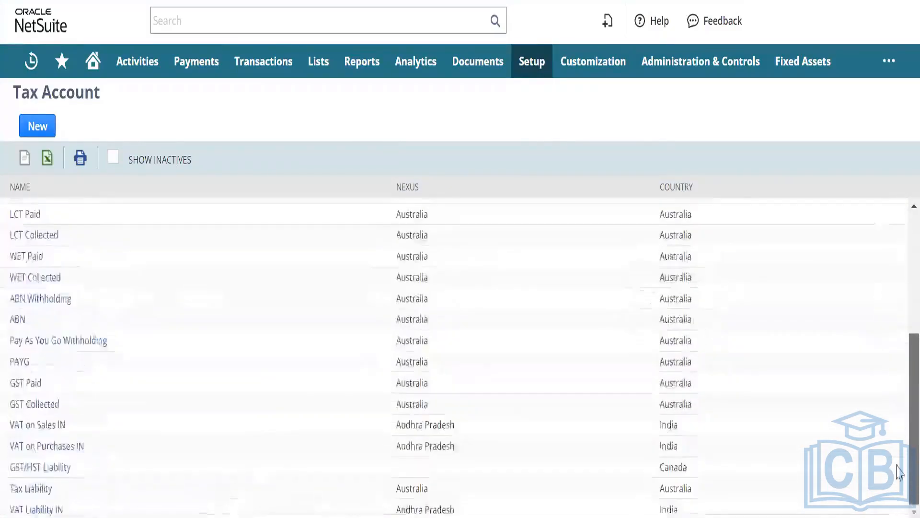
scroll(898, 288, up, 5)
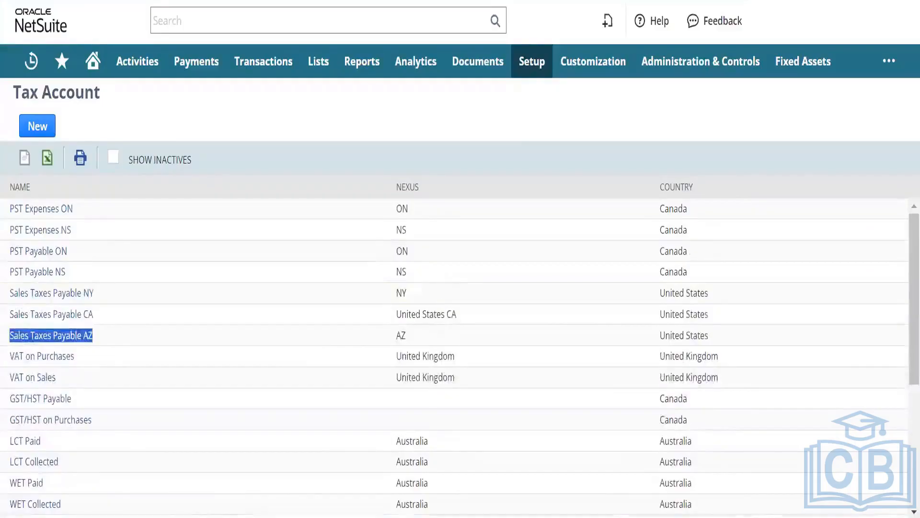
click(594, 0)
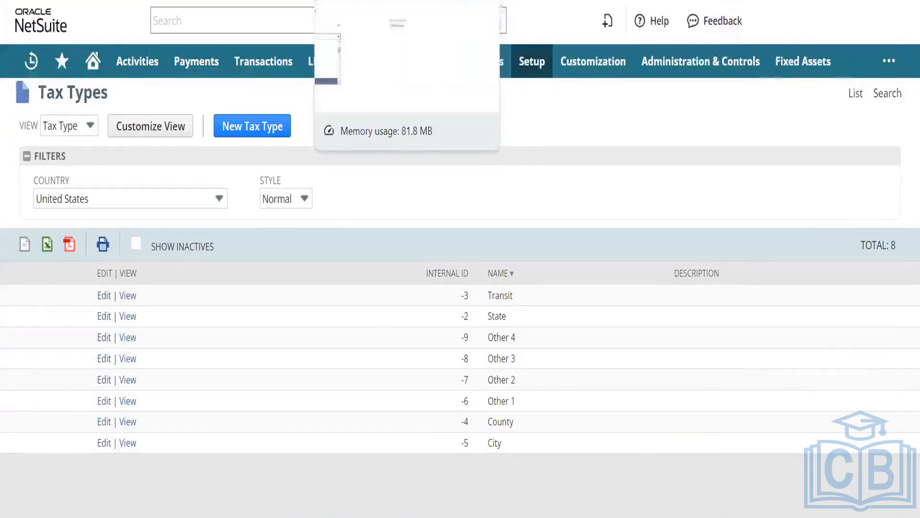
- Go back to the unsaved nexus, change its country to United Kingdom and check the state/province/county choices
click(336, 1)
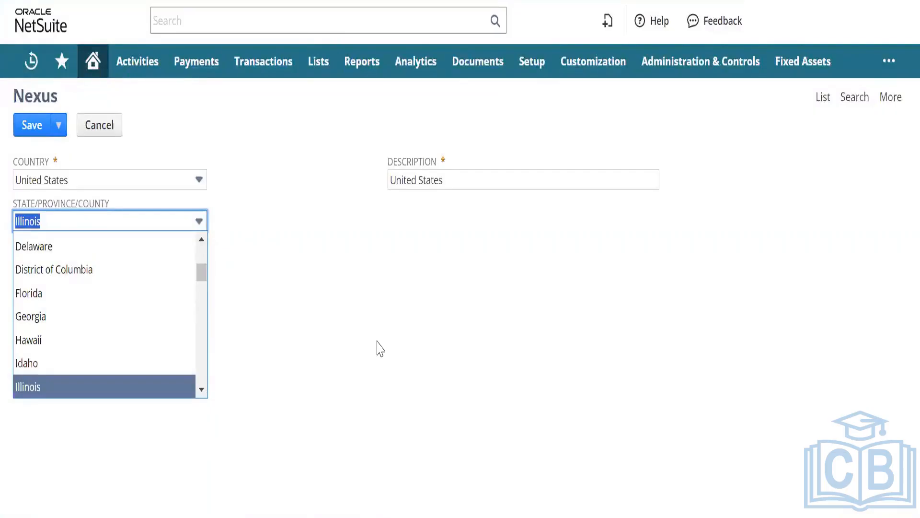
click(186, 184)
scroll(183, 178, down, 1)
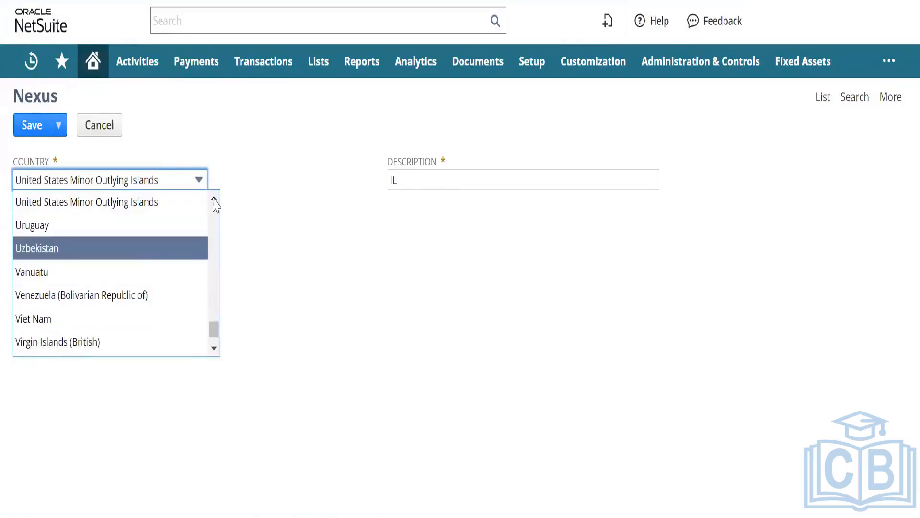
scroll(205, 216, up, 1)
scroll(205, 217, up, 1)
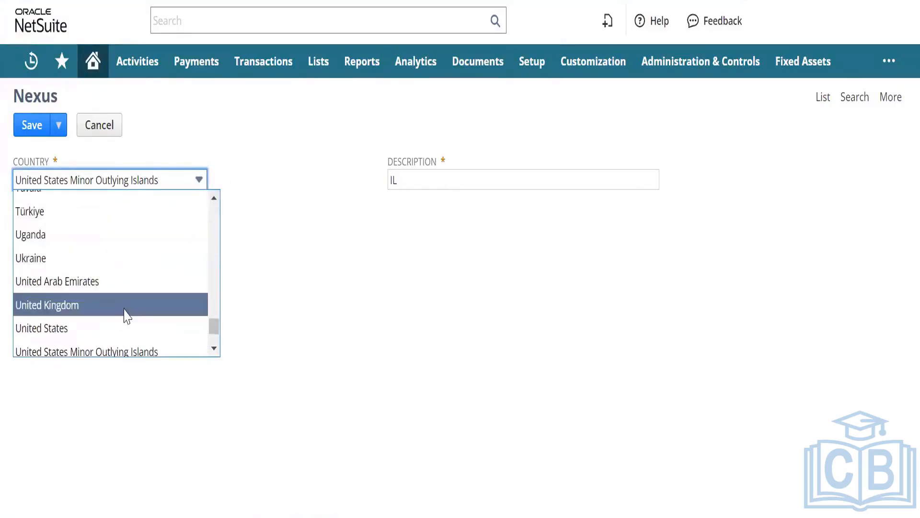
click(123, 309)
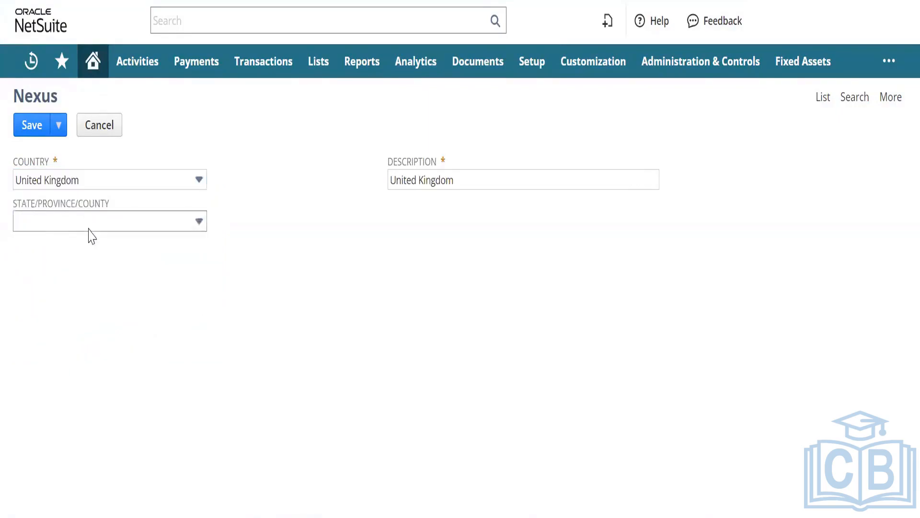
click(94, 222)
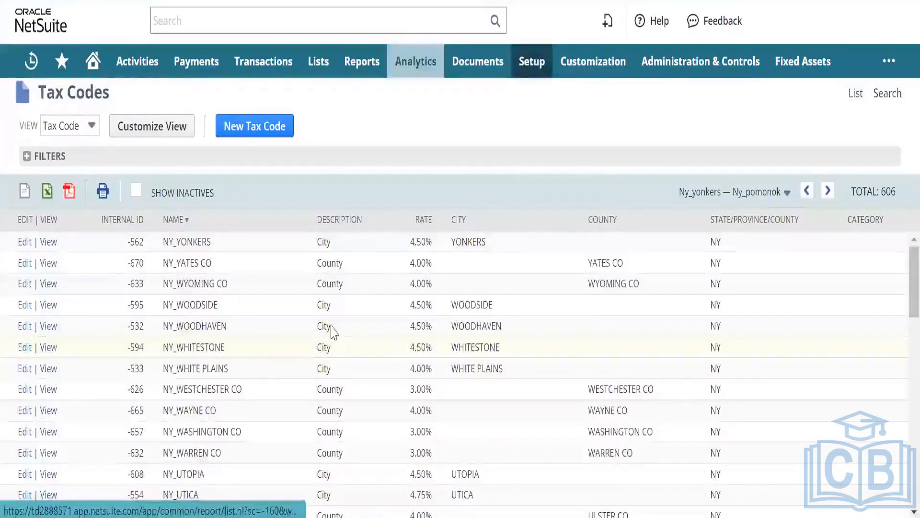
- View the Other 4 tax type, examine the liability account assigned to each nexus, and return to the Tax Types list
mouse_move(532, 62)
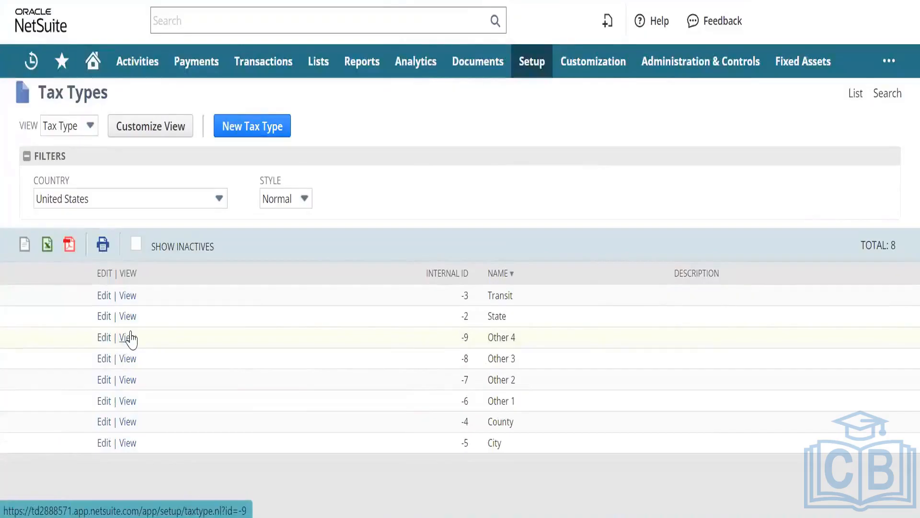
click(128, 337)
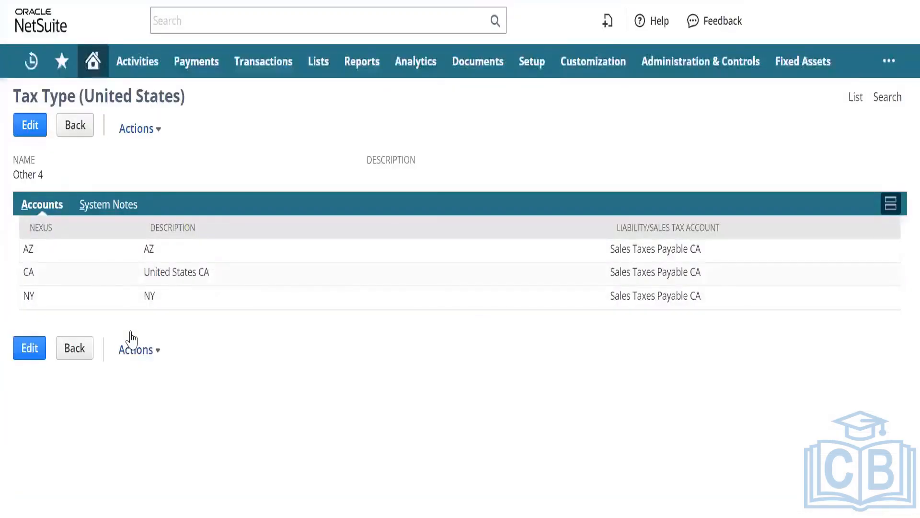
double_click(149, 254)
drag(150, 274, 152, 285)
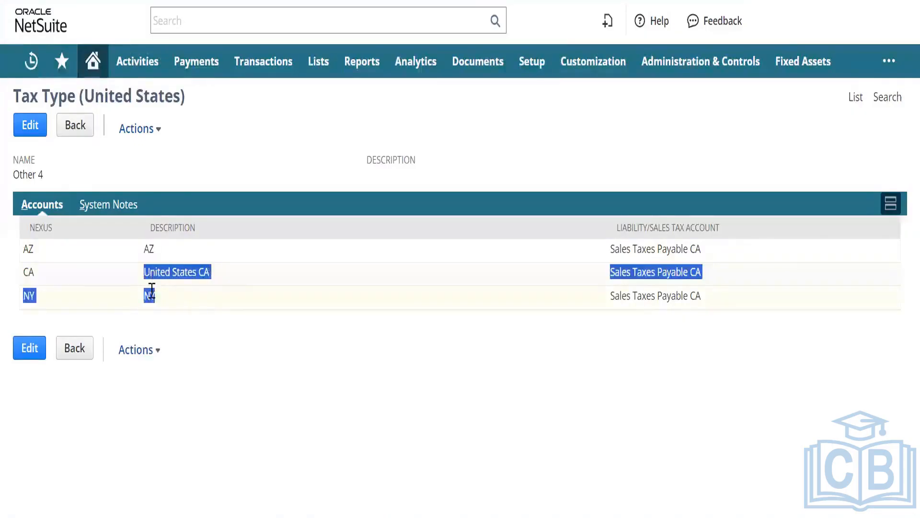
click(152, 292)
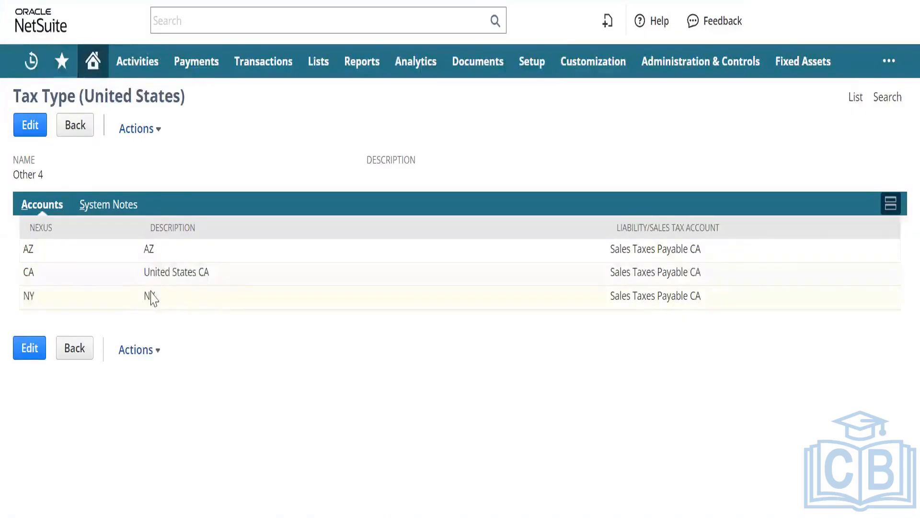
click(83, 143)
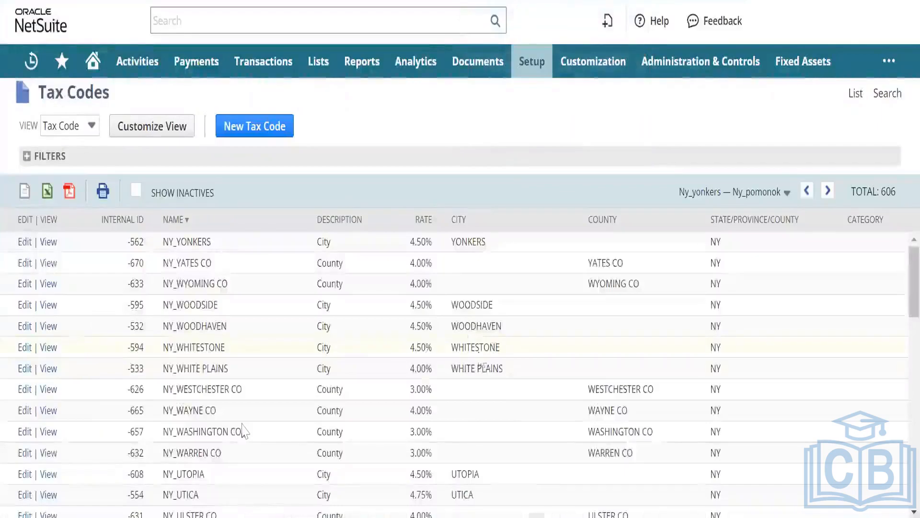
- View the NY_WHITESTONE tax code, check its tax account and agency, and look over the accounting tax setup options
click(49, 348)
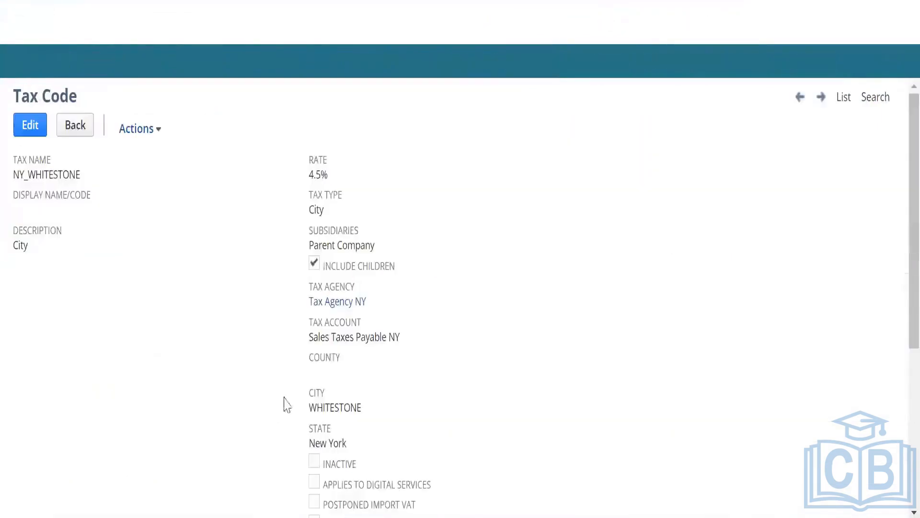
double_click(349, 335)
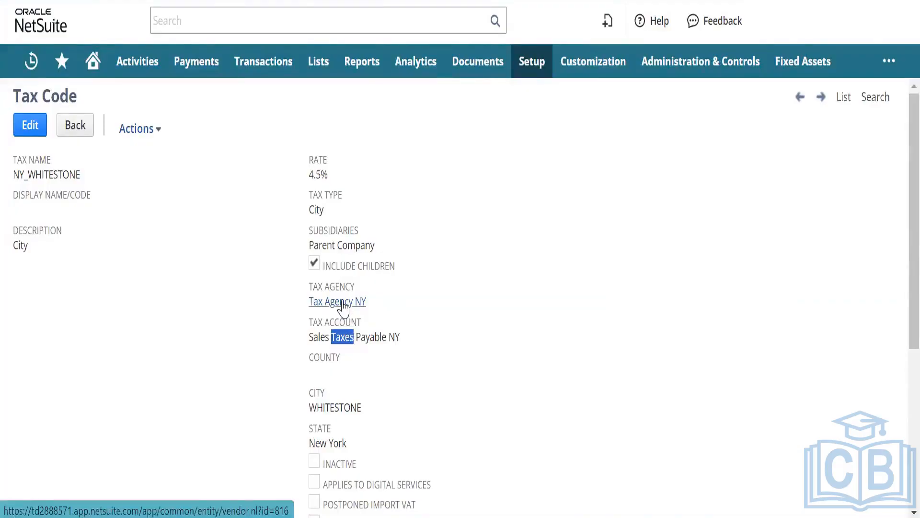
mouse_move(529, 69)
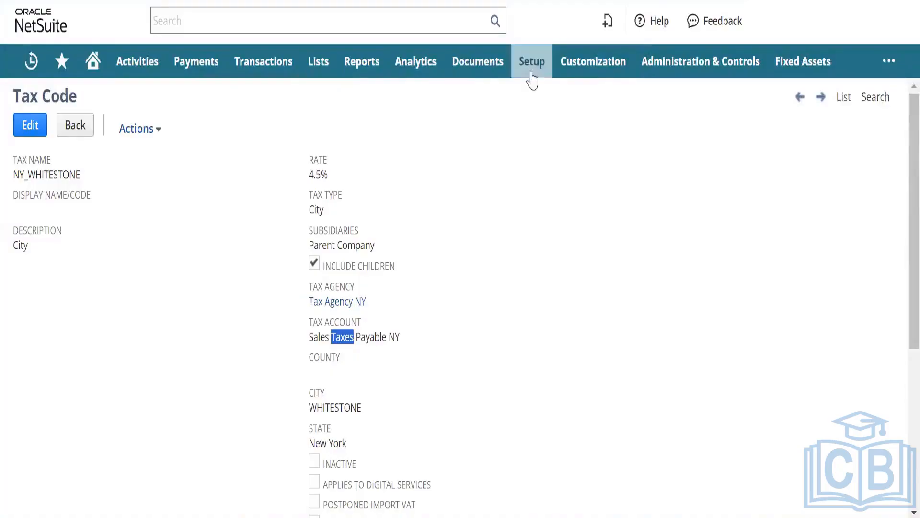
mouse_move(575, 162)
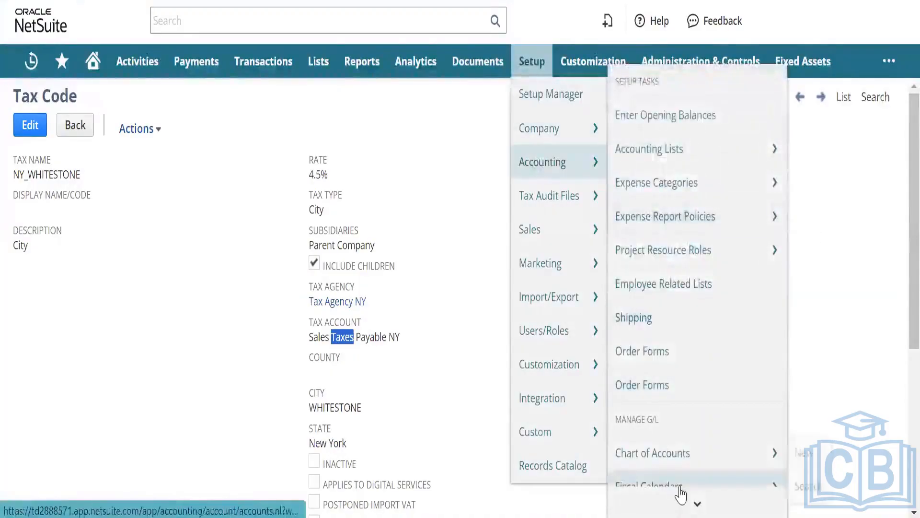
mouse_move(682, 499)
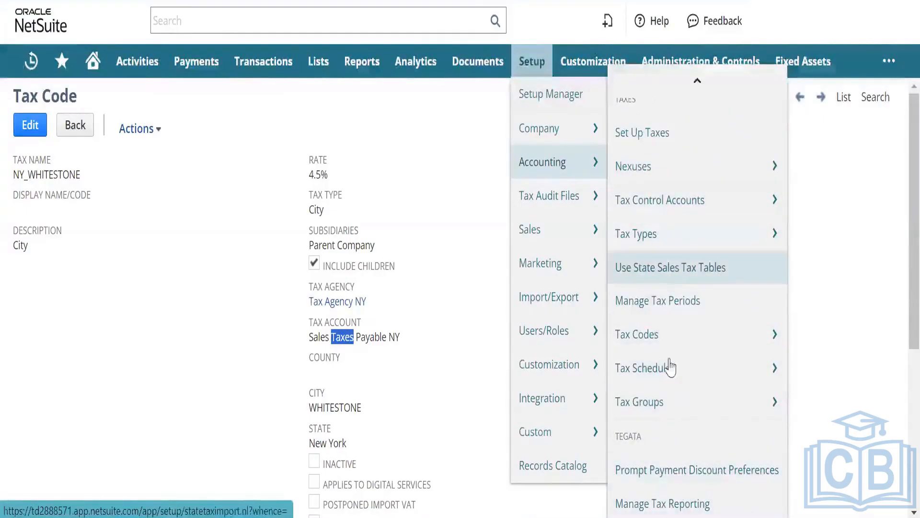
mouse_move(667, 369)
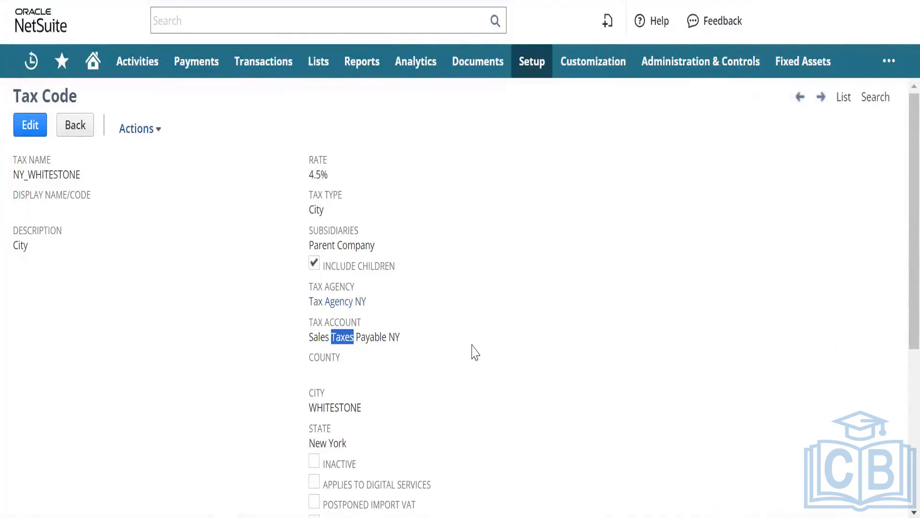
click(474, 352)
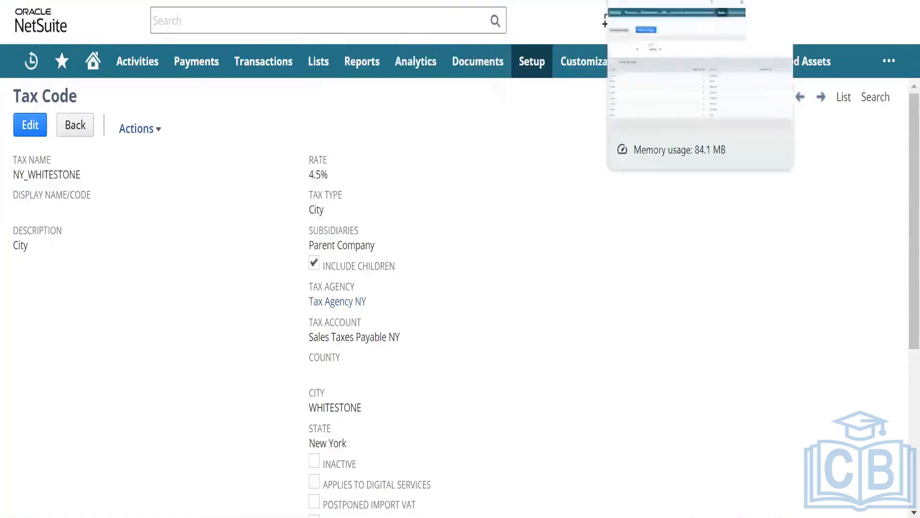
- Start a new United Kingdom tax type with VAT on Sales as liability account and VAT on Purchases as asset account
click(651, 1)
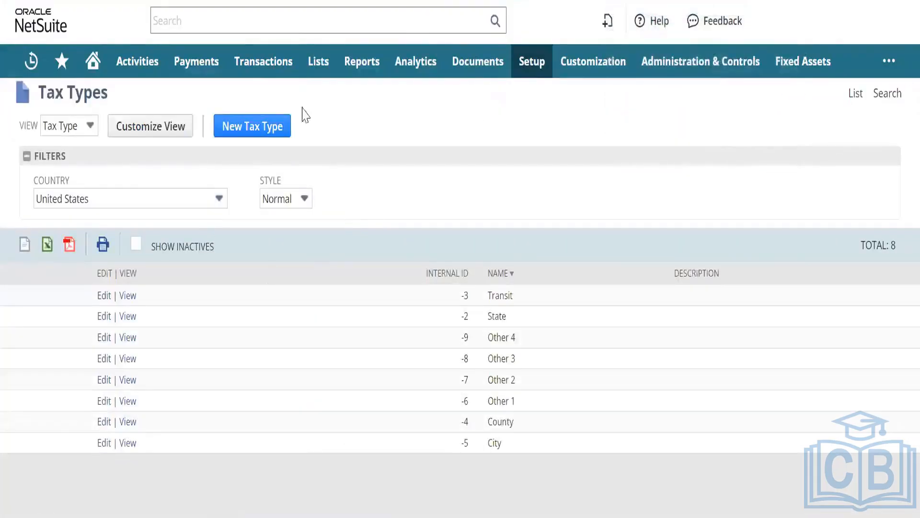
click(263, 125)
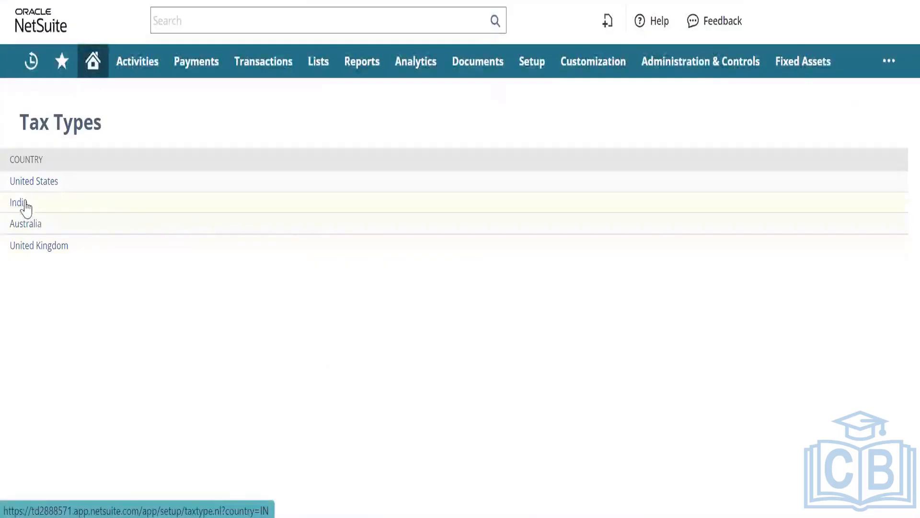
click(33, 250)
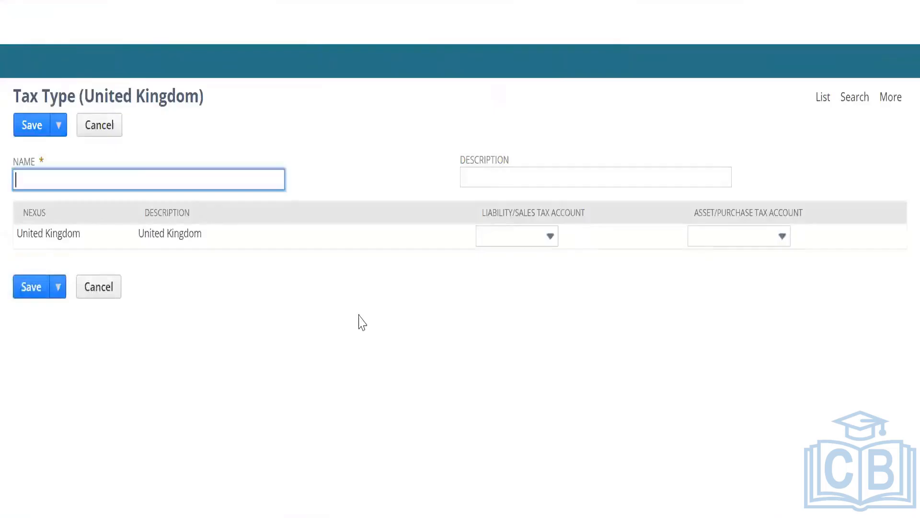
click(534, 242)
click(531, 281)
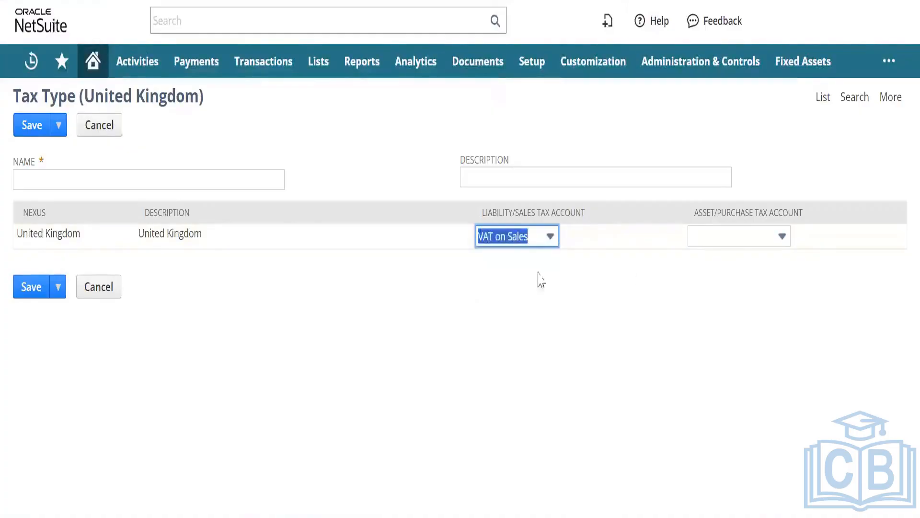
click(726, 240)
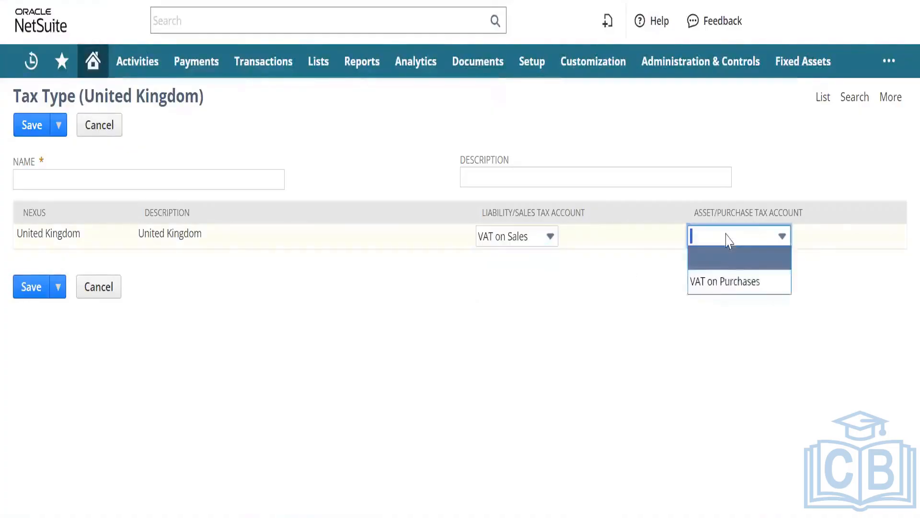
click(726, 279)
click(383, 453)
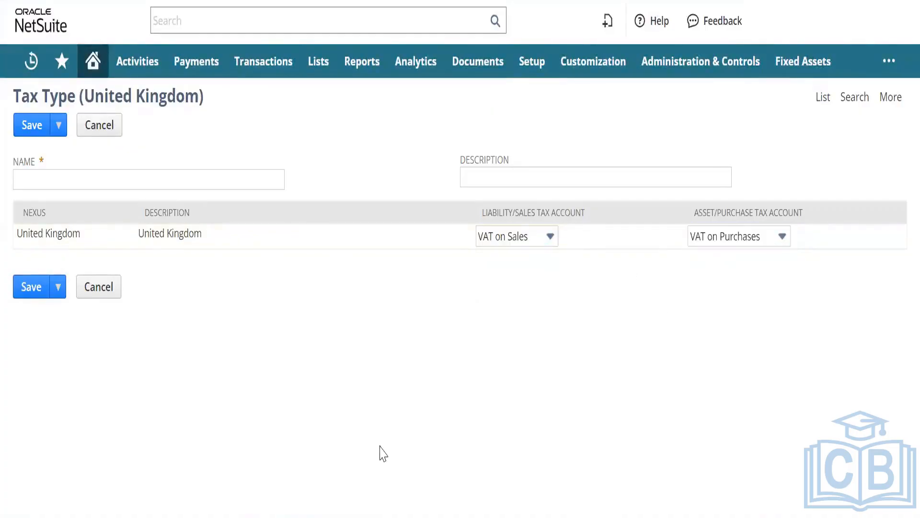
click(179, 190)
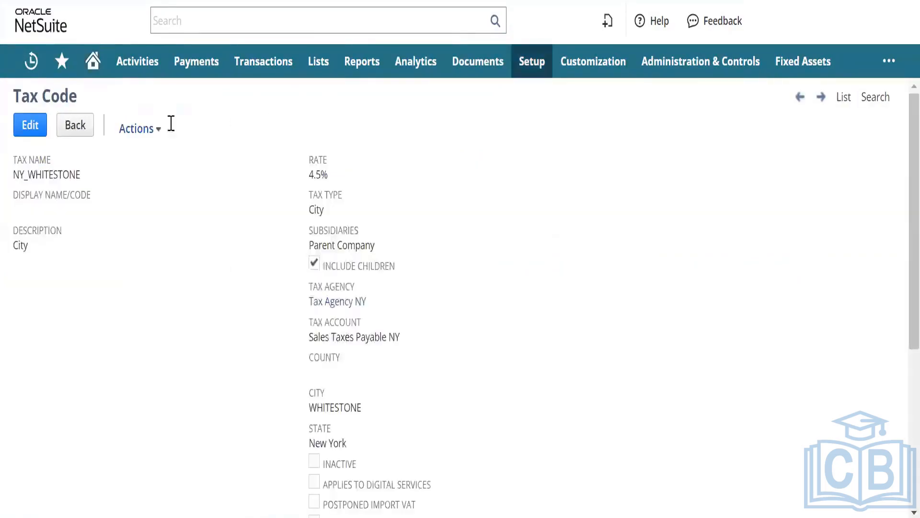
- Start a new tax code from the NY_WHITESTONE record and look through its entry fields
click(131, 127)
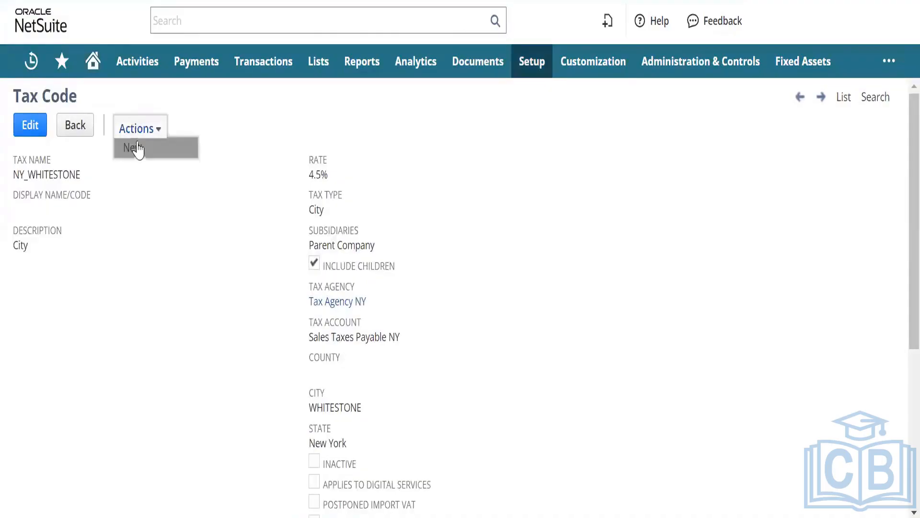
click(139, 149)
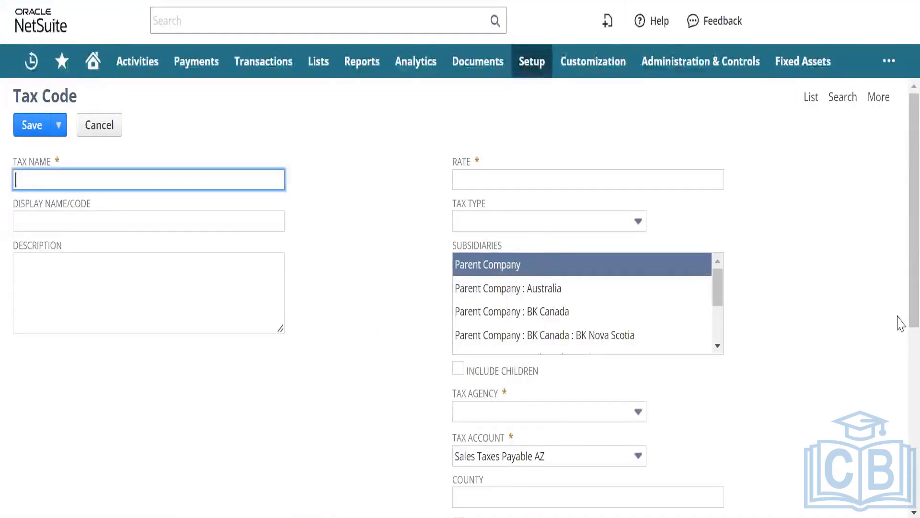
scroll(899, 323, down, 5)
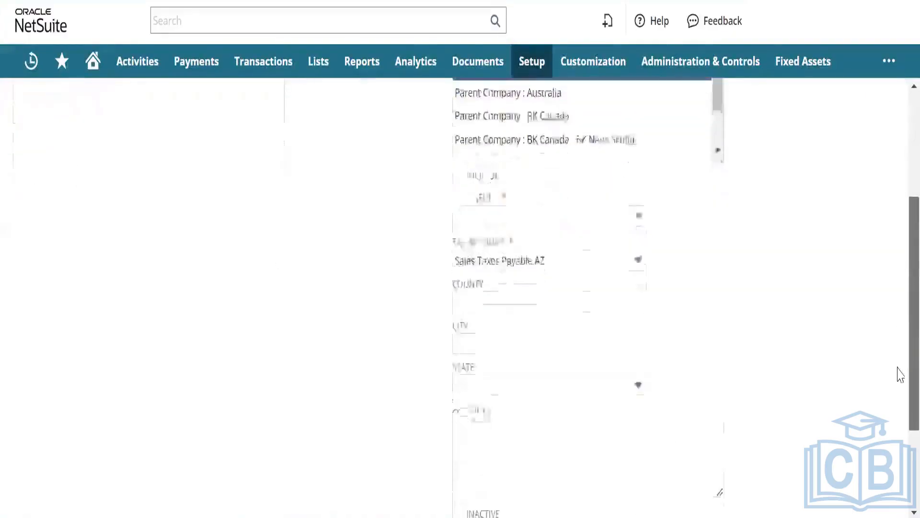
scroll(900, 340, up, 5)
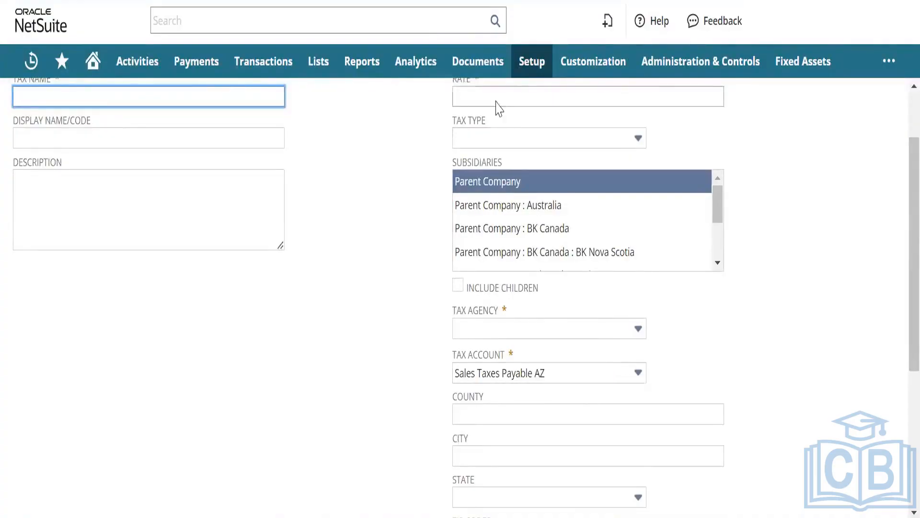
scroll(898, 215, up, 2)
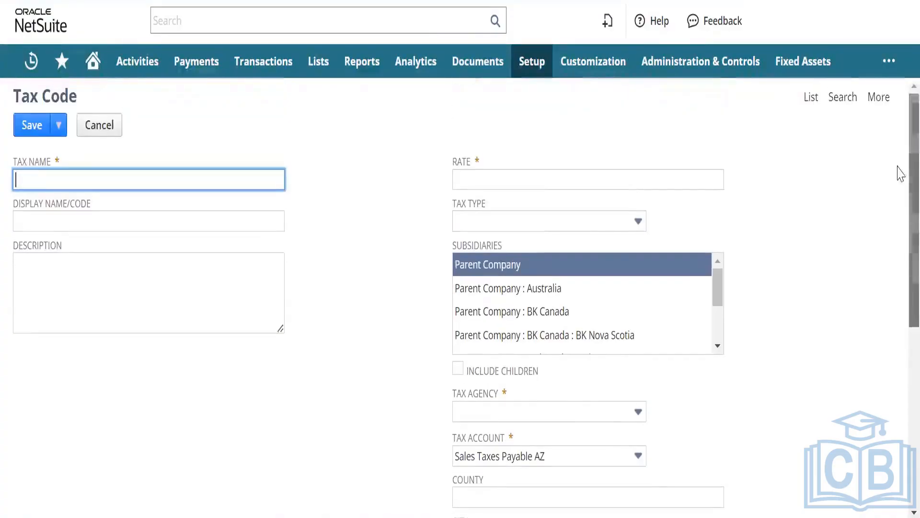
- Look over the accounting tax setup options and the tax agencies available for the new tax code
mouse_move(532, 64)
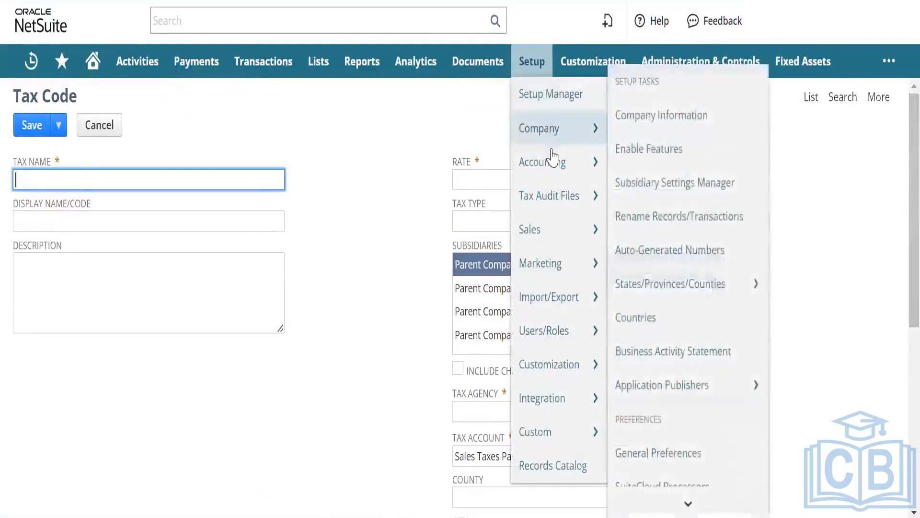
mouse_move(547, 162)
mouse_move(698, 502)
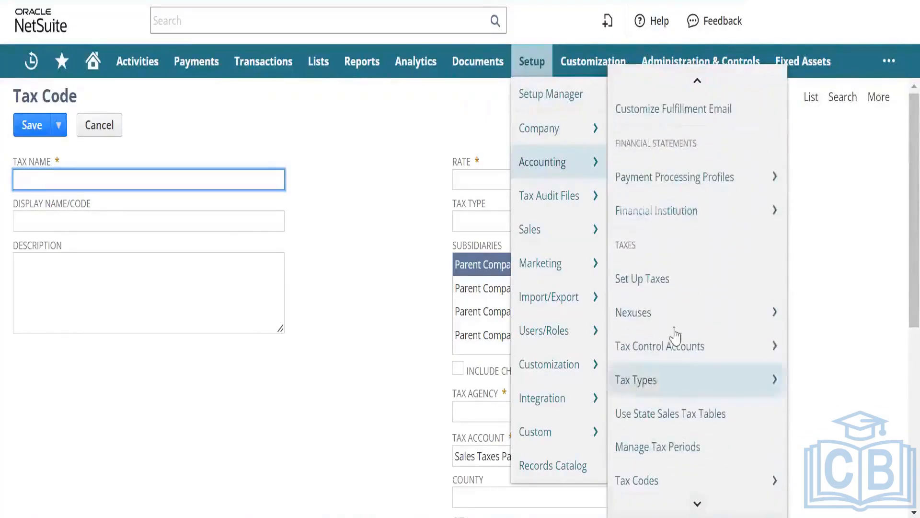
mouse_move(676, 329)
mouse_move(686, 352)
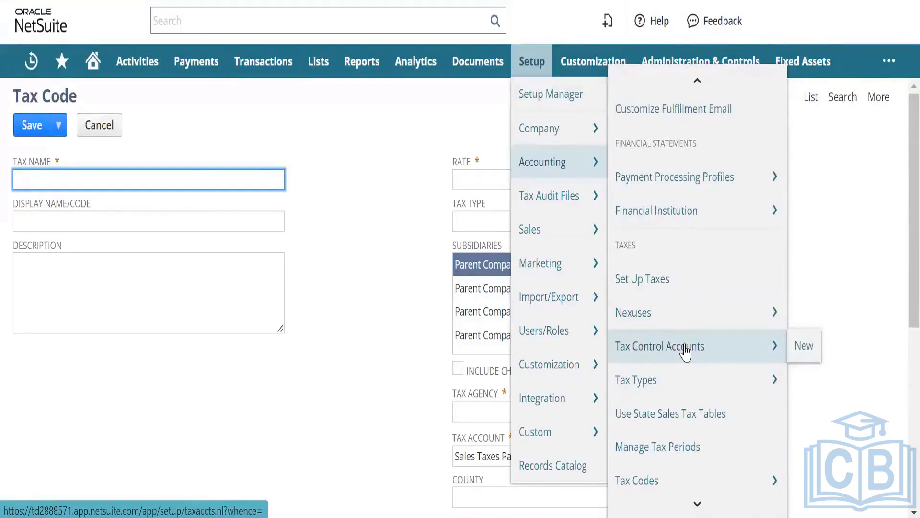
click(407, 419)
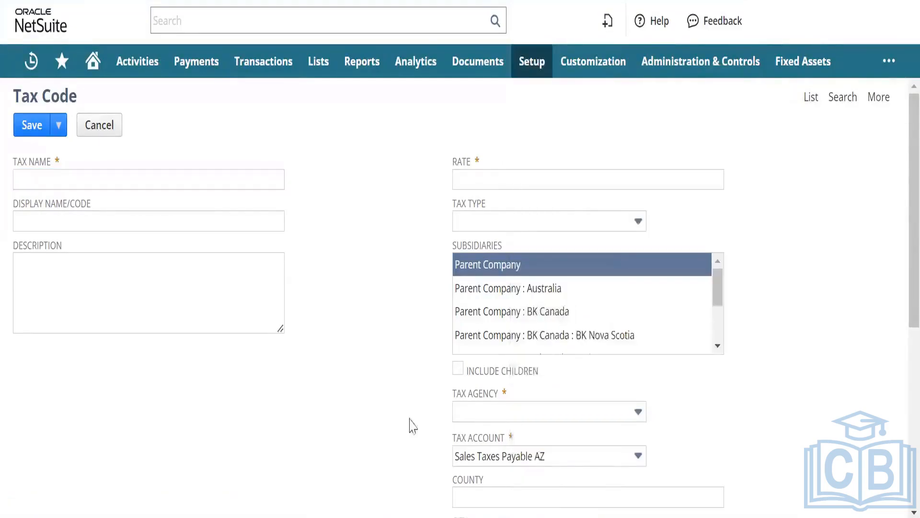
click(497, 417)
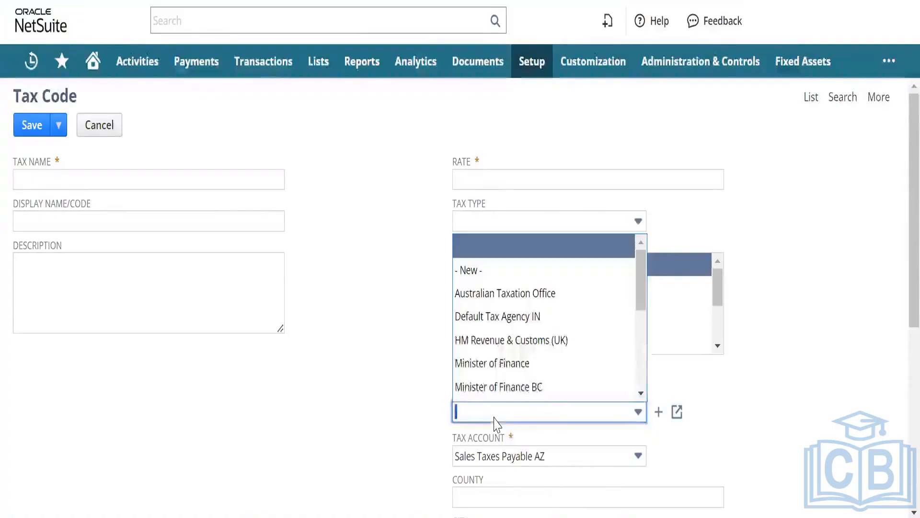
click(738, 439)
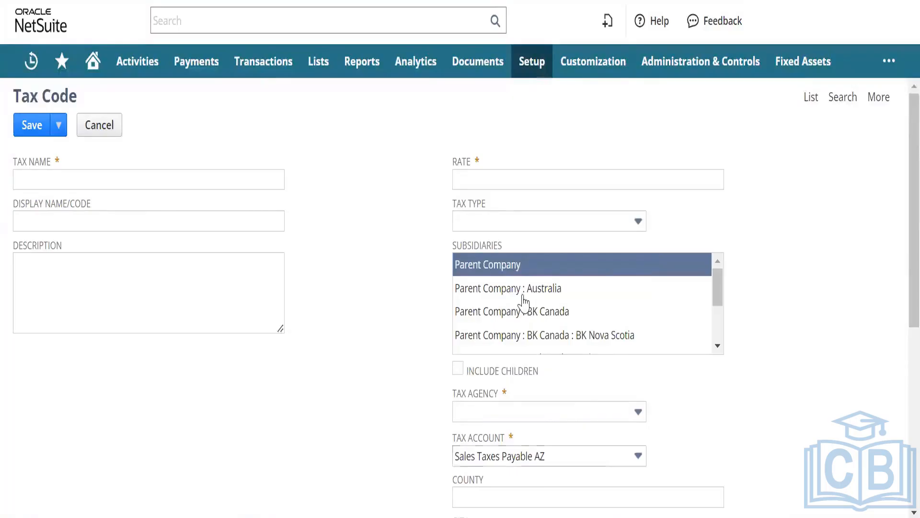
- Look over the tax types, tax agencies and remaining fields offered for the new United States tax code
click(499, 222)
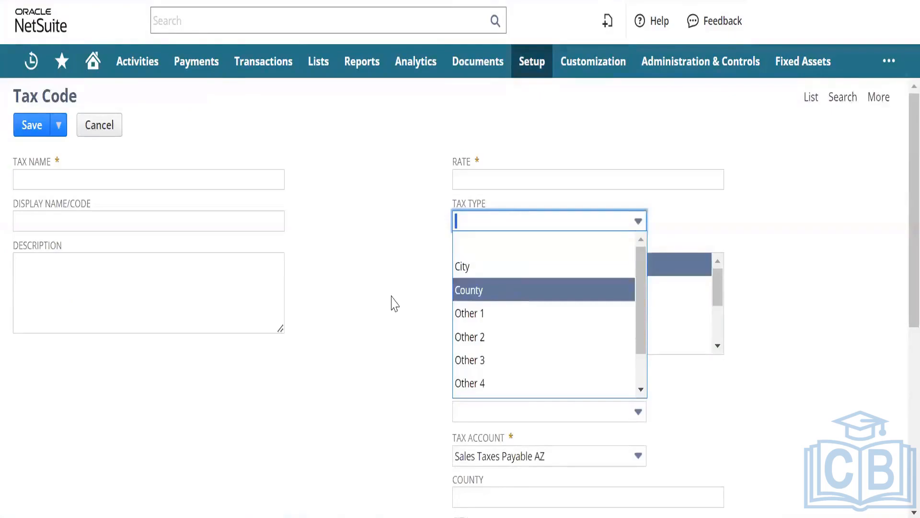
click(394, 303)
click(514, 410)
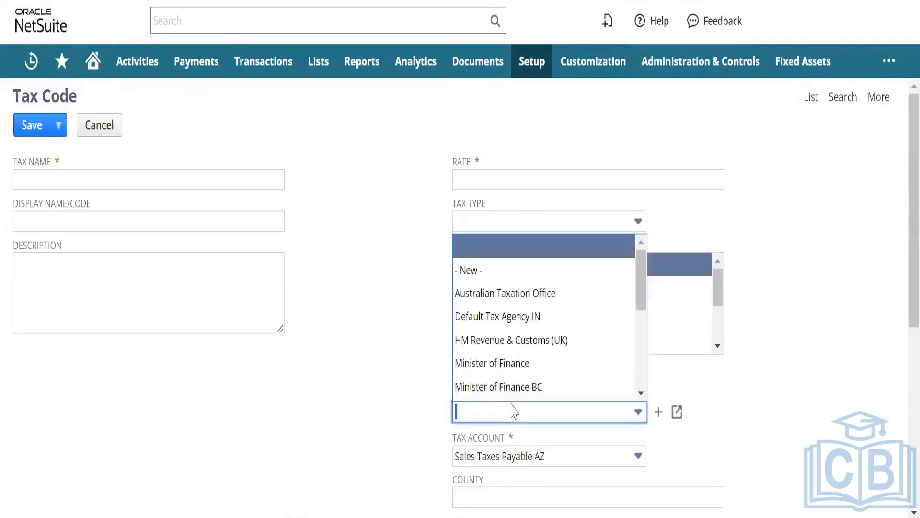
scroll(898, 287, down, 3)
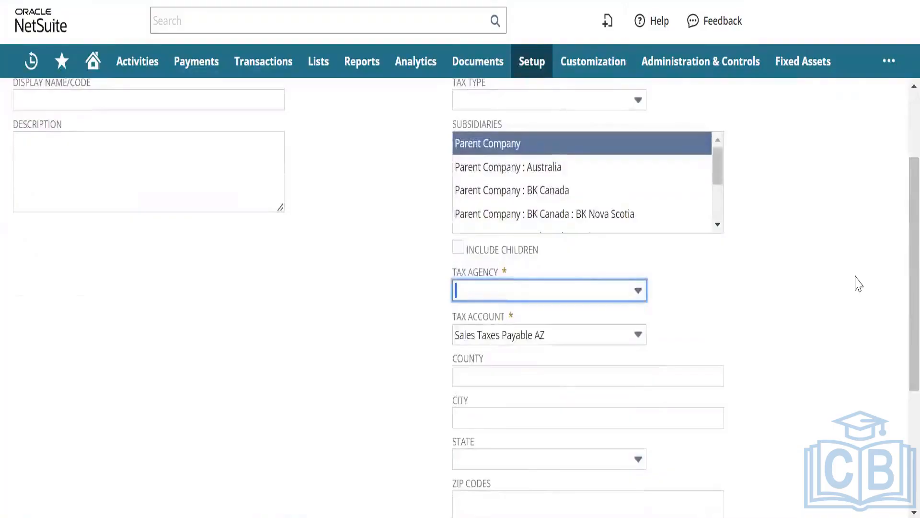
click(855, 276)
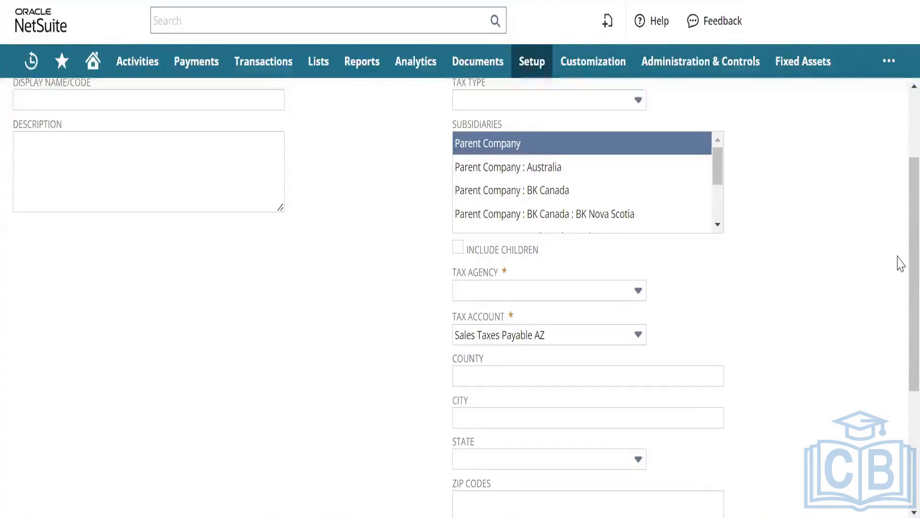
scroll(901, 261, up, 3)
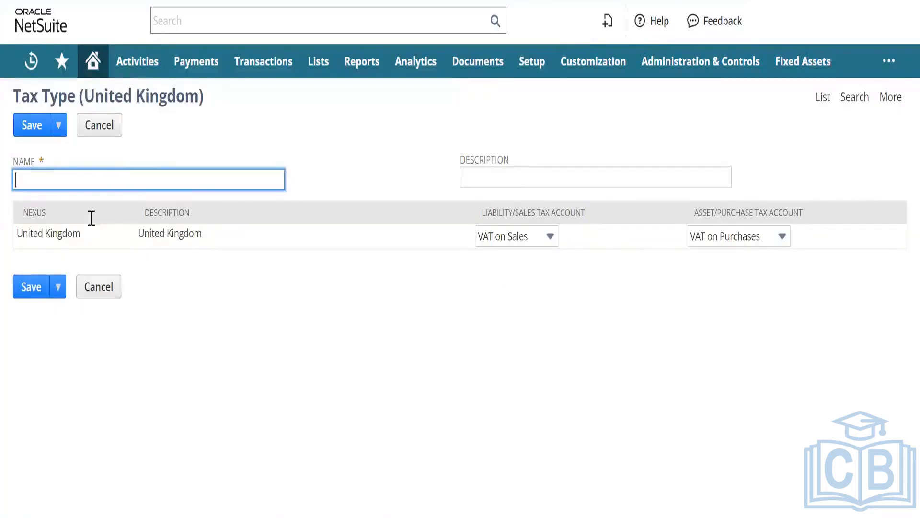
- Name the new United Kingdom tax type "UK tax Type"
click(120, 181)
text(UK tax Tyoe\\)
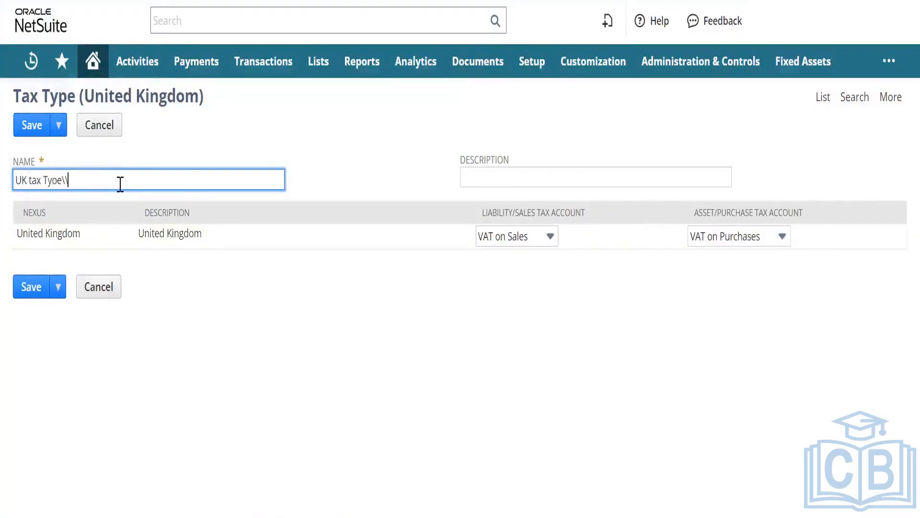
key(BackSpace)
key(BackSpace)
key(BackSpace)
key(BackSpace)
text(pe)
key(Tab)
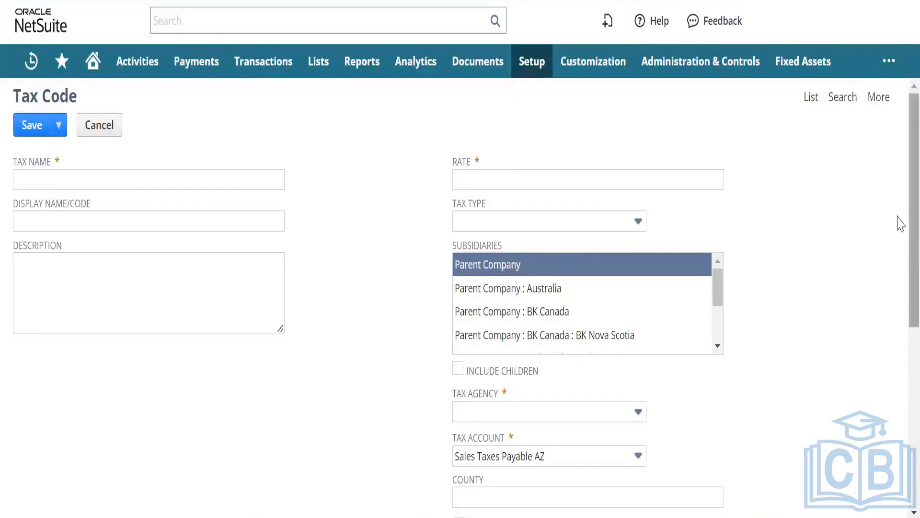
- Review all fields of the blank tax code form and check its available tax types again
scroll(899, 259, down, 3)
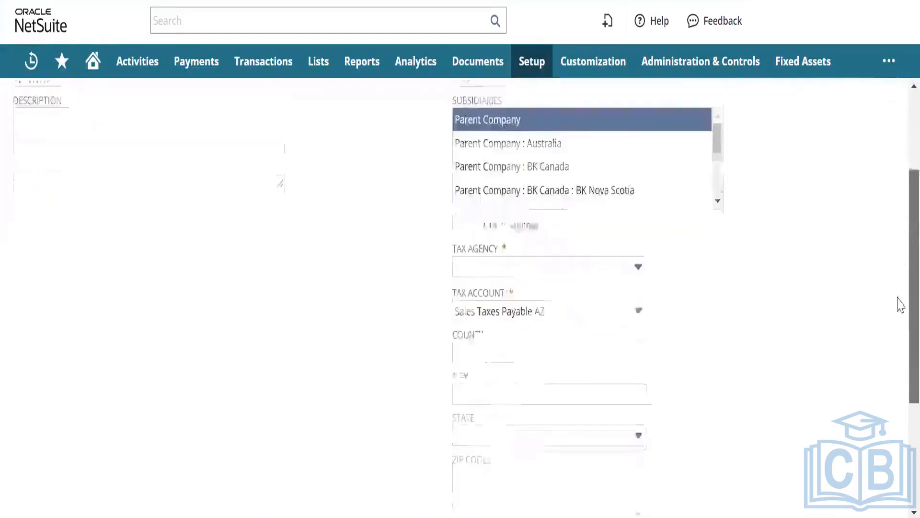
scroll(899, 336, down, 3)
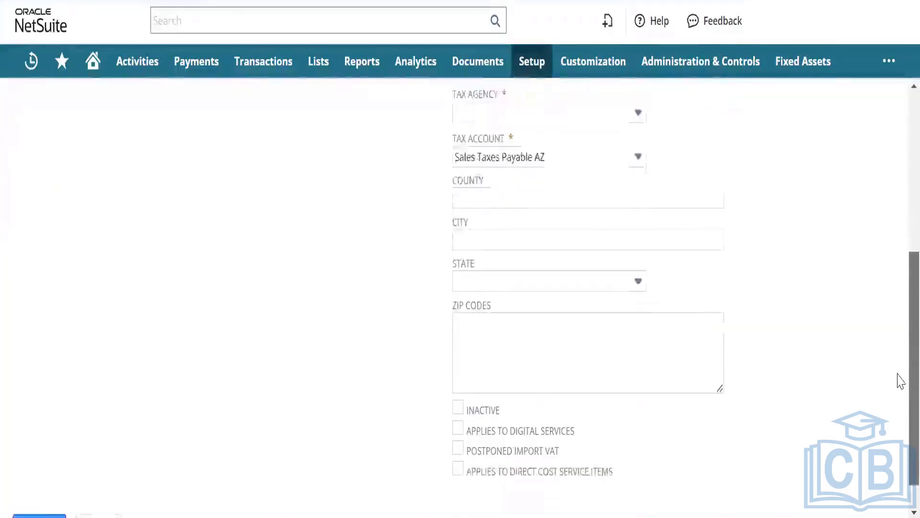
scroll(899, 380, up, 6)
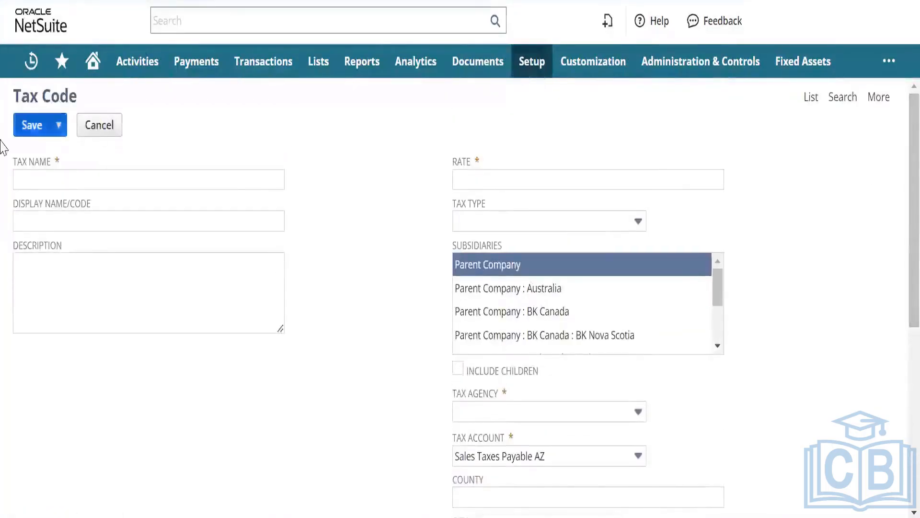
click(127, 176)
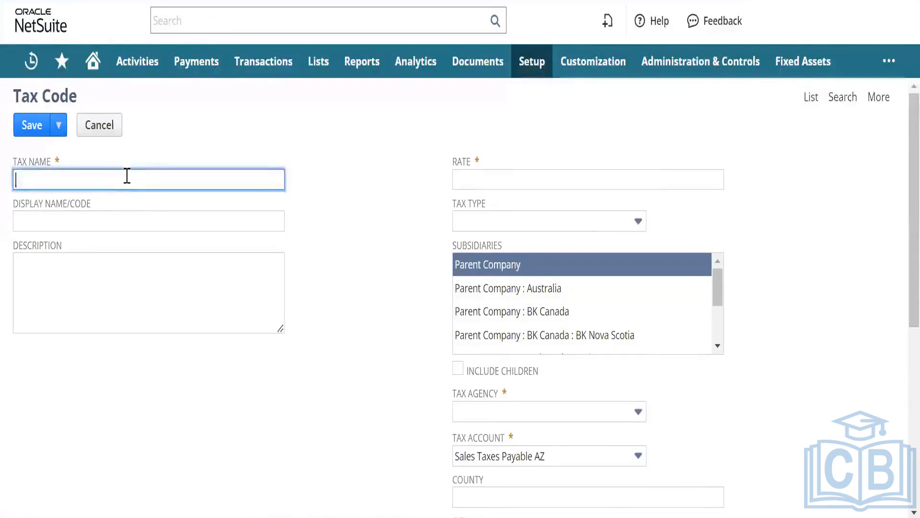
click(503, 224)
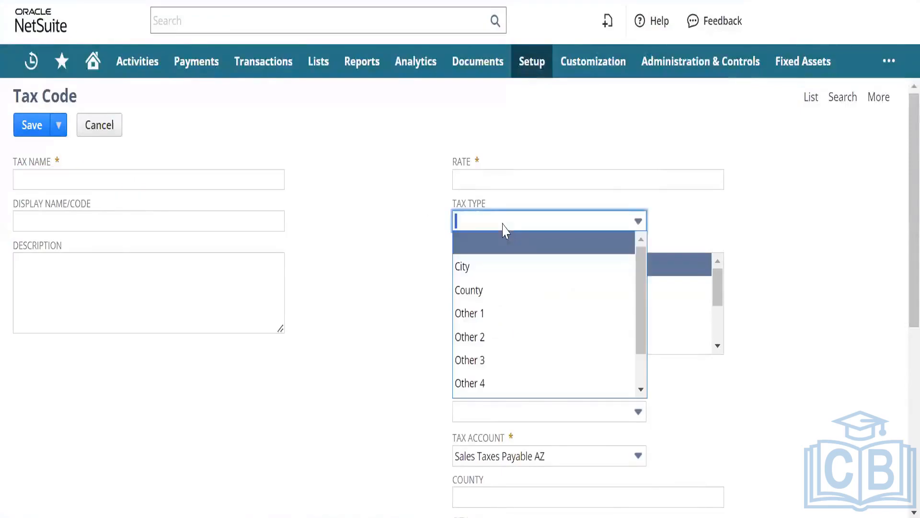
click(328, 453)
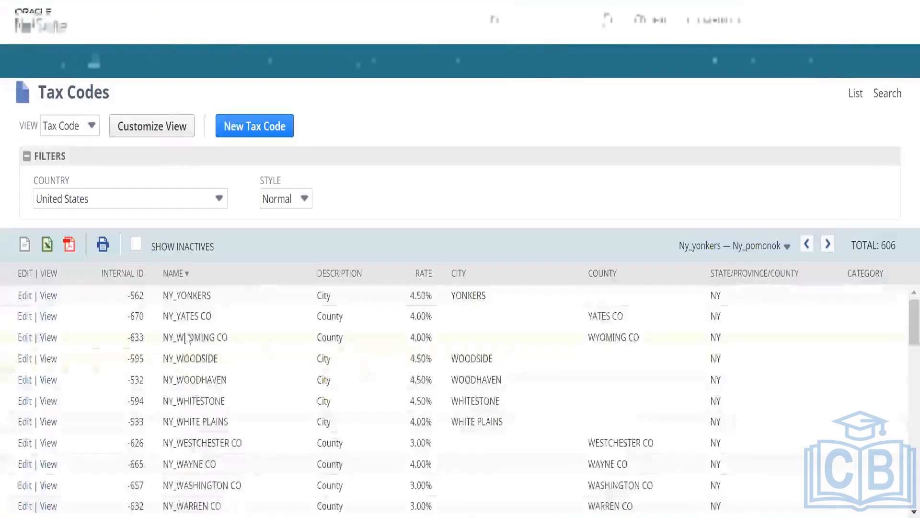
- View the NY_WOODSIDE tax code, return to the tax codes list and highlight the internal ID of NY_YONKERS
click(48, 359)
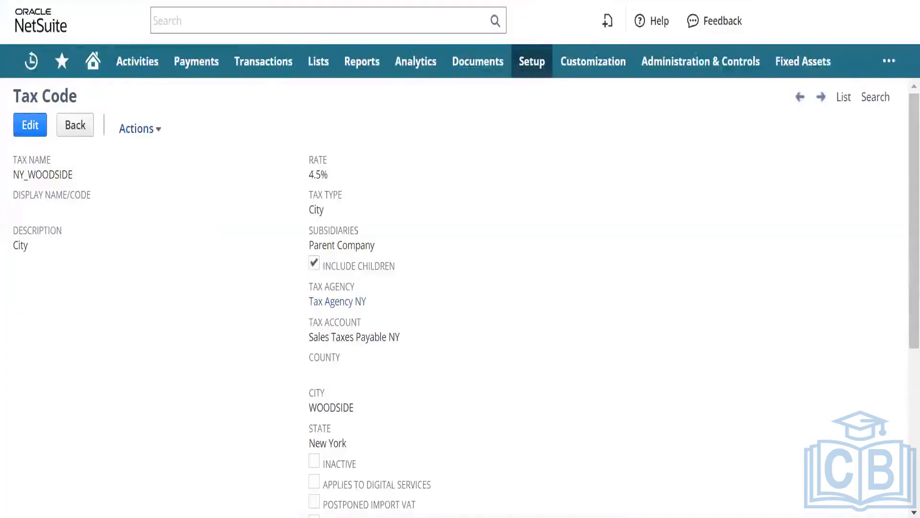
key(alt+Left)
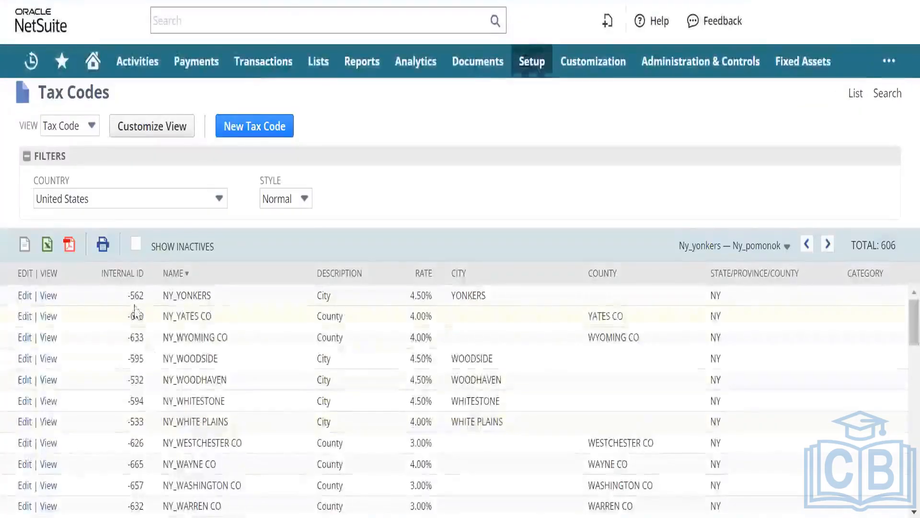
double_click(136, 295)
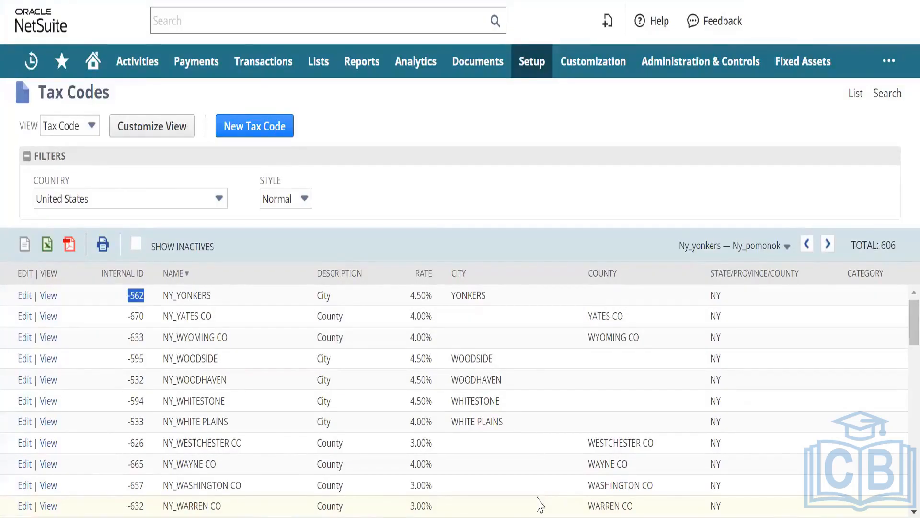
- Open a new United States tax code form from the list, look through its fields, and cancel back to the tax codes list
click(259, 138)
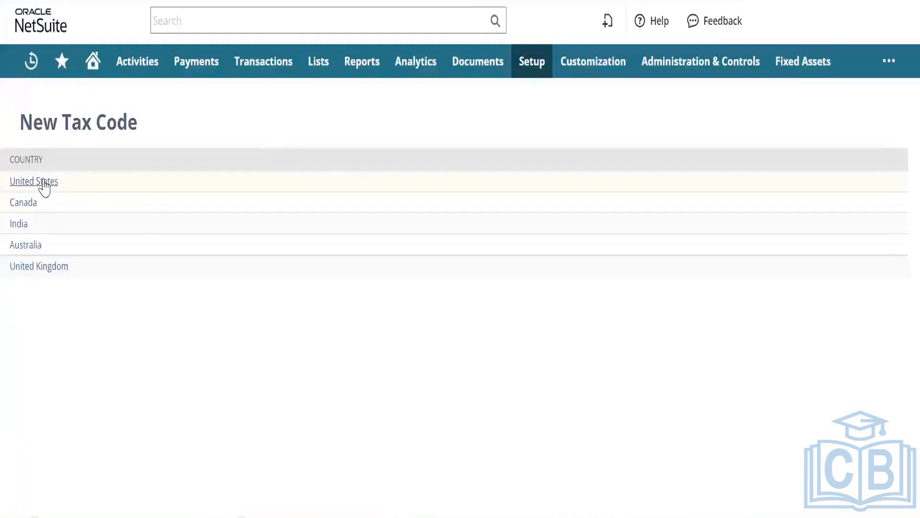
click(44, 184)
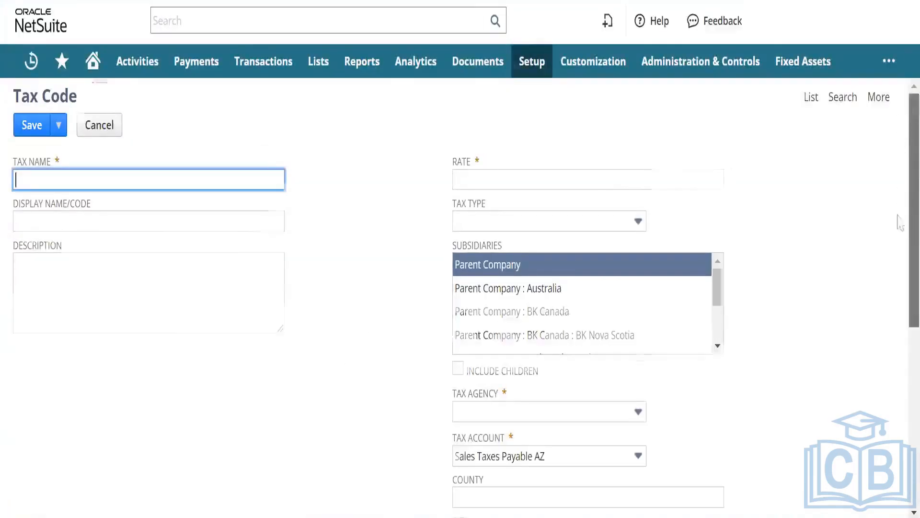
scroll(899, 221, down, 6)
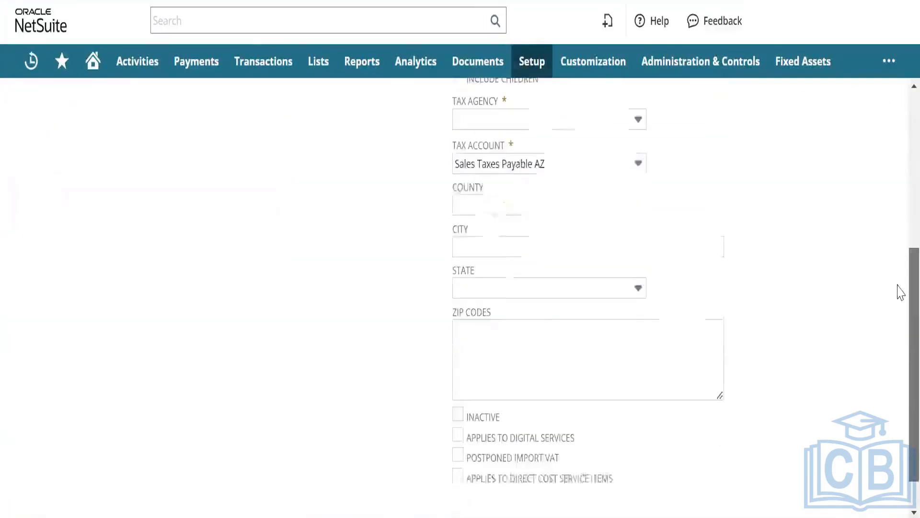
scroll(899, 292, down, 1)
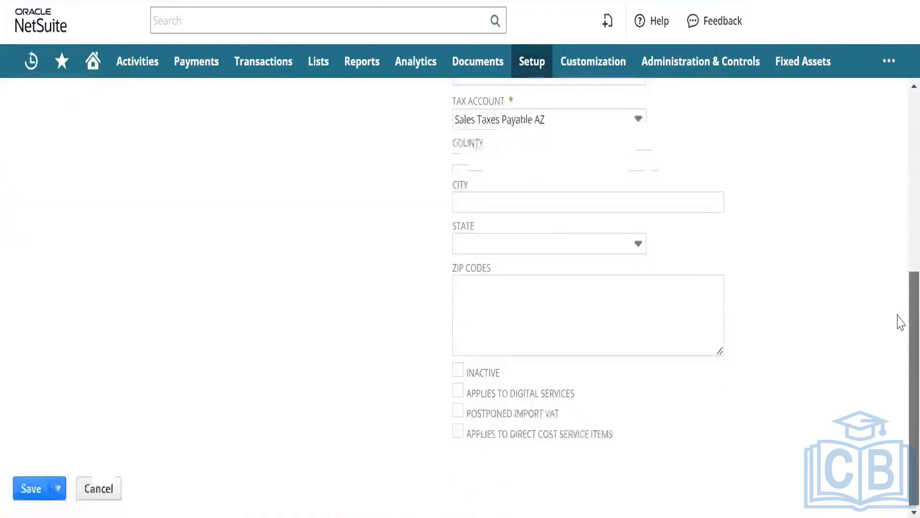
scroll(898, 322, up, 6)
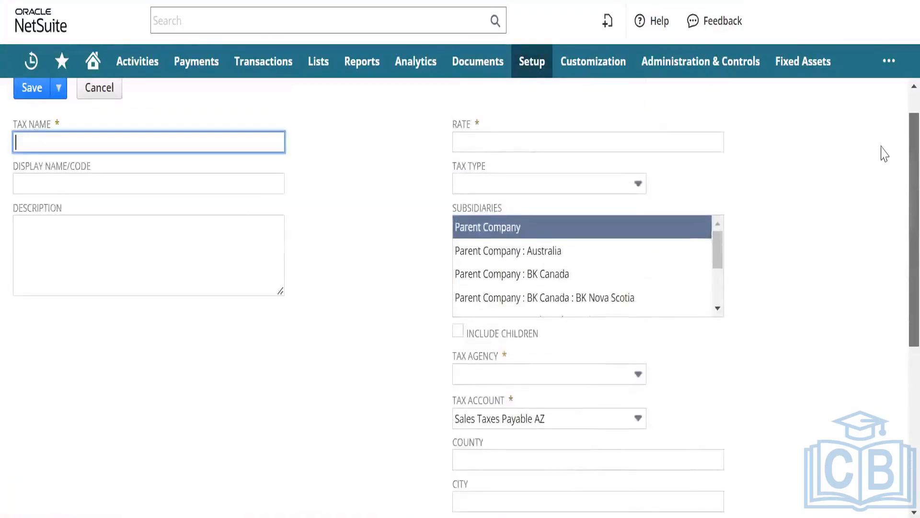
scroll(882, 143, up, 1)
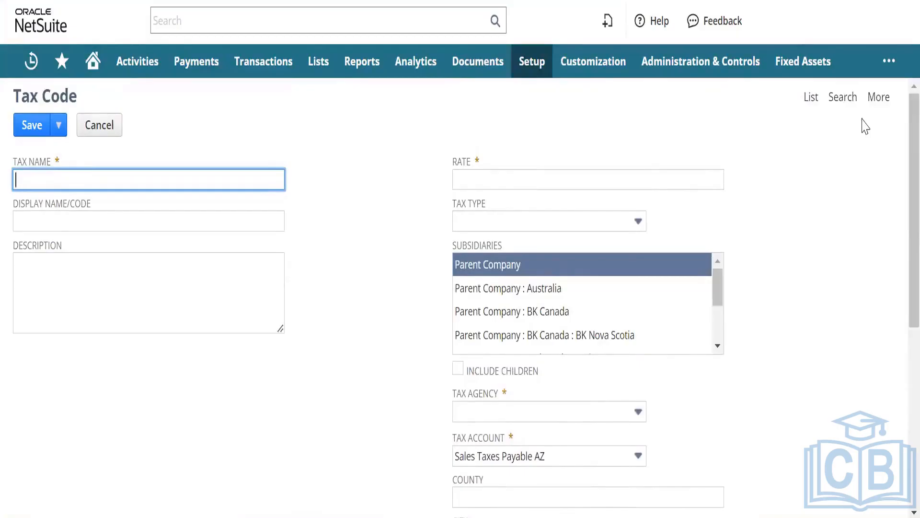
click(97, 128)
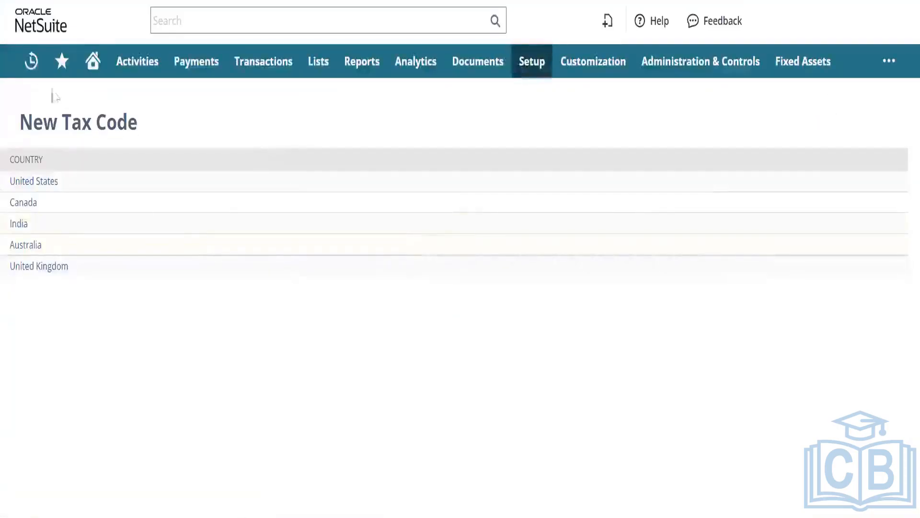
key(alt+Left)
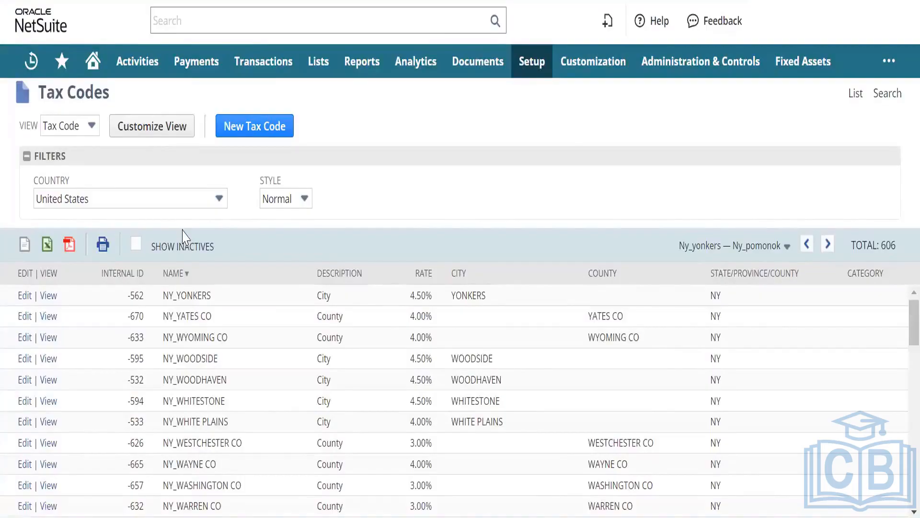
- Switch to a blank Notepad document and list the numbers 1 to 9 on separate lines
key(super)
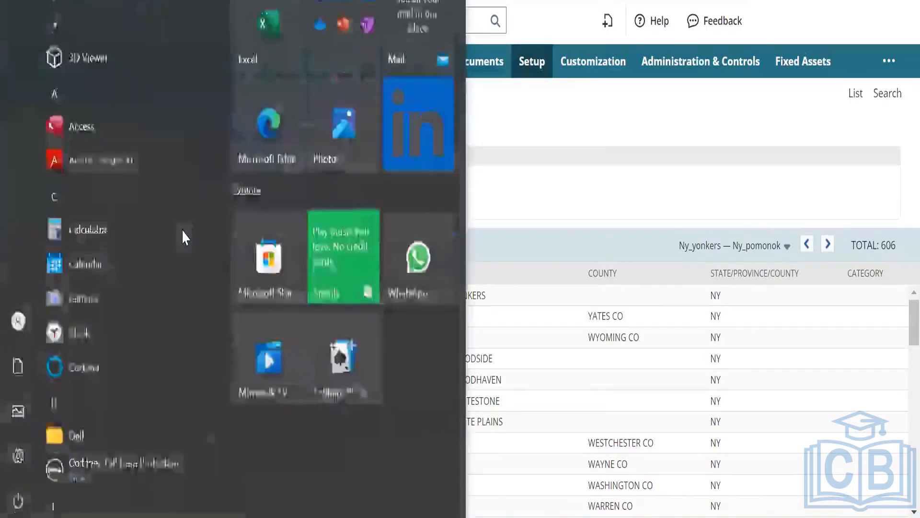
text(note)
key(Return)
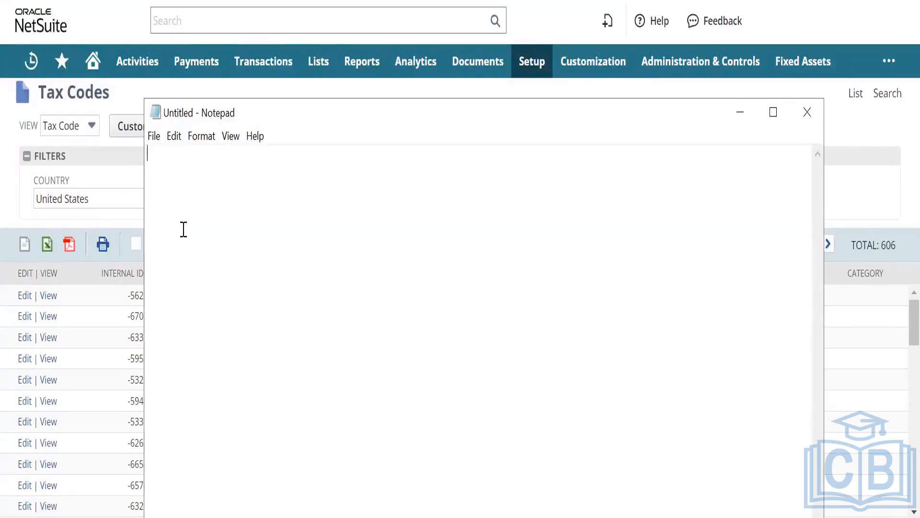
text(1 2 3 4 5)
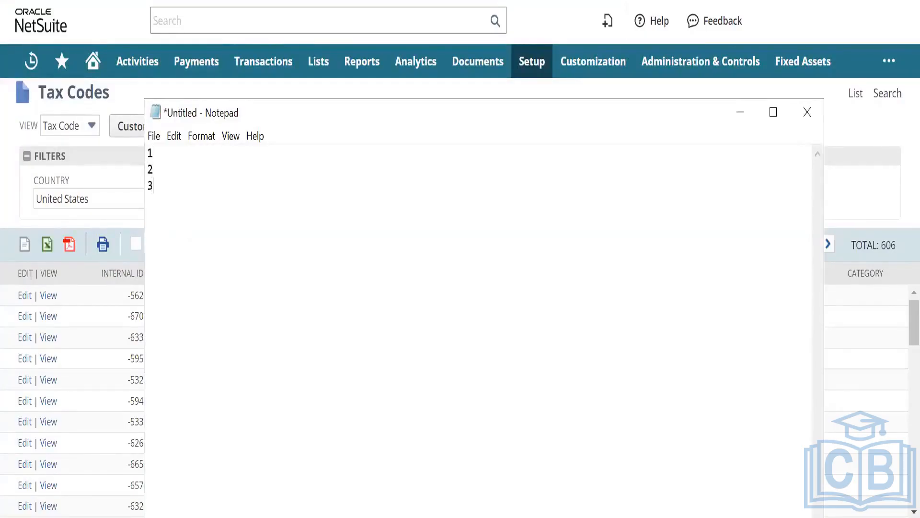
text( 6 7 8 9)
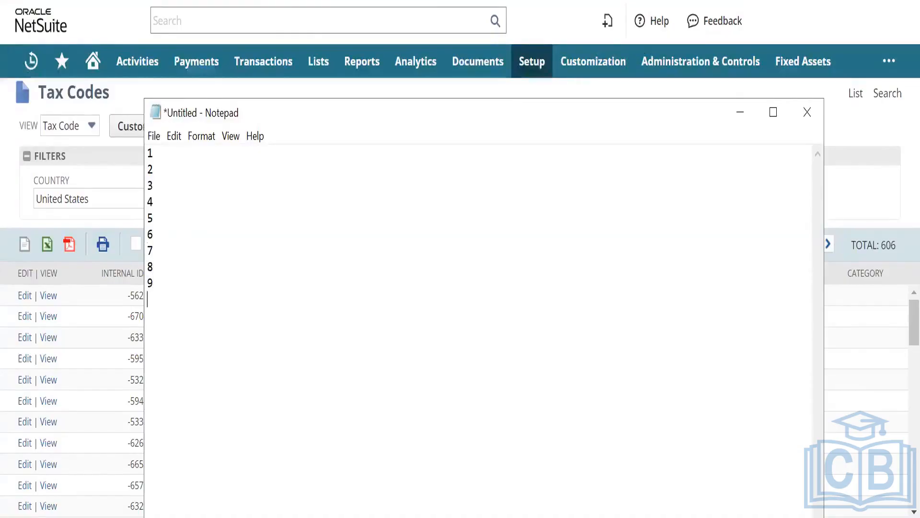
- Insert a new line containing -1 above the number 1 in the list
key(Up)
key(Up)
key(Up)
key(Up)
key(Up)
key(Up)
key(Up)
key(Up)
key(Up)
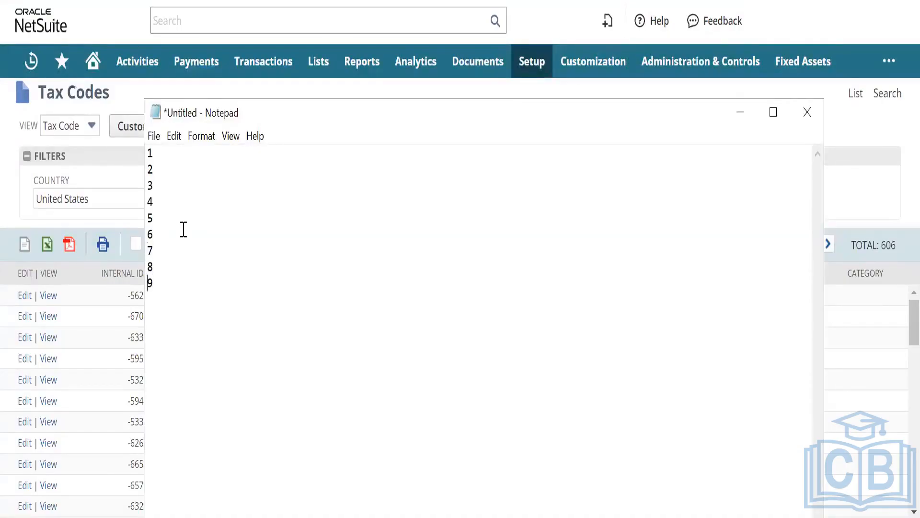
key(Return)
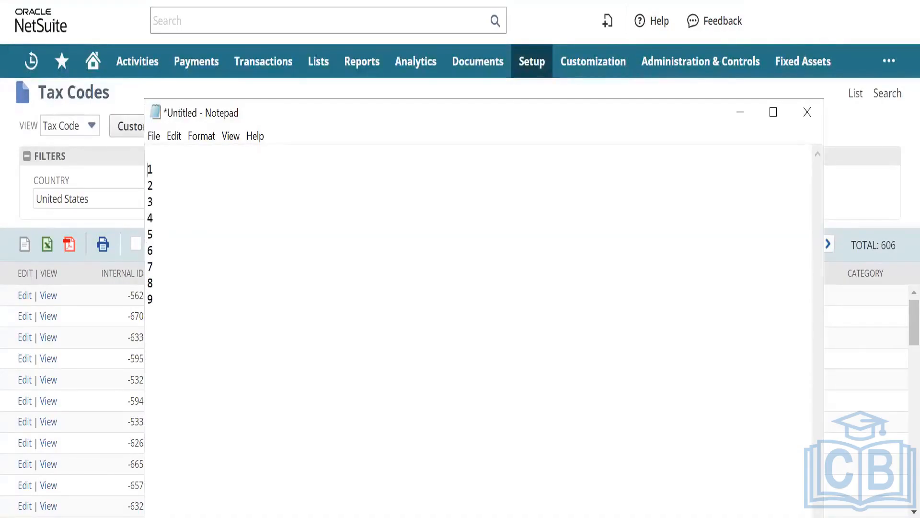
key(Up)
text(-)
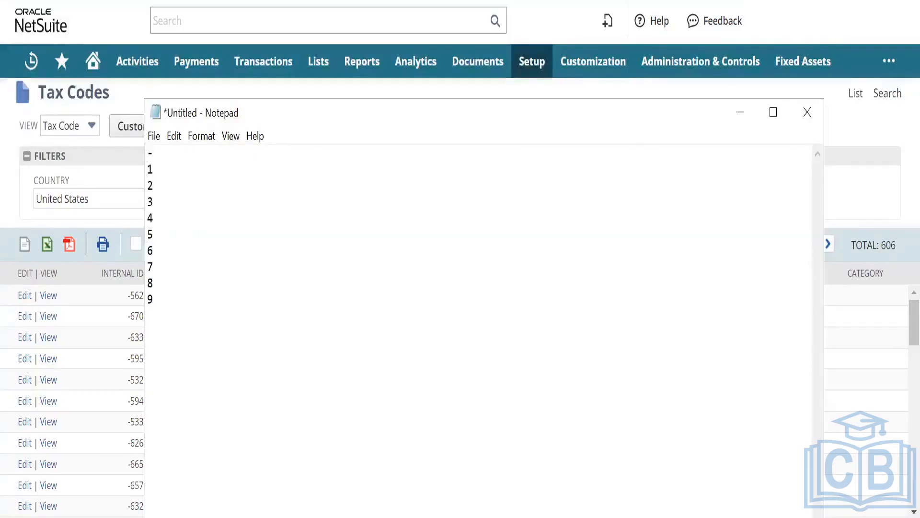
text(1)
key(Home)
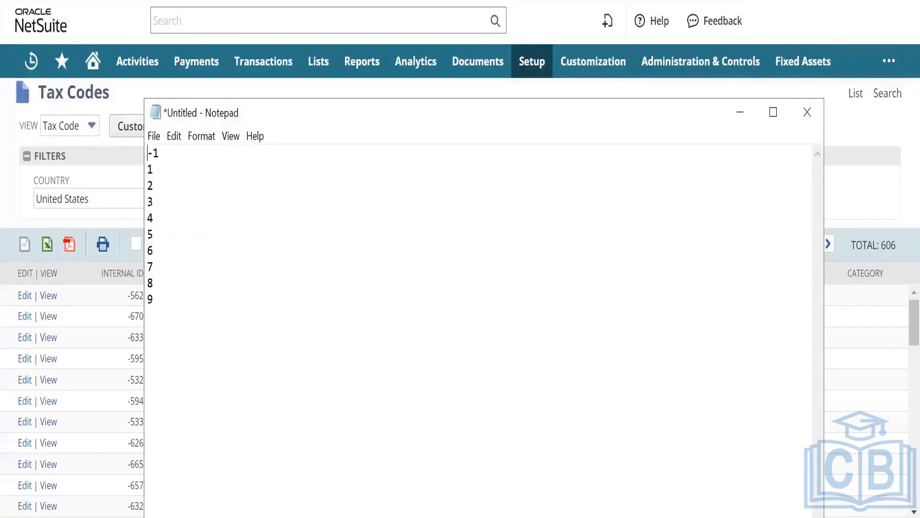
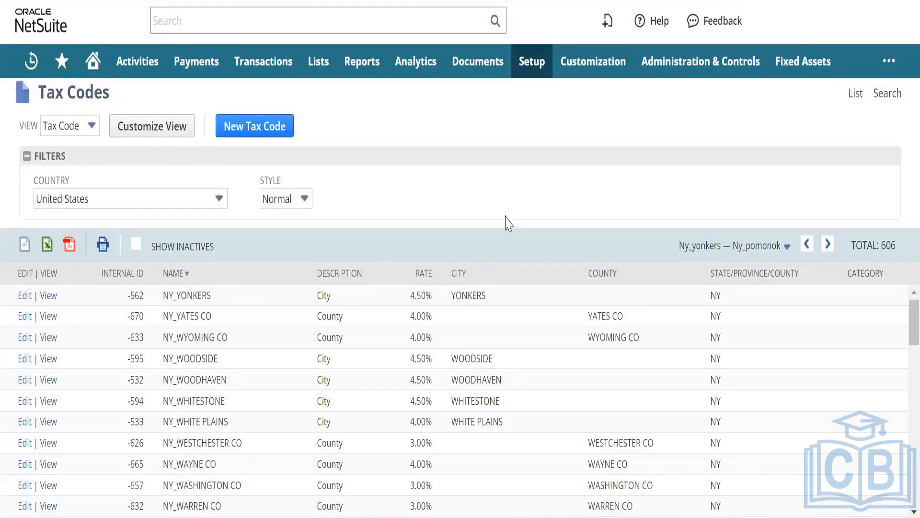
mouse_move(530, 64)
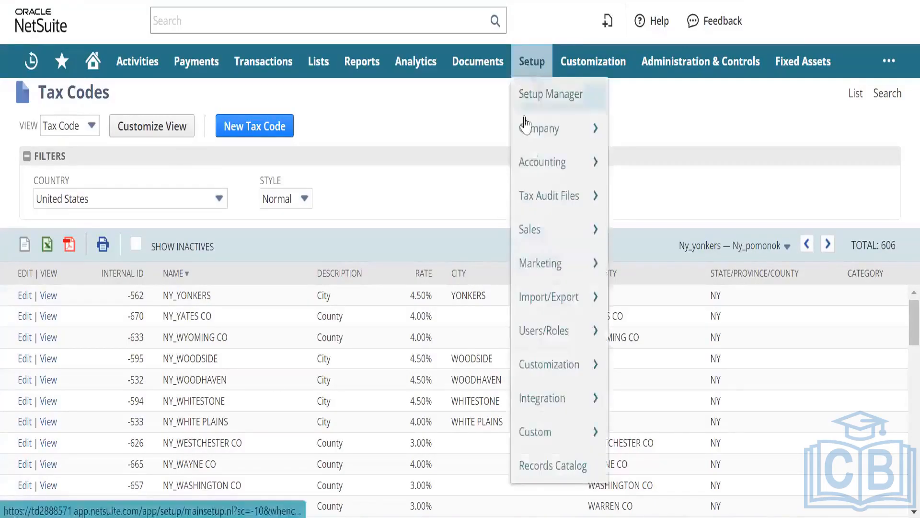
mouse_move(532, 150)
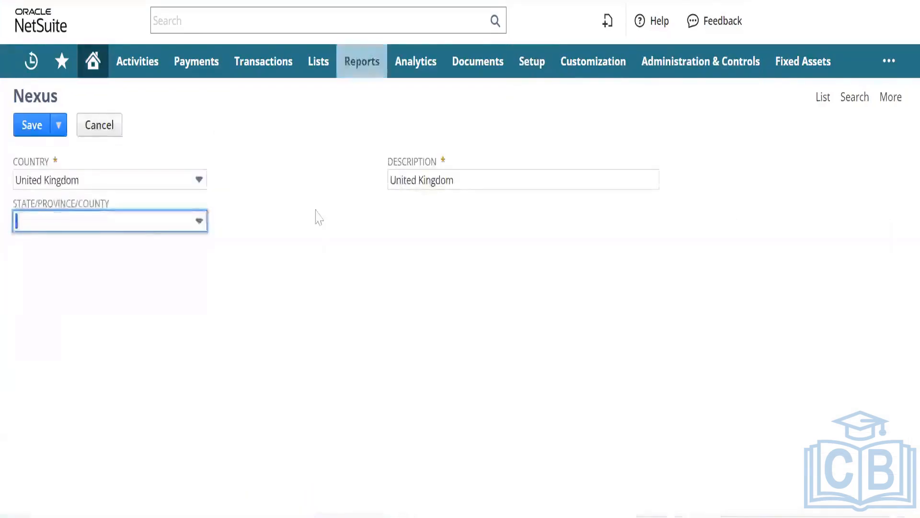
- Create a nexus for the United States with state Alabama and description AL, and save it
click(138, 178)
key(Down)
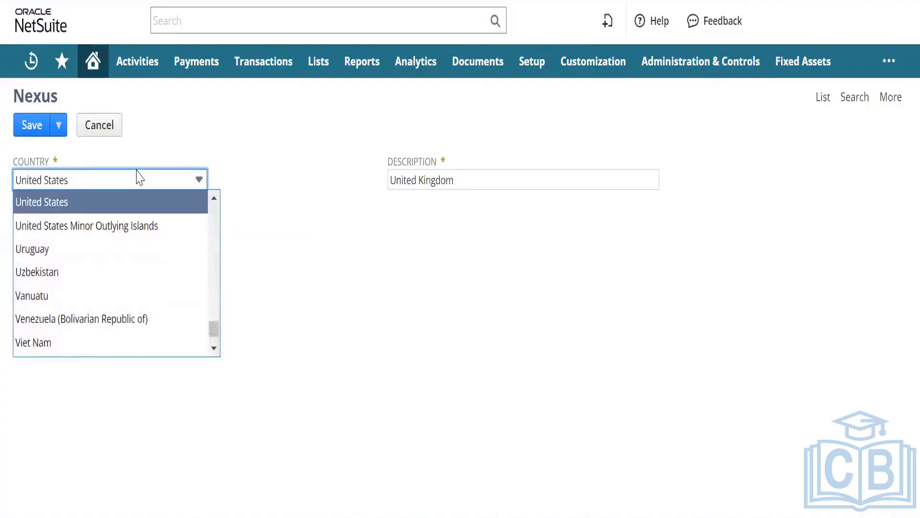
click(137, 201)
click(152, 225)
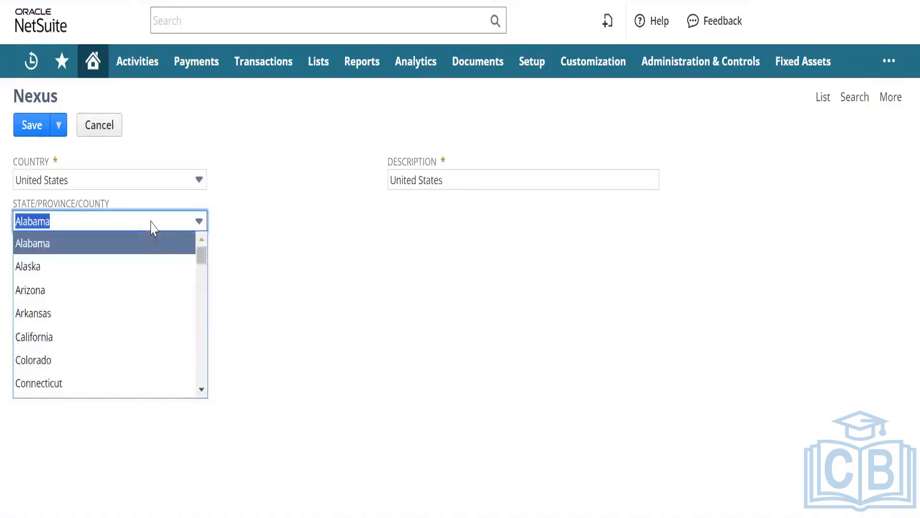
click(152, 224)
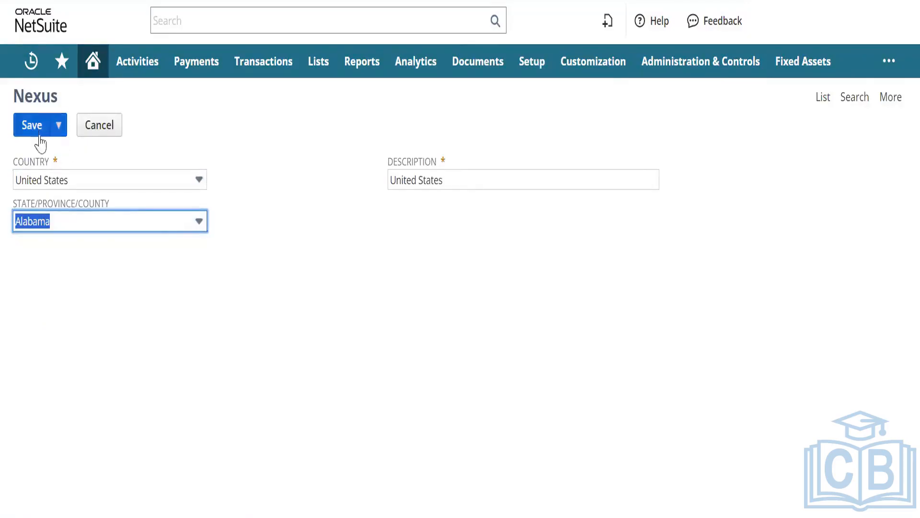
key(Tab)
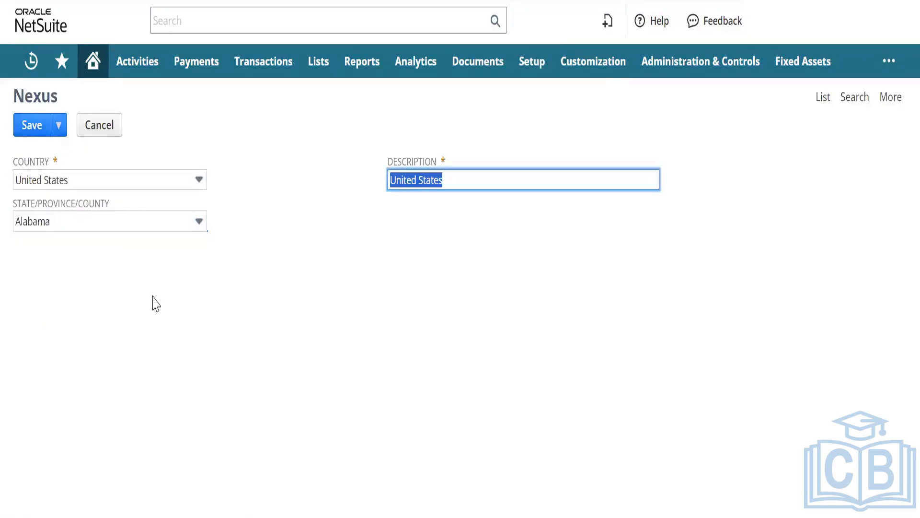
text(AL)
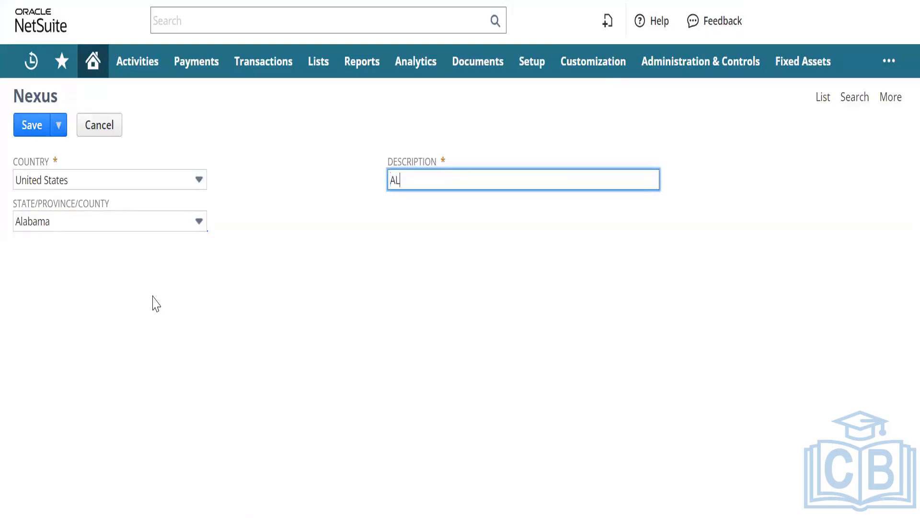
key(Tab)
click(37, 130)
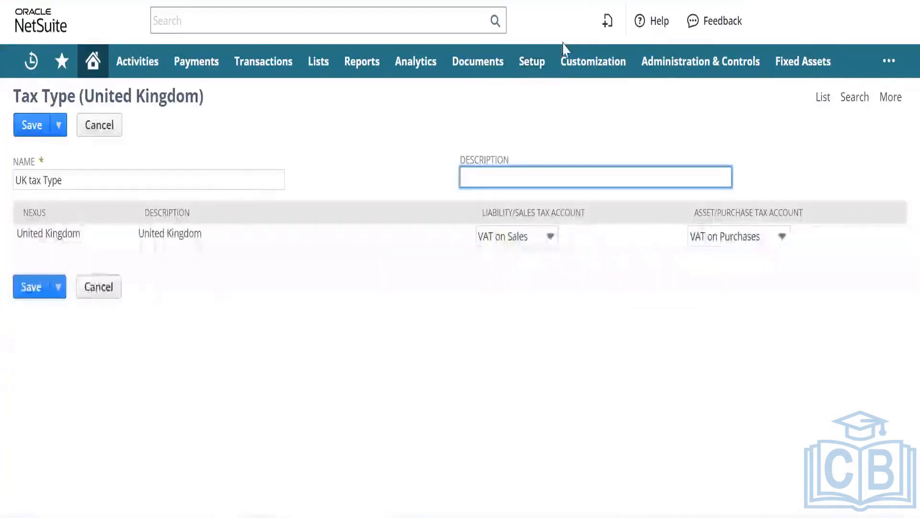
- Import the state sales tax tables for AL, keeping the default tax agency and tax account for every tax type
mouse_move(544, 66)
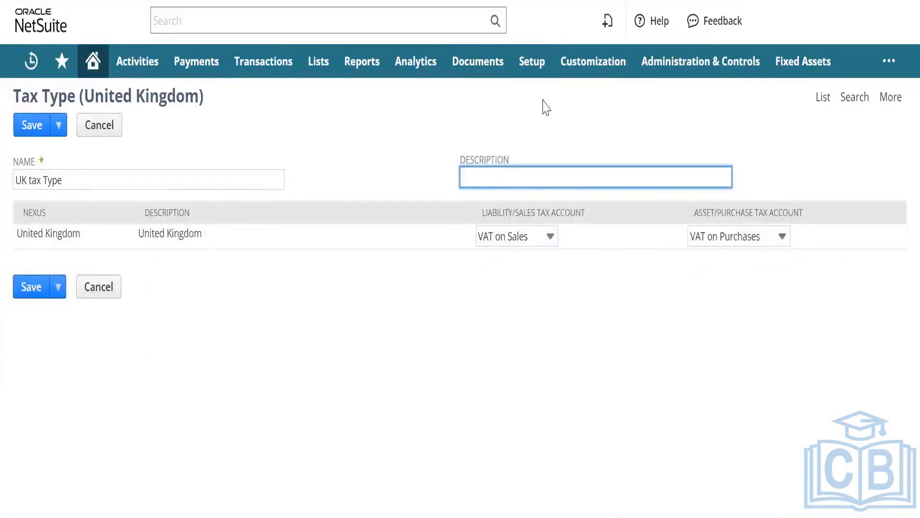
mouse_move(551, 162)
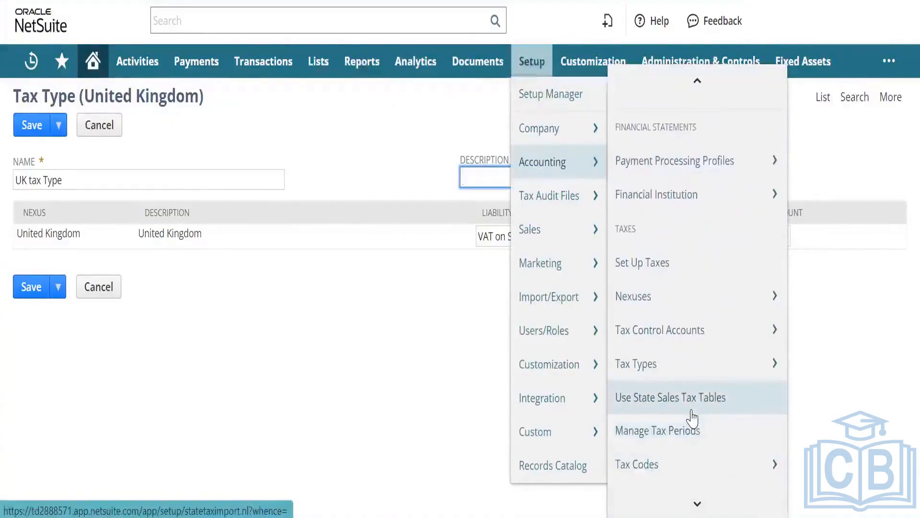
click(691, 410)
click(520, 60)
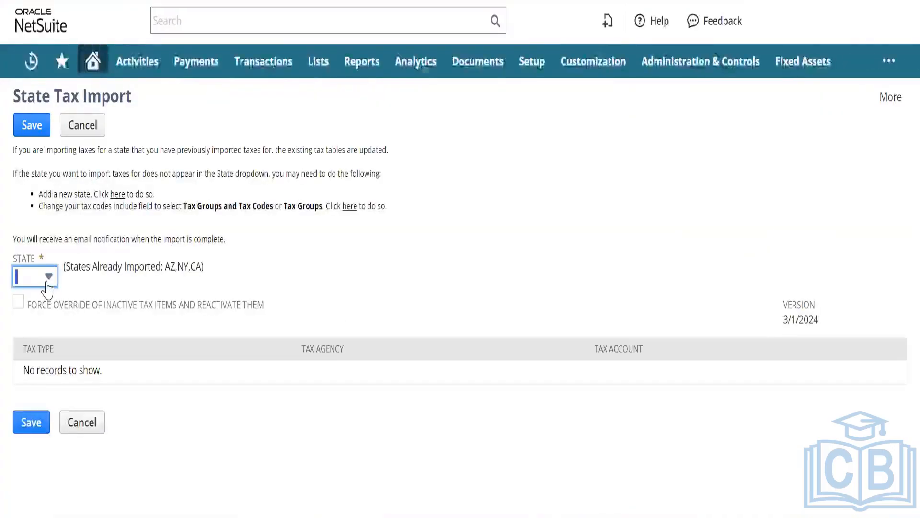
click(48, 278)
click(43, 322)
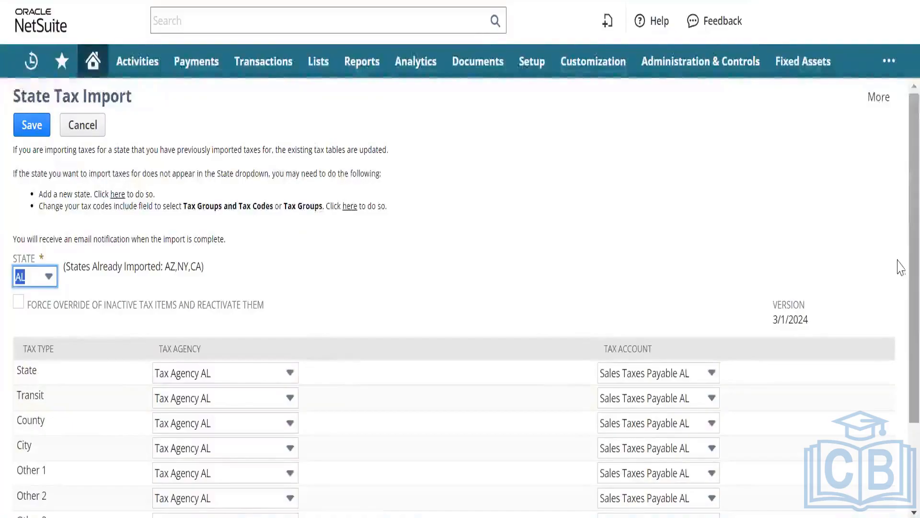
scroll(900, 267, down, 2)
click(32, 490)
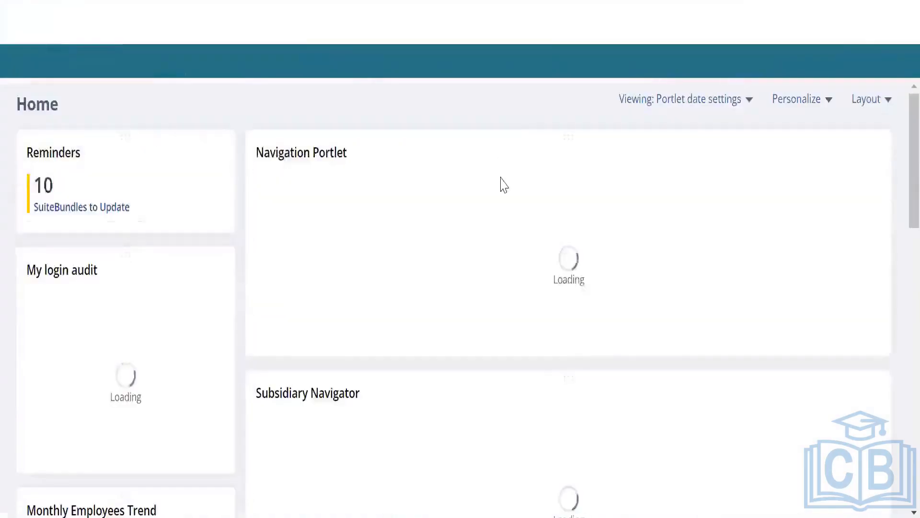
- Open the tax codes list, highlight the total number of records and go to the Al_xlni to Al_moa7 range
mouse_move(531, 61)
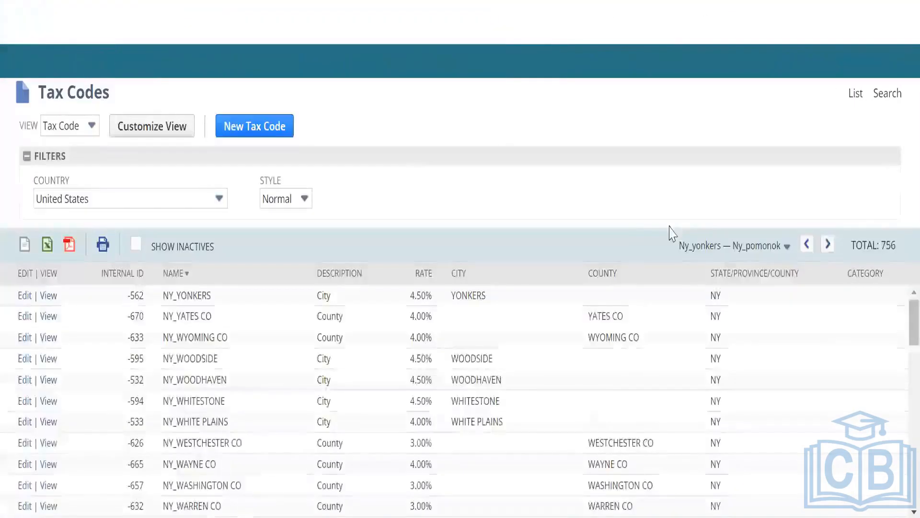
double_click(889, 246)
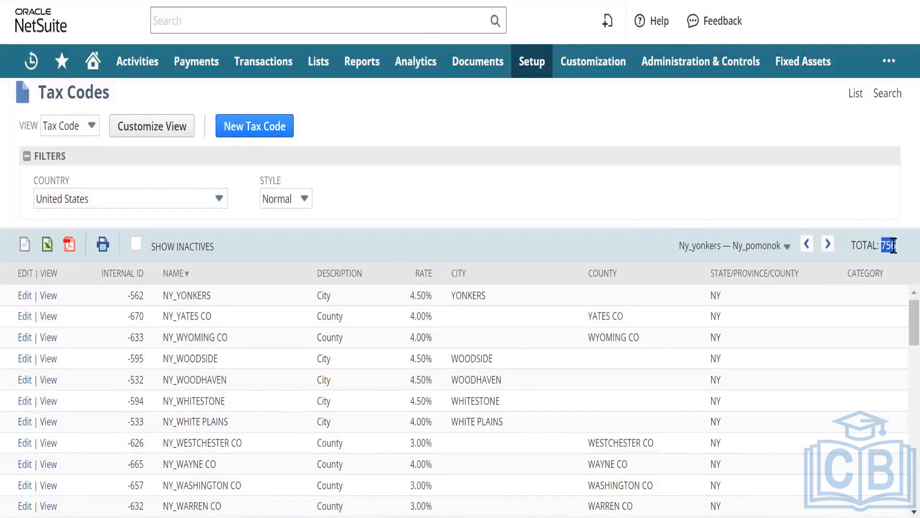
click(785, 247)
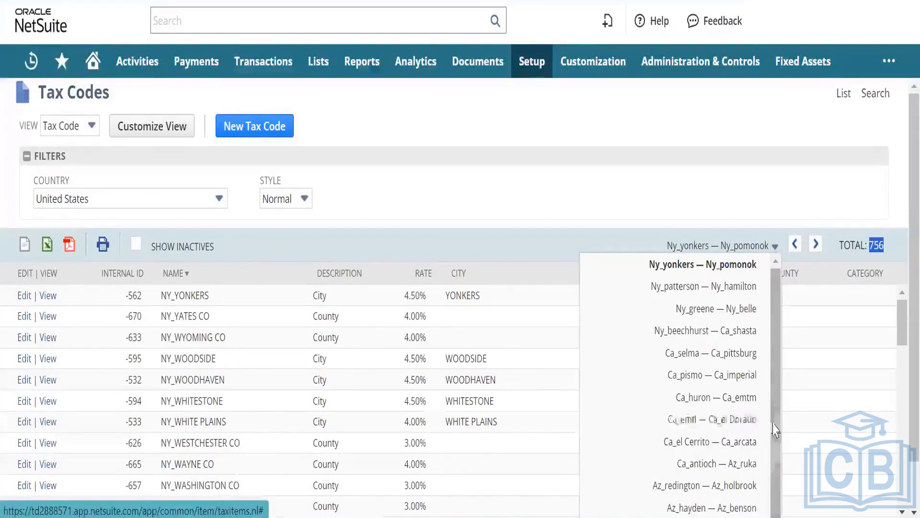
drag(776, 430, 777, 463)
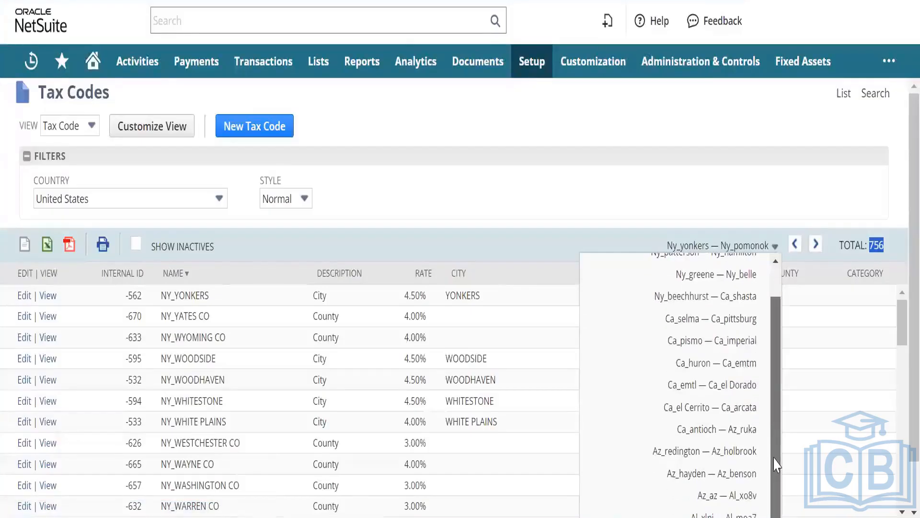
click(749, 513)
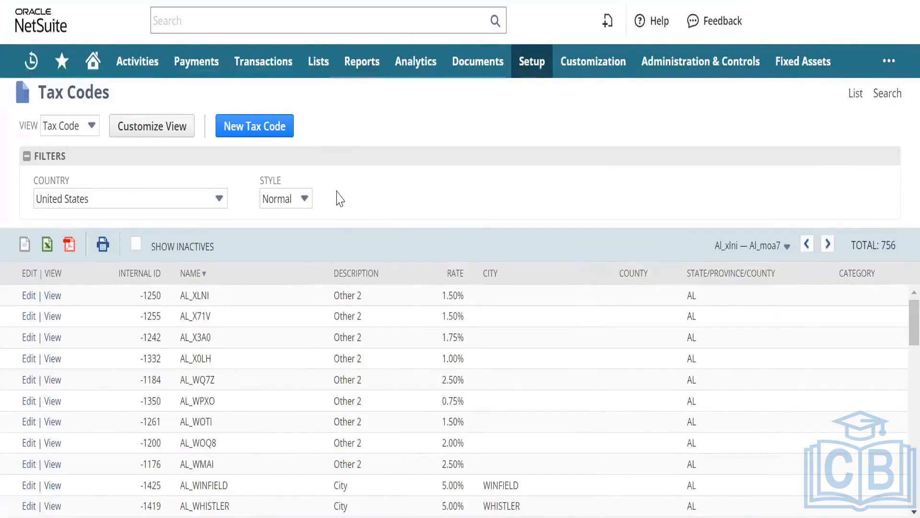
- Examine the internal IDs, names, descriptions and rates of the Alabama tax codes in the list
drag(901, 322, 901, 426)
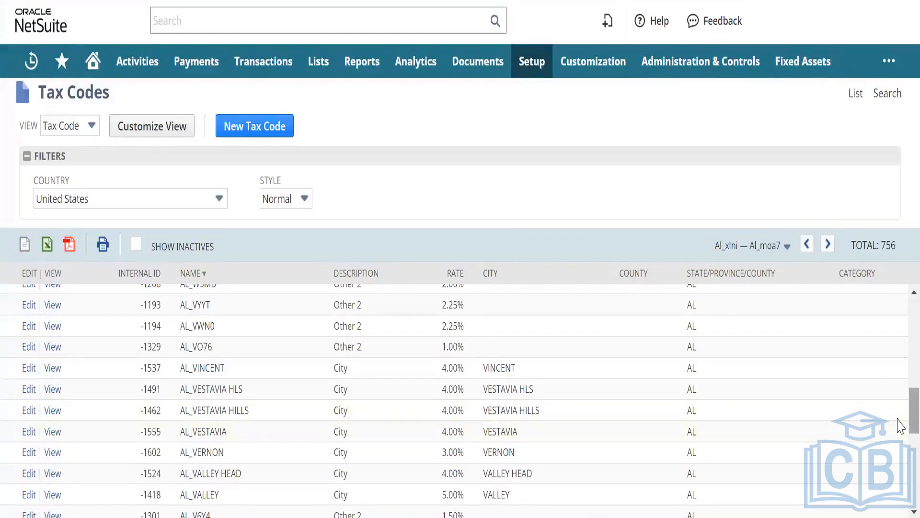
drag(899, 426, 899, 306)
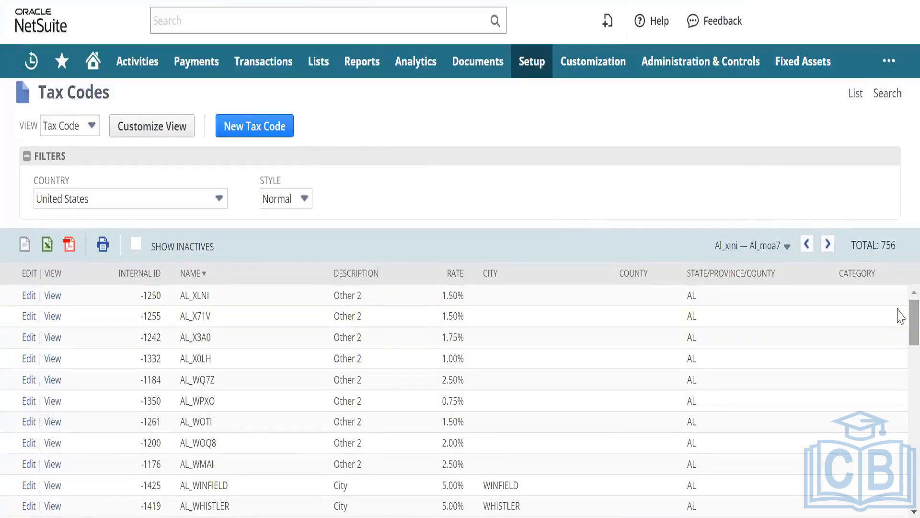
scroll(900, 322, down, 3)
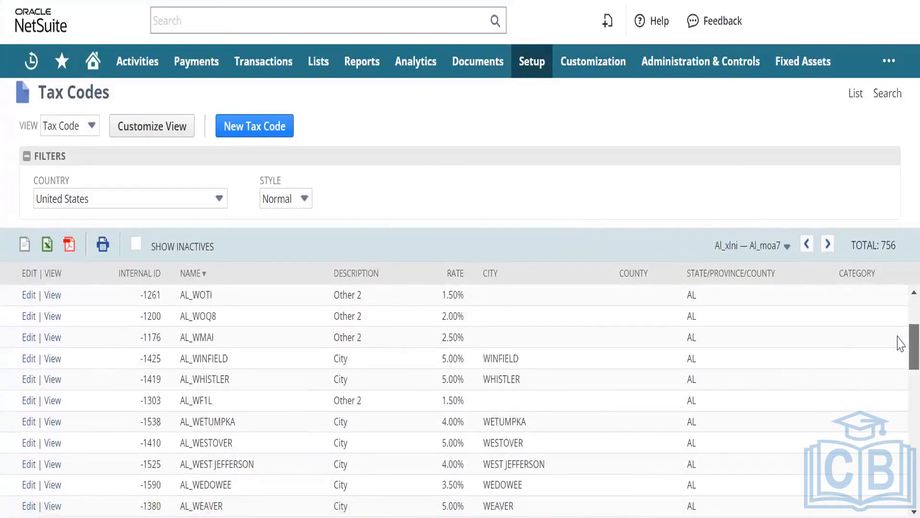
scroll(900, 343, down, 2)
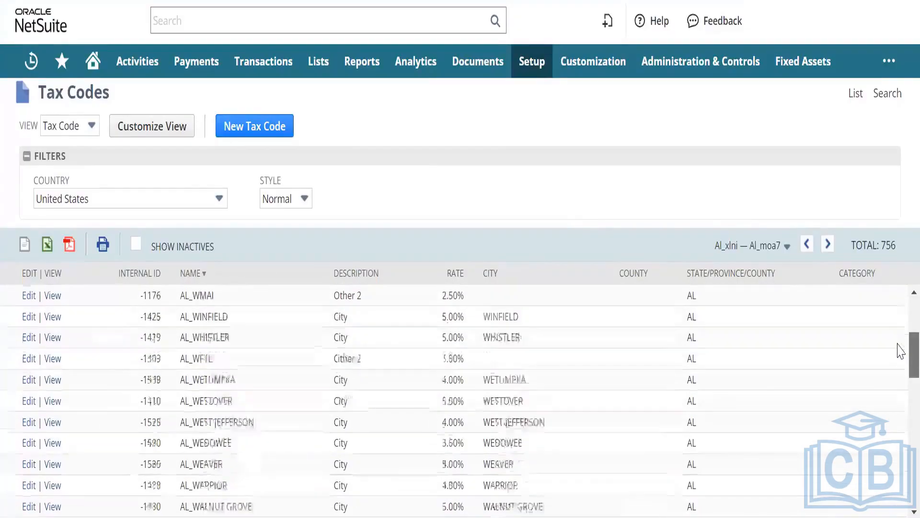
scroll(901, 355, up, 4)
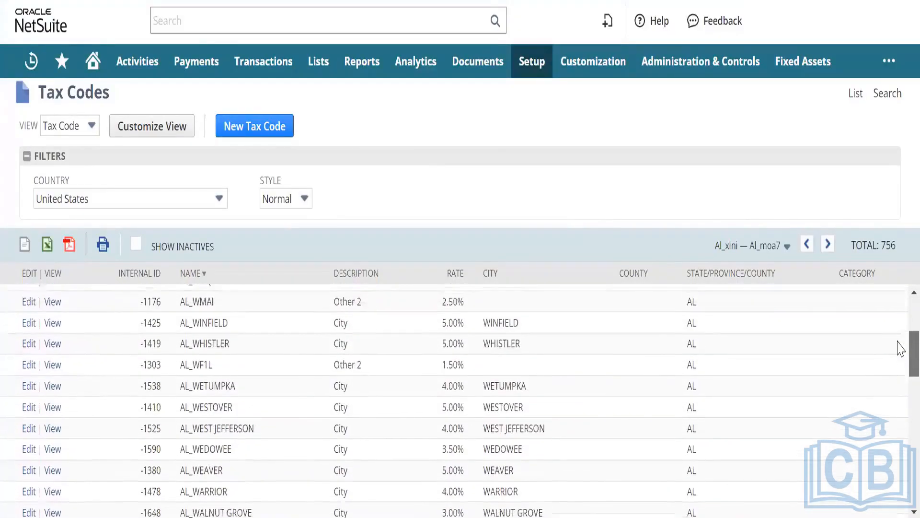
scroll(901, 336, down, 5)
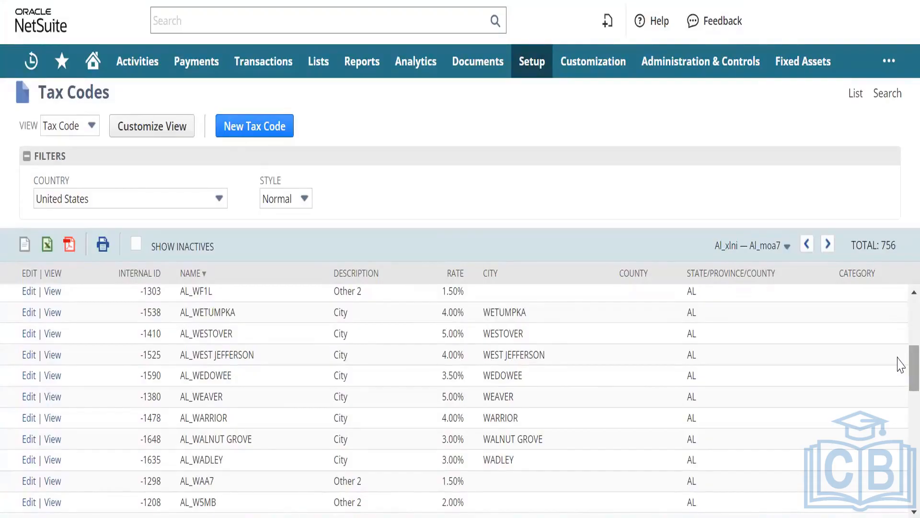
drag(910, 357, 910, 339)
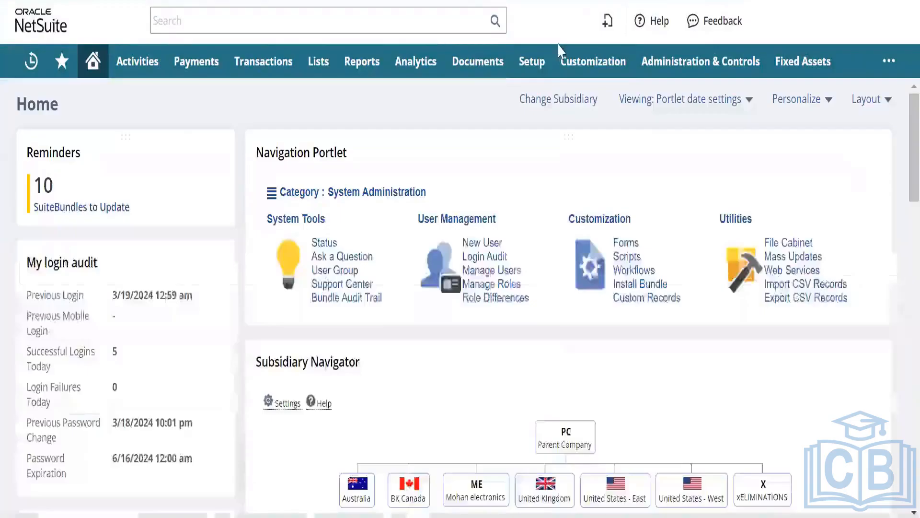
- Open the Chart of Accounts from the accounting setup in a separate browser tab and switch to it
mouse_move(532, 61)
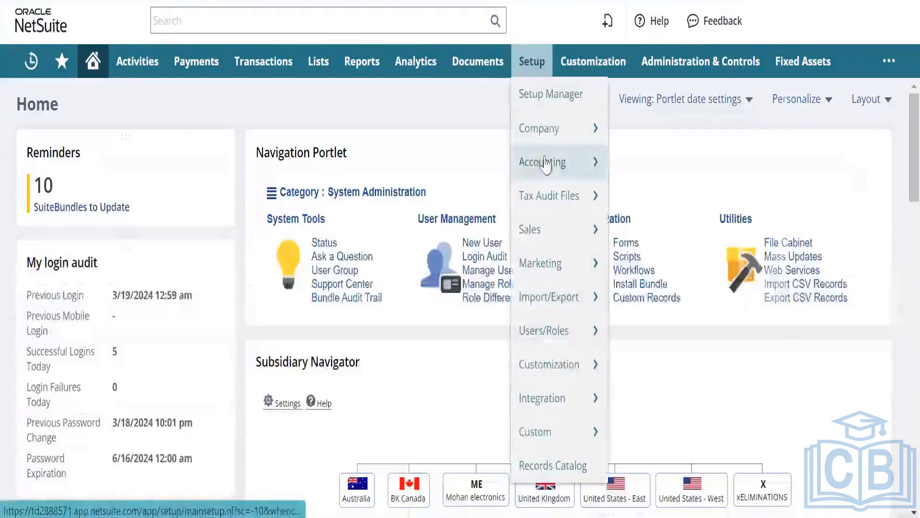
mouse_move(551, 162)
mouse_move(694, 501)
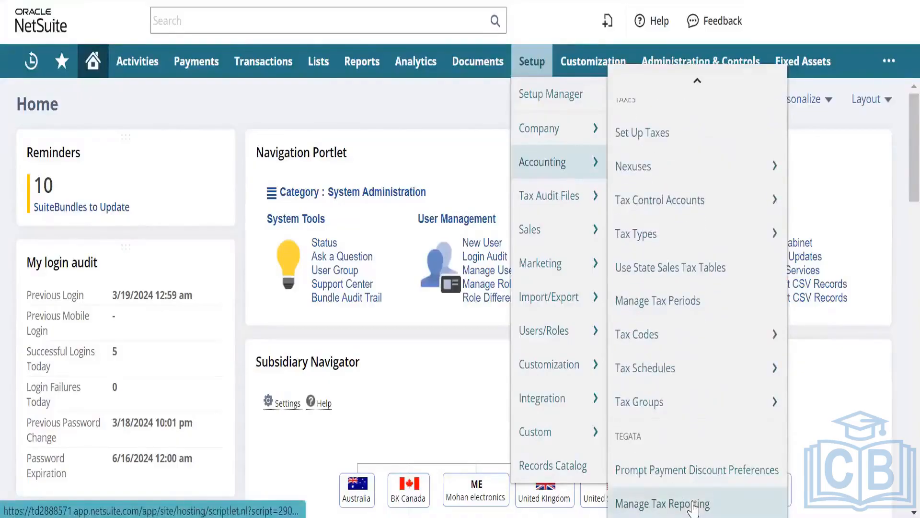
mouse_move(696, 87)
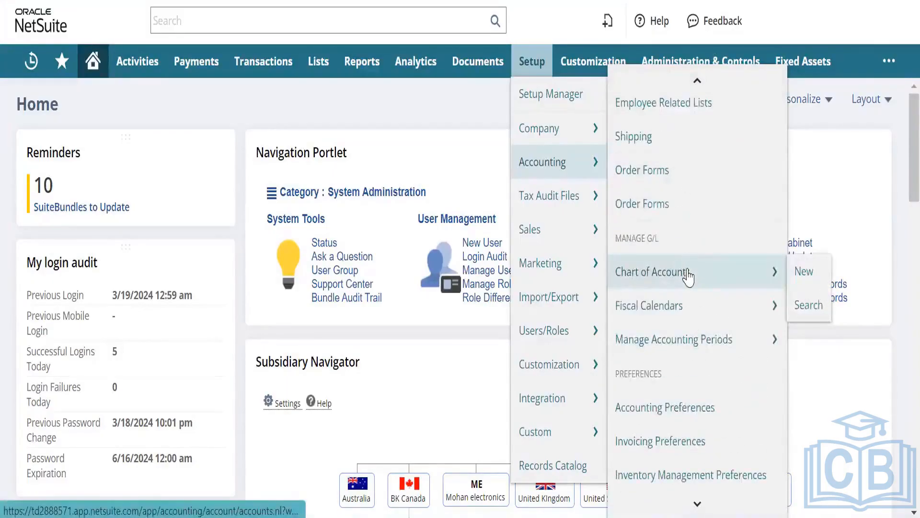
right_click(687, 271)
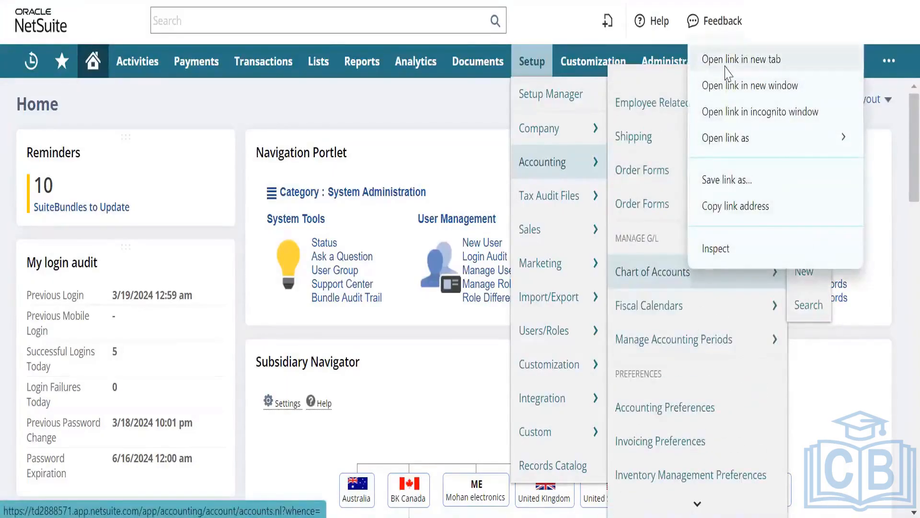
click(727, 61)
key(ctrl+Tab)
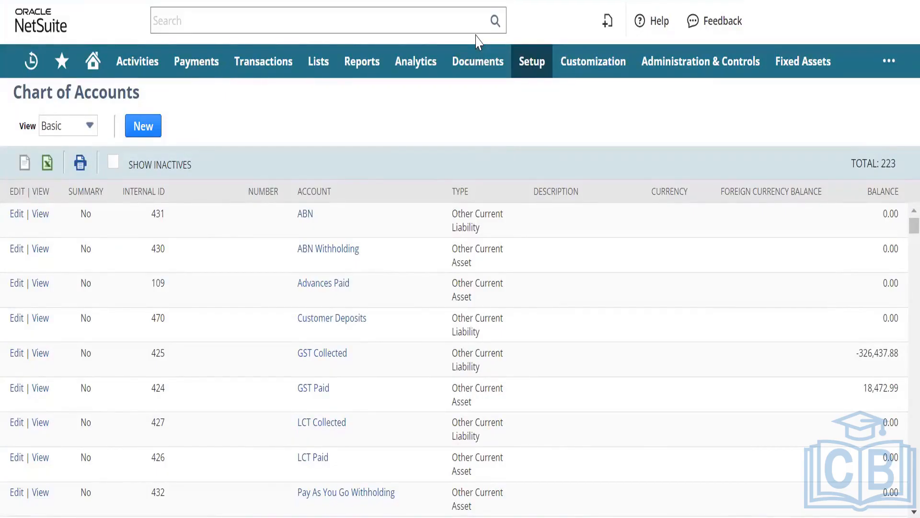
- Open a new account form from the Chart of Accounts and show the available account types
click(136, 127)
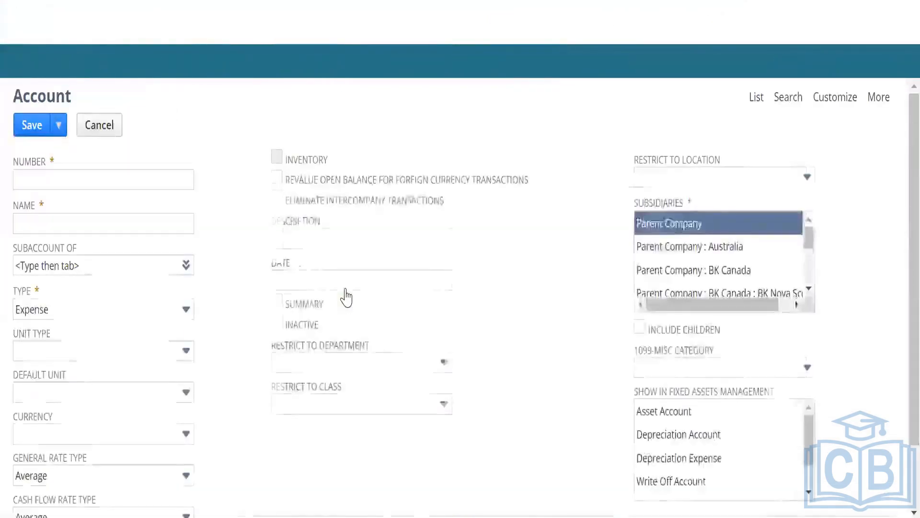
click(155, 315)
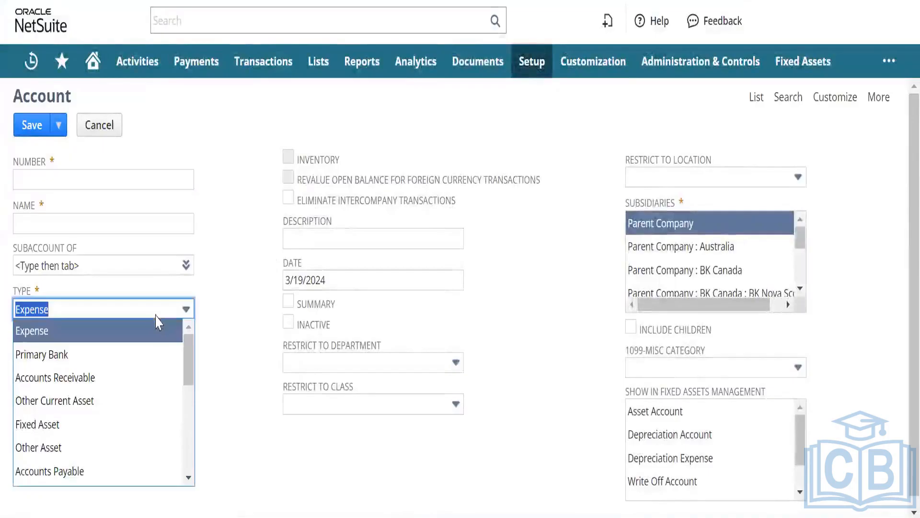
drag(186, 350, 205, 344)
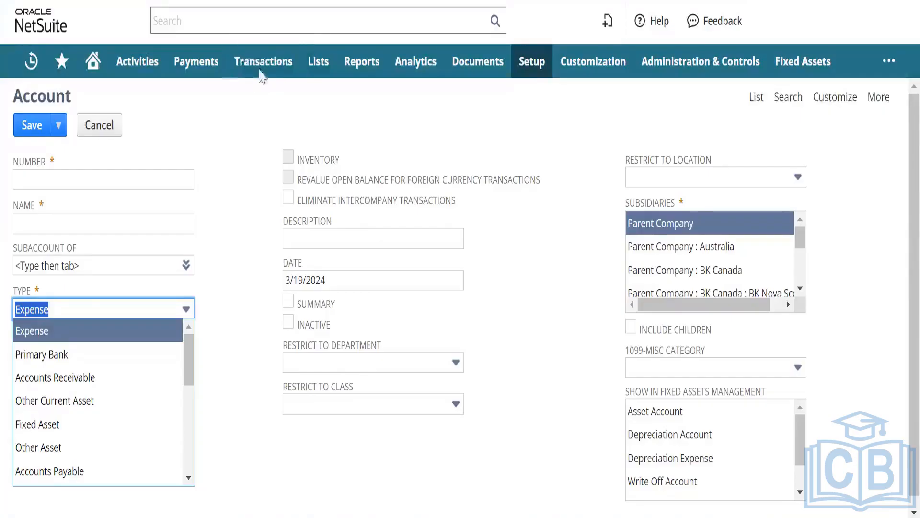
- Open a new purchase order form in a separate browser tab and show its Items lines instead of the expense lines
mouse_move(260, 78)
mouse_move(292, 161)
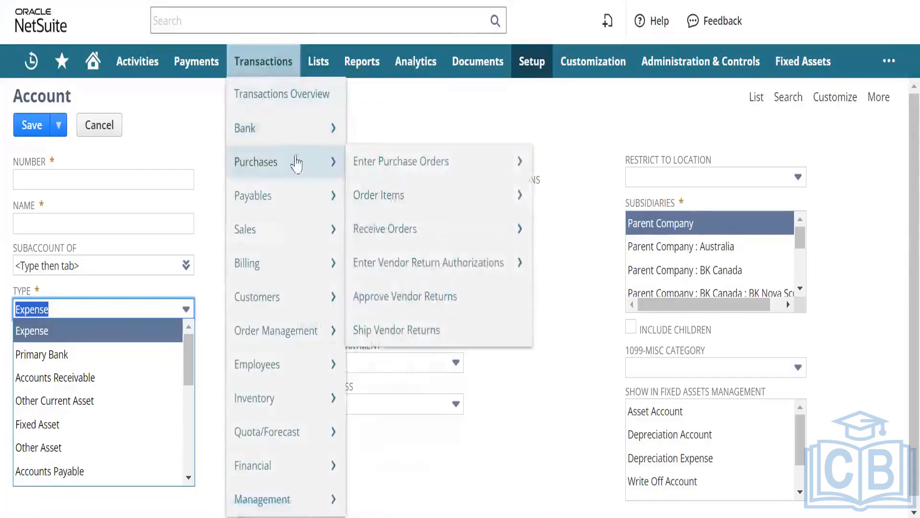
mouse_move(406, 192)
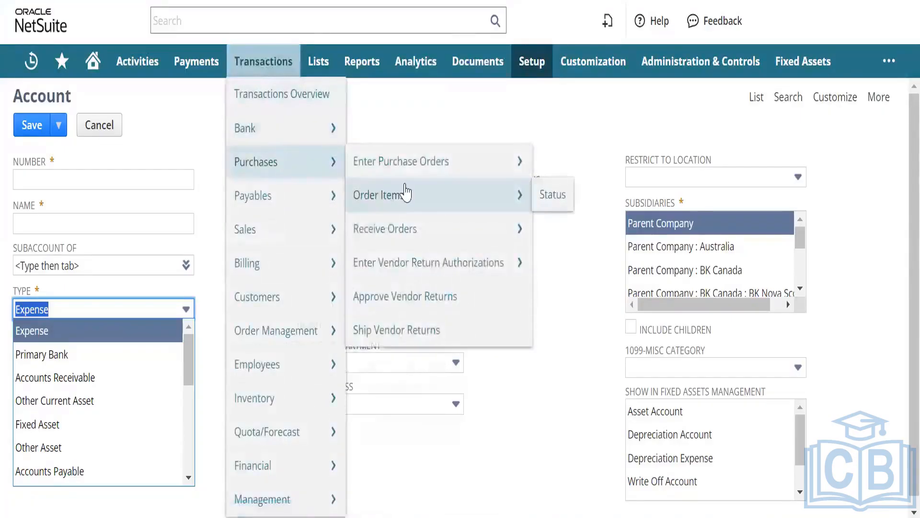
right_click(446, 170)
click(454, 185)
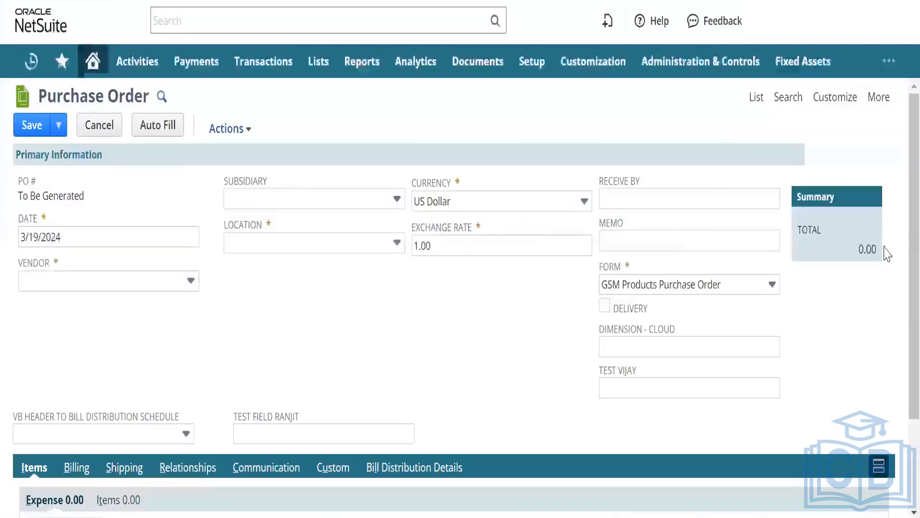
drag(910, 165, 911, 271)
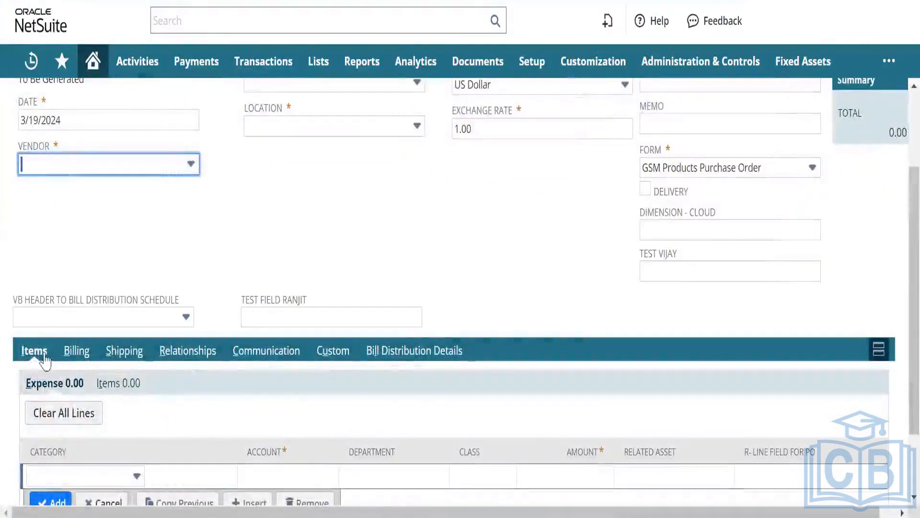
click(117, 389)
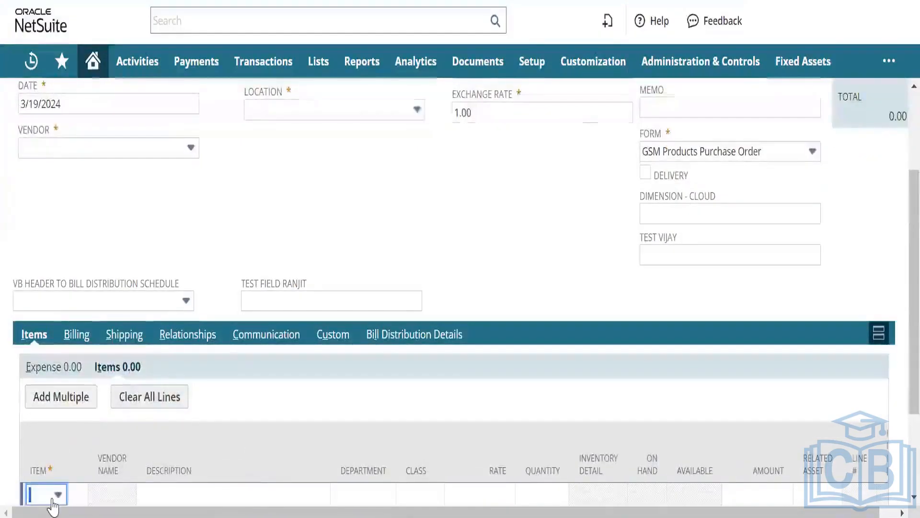
- Show the purchase order's expense lines and check the choices offered for category and account
click(57, 368)
drag(914, 338, 914, 383)
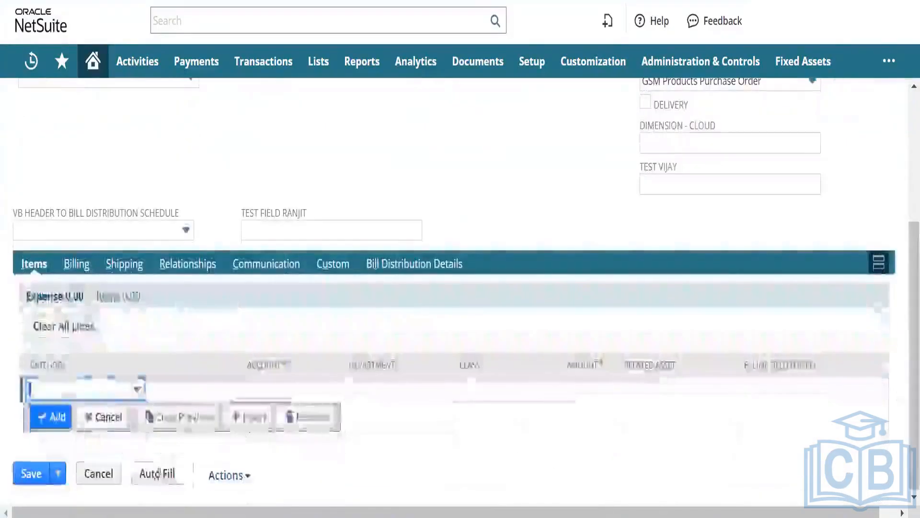
click(135, 389)
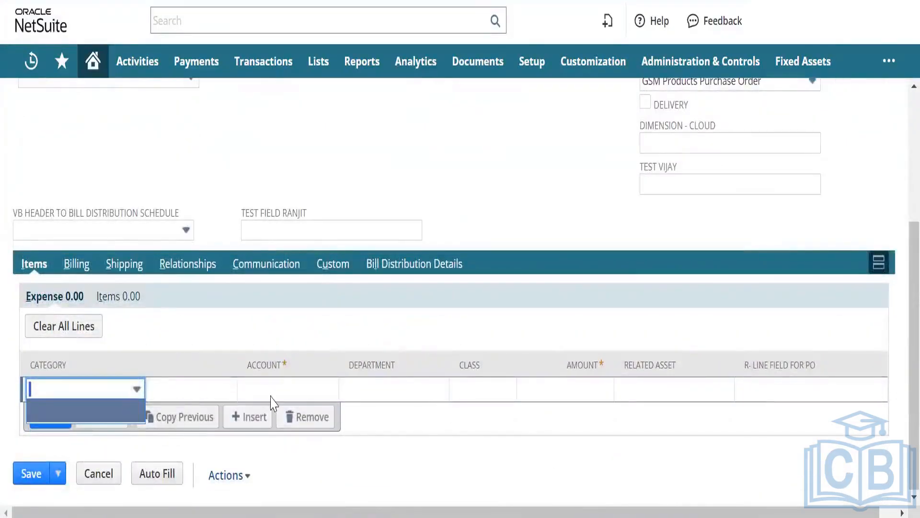
key(Tab)
click(222, 389)
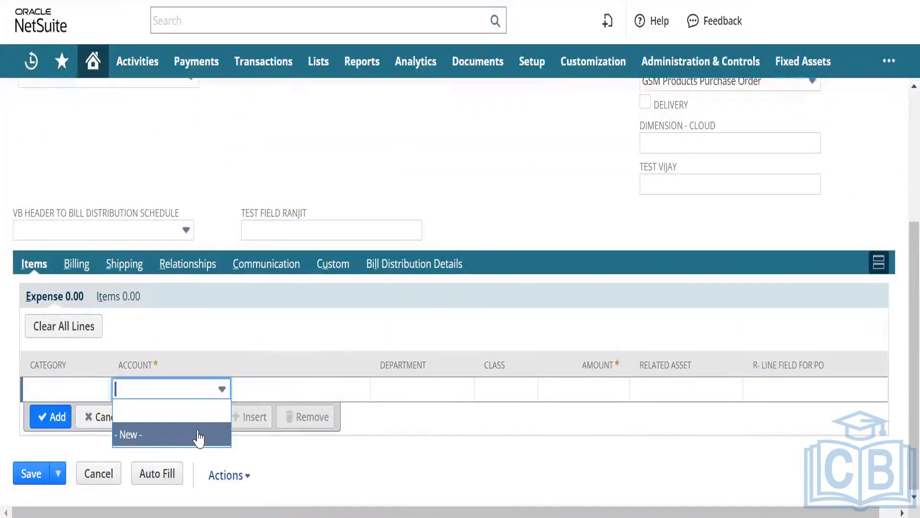
- Set the purchase order's vendor to A Bread Supplier and its location to CA-1
scroll(900, 193, up, 1)
scroll(900, 193, up, 5)
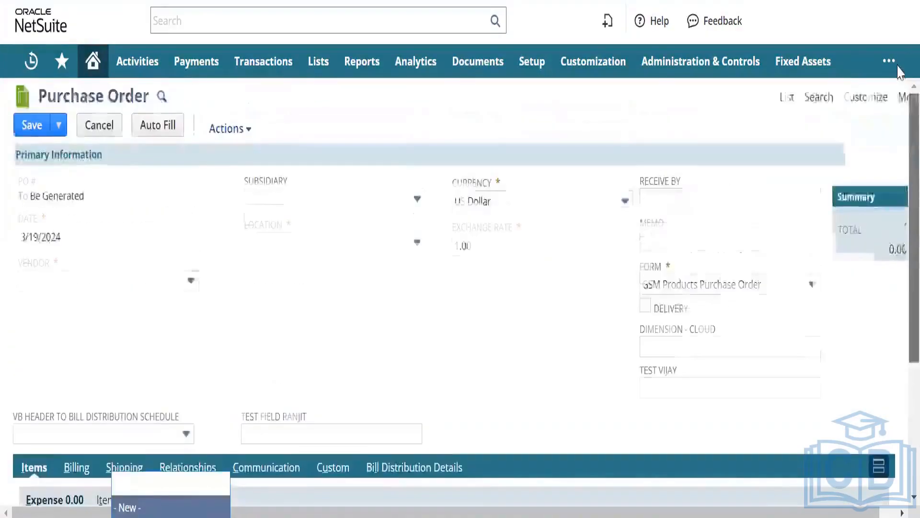
click(111, 283)
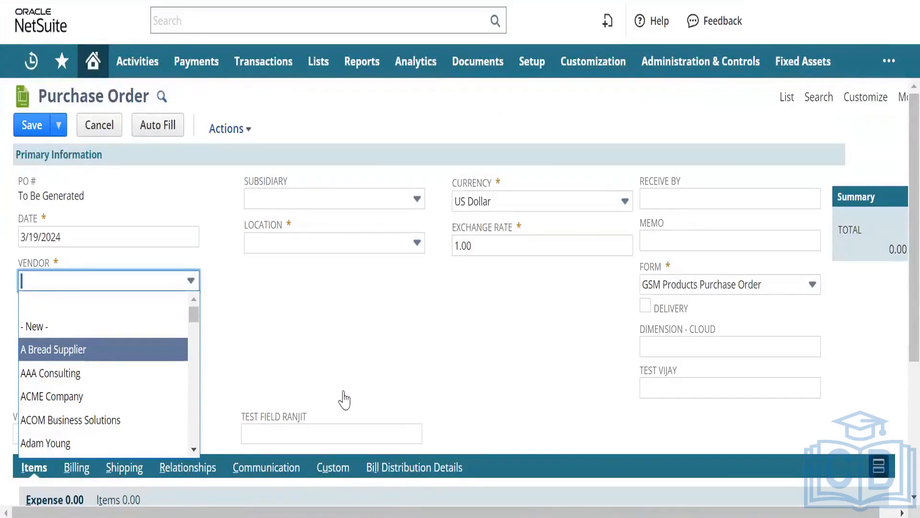
key(Return)
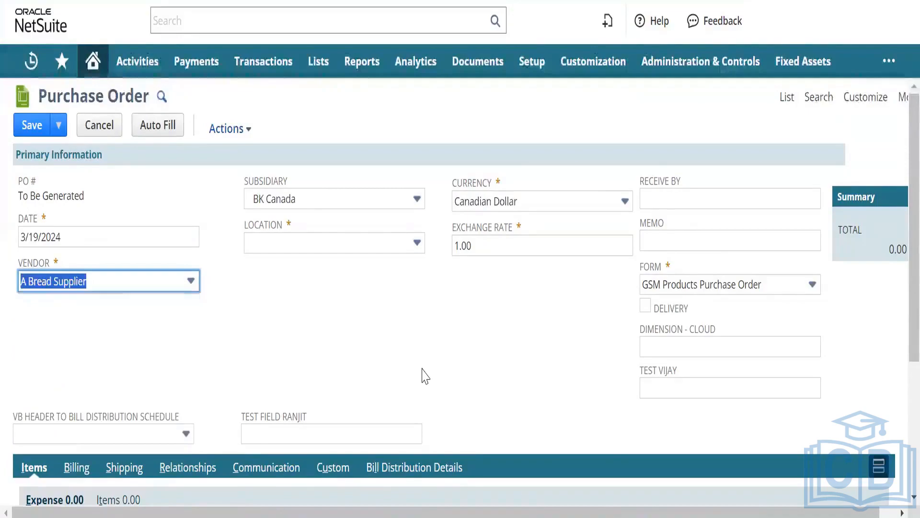
click(302, 242)
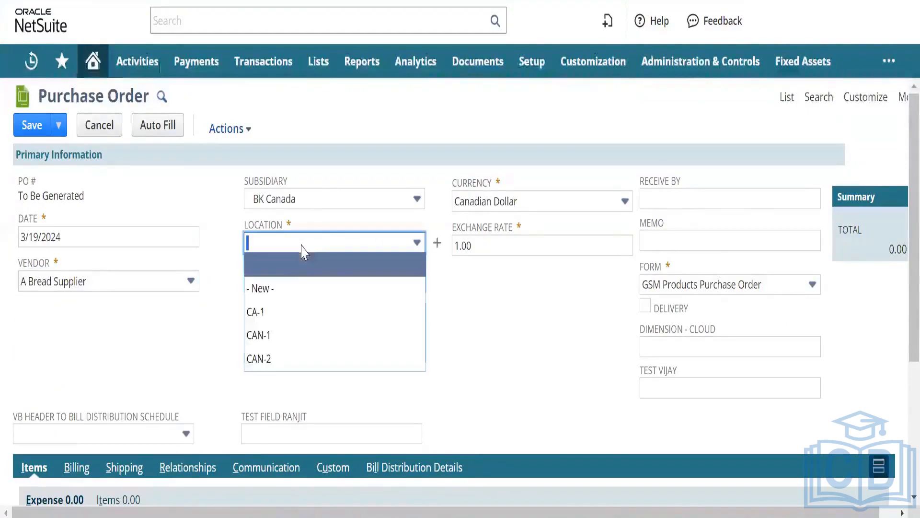
click(298, 314)
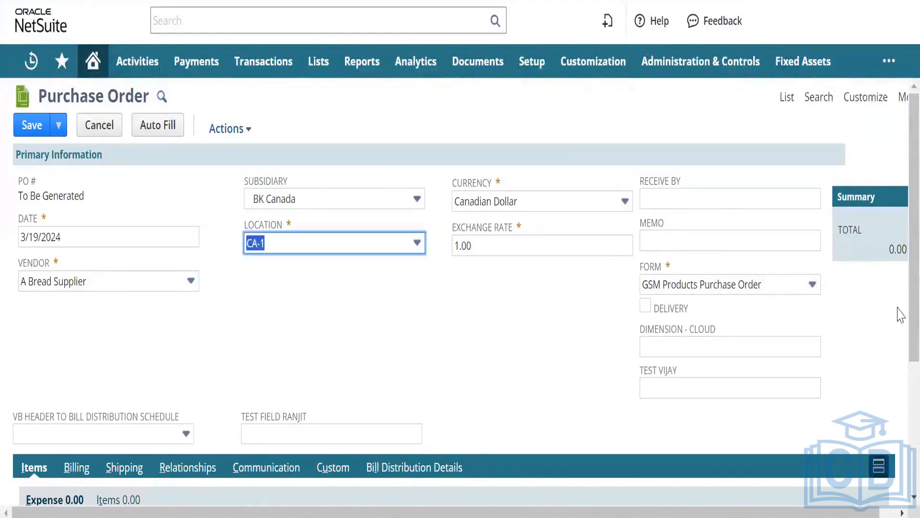
- Browse the operating expense accounts offered for the purchase order's first expense line
scroll(900, 308, down, 4)
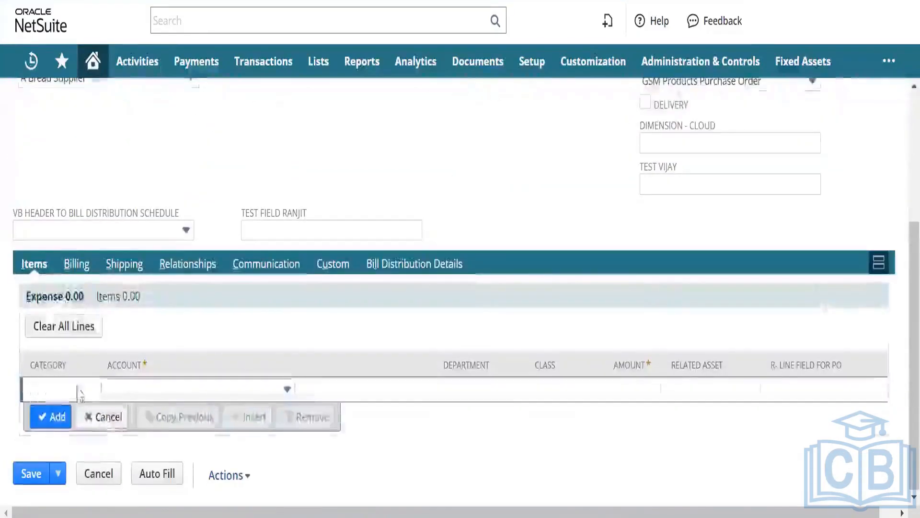
click(211, 391)
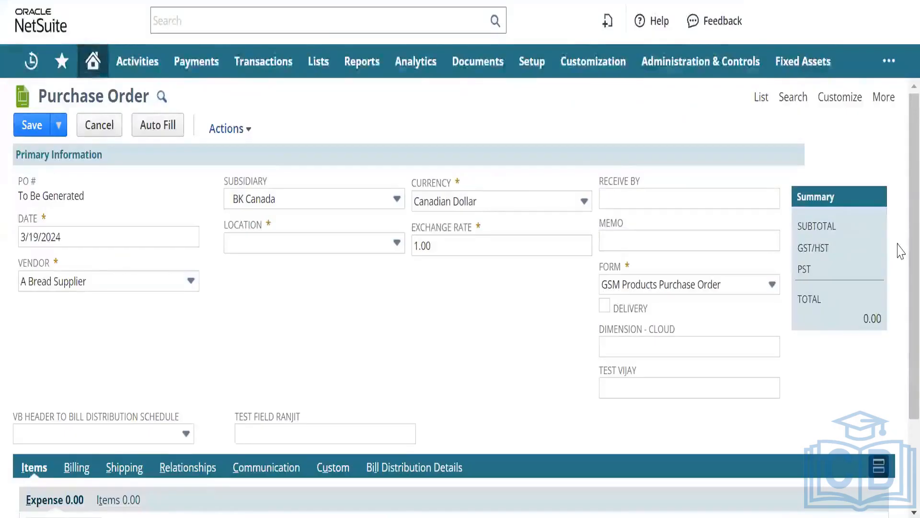
scroll(900, 268, down, 2)
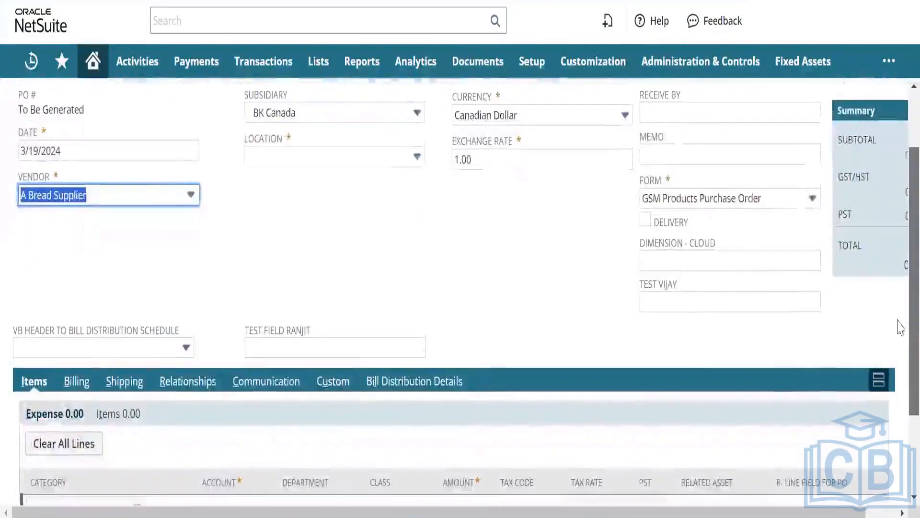
scroll(898, 331, down, 2)
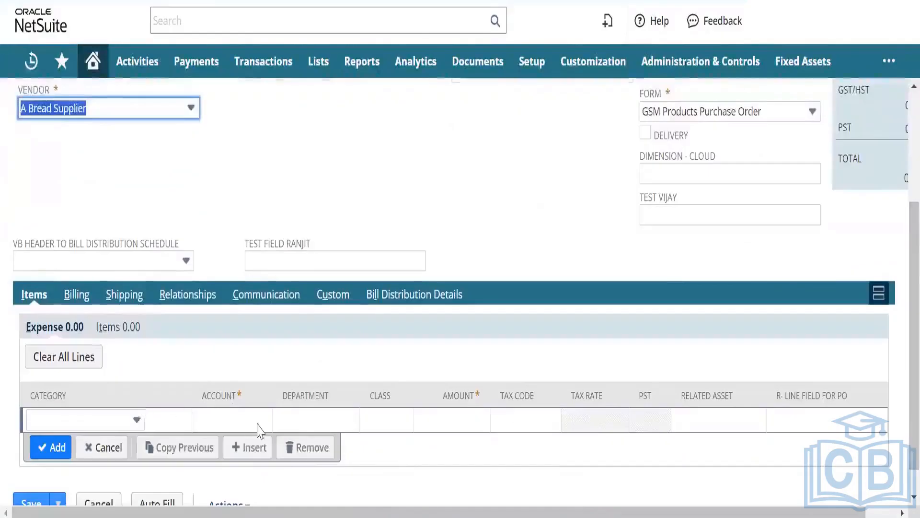
click(211, 420)
click(207, 420)
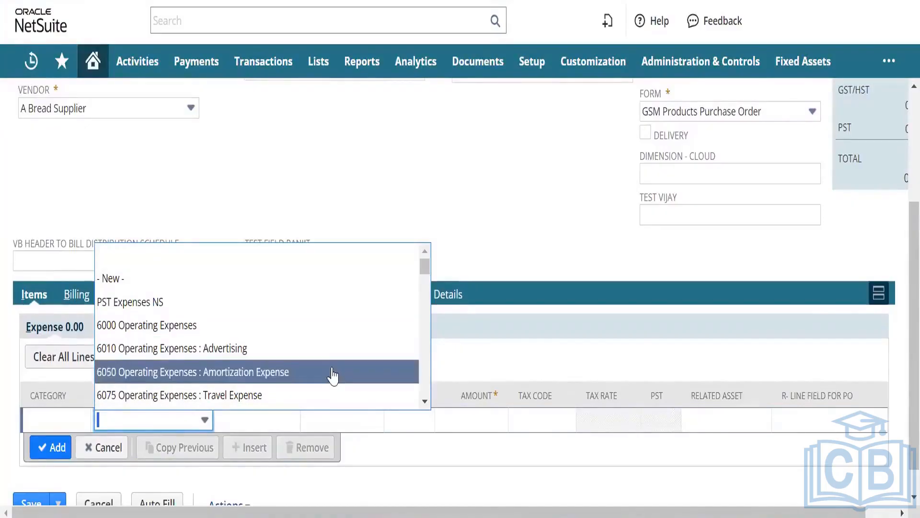
click(425, 400)
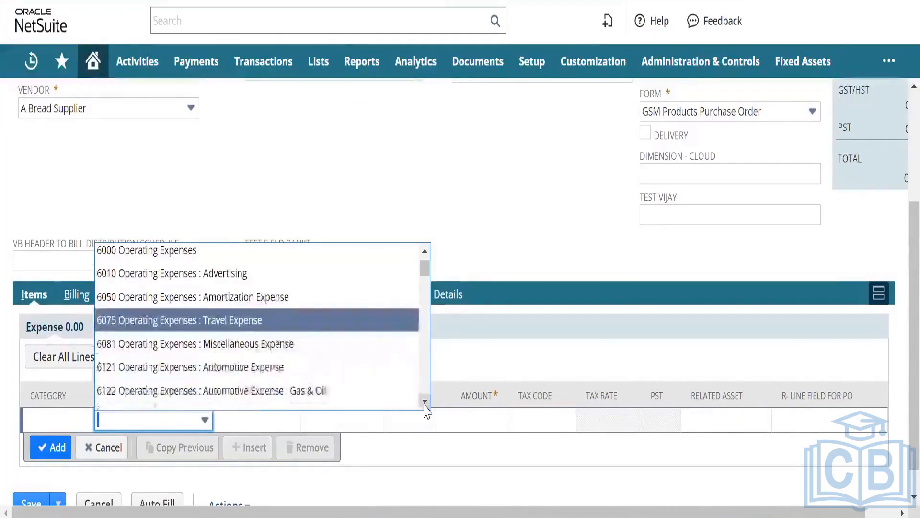
click(425, 402)
click(425, 401)
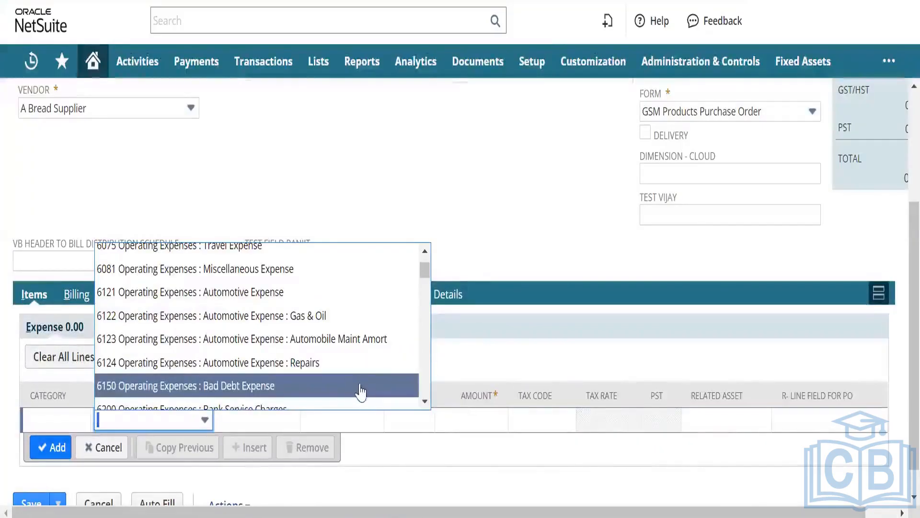
click(425, 402)
click(425, 402)
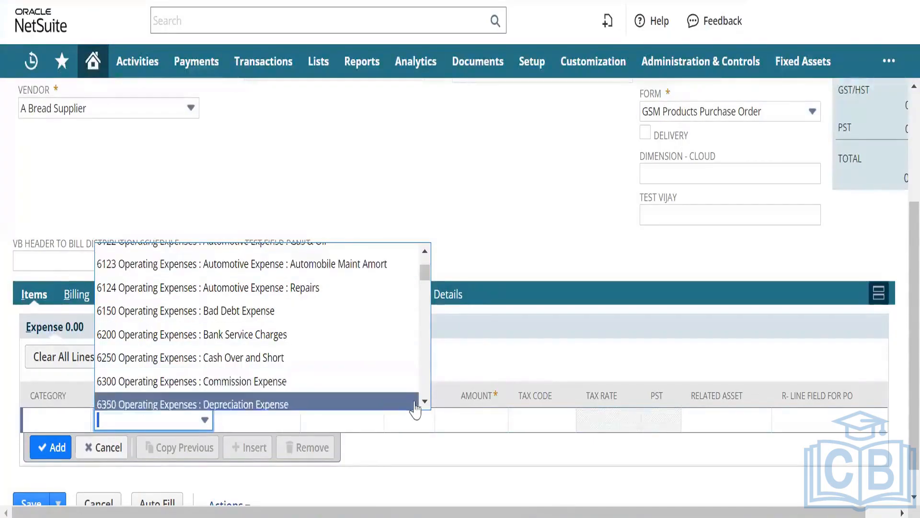
scroll(423, 405, down, 3)
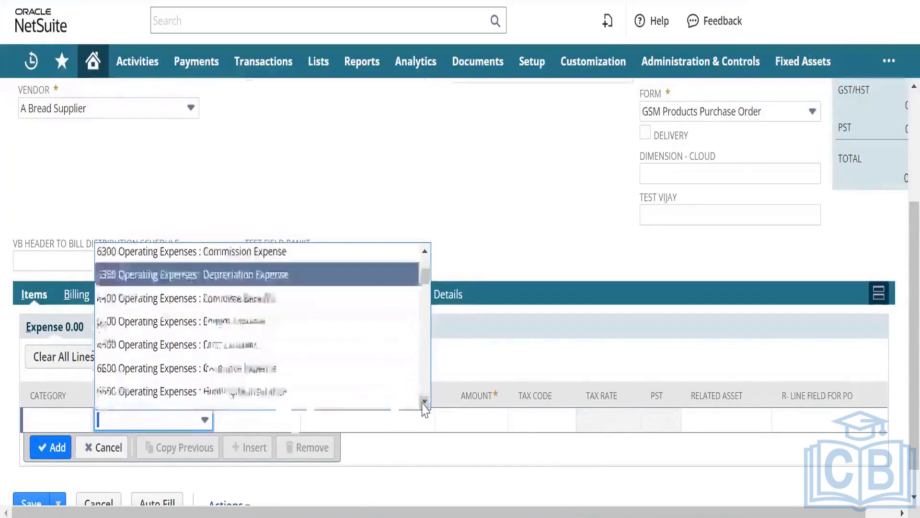
scroll(424, 405, down, 5)
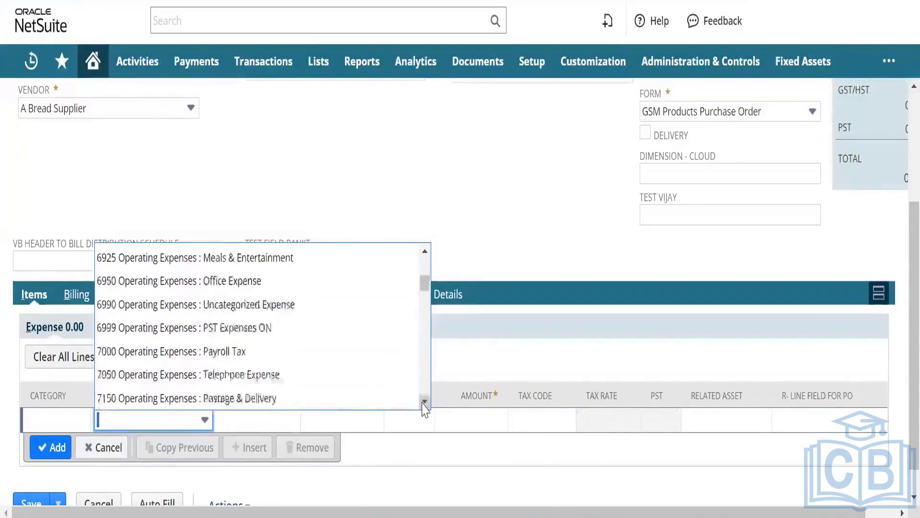
click(424, 401)
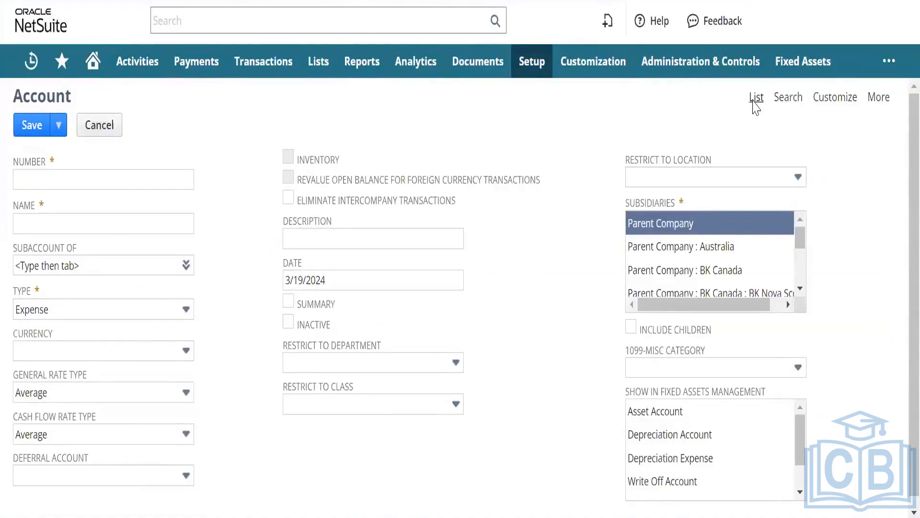
- Switch from the account record to the chart of accounts and sort it by account type
click(756, 97)
click(522, 61)
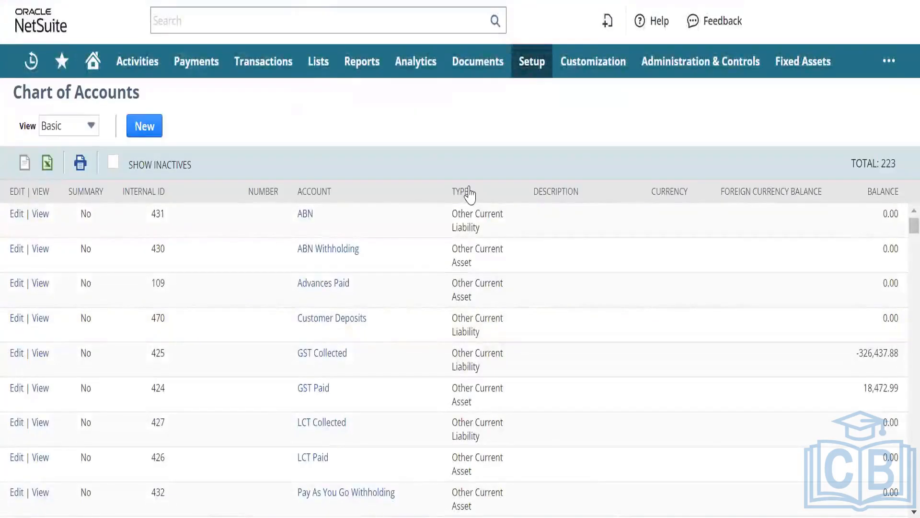
click(468, 192)
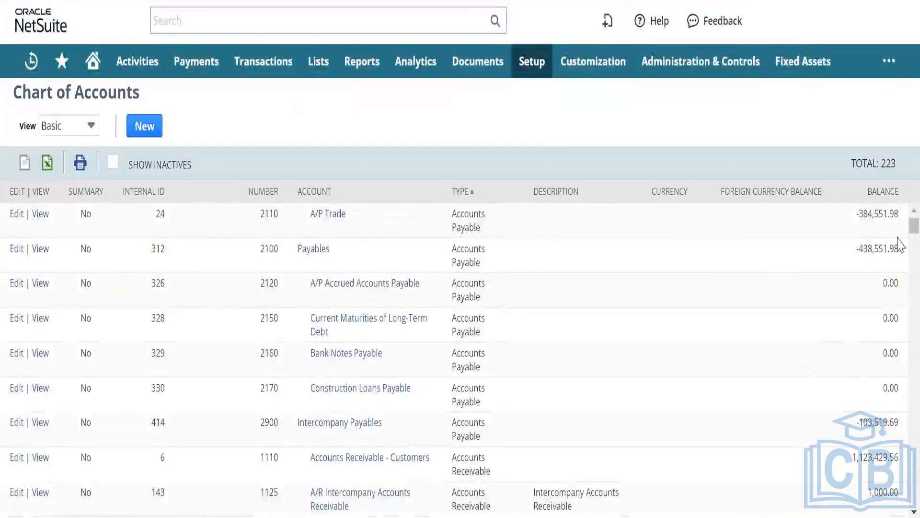
- Search the chart of accounts for "expense" and examine the accounts of type Expense
key(ctrl+f)
text(expense)
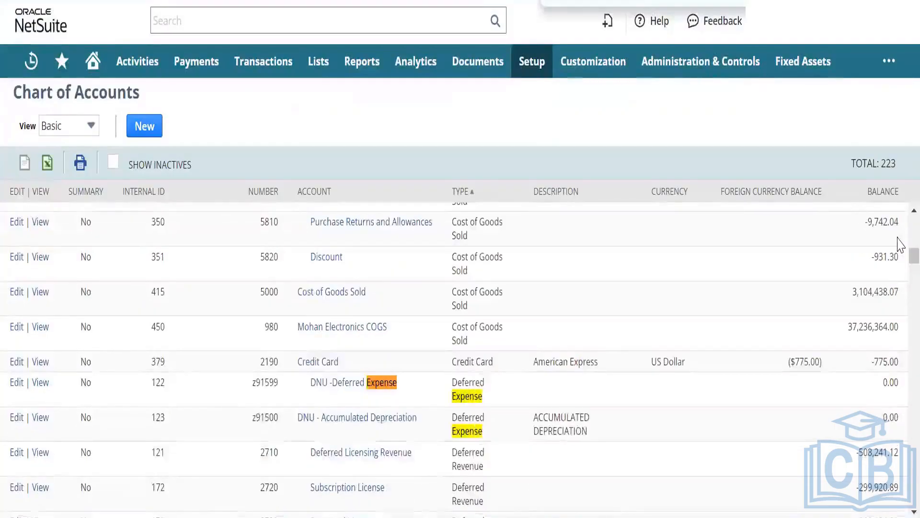
key(Return)
key(Return)
key(Return)
key(Return)
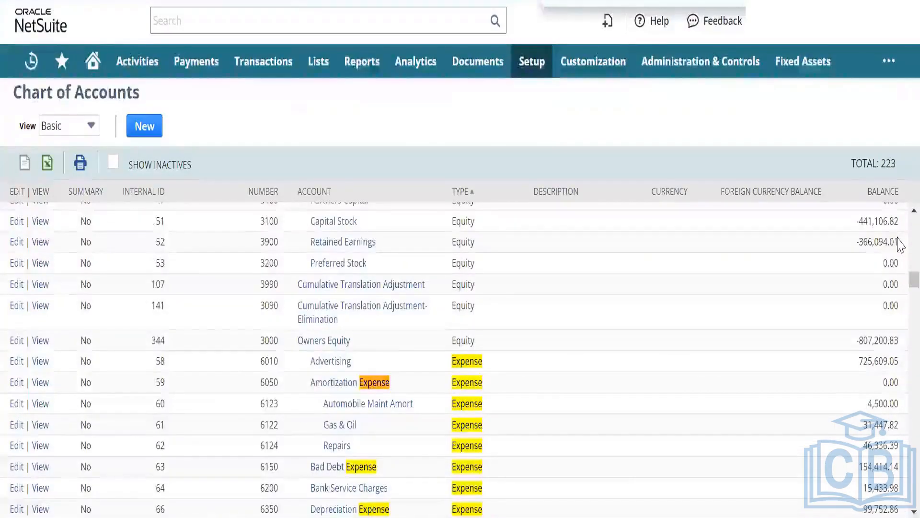
key(Return)
key(Return)
key(Return)
key(Return)
key(Return)
key(Return)
key(Return)
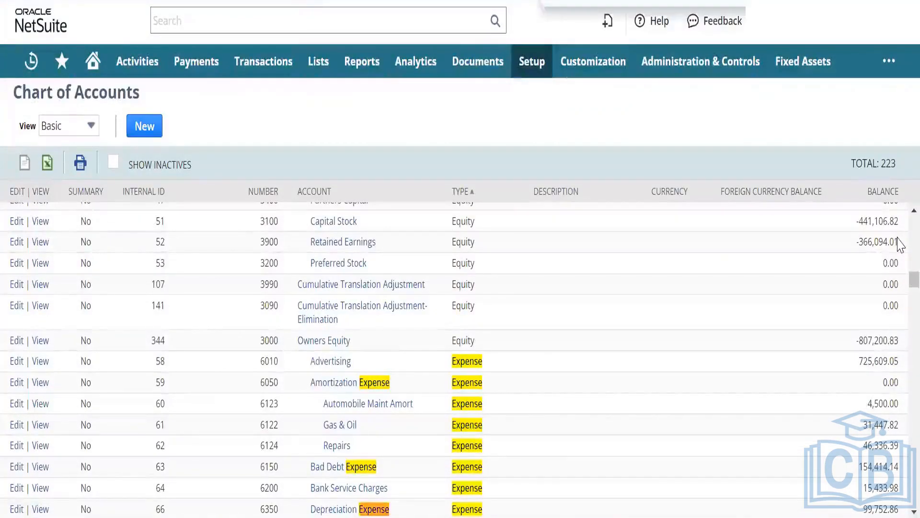
key(Return)
key(Return)
key(Return)
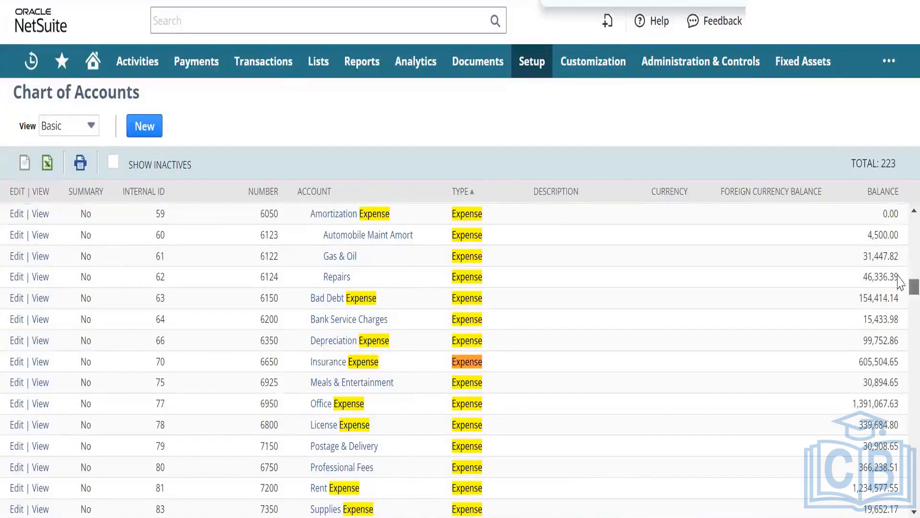
drag(913, 287, 913, 225)
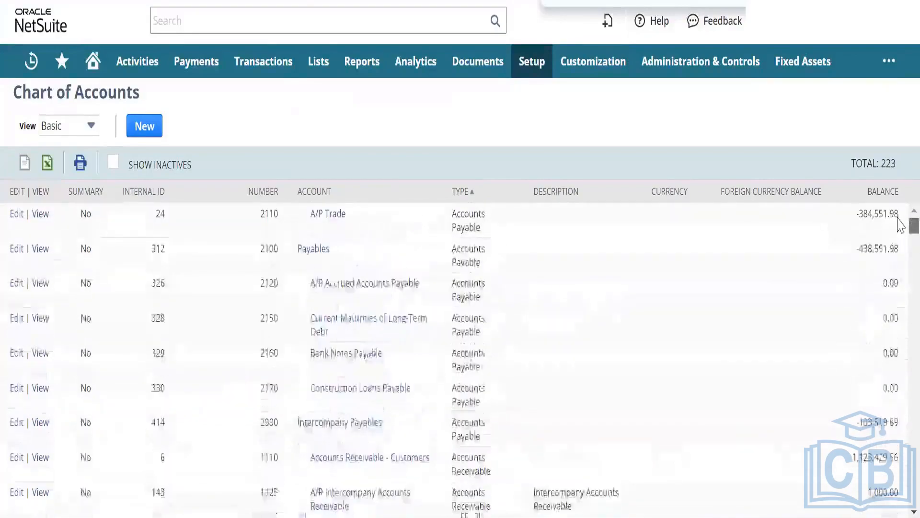
- Start a new account record and set its type to Primary Bank
click(147, 127)
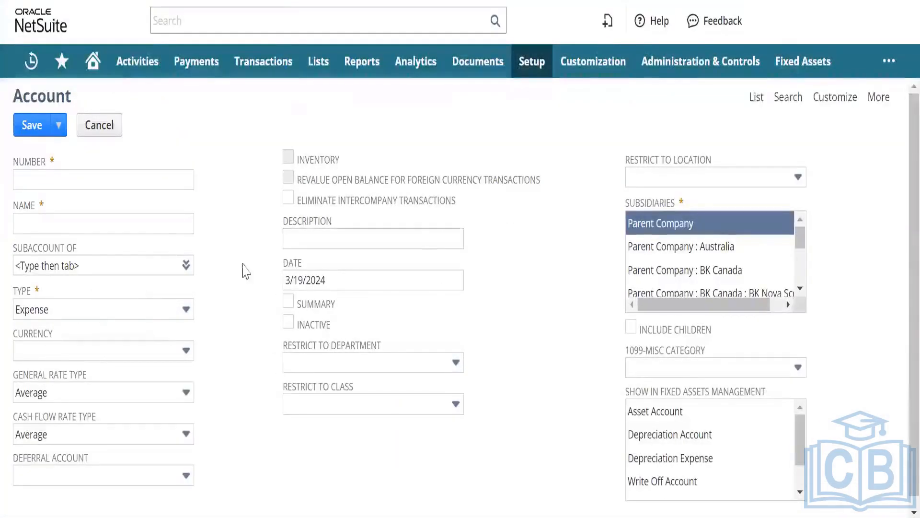
click(140, 309)
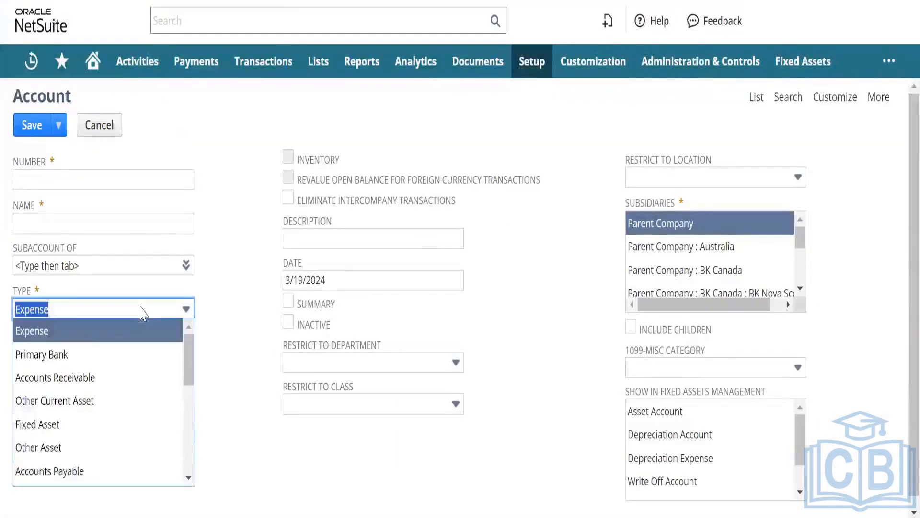
click(136, 354)
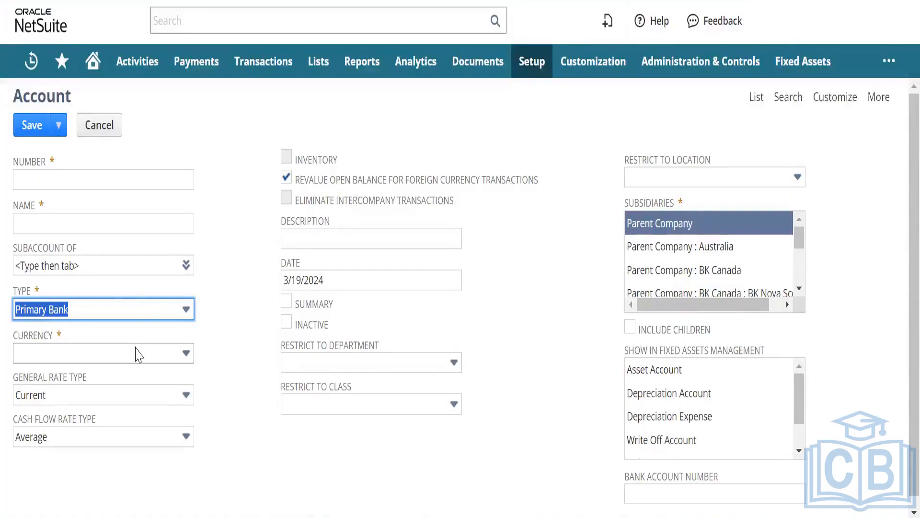
click(98, 175)
click(102, 220)
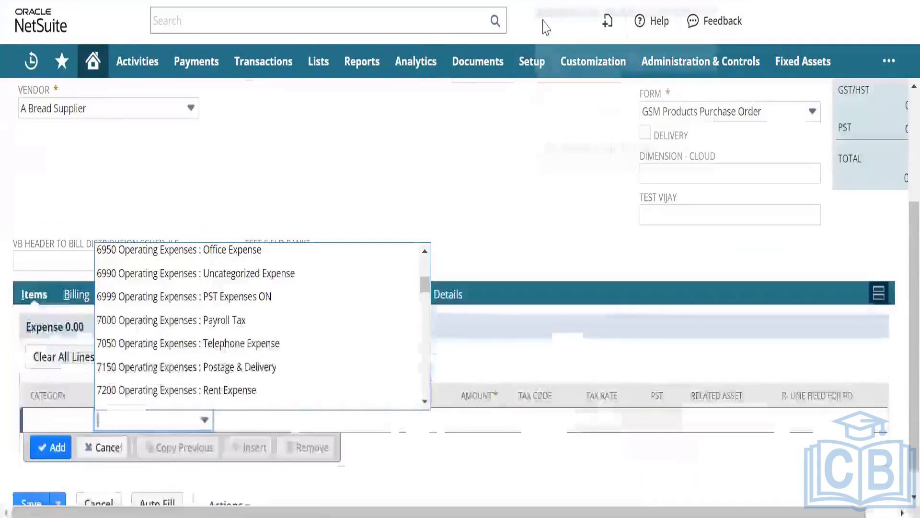
- Open the chart of accounts from the purchase order's accounting setup, discarding the order's unsaved changes
mouse_move(530, 72)
mouse_move(563, 156)
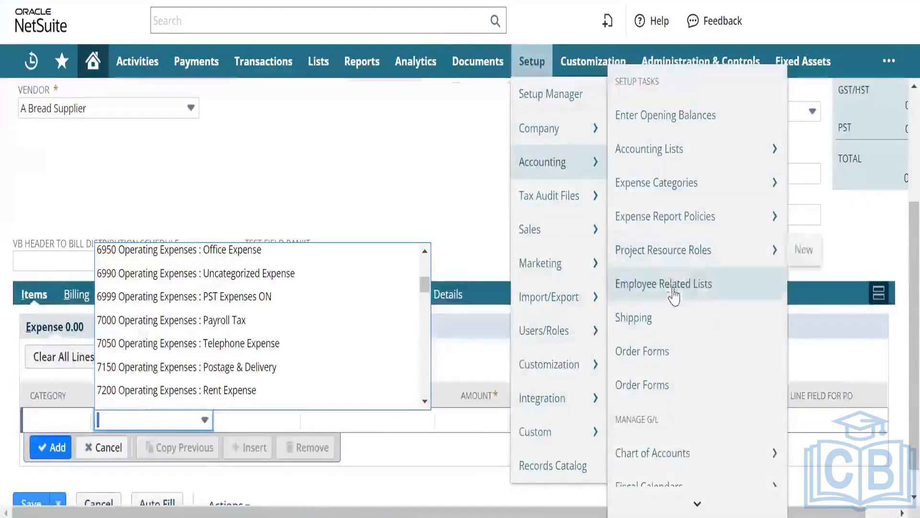
click(671, 453)
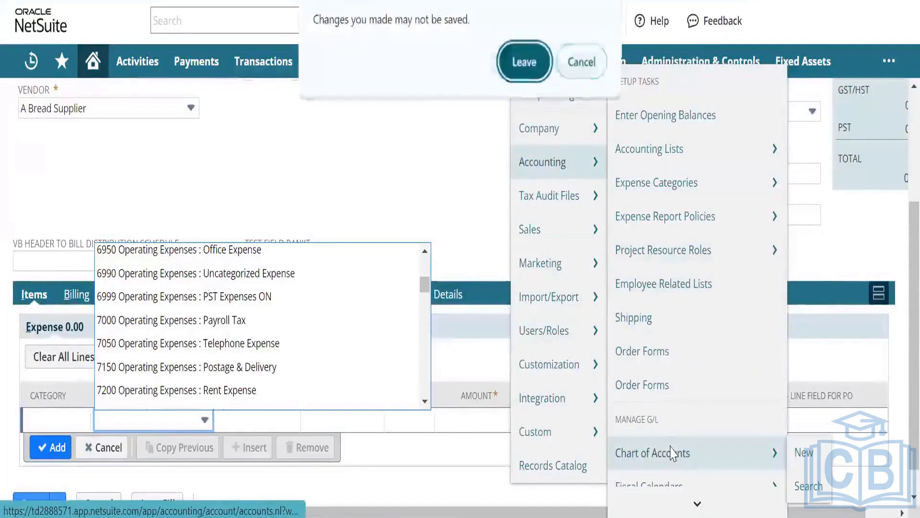
click(524, 62)
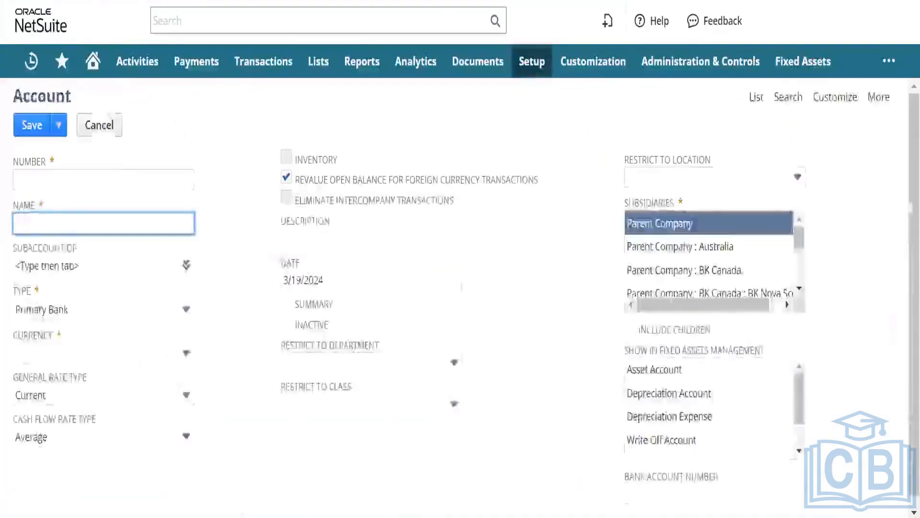
- Open the user preferences in a separate browser tab and view the general preferences
mouse_move(95, 67)
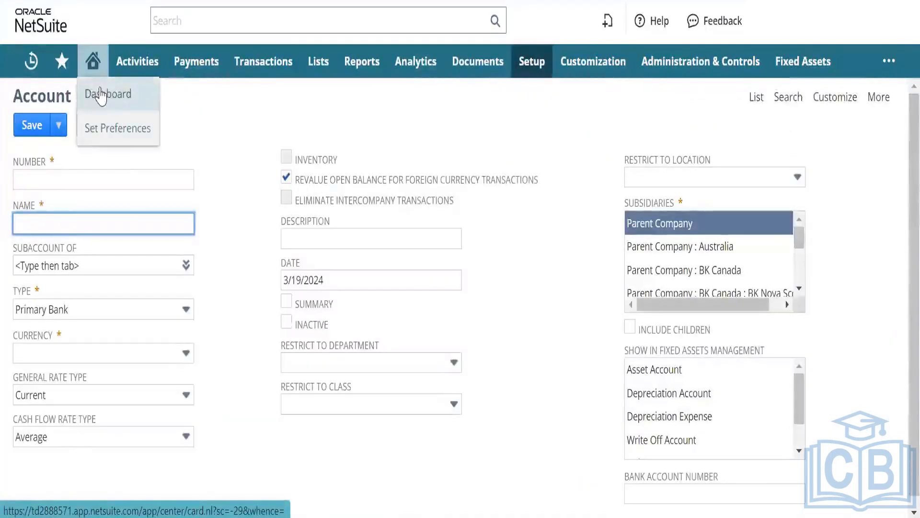
right_click(122, 128)
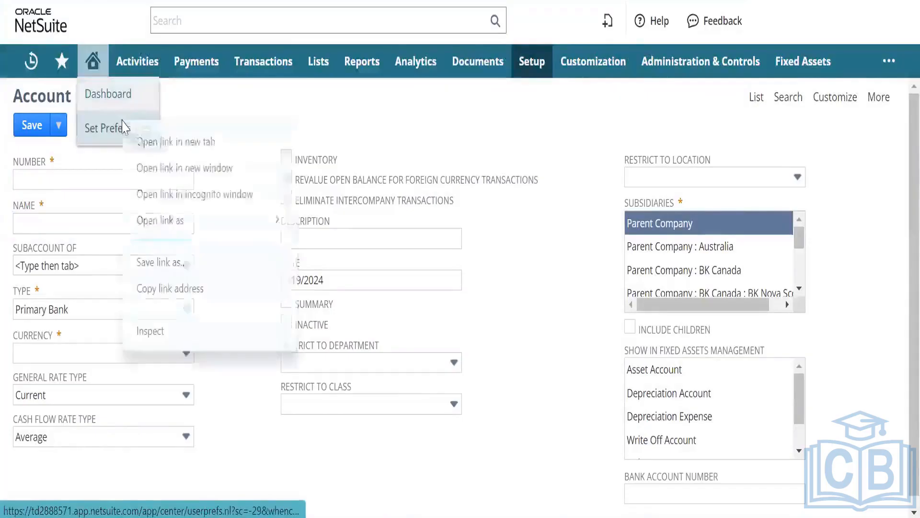
click(163, 144)
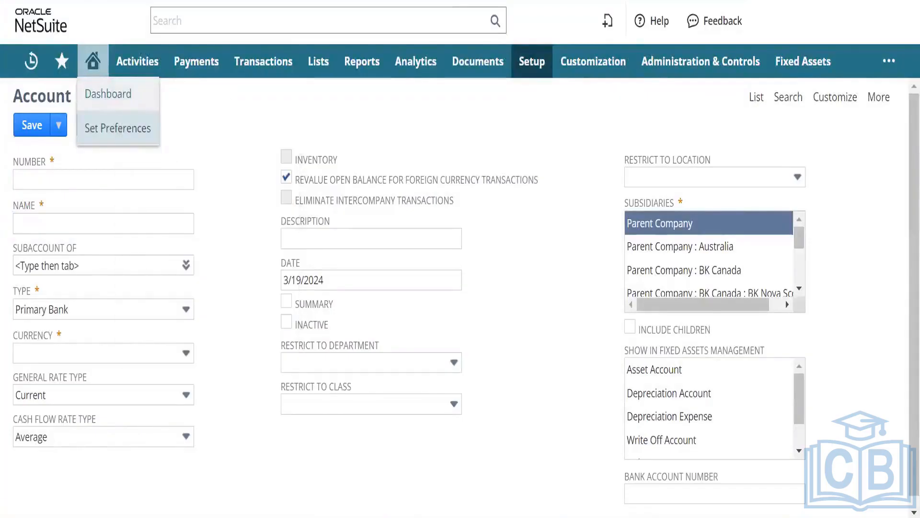
click(661, 1)
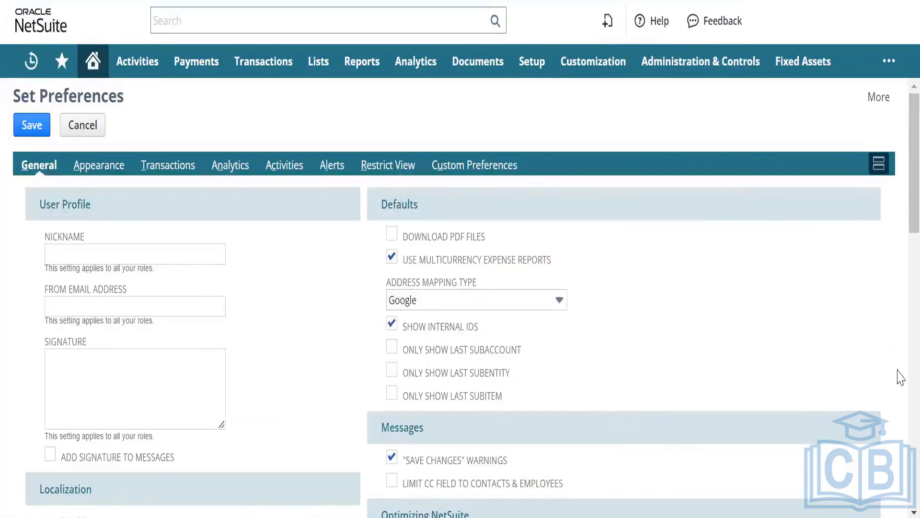
mouse_move(900, 198)
mouse_down()
mouse_move(899, 214)
mouse_move(899, 196)
mouse_up()
- Open the accounting preferences and read the field help for the Use Account Numbers option
mouse_move(532, 61)
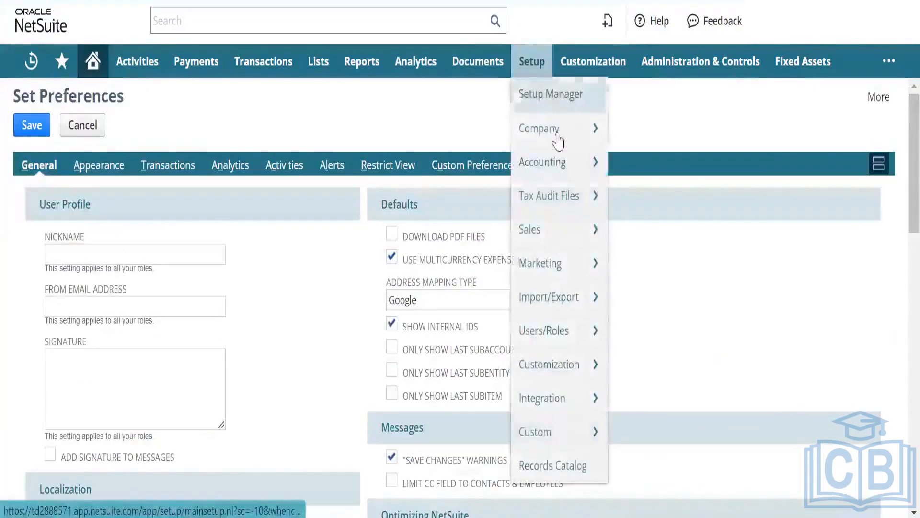
mouse_move(577, 166)
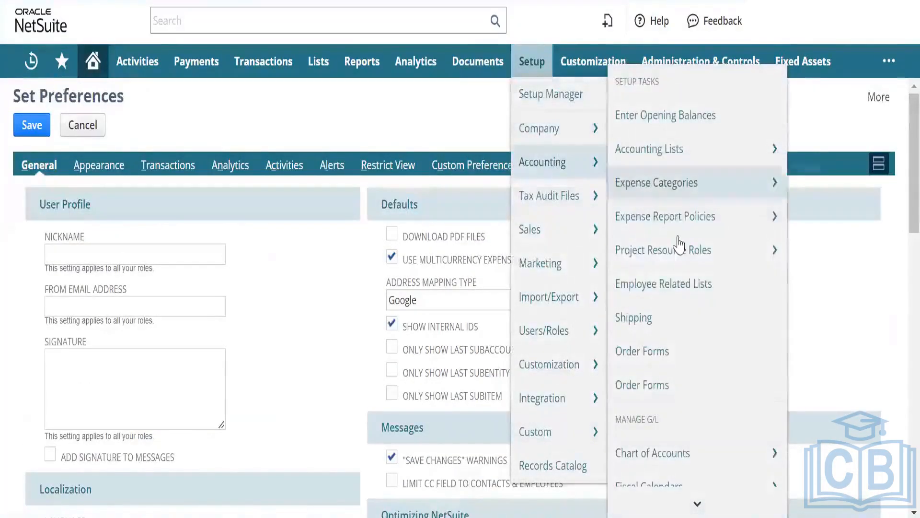
mouse_move(705, 508)
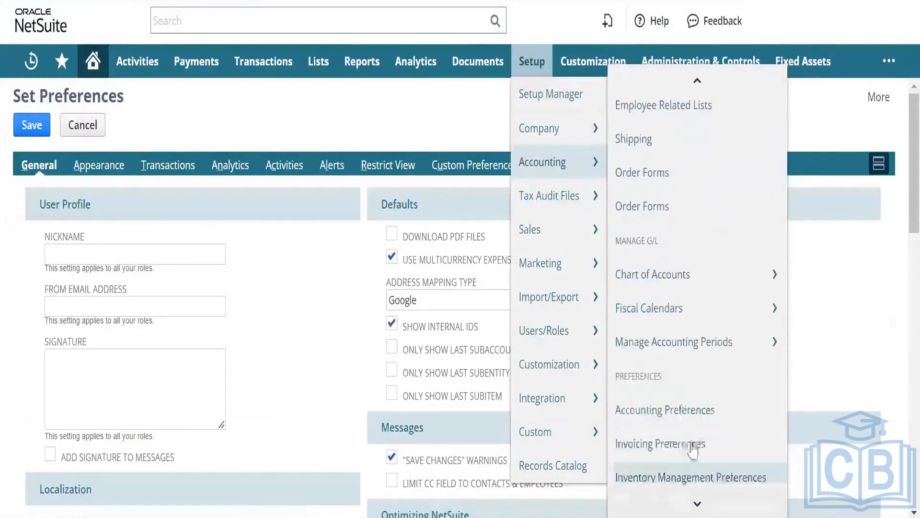
click(686, 418)
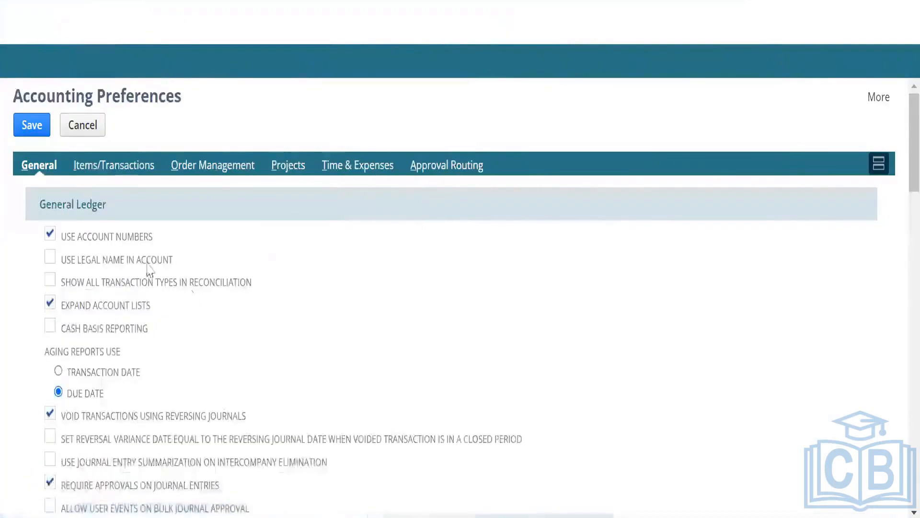
click(111, 238)
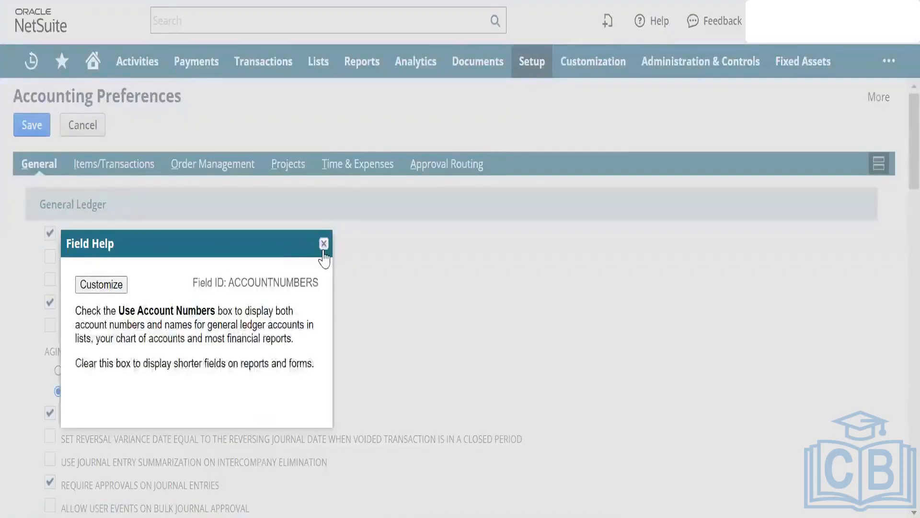
click(324, 244)
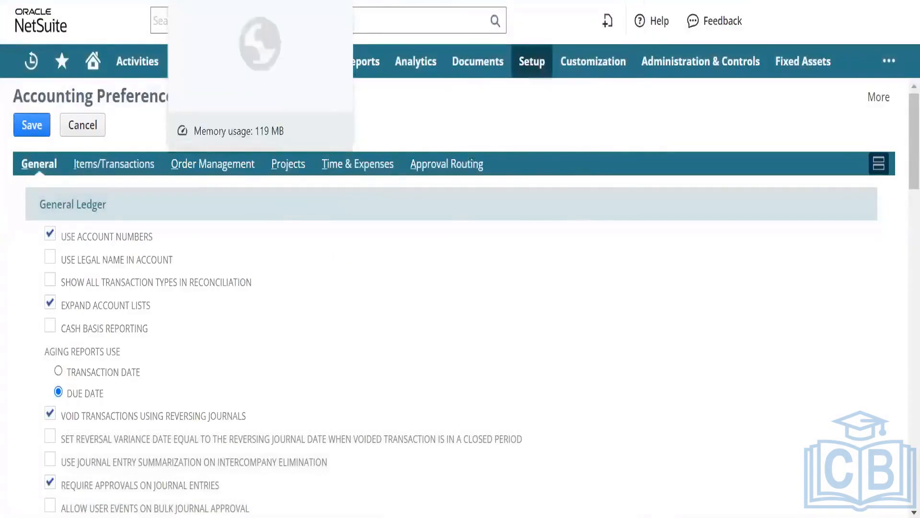
- Switch from the account record to the chart of accounts list and examine the account numbers of the Primary Bank accounts
click(230, 1)
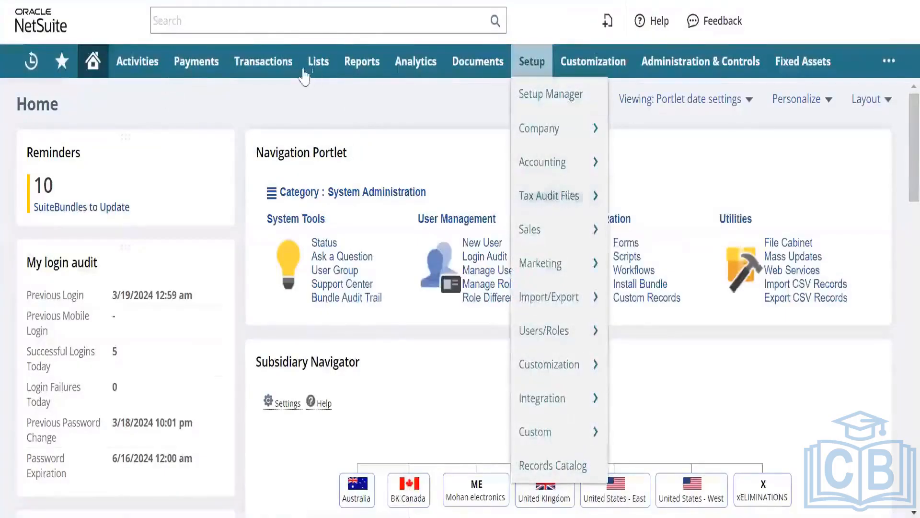
mouse_move(259, 71)
mouse_move(336, 168)
mouse_move(478, 182)
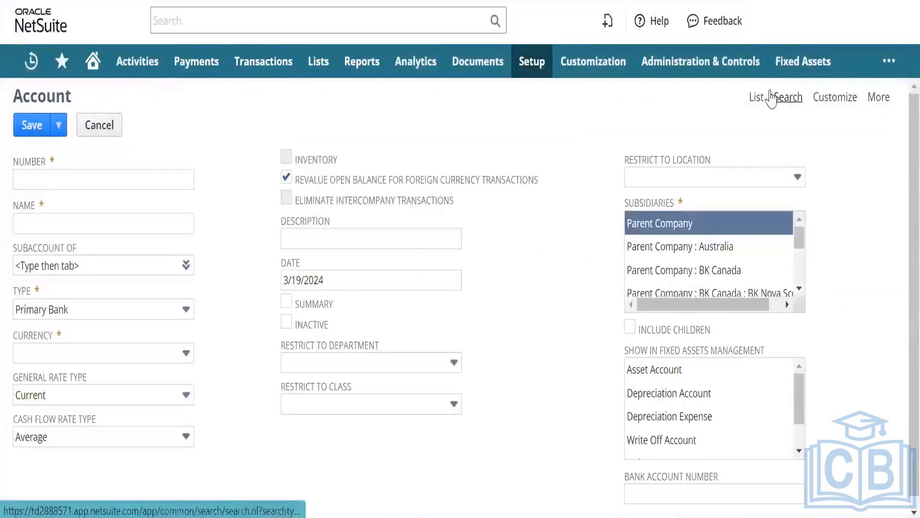
click(757, 97)
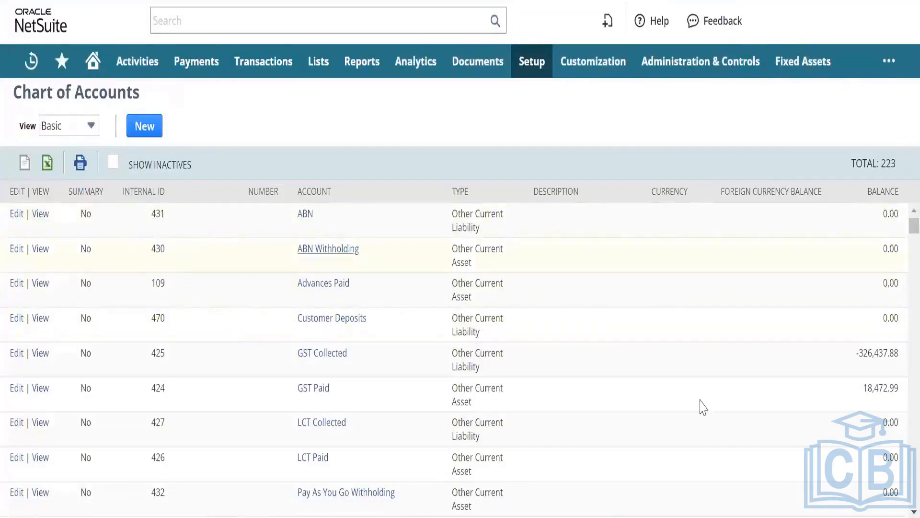
scroll(900, 253, down, 8)
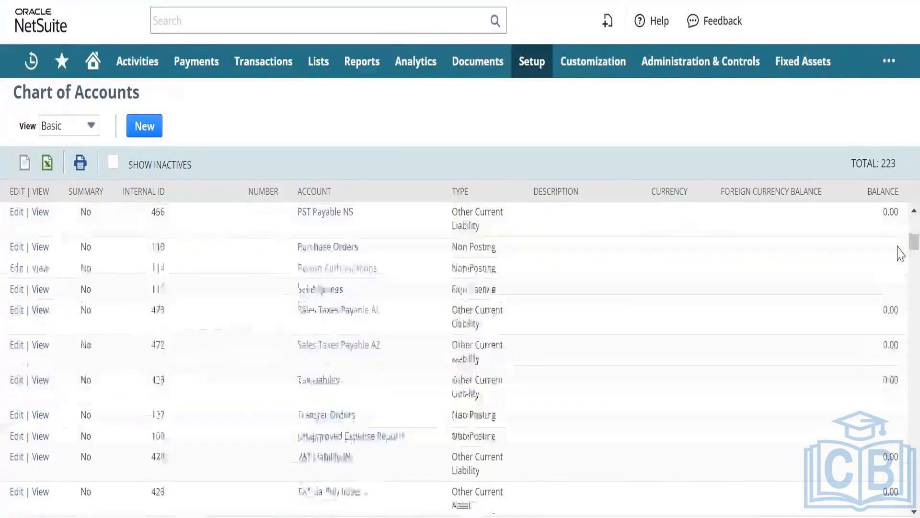
scroll(900, 252, down, 5)
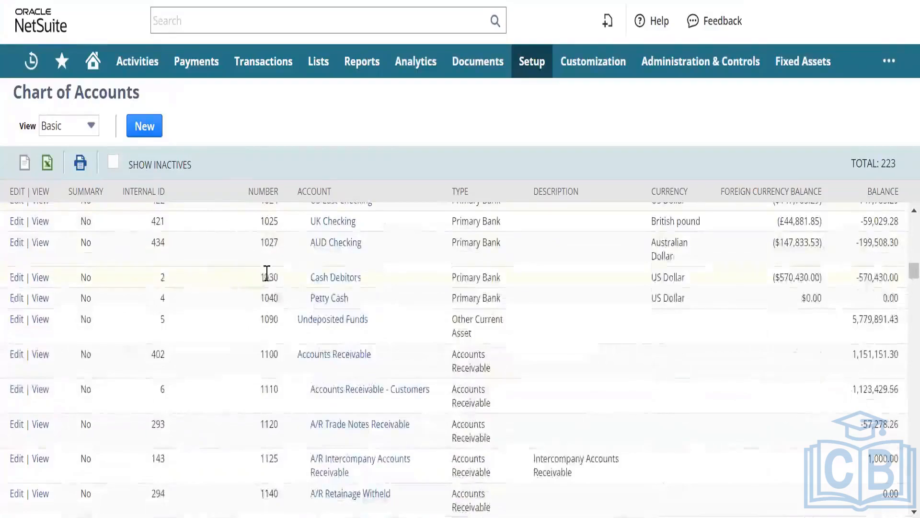
double_click(268, 277)
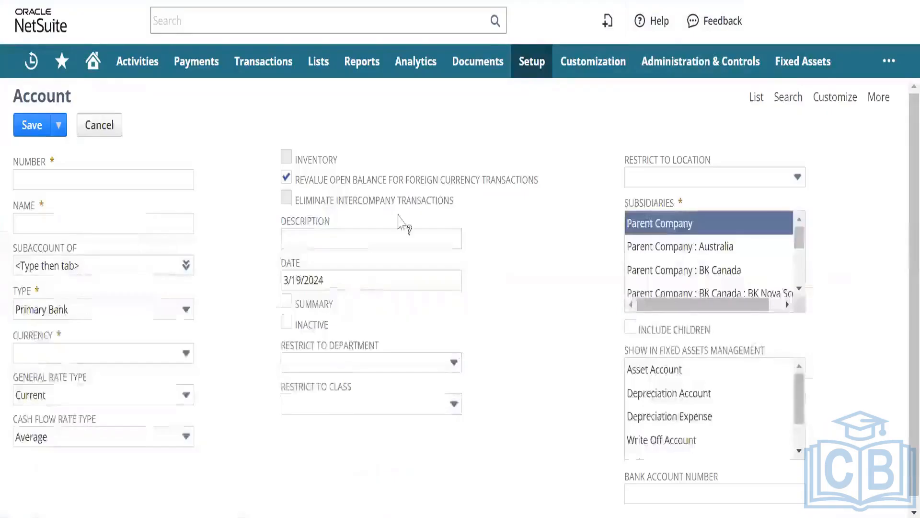
- Start a new account record from the Chart of Accounts entry in the accounting setup
click(145, 311)
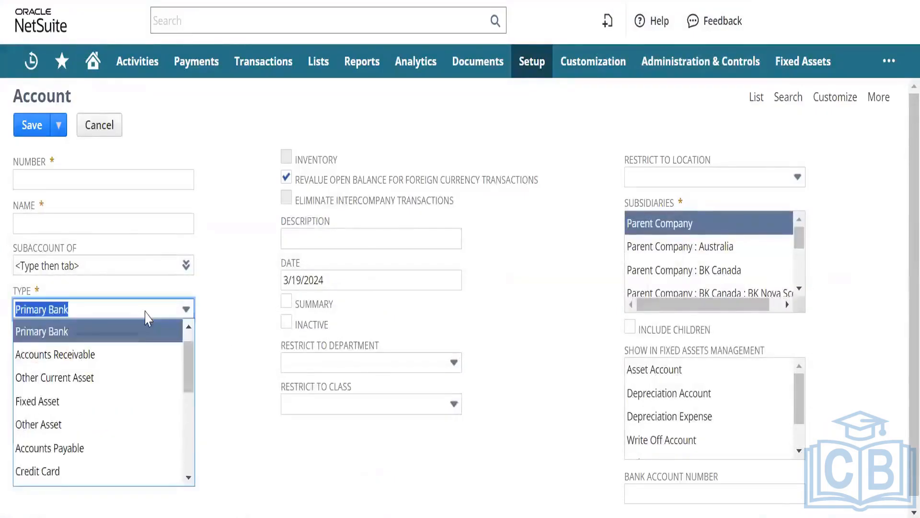
click(147, 353)
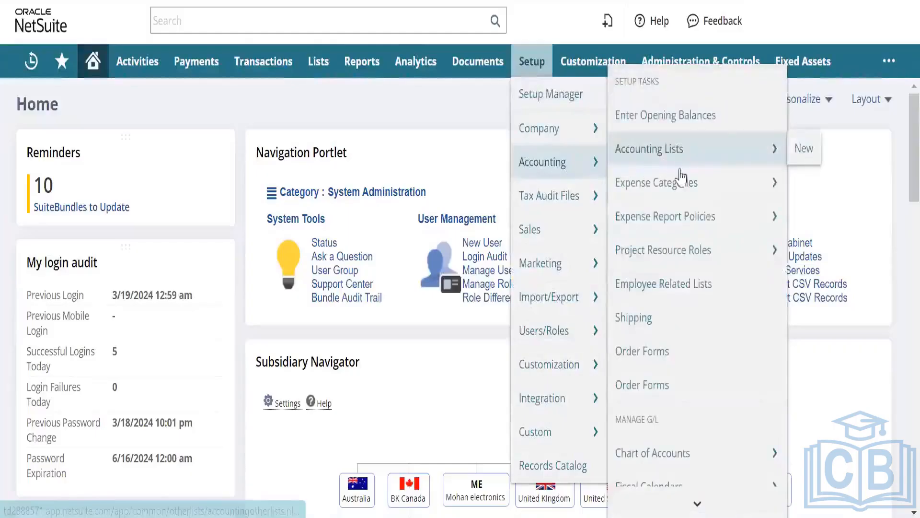
mouse_move(686, 453)
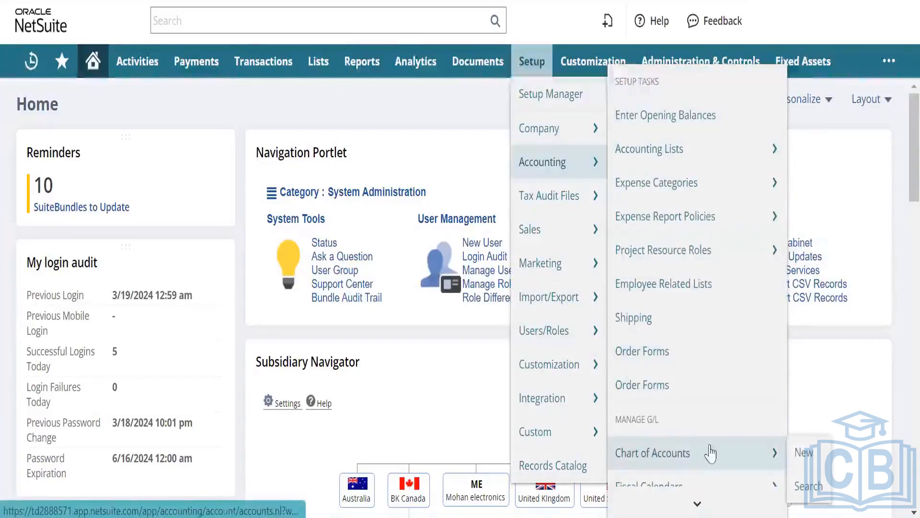
click(802, 452)
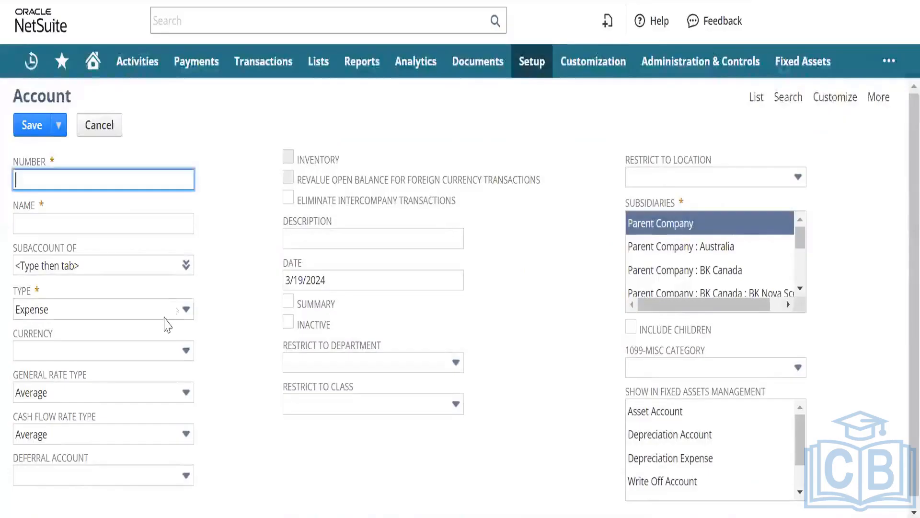
- Examine all the account types offered for the new account, from Expense down to Statistical
click(170, 309)
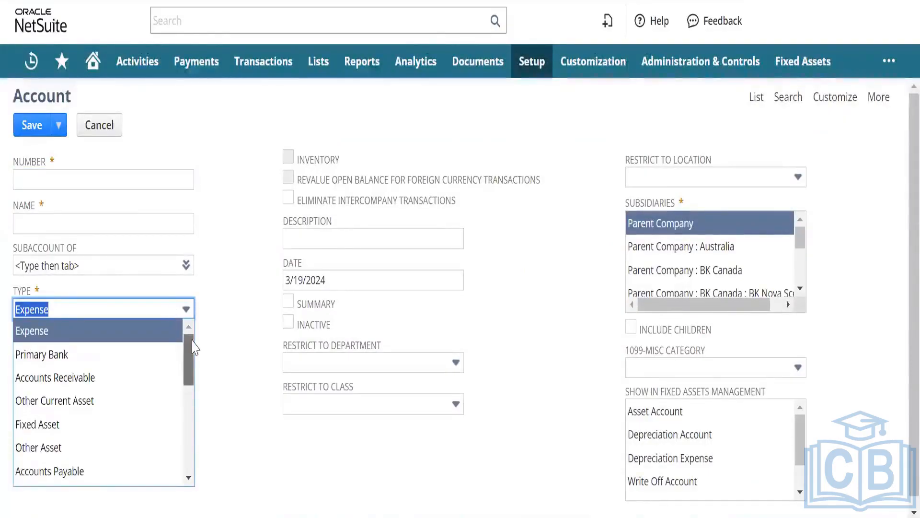
drag(190, 347, 189, 361)
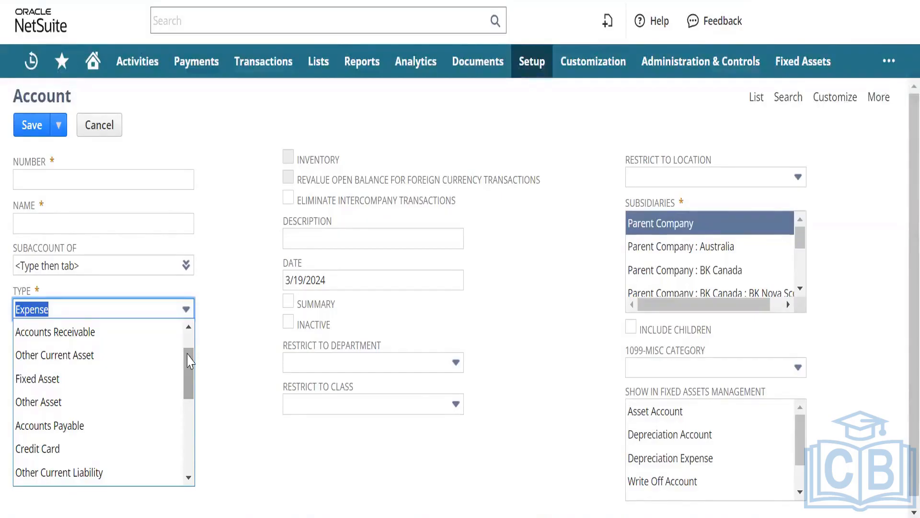
drag(190, 360, 191, 374)
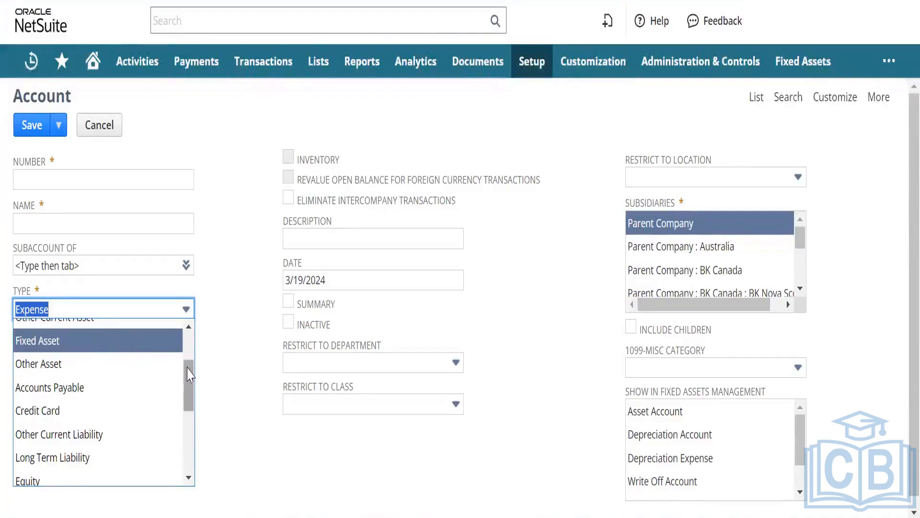
drag(189, 376, 189, 422)
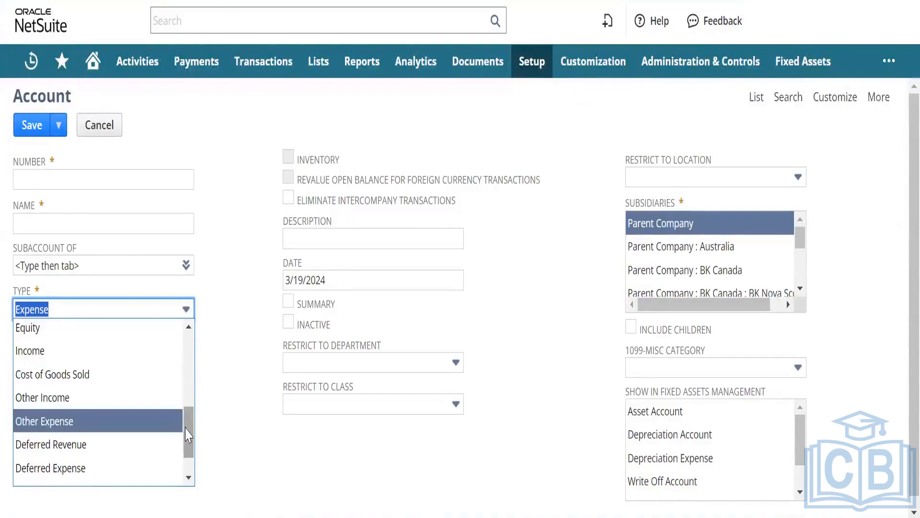
scroll(187, 458, down, 1)
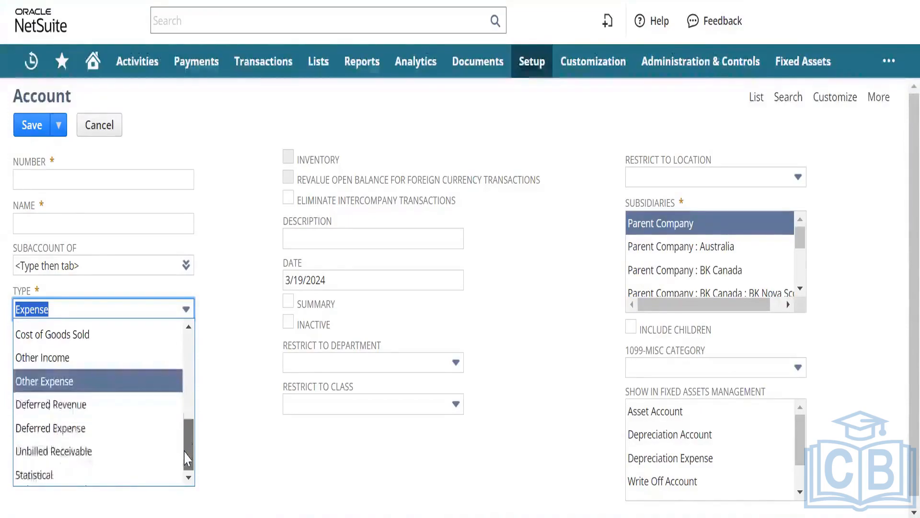
click(223, 456)
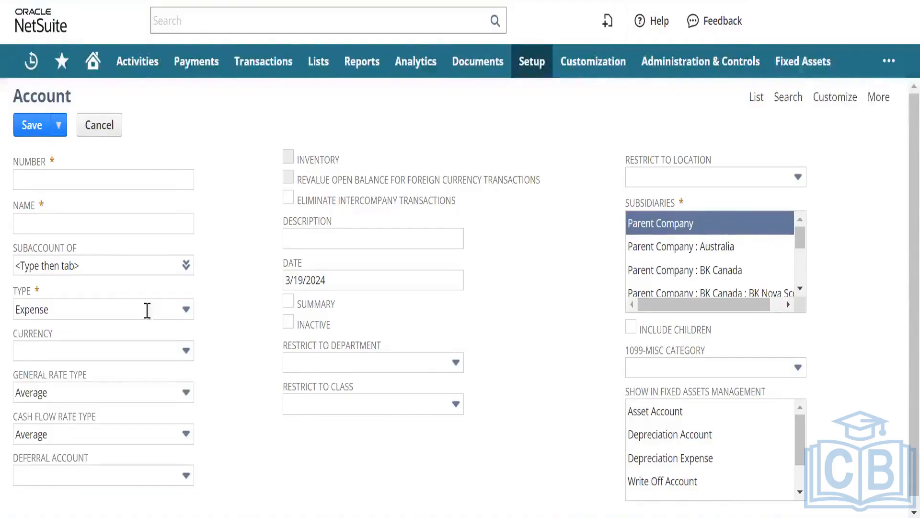
- Set the new general ledger account's number to 9886
click(120, 181)
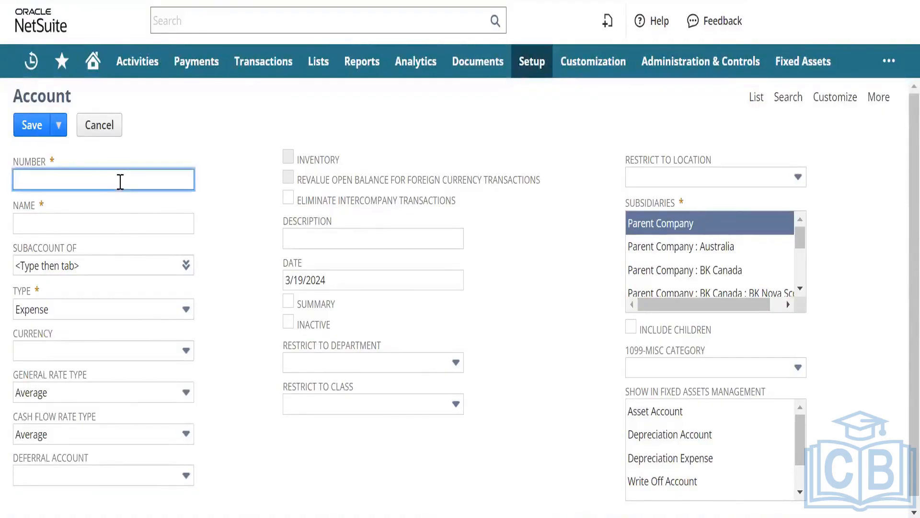
text(98y7897)
key(BackSpace)
key(BackSpace)
key(BackSpace)
key(BackSpace)
key(BackSpace)
text(86)
key(Tab)
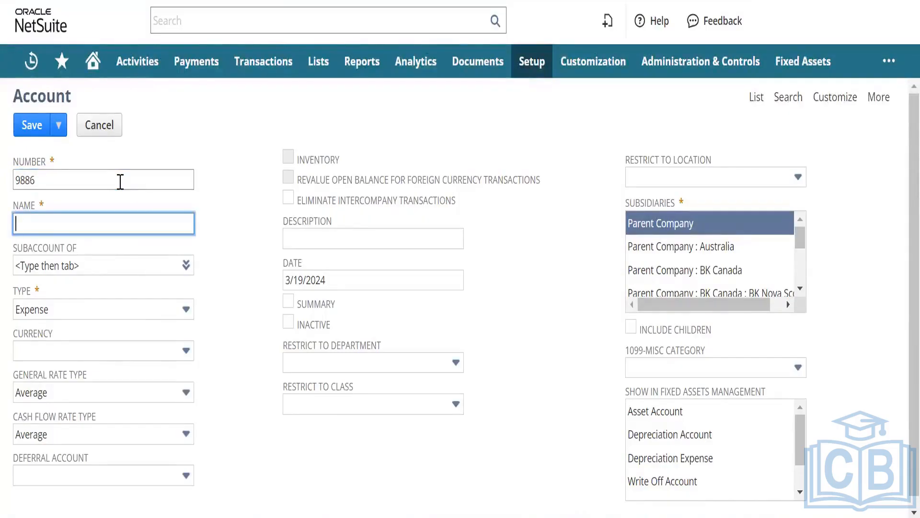
- Name the new account "CF Test COA"
text(CF Test DCA)
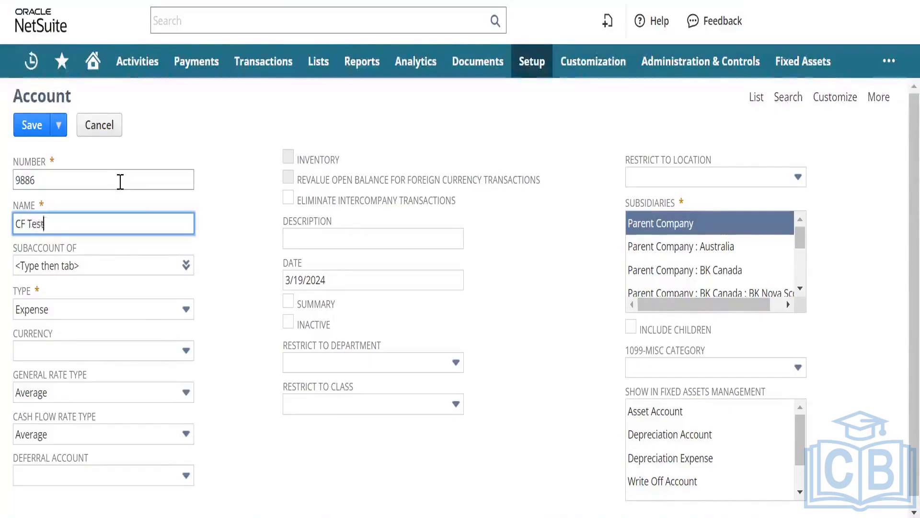
key(BackSpace)
key(BackSpace)
key(BackSpace)
text(COA)
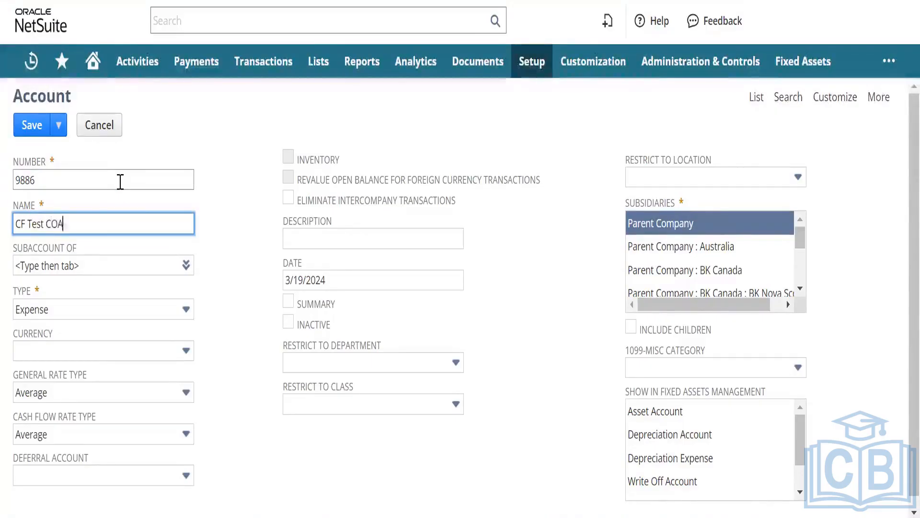
key(Tab)
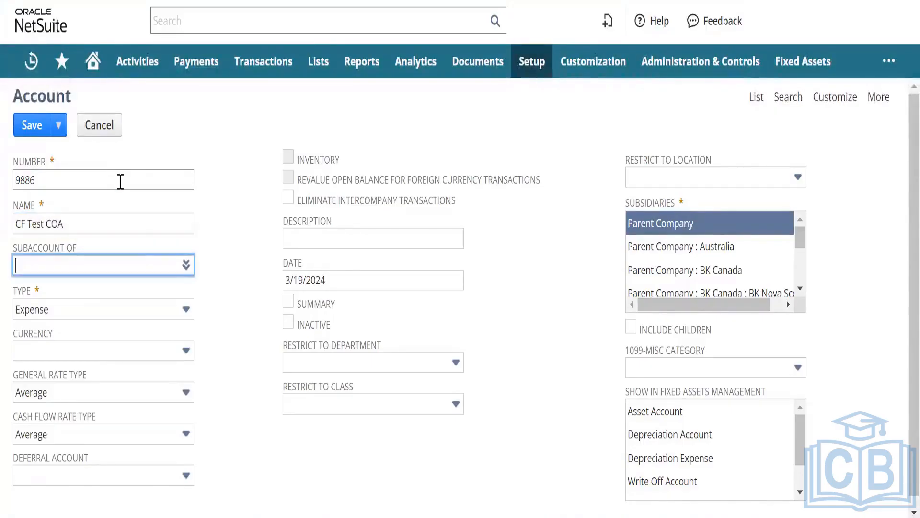
- Make the new account a subaccount of 100050 HSBC Bank - CAD
click(186, 265)
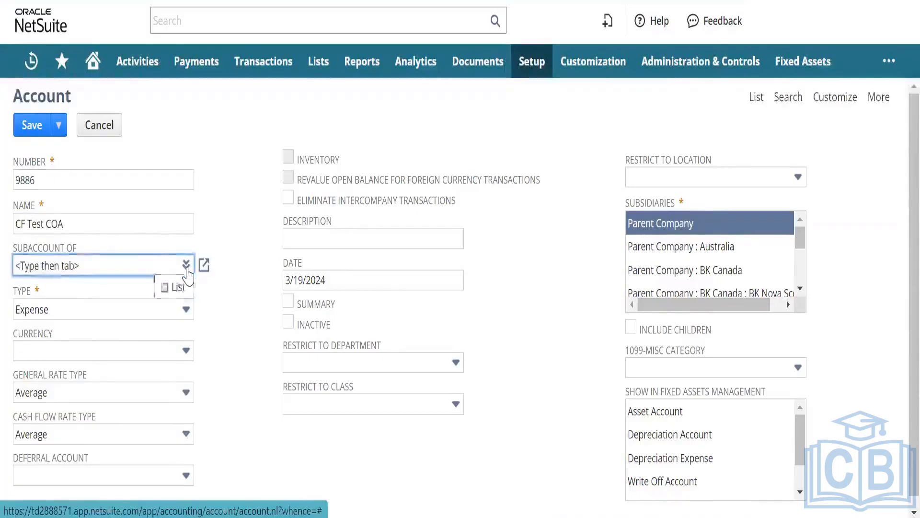
click(182, 289)
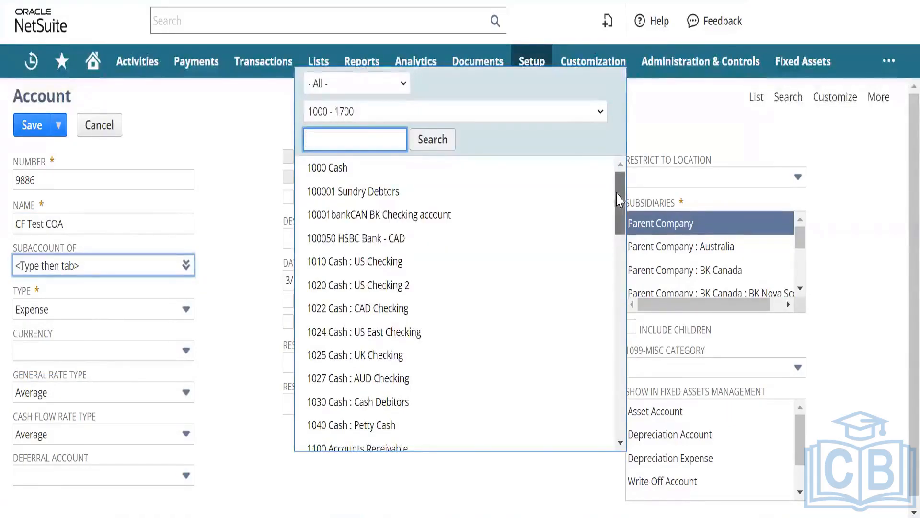
scroll(617, 200, down, 1)
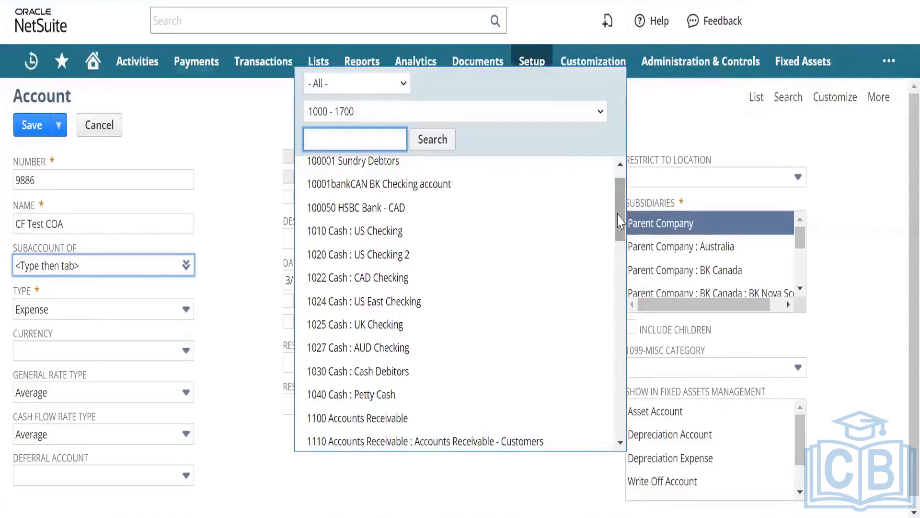
scroll(618, 223, up, 1)
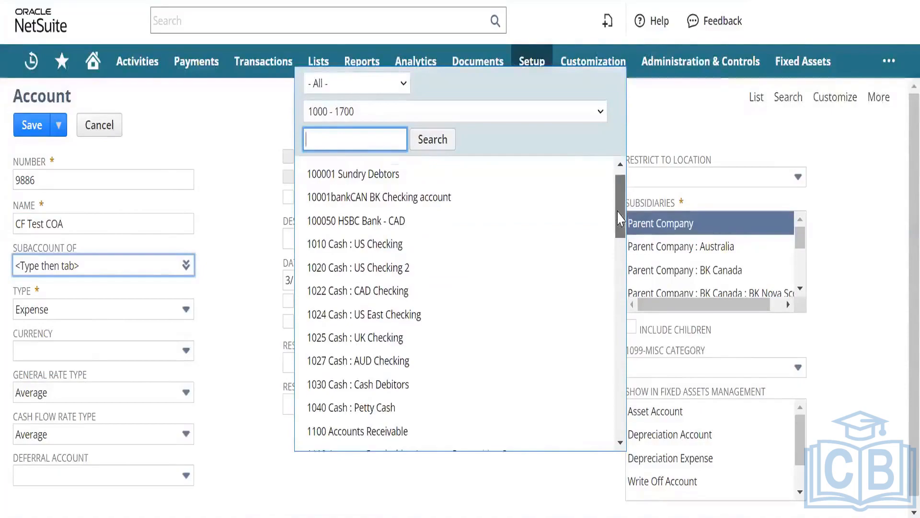
click(381, 232)
key(Tab)
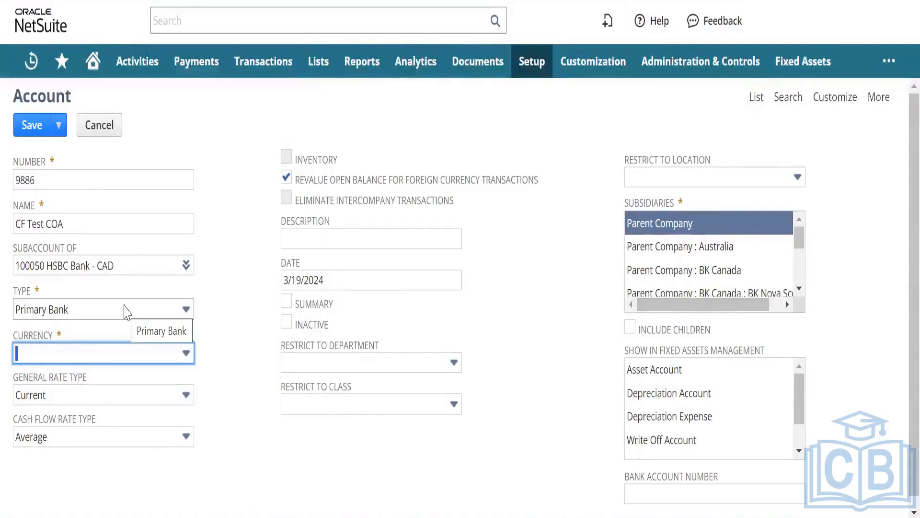
- Change the new account's parent account to 1500 Property Plant and Equipment
click(185, 269)
click(184, 288)
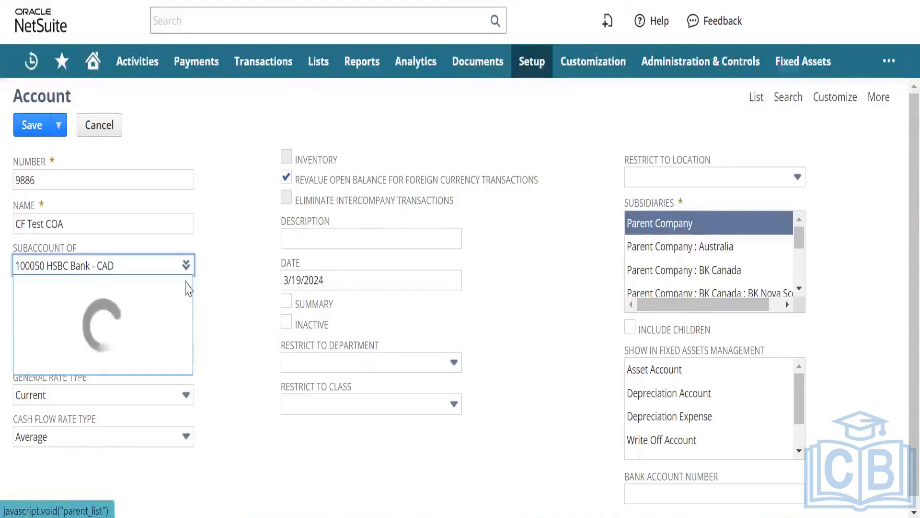
drag(617, 204, 617, 372)
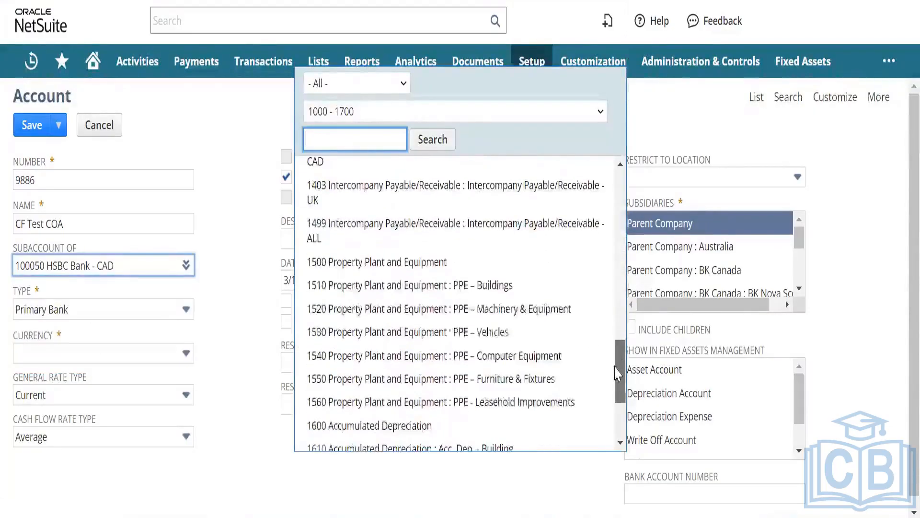
click(421, 263)
text(Fixed Asset)
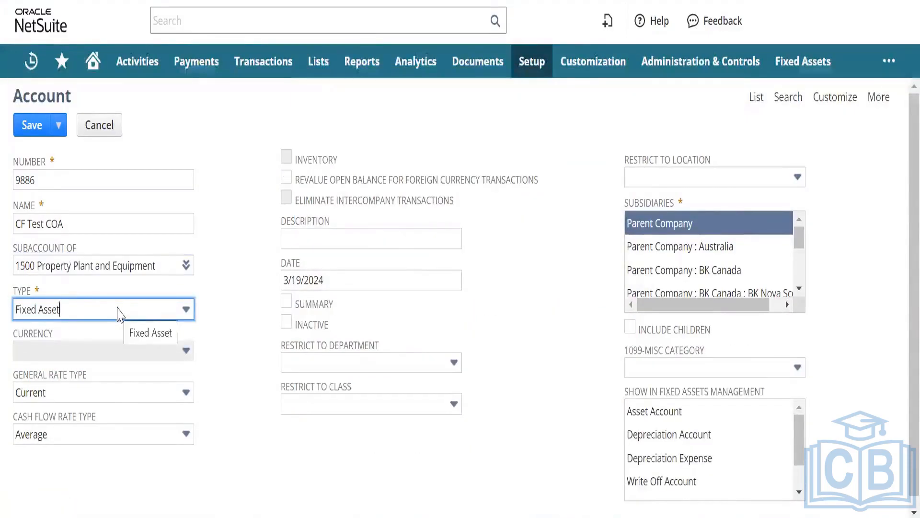
- Change the new account's parent to 6600 Operating Expenses : Gifts Expense from the 6600 - Tax range of the account list
click(185, 285)
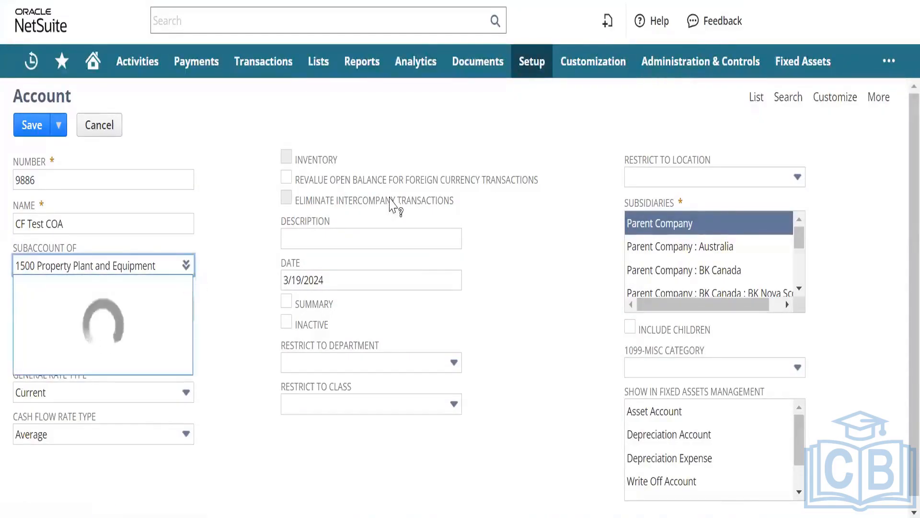
click(439, 119)
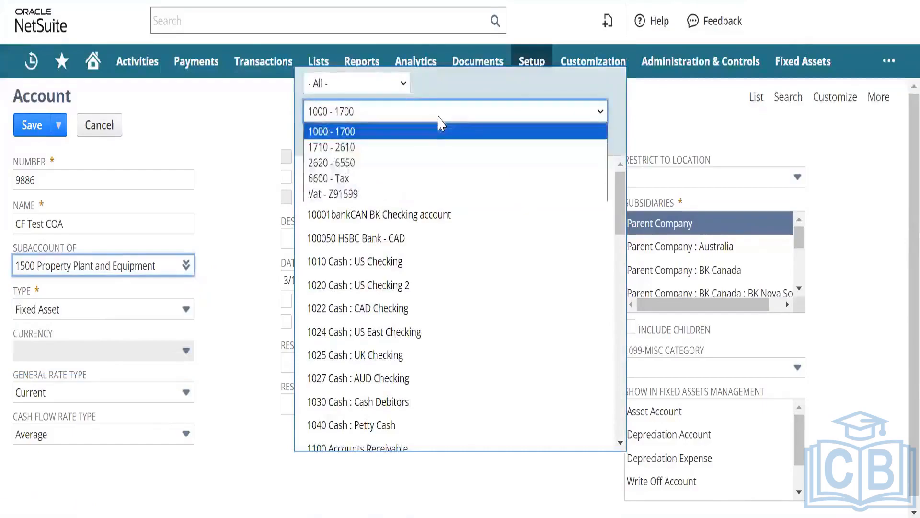
click(627, 211)
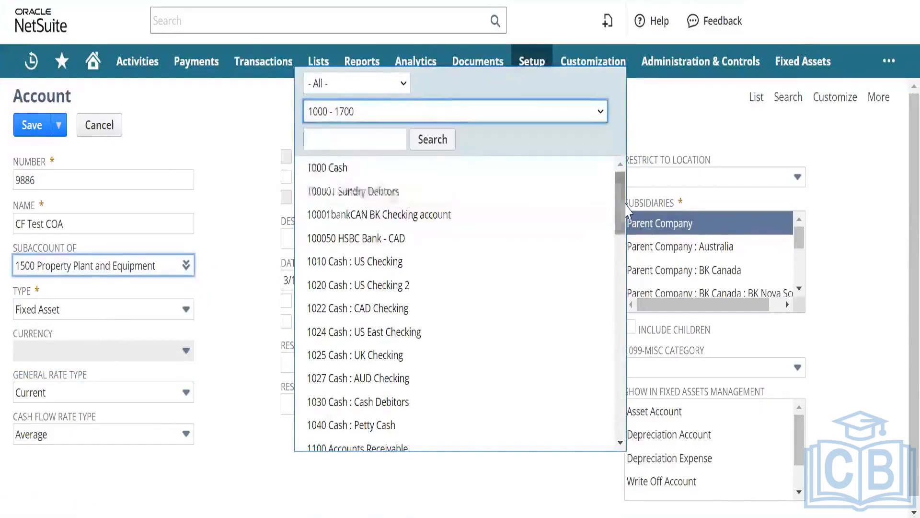
scroll(623, 211, down, 5)
click(567, 113)
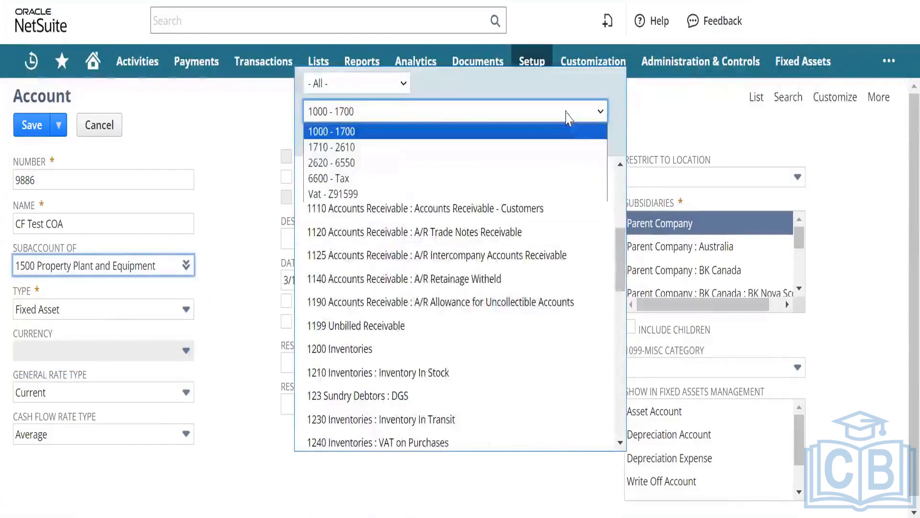
click(595, 178)
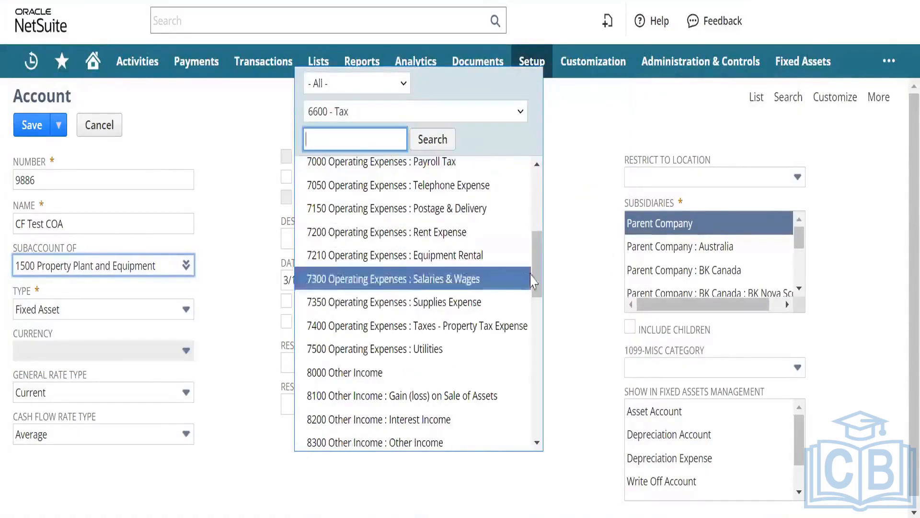
drag(537, 280, 542, 213)
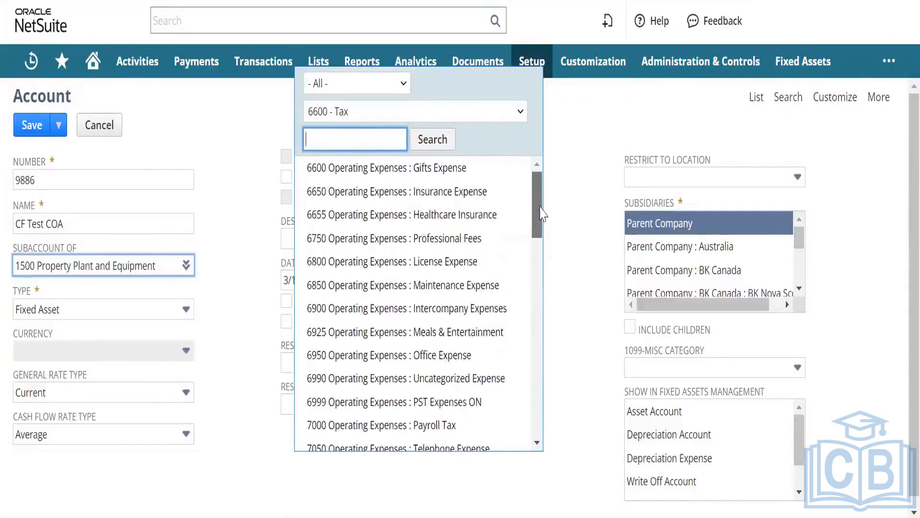
click(442, 172)
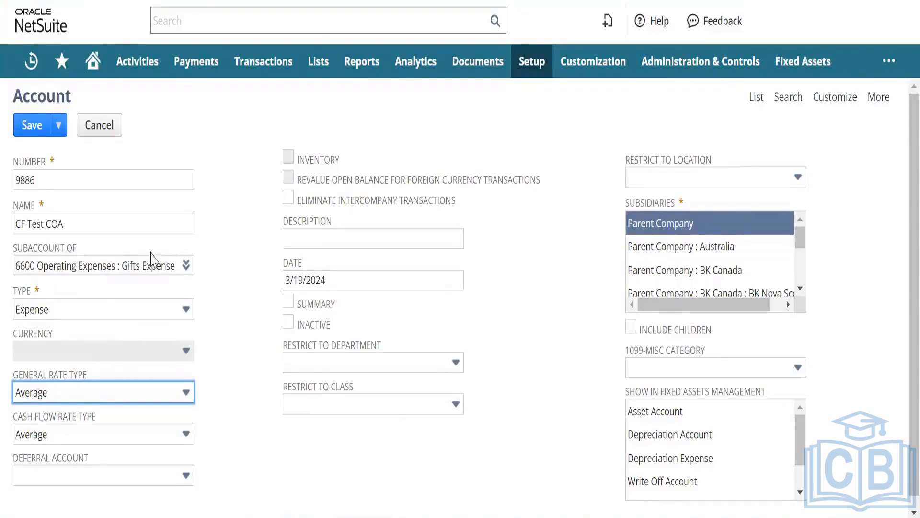
- Copy the account name "CF Test COA" into the account's description
triple_click(146, 228)
key(ctrl+c)
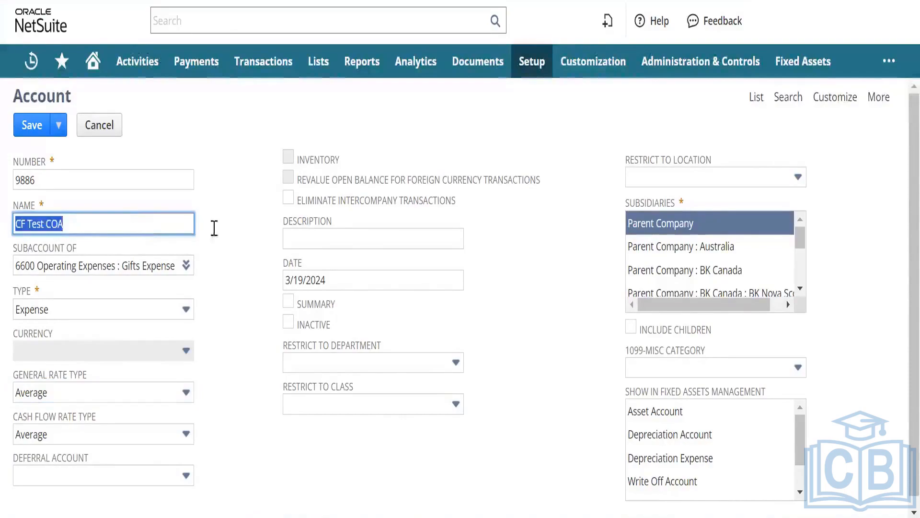
click(349, 231)
key(ctrl+v)
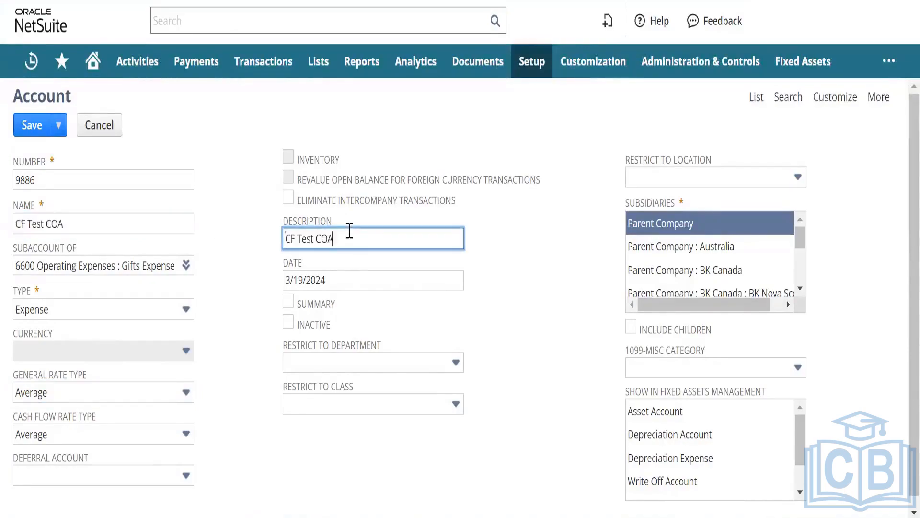
click(518, 366)
click(374, 272)
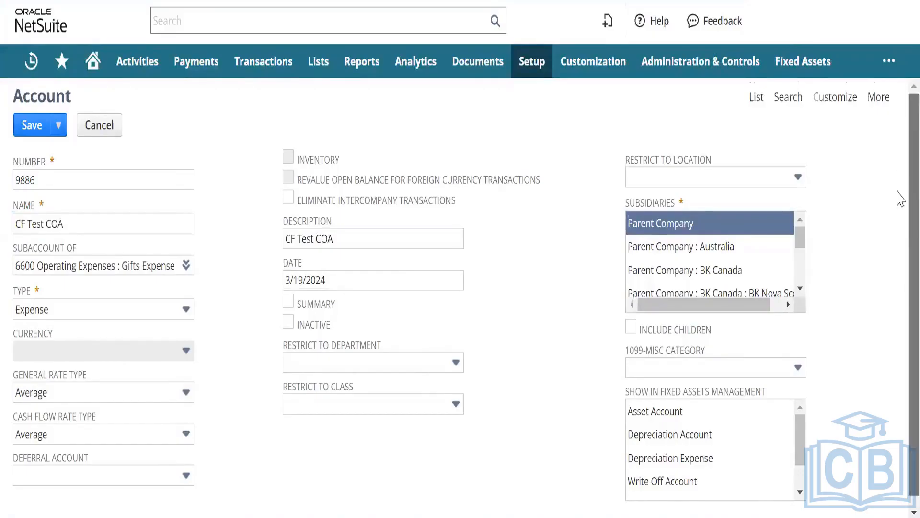
- Examine the general rate type options available for the new account
scroll(898, 216, down, 1)
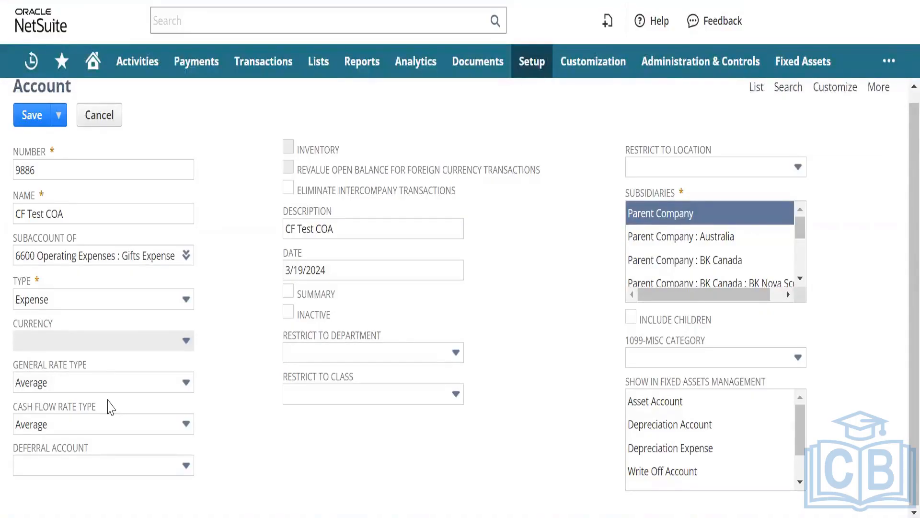
click(139, 391)
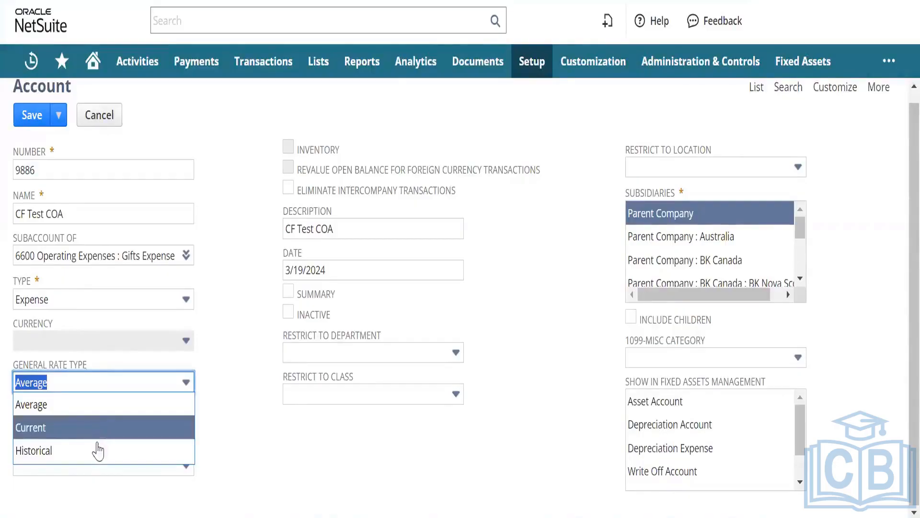
click(242, 451)
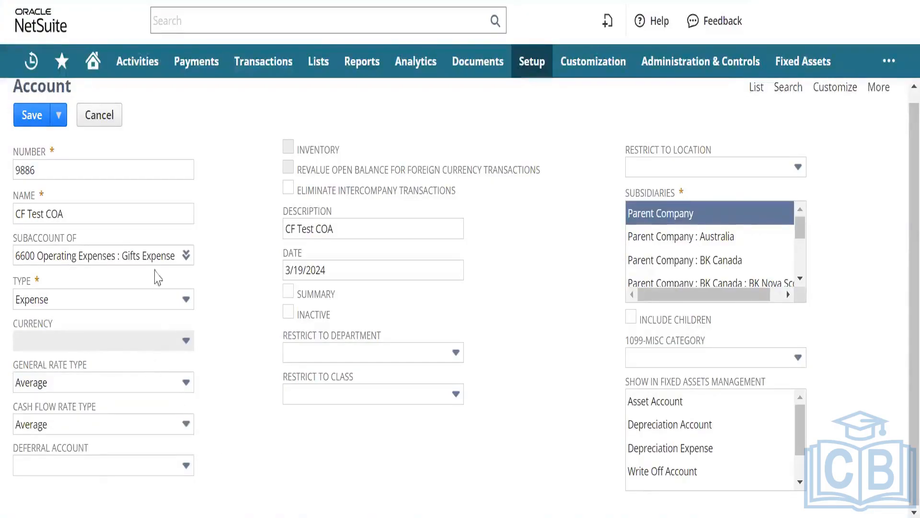
- Make the account a subaccount of 1000 Cash and set its currency to Australian Dollar
click(186, 255)
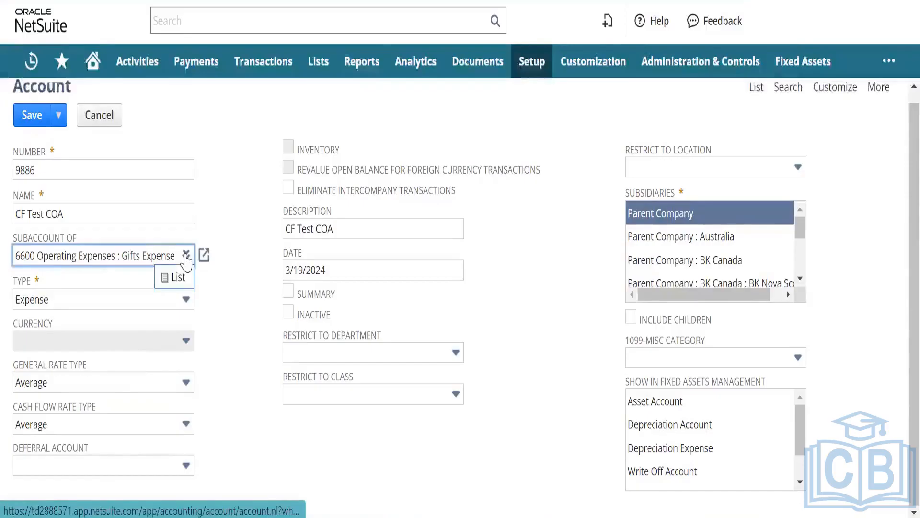
click(178, 276)
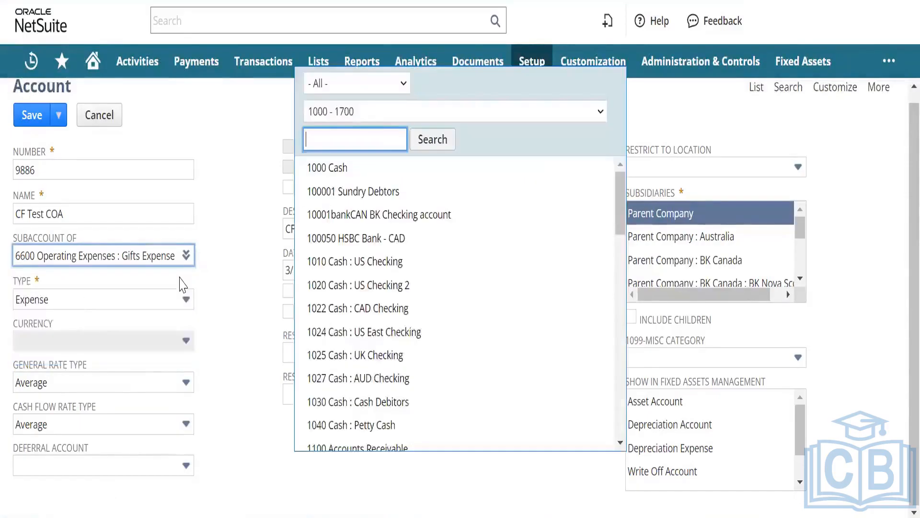
click(336, 167)
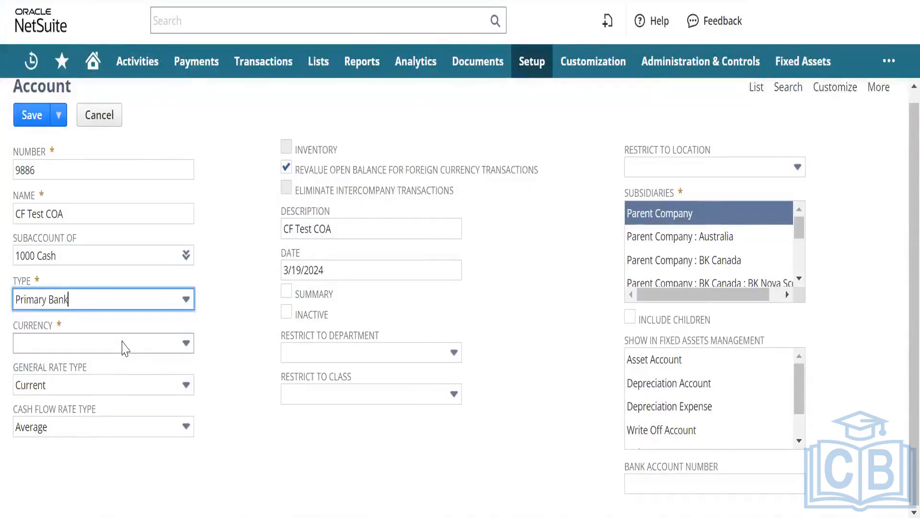
click(124, 343)
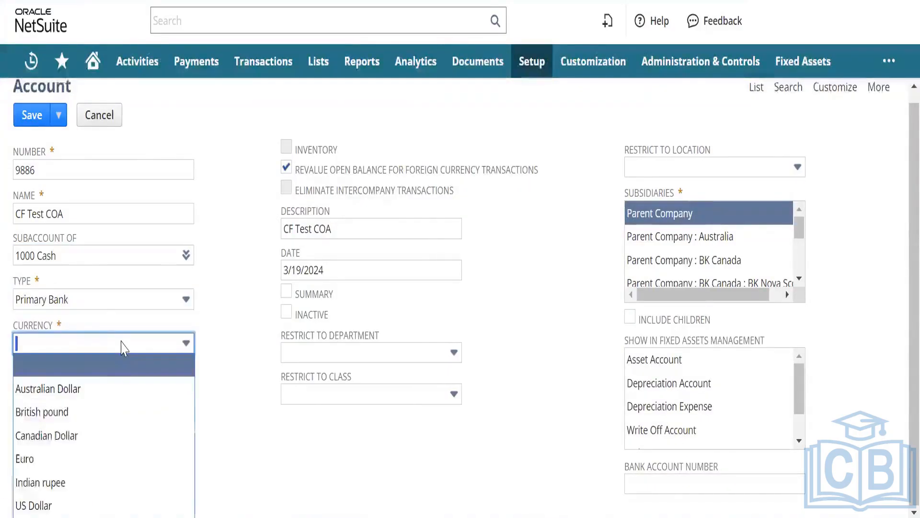
click(109, 389)
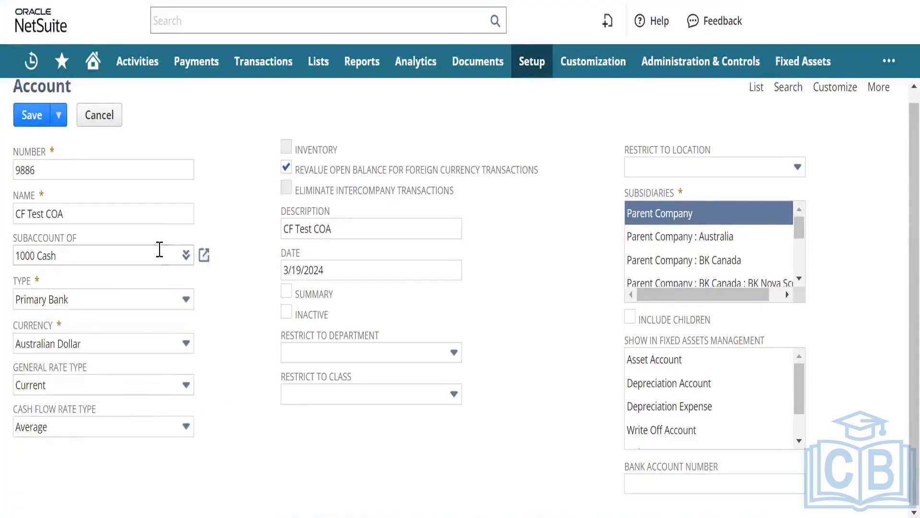
- Rename the account as "CF Test COA_Bank"
click(150, 221)
text(_Bank)
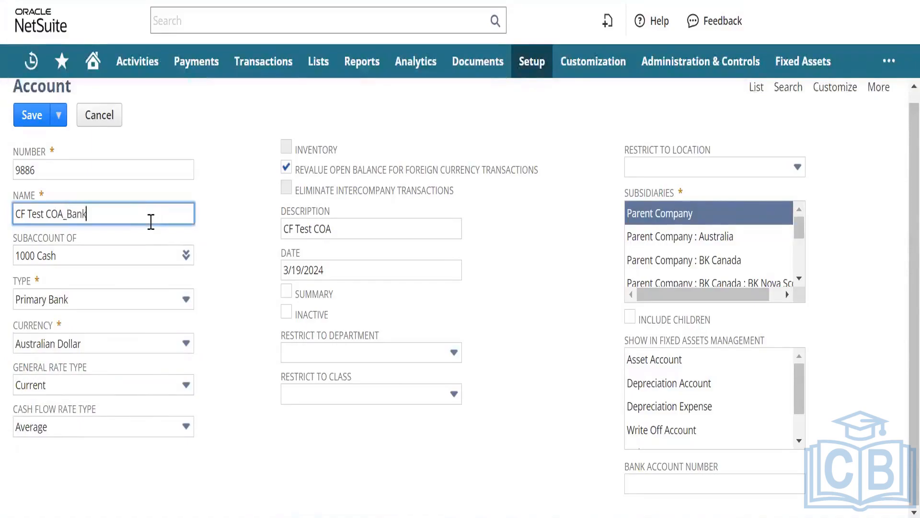
key(Tab)
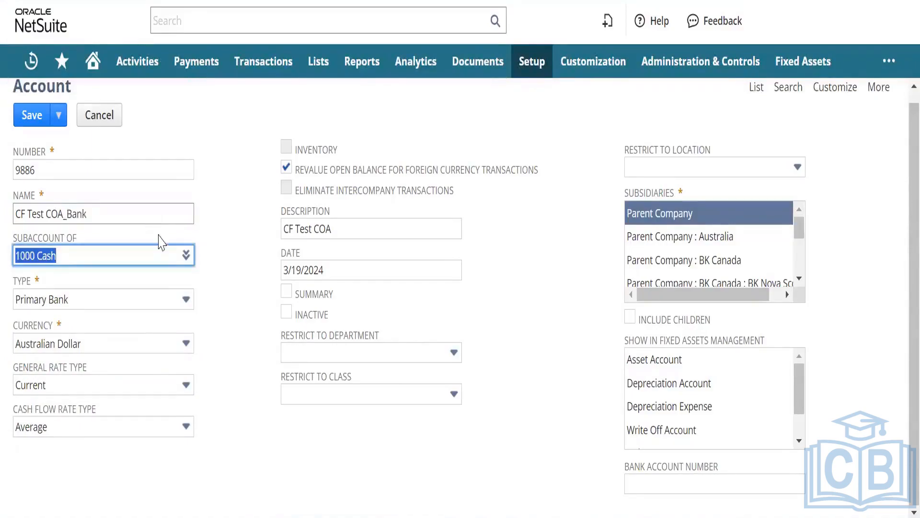
click(236, 343)
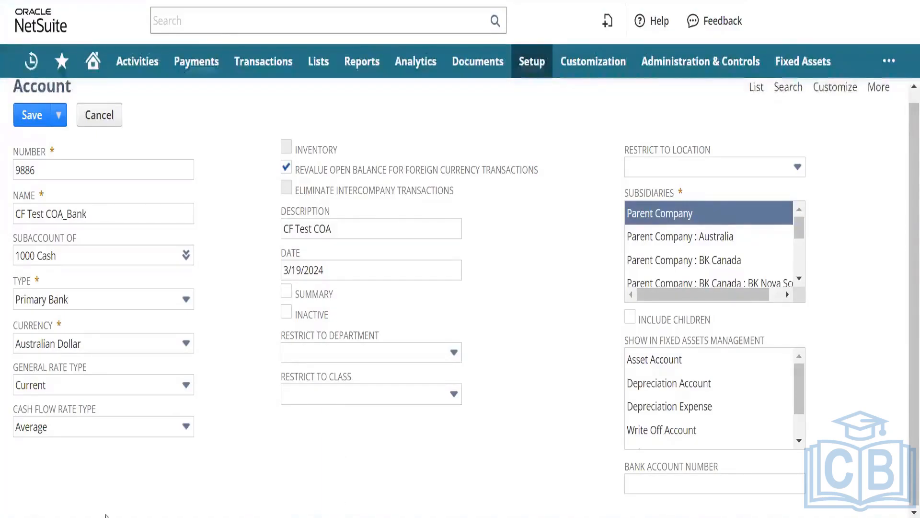
- Switch to a new Notepad document and write "Parent" as its first line
key(super)
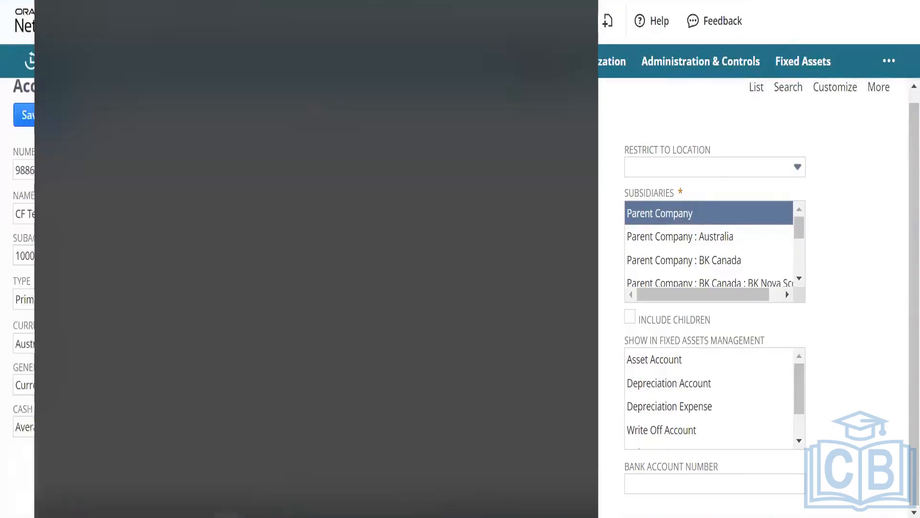
text(note)
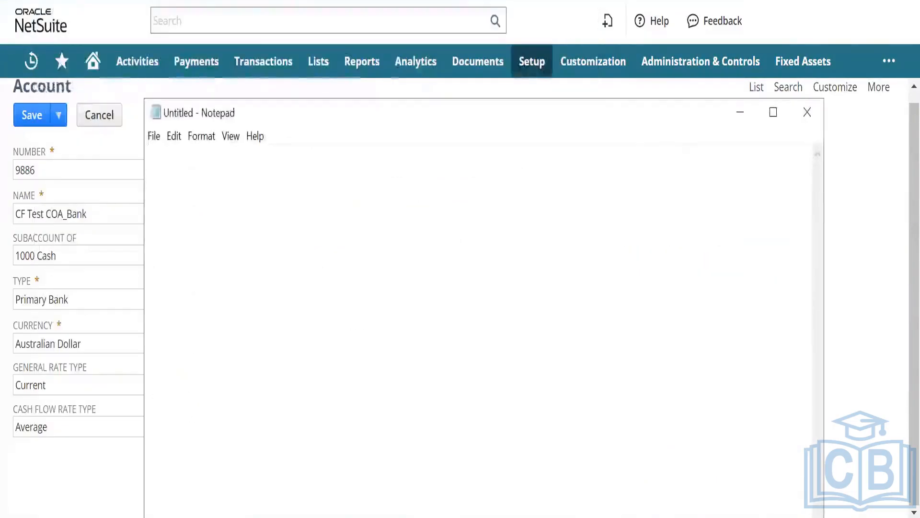
text(Parent)
key(Return)
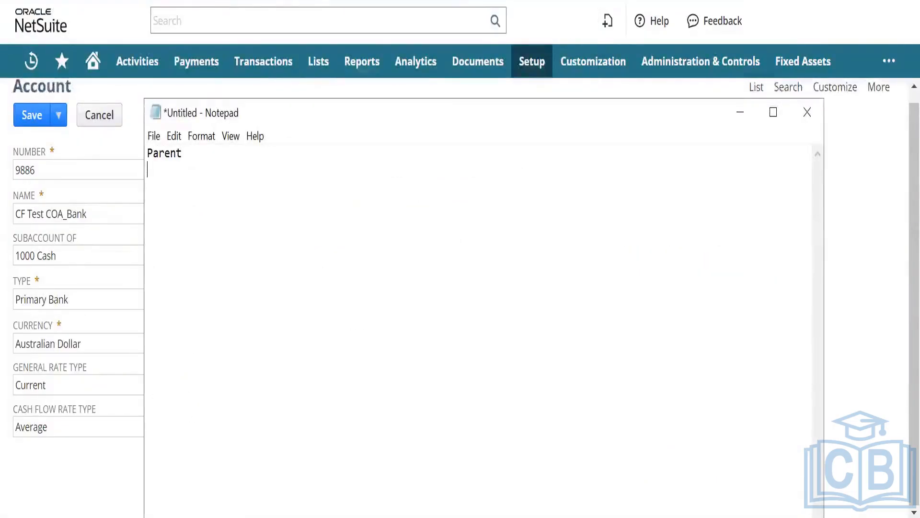
- Add the indented lines "Child 2", "Child 3" and another "Child 3" below "Parent" in the note
text(Child 2)
key(Return)
text(Child)
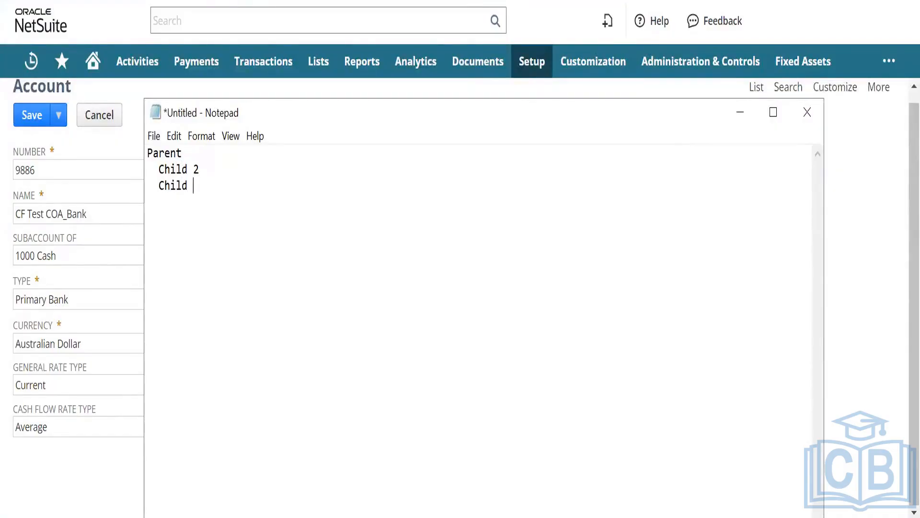
text( 3)
key(Return)
key(BackSpace)
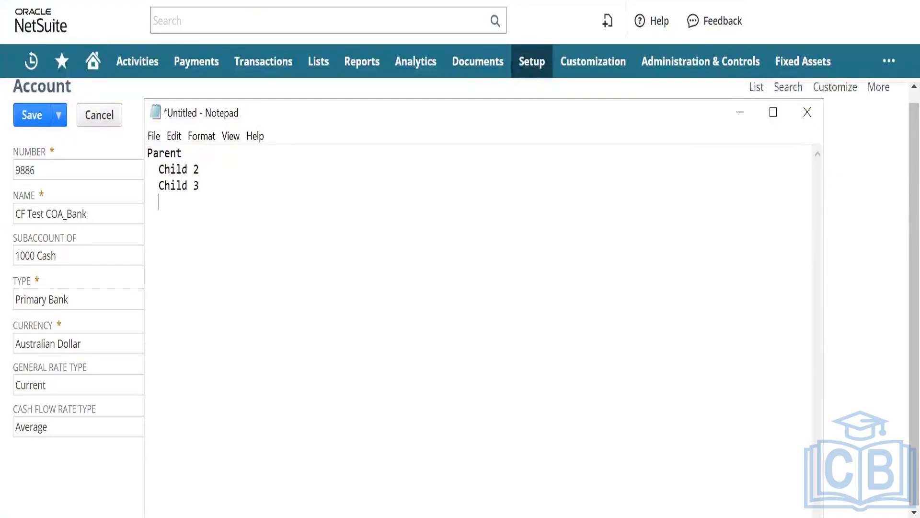
text(Child 3)
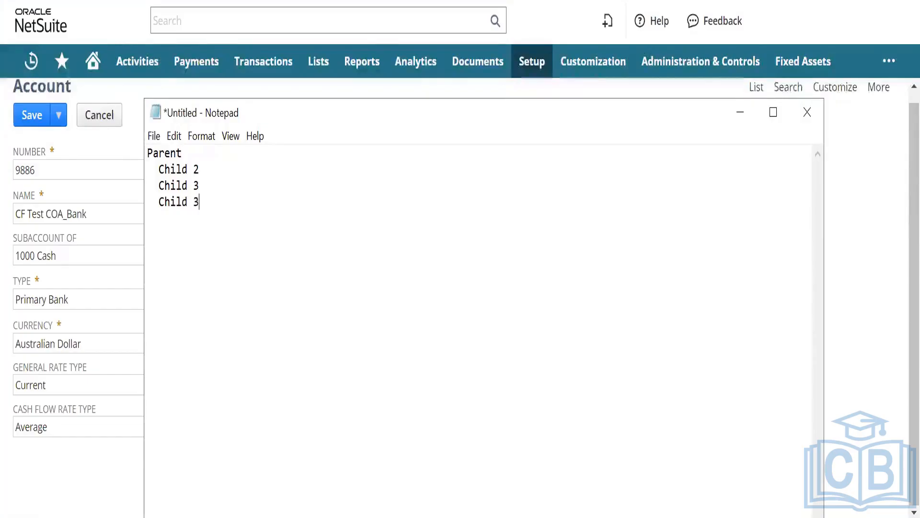
key(alt)
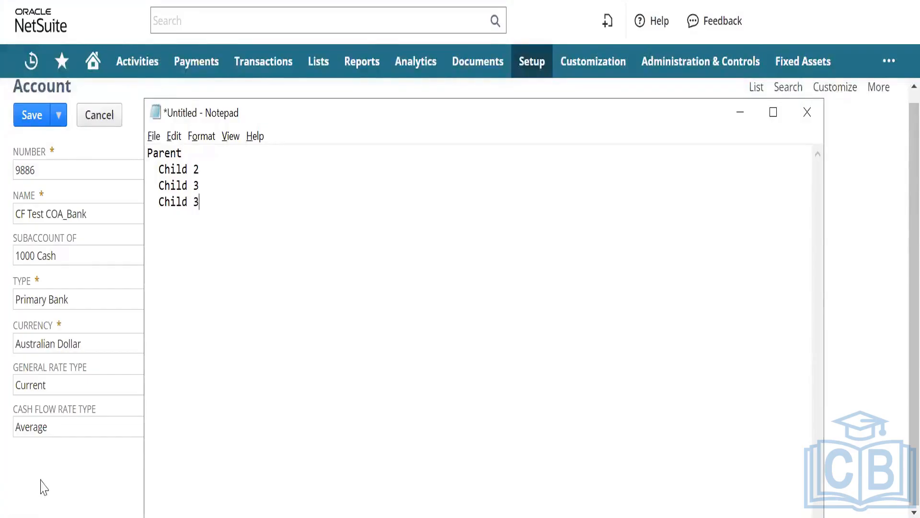
key(alt+Tab)
key(alt+Tab)
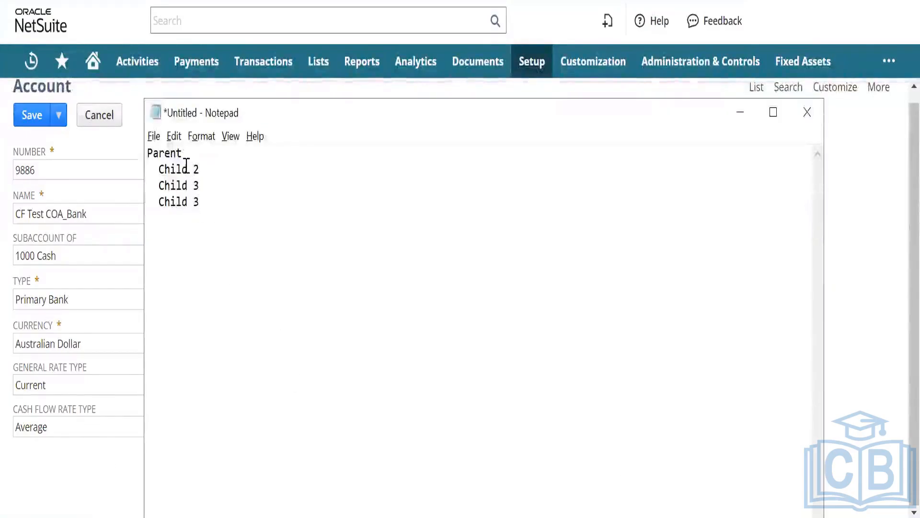
double_click(170, 153)
click(167, 147)
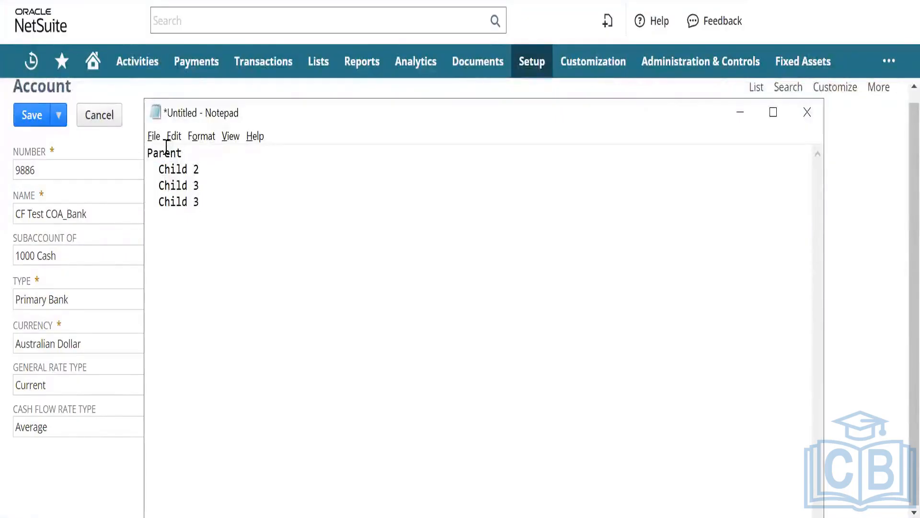
double_click(166, 152)
key(alt+Tab)
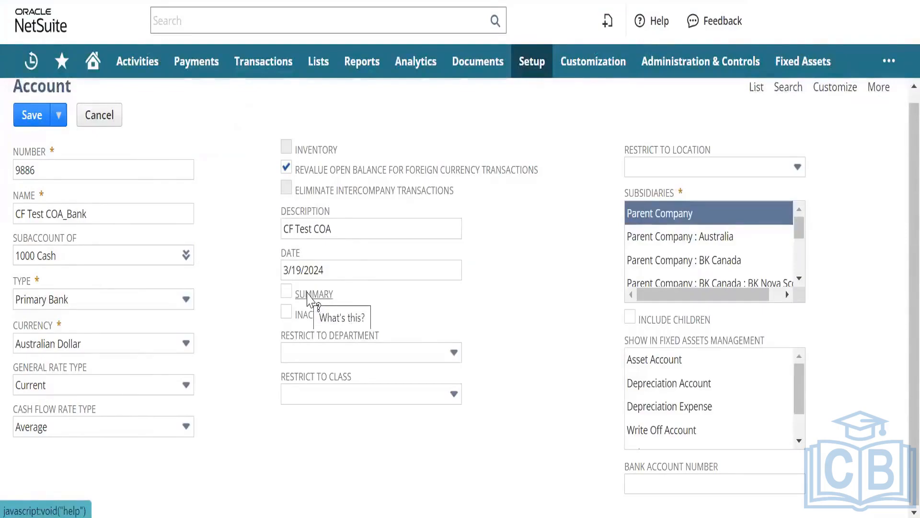
key(alt+Tab)
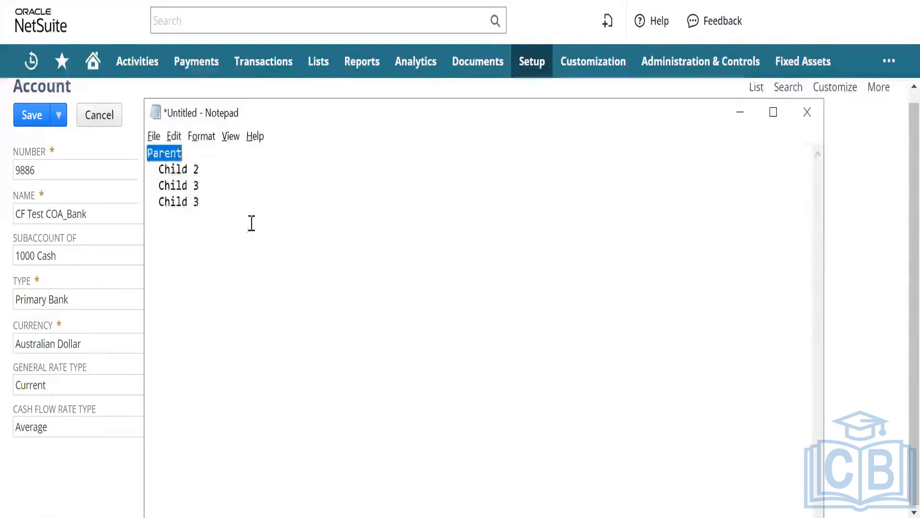
- Append the amounts 2000, 3000 and 4500 to the three successive child lines in the note
click(214, 171)
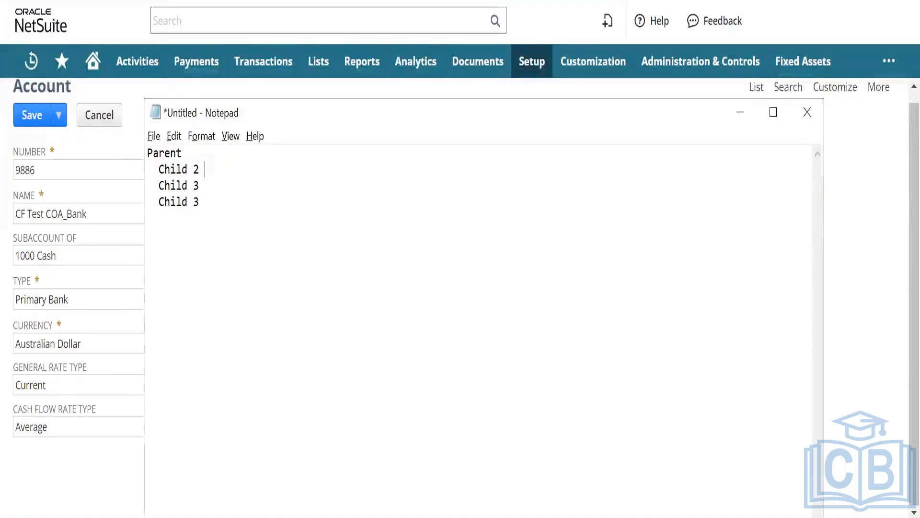
text(2000)
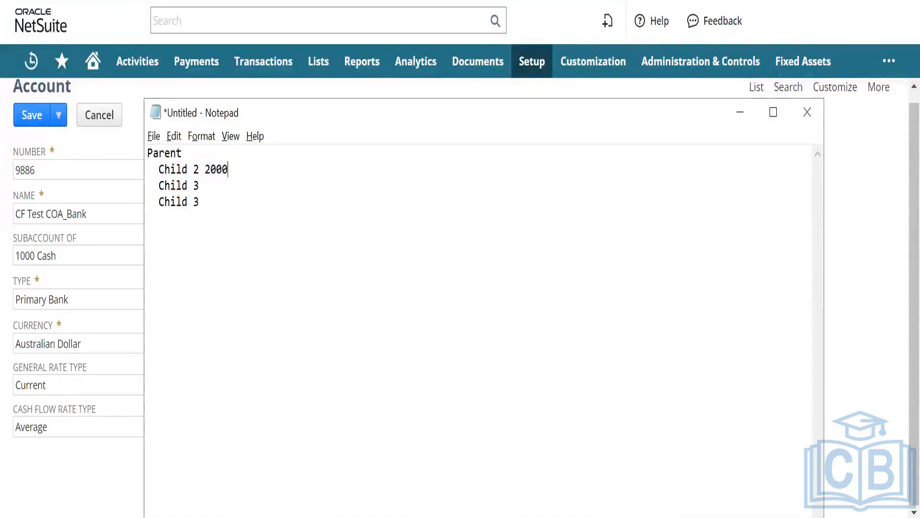
key(Down)
text(3 )
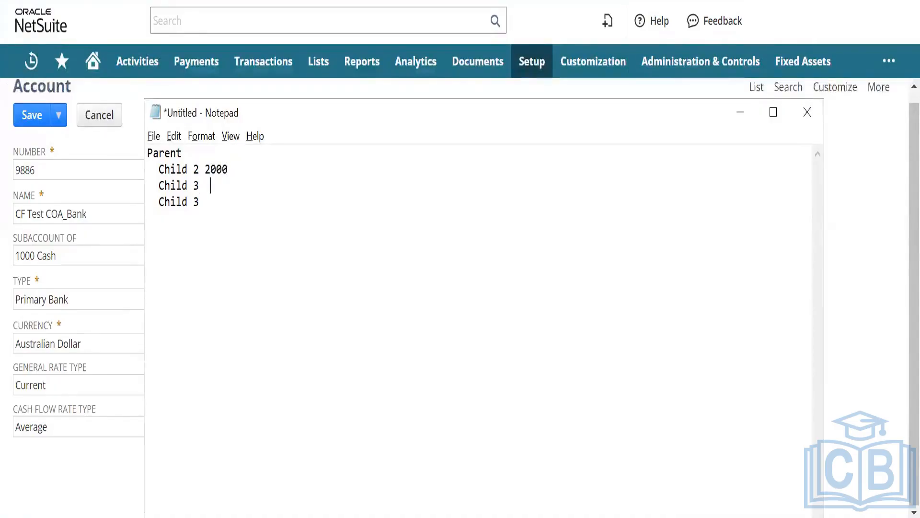
text(3000)
key(Down)
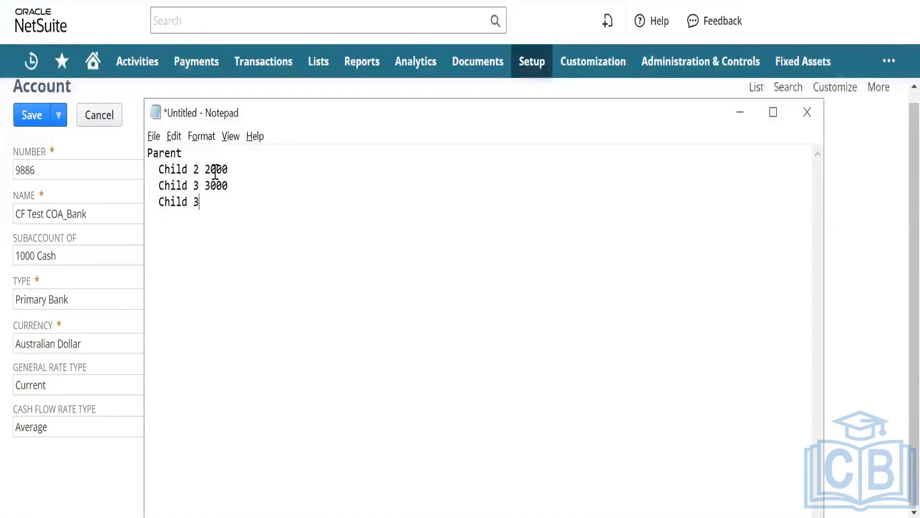
text(4)
key(BackSpace)
key(BackSpace)
text(4500)
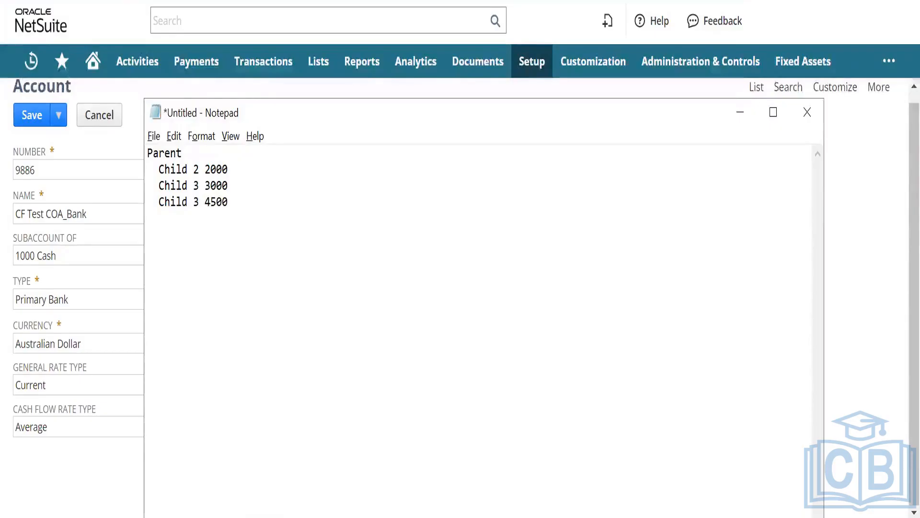
- Append the total "- 9500" to the "Parent" line of the note
key(Up)
key(Up)
text(- 95--)
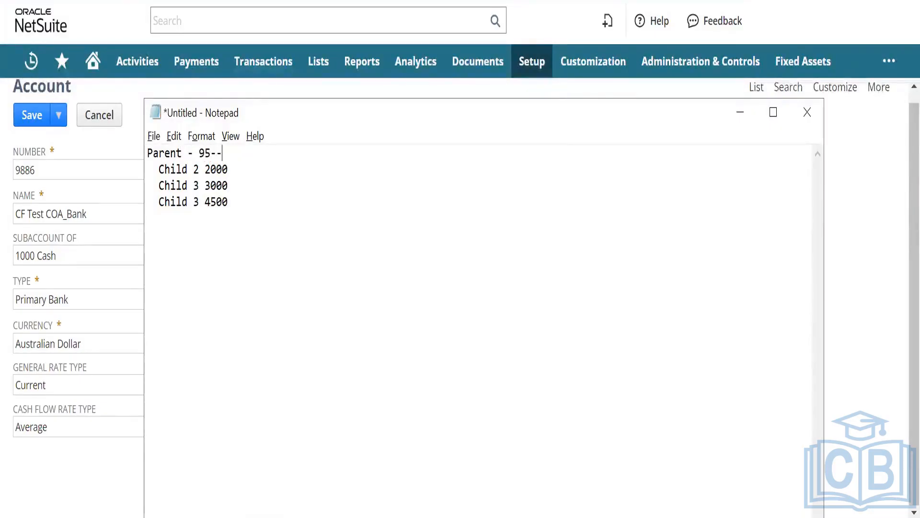
key(BackSpace)
key(BackSpace)
text(00)
- Highlight the three child lines with their amounts below the parent line in the note
key(alt+Tab)
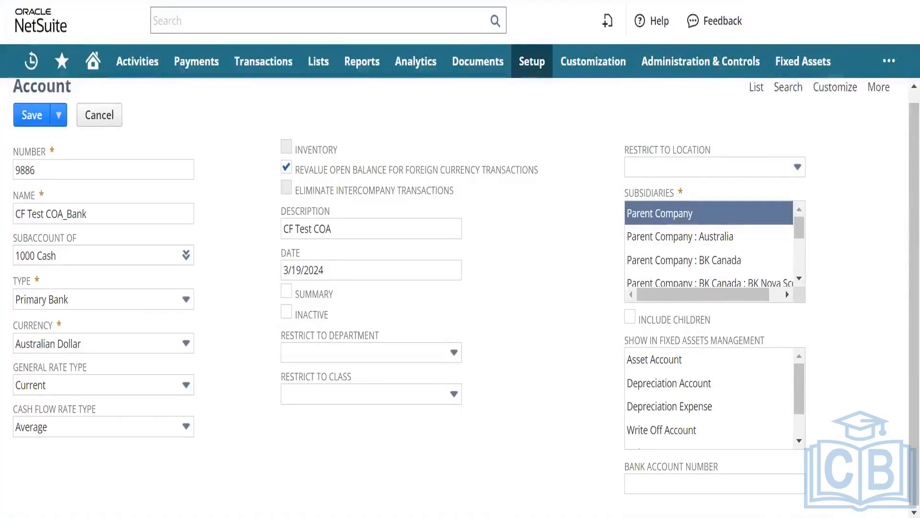
key(alt+Tab)
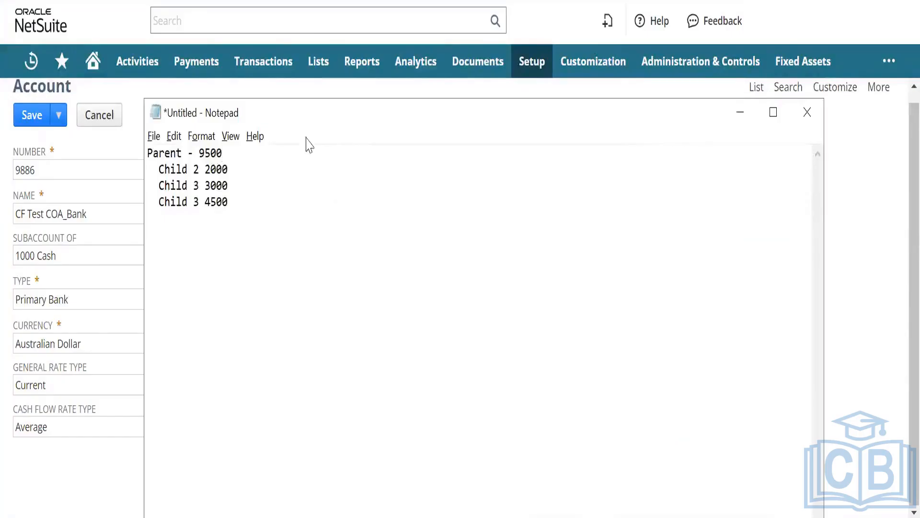
click(228, 211)
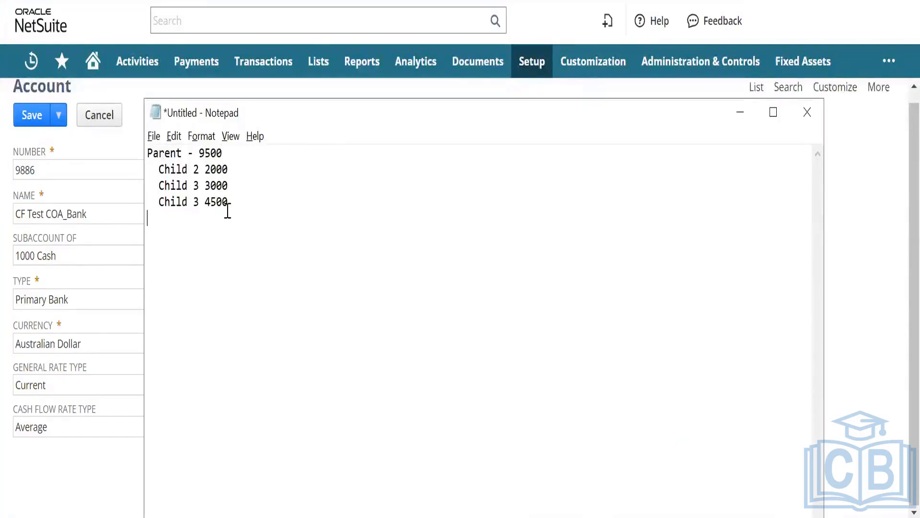
drag(228, 210, 162, 170)
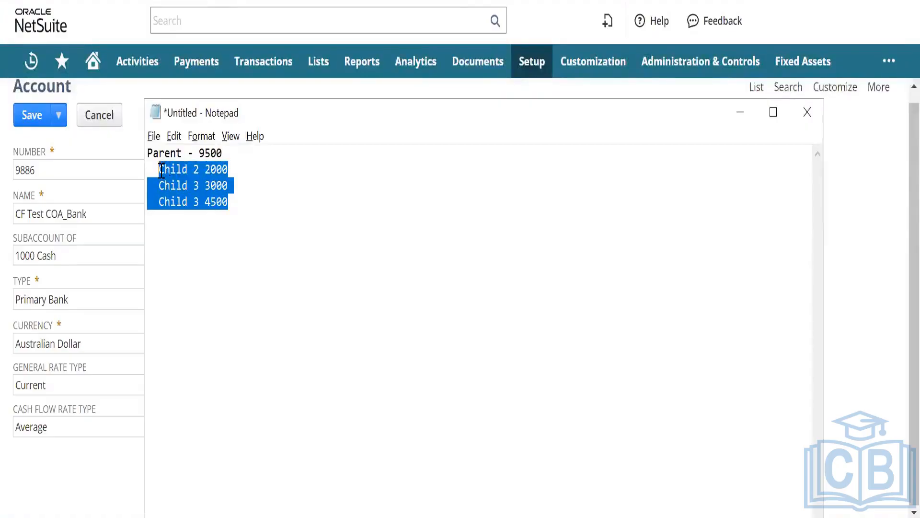
- Return to the NetSuite account form and view the options for restricting the account to a department
click(871, 200)
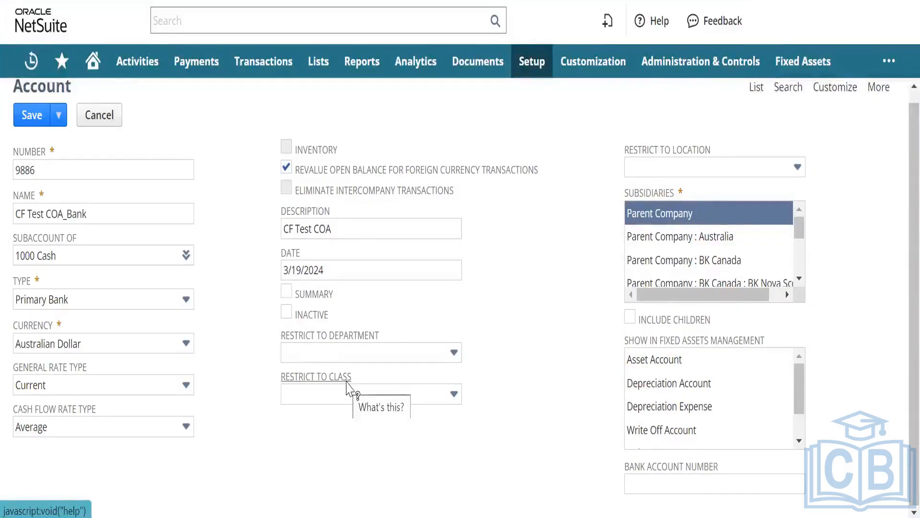
click(415, 362)
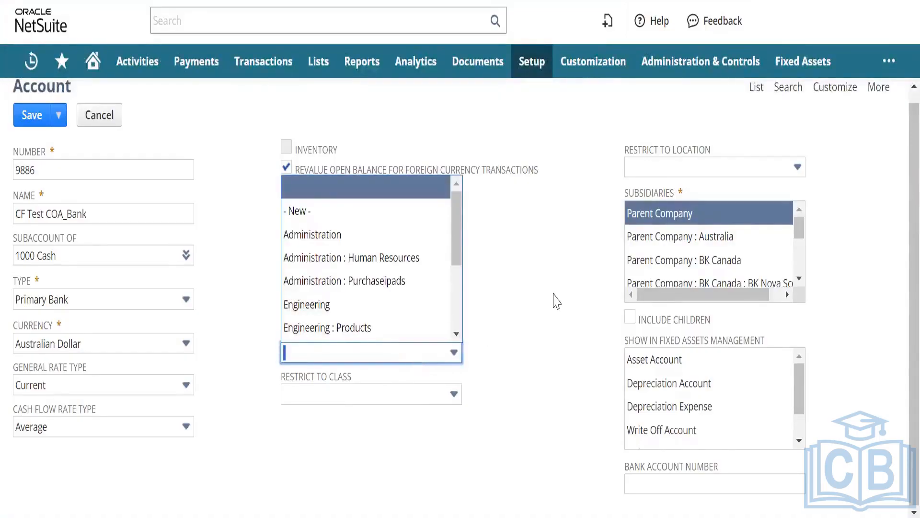
click(493, 293)
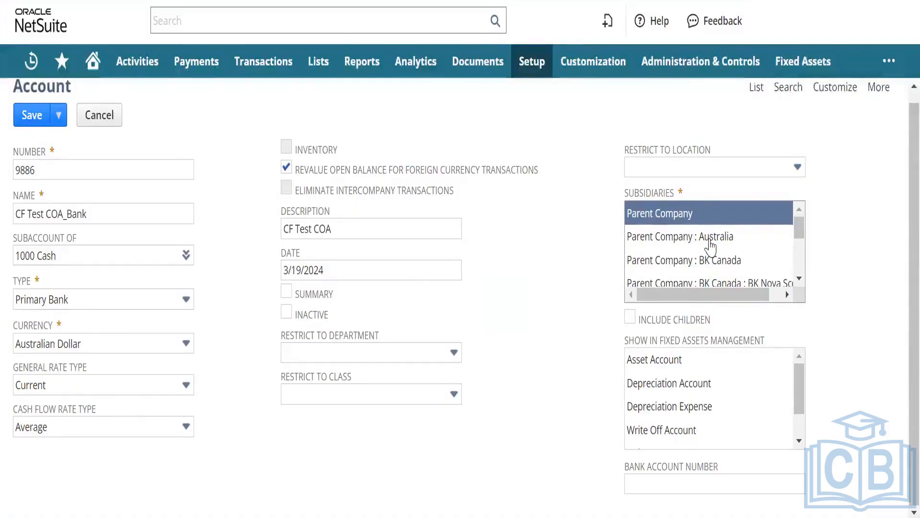
- Try to include child subsidiaries for the bank account, and look through the list of available subsidiaries
click(631, 321)
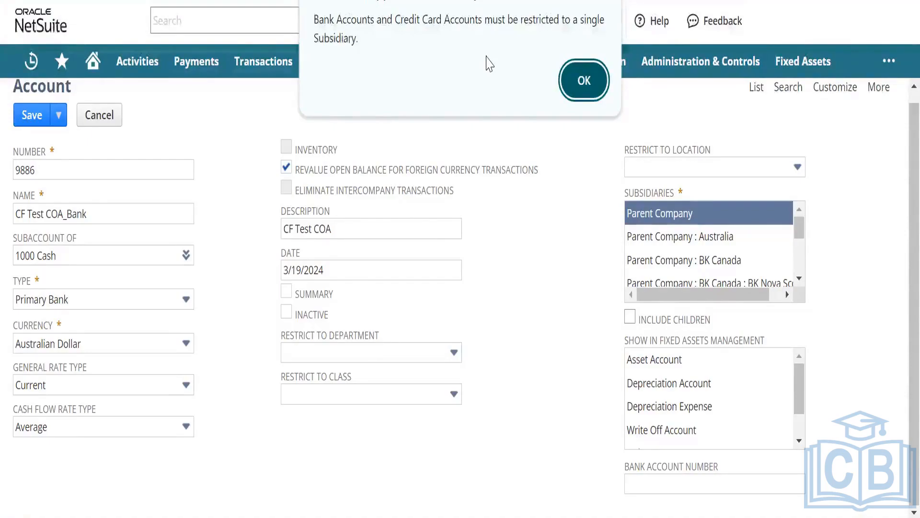
click(579, 78)
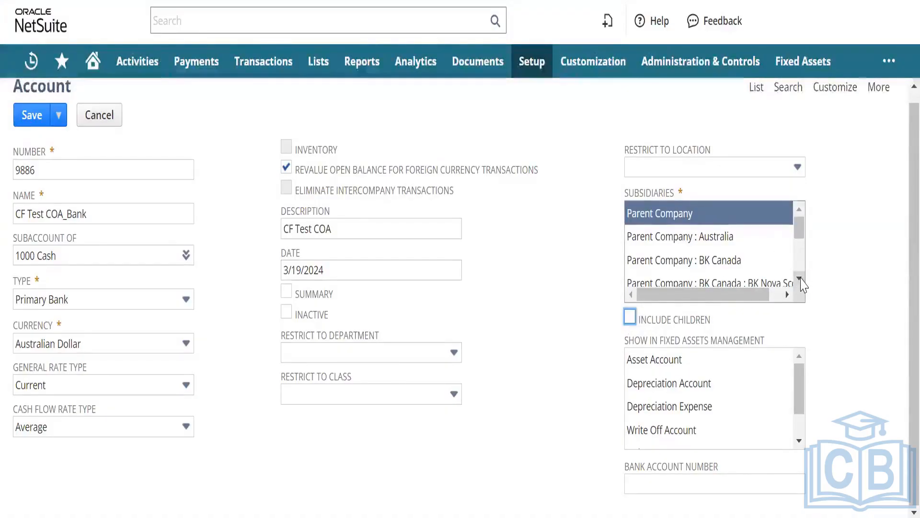
scroll(801, 283, down, 3)
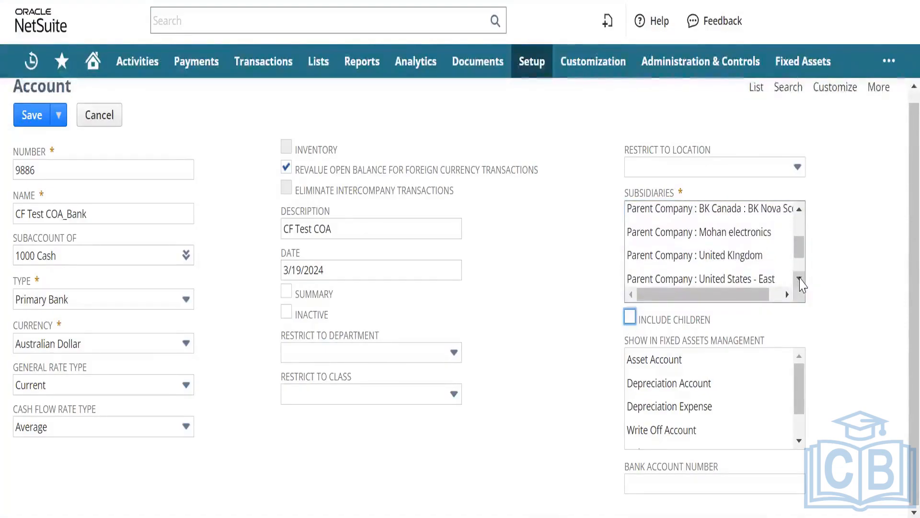
scroll(801, 282, down, 2)
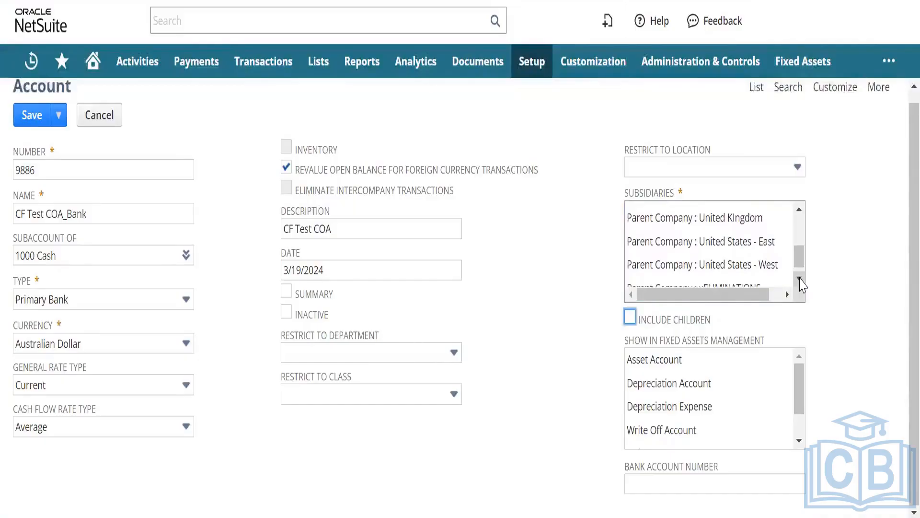
click(799, 278)
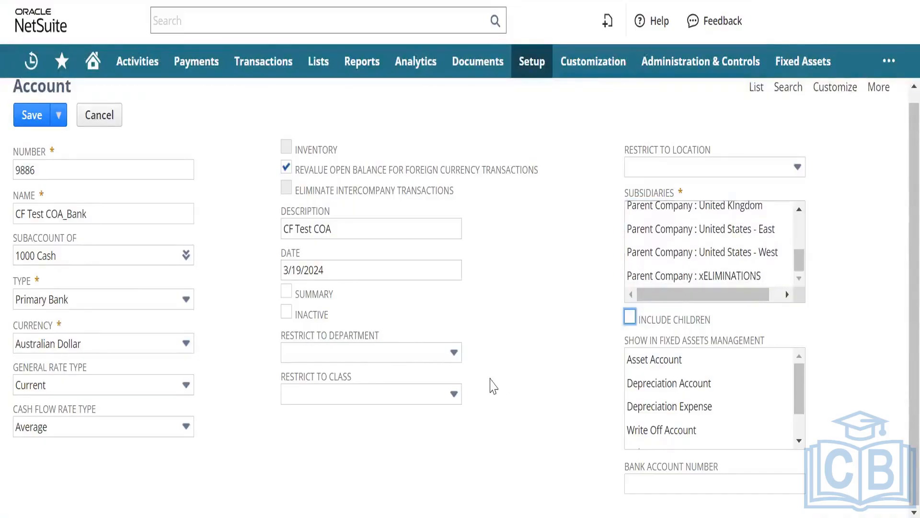
- Switch to Notepad and replace the entire note with the line "Venddor - SUB 1,2,3,4,5"
click(442, 517)
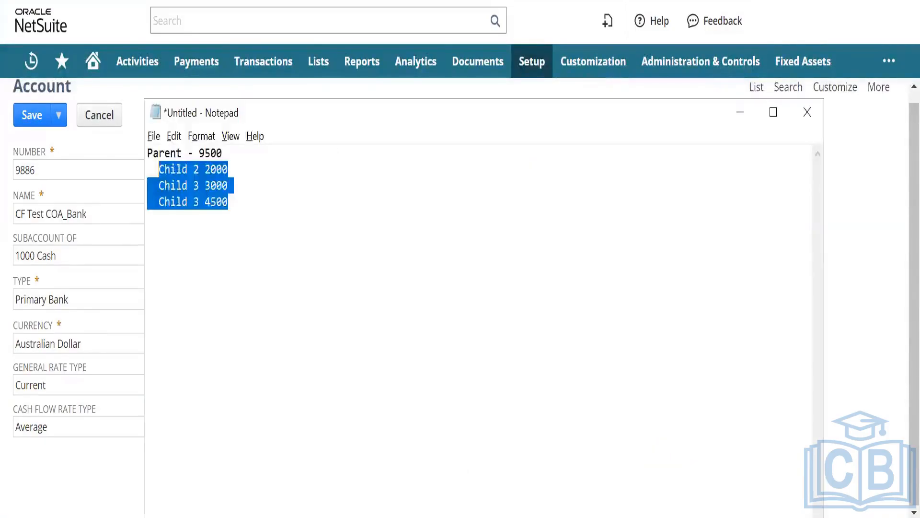
key(ctrl+a)
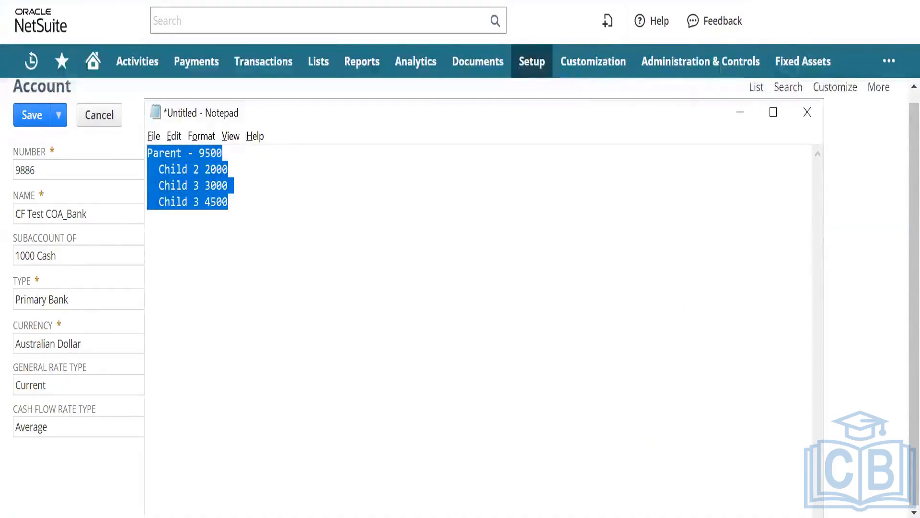
text(Venddor - SUB 1)
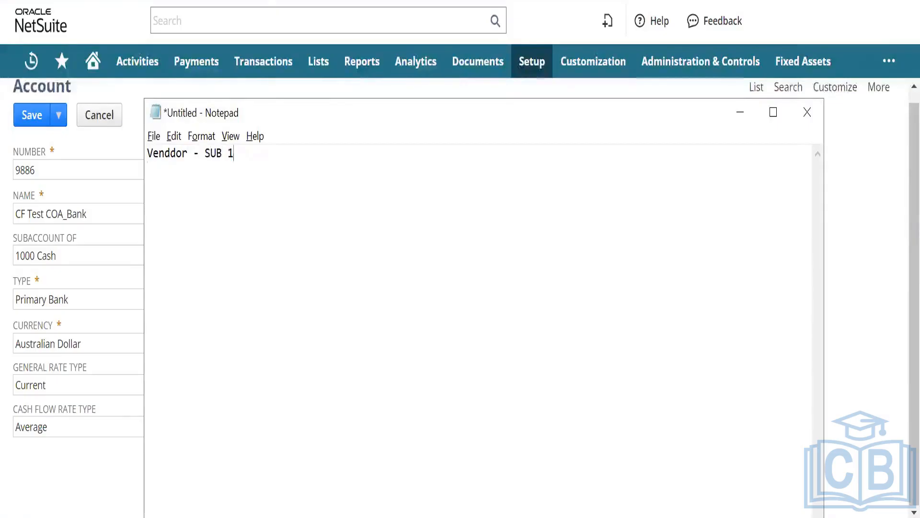
text(,2,3,4,)
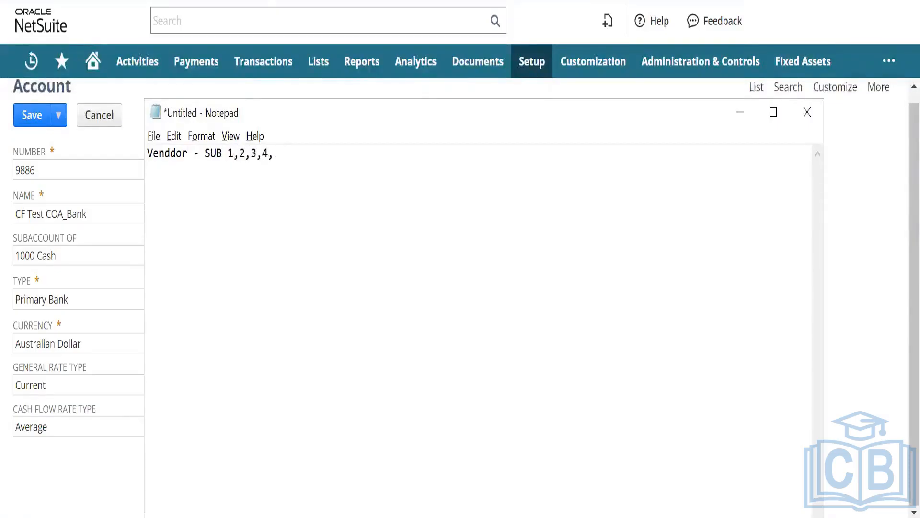
text(5  )
- Add the line "COA - Accounts Receivable - include children" to the note, separated from the vendor line by a blank line
text(COA )
text(- )
text(Account)
text(s Rece)
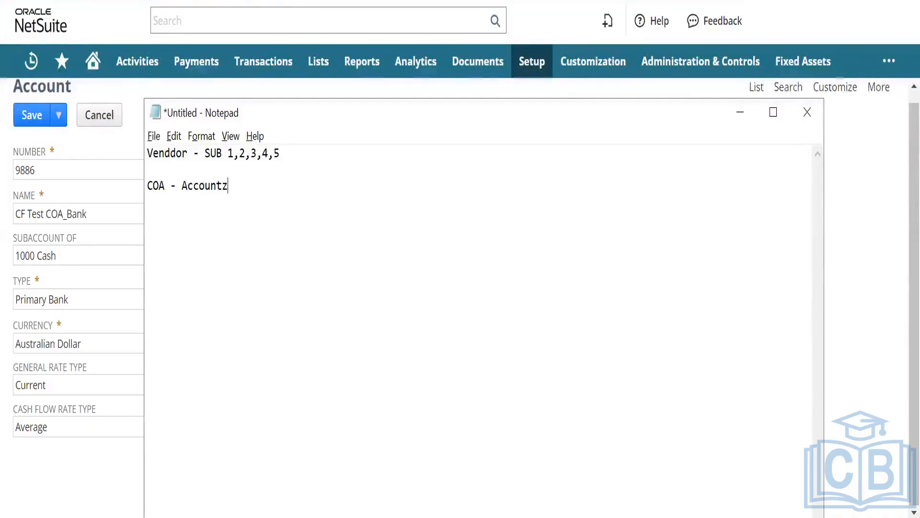
text(ivable -)
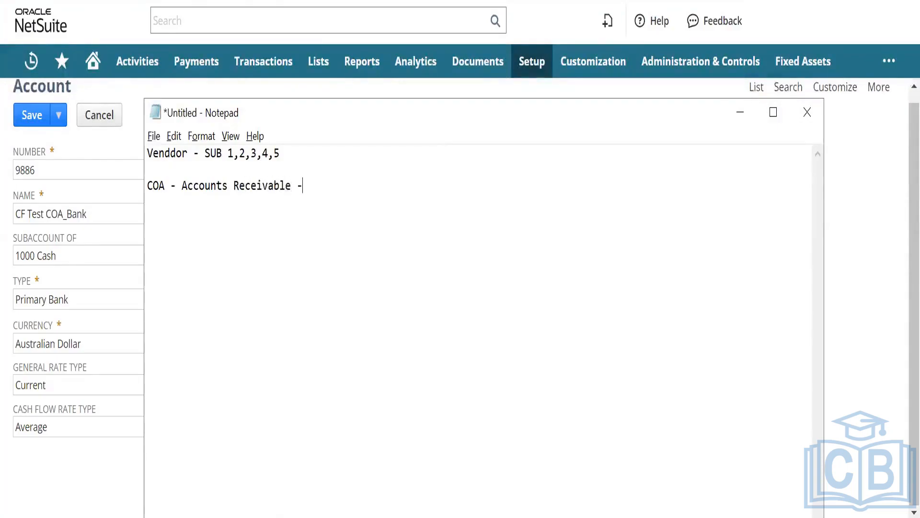
key(alt+Tab)
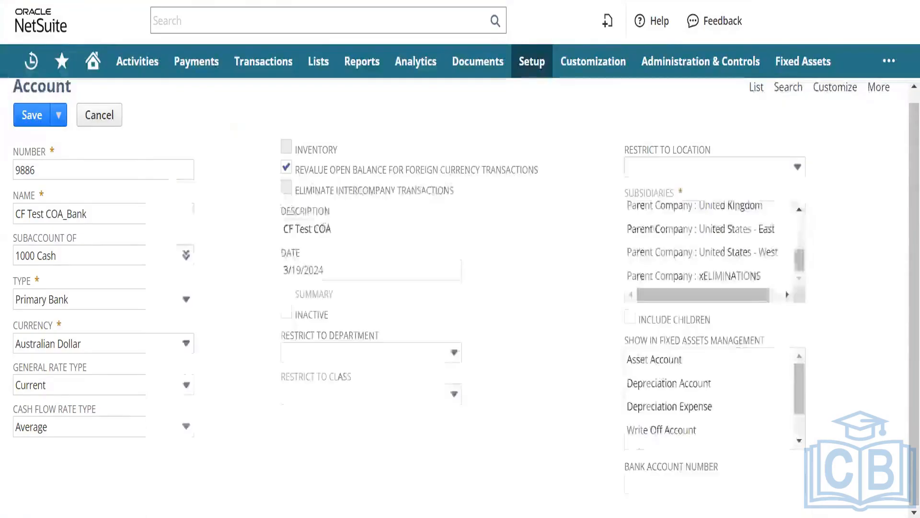
key(alt+Tab)
text(include childrem)
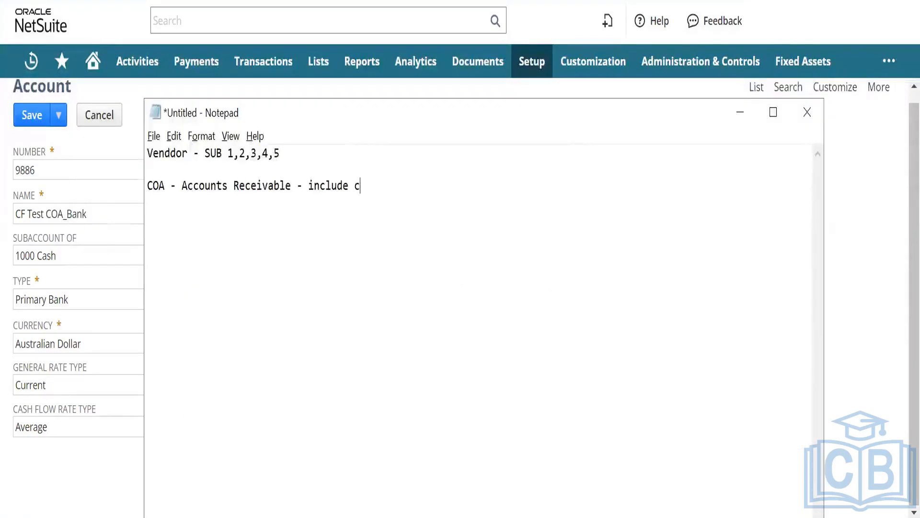
key(BackSpace)
text(n)
key(Left)
key(Left)
key(Left)
key(Left)
key(Left)
key(Left)
key(Left)
key(Left)
key(Left)
key(Left)
key(Left)
key(Left)
key(Left)
key(Left)
key(Left)
key(Left)
key(Left)
key(Left)
key(Left)
key(Left)
key(Right)
key(Right)
key(Right)
key(Right)
key(Right)
key(Right)
key(Right)
key(Right)
key(Right)
key(Right)
key(Right)
key(Right)
key(Right)
key(Right)
key(Right)
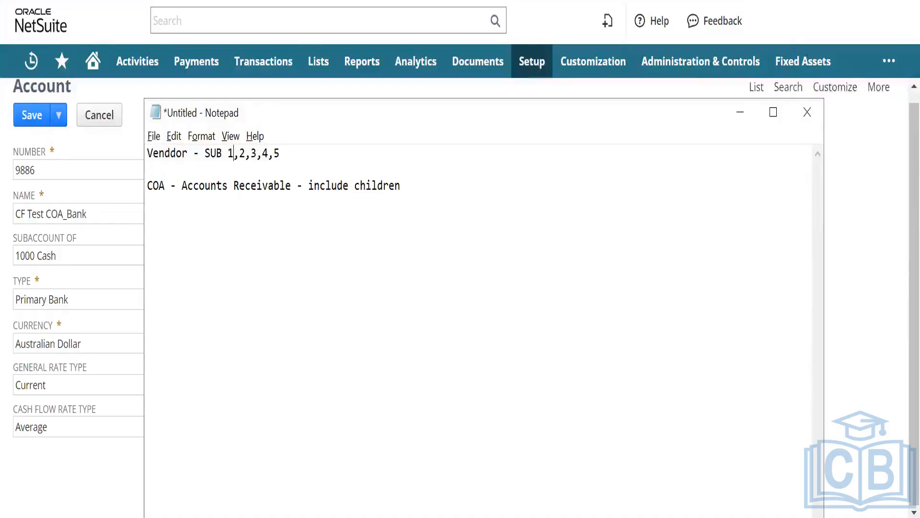
key(Right)
key(Right)
key(Right)
key(Right)
key(Right)
key(Right)
key(Right)
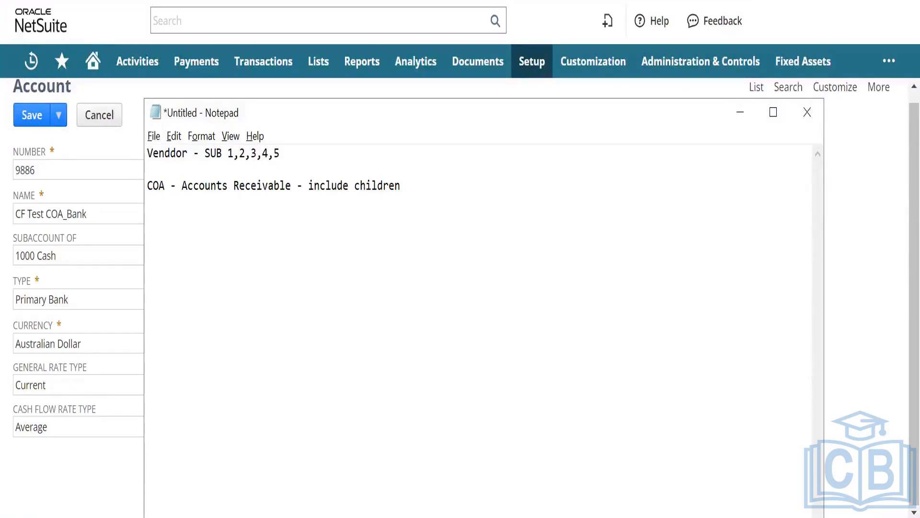
- Return to the NetSuite account form and assign the account to the subsidiary Parent Company : United States - East
key(alt+Tab)
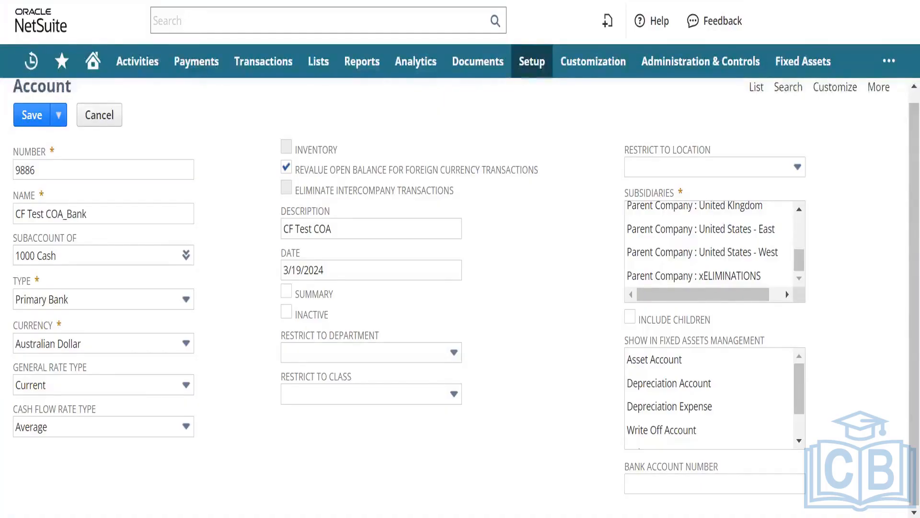
key(F5)
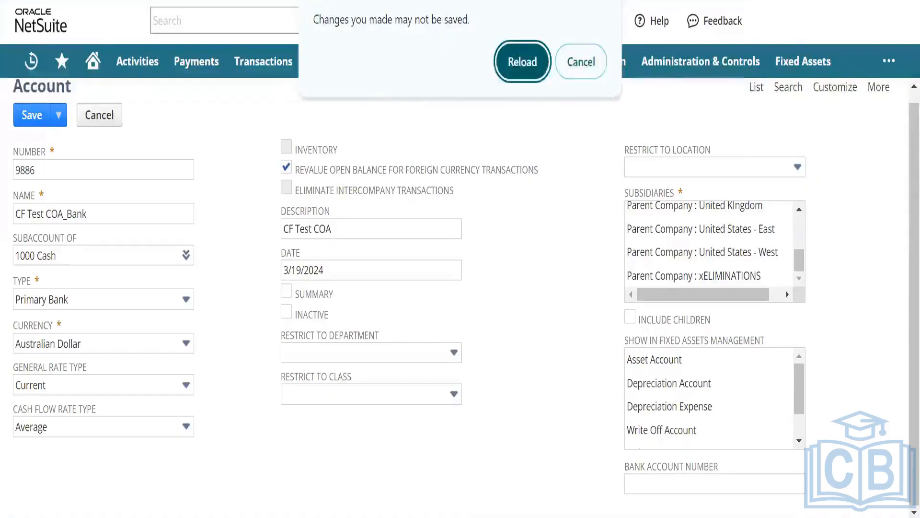
click(596, 62)
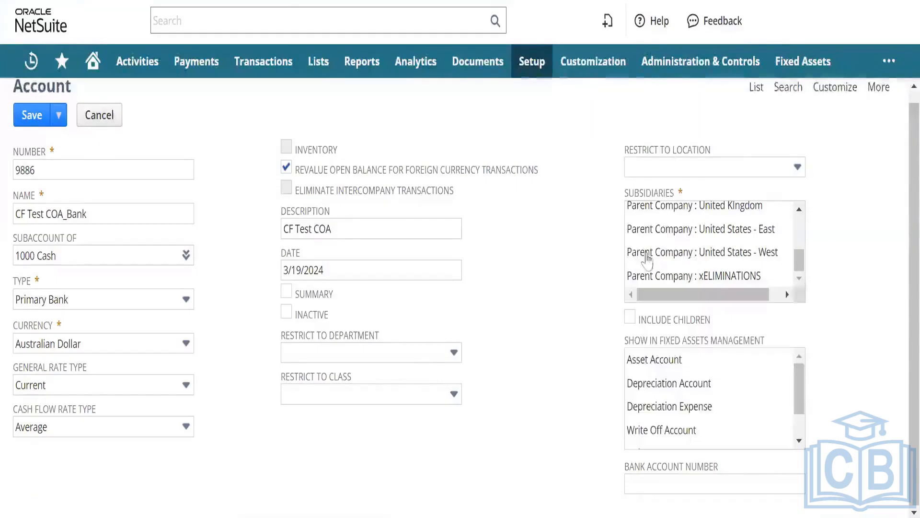
click(694, 240)
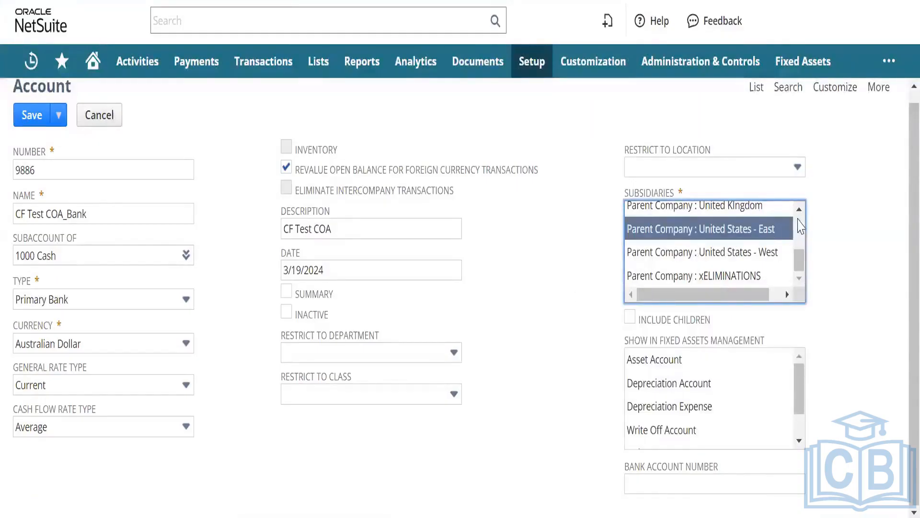
scroll(802, 219, up, 5)
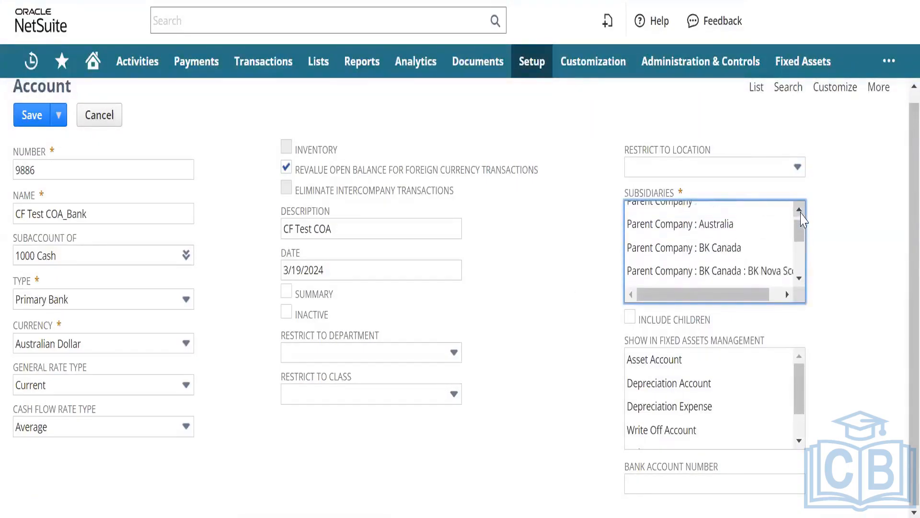
scroll(798, 281, down, 5)
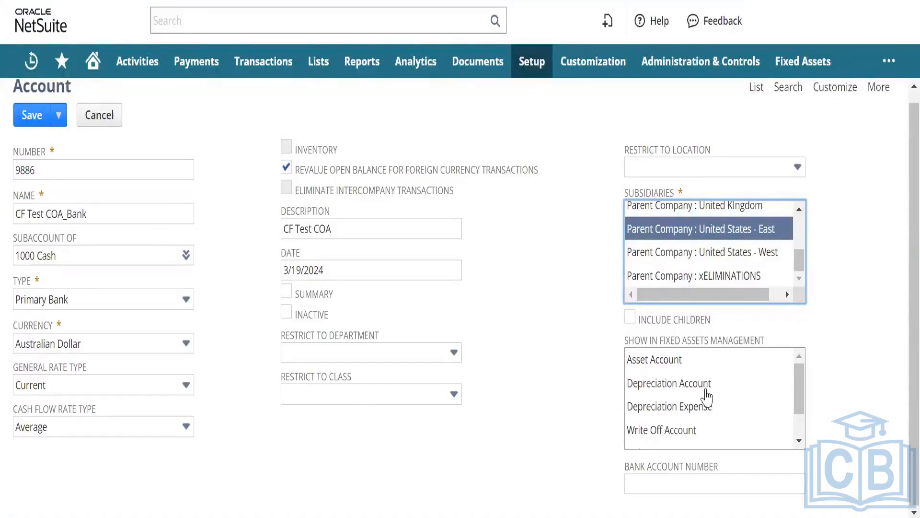
- Try selecting Asset Account and Depreciation Account for display in fixed assets management, and clear both selections
click(761, 365)
ctrl+click(747, 386)
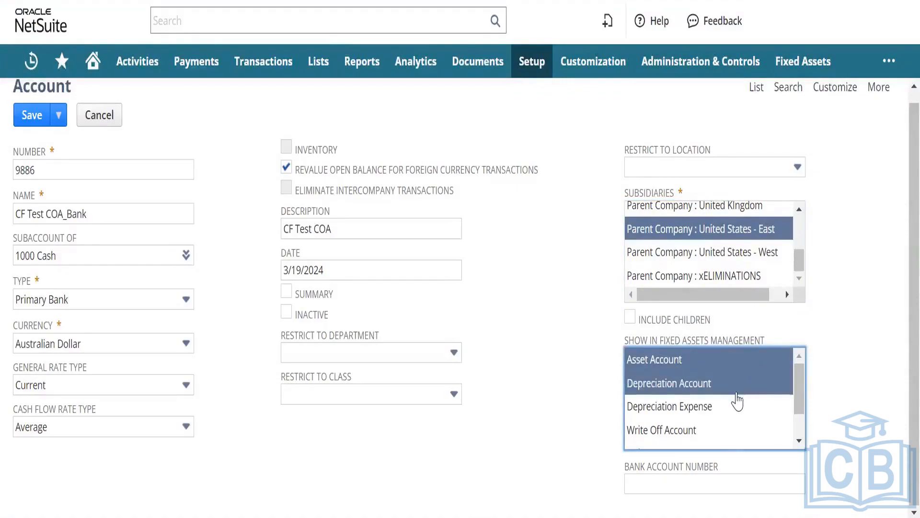
ctrl+click(739, 389)
ctrl+click(724, 367)
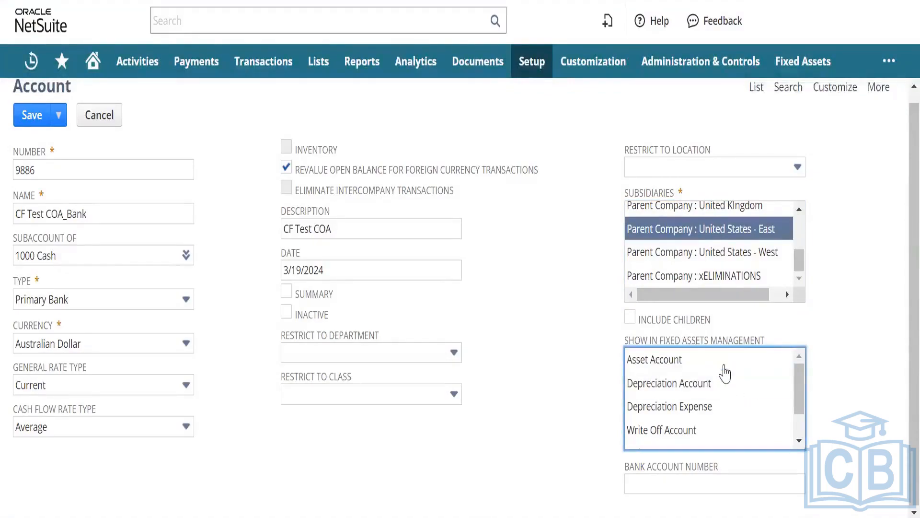
click(592, 356)
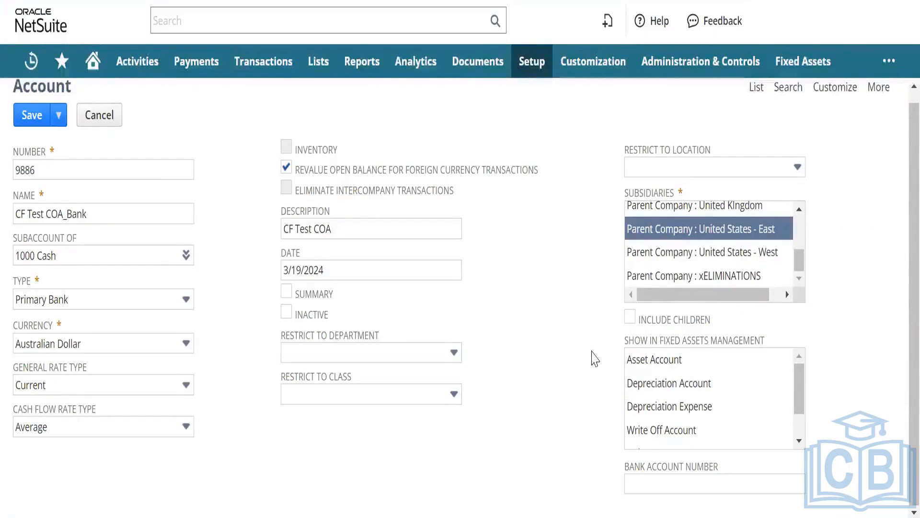
- Save the new bank account and look over its saved record
click(34, 120)
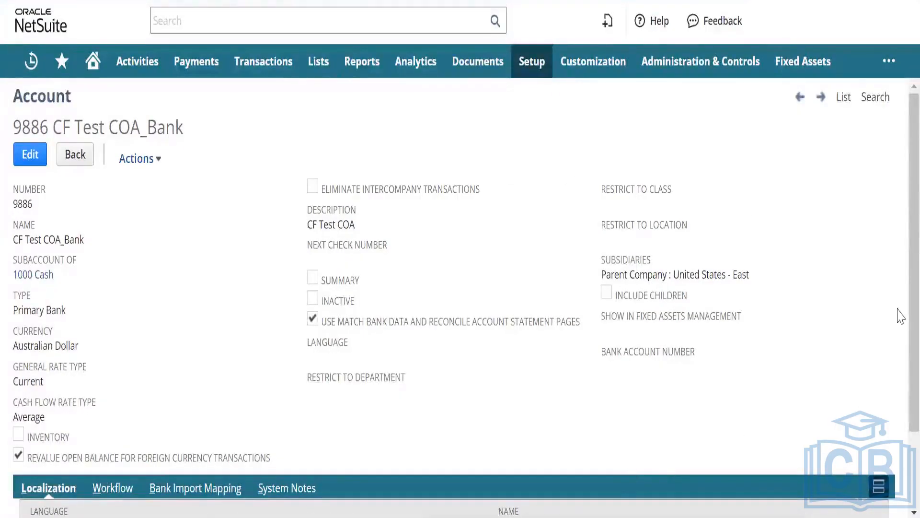
scroll(899, 389, down, 2)
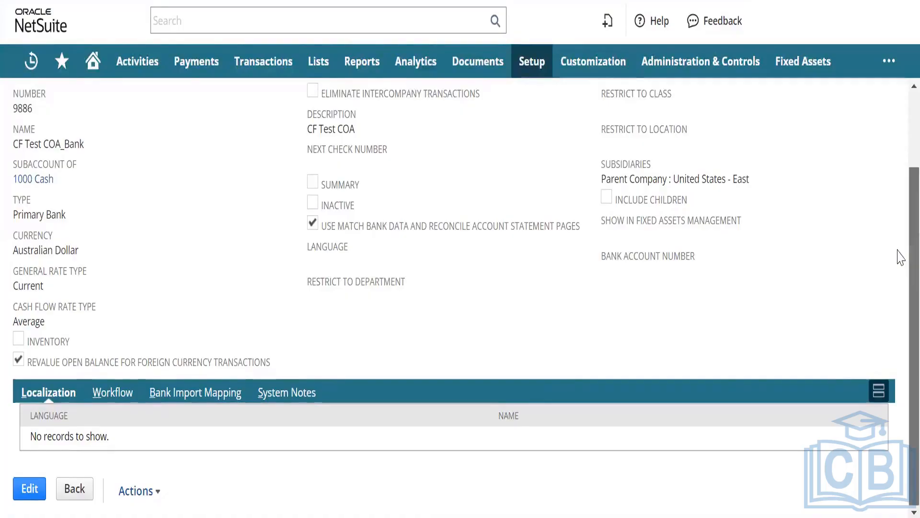
scroll(899, 240, up, 2)
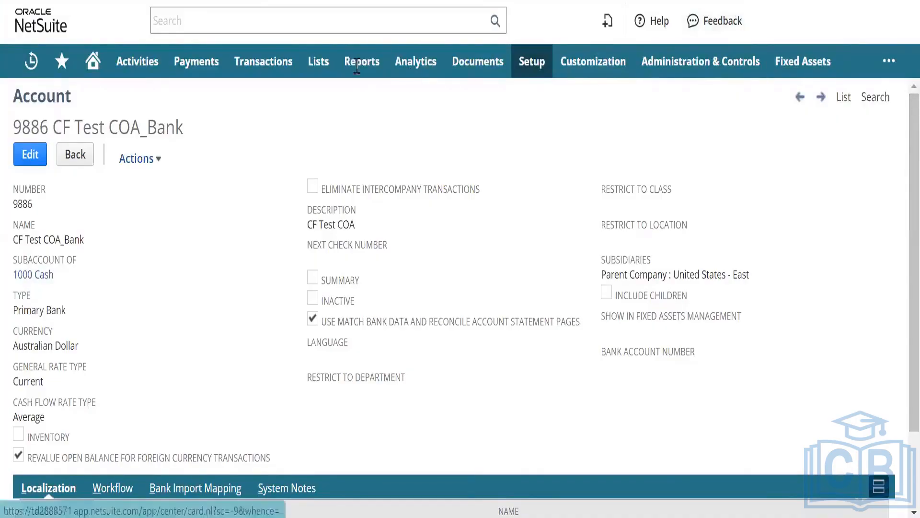
- Open the saved account for editing and view the accounts available as its parent
click(36, 163)
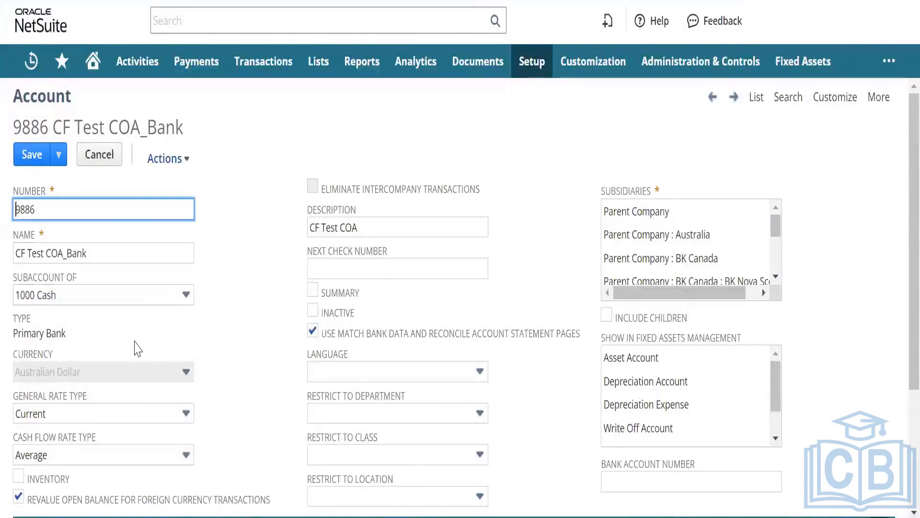
click(159, 297)
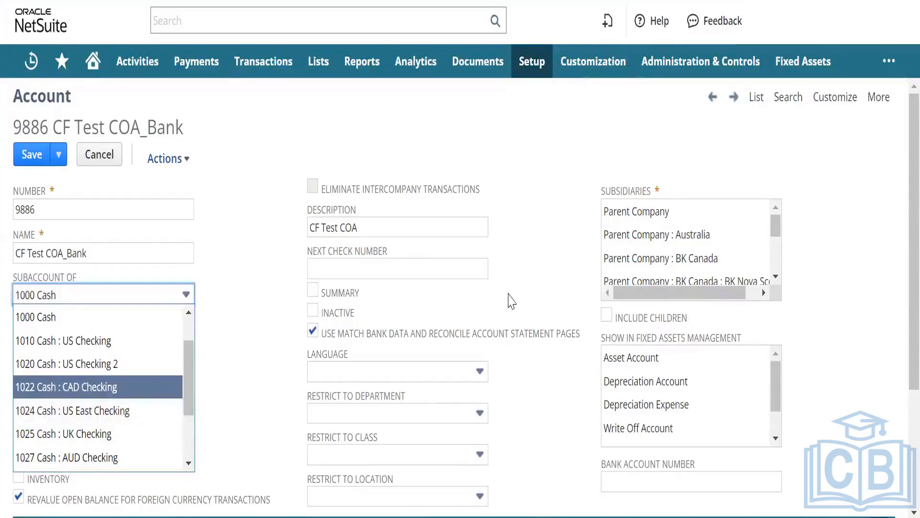
click(511, 301)
mouse_move(776, 231)
mouse_down()
mouse_move(781, 265)
mouse_move(777, 222)
mouse_up()
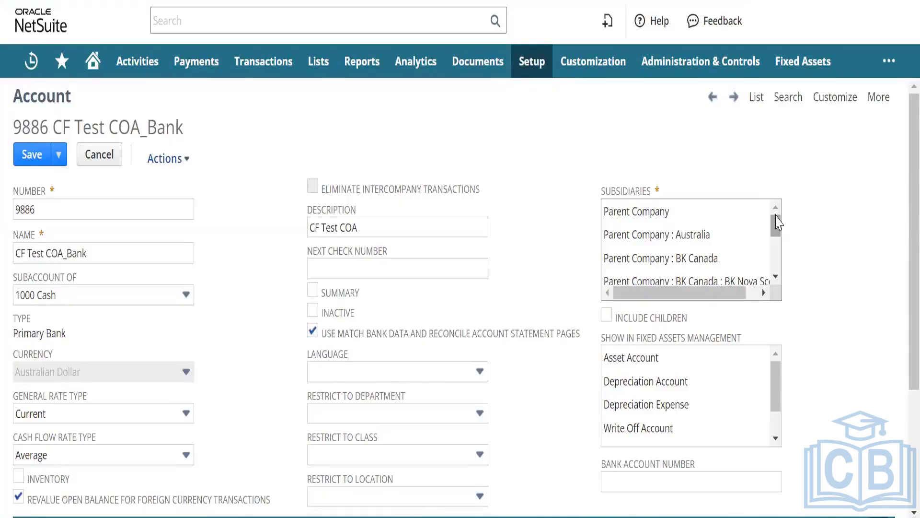
- View the options for restricting the account to a department, a class and a location
click(430, 413)
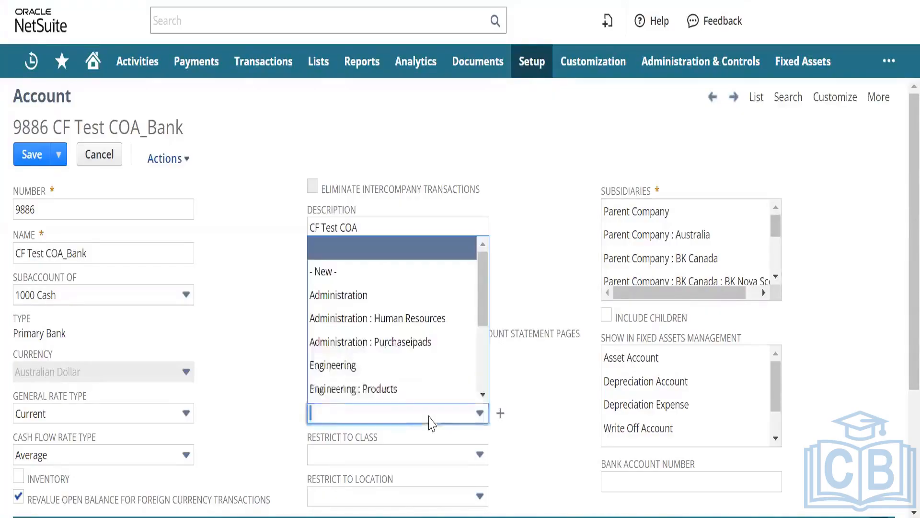
click(282, 383)
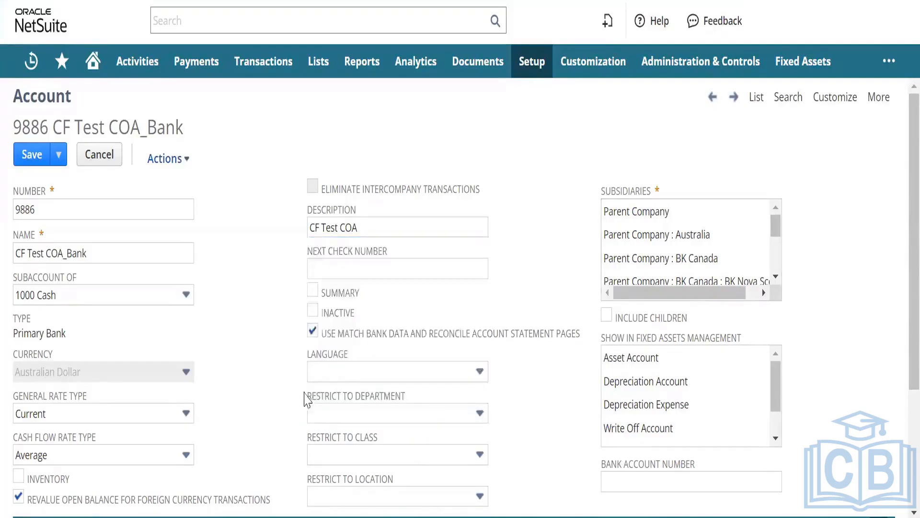
click(354, 450)
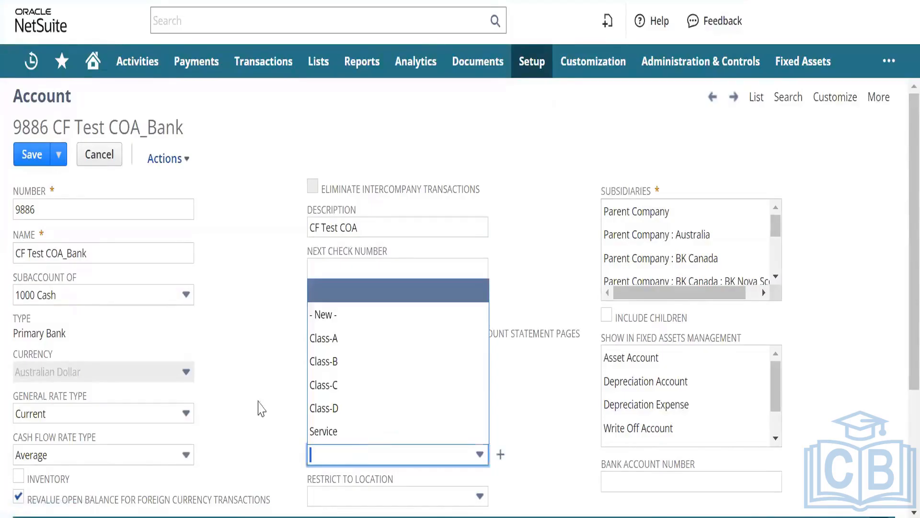
click(253, 402)
click(334, 495)
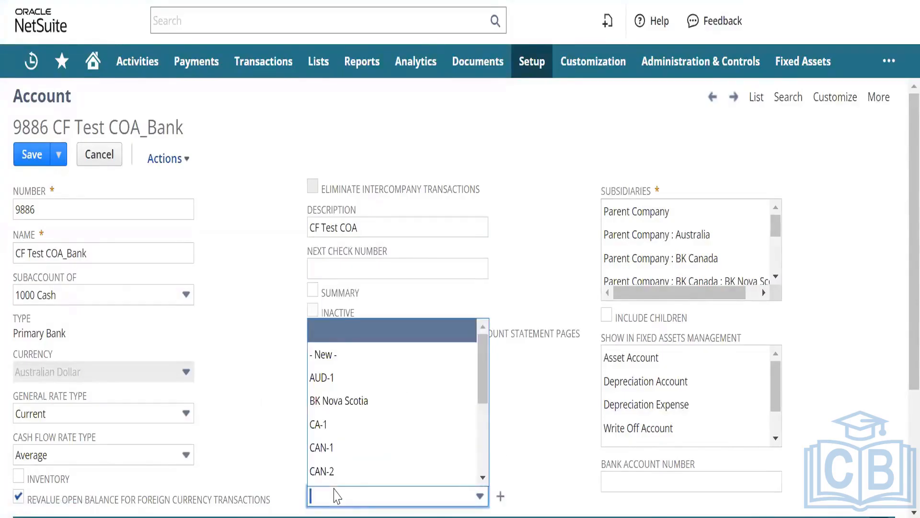
click(256, 402)
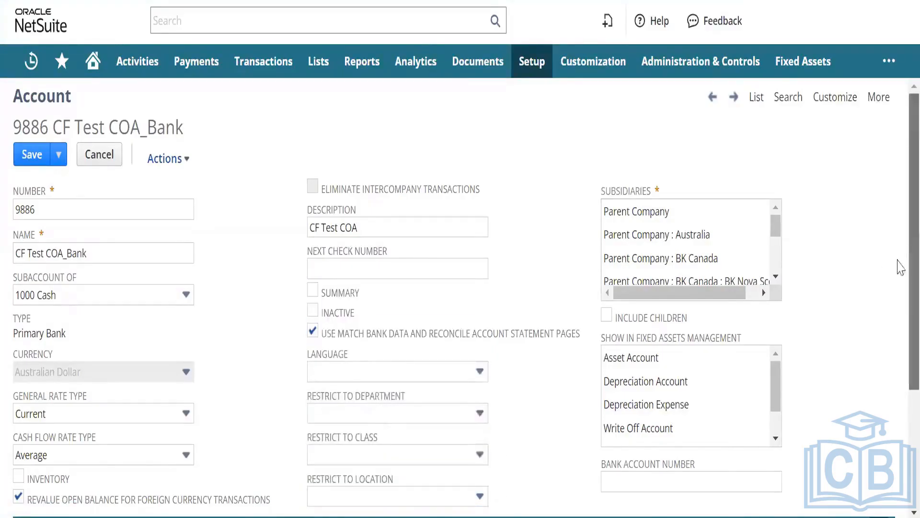
scroll(900, 248, down, 3)
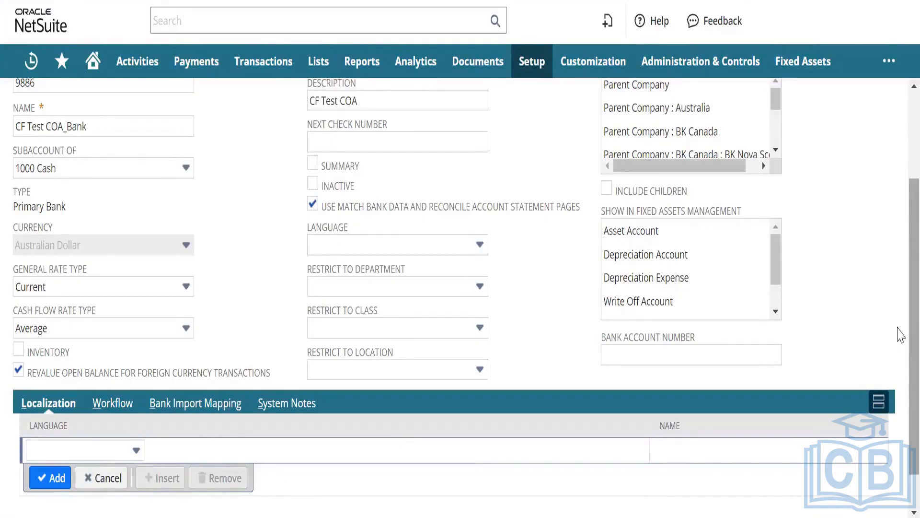
scroll(900, 331, up, 3)
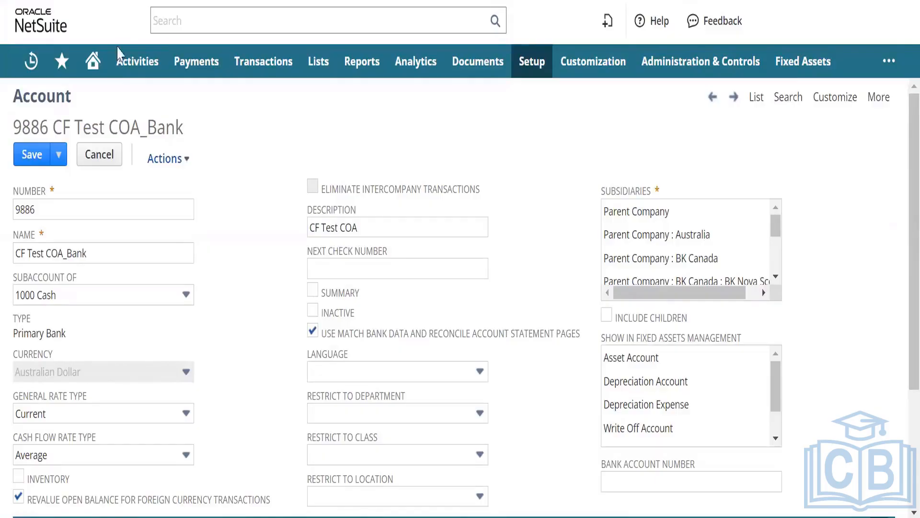
mouse_move(94, 65)
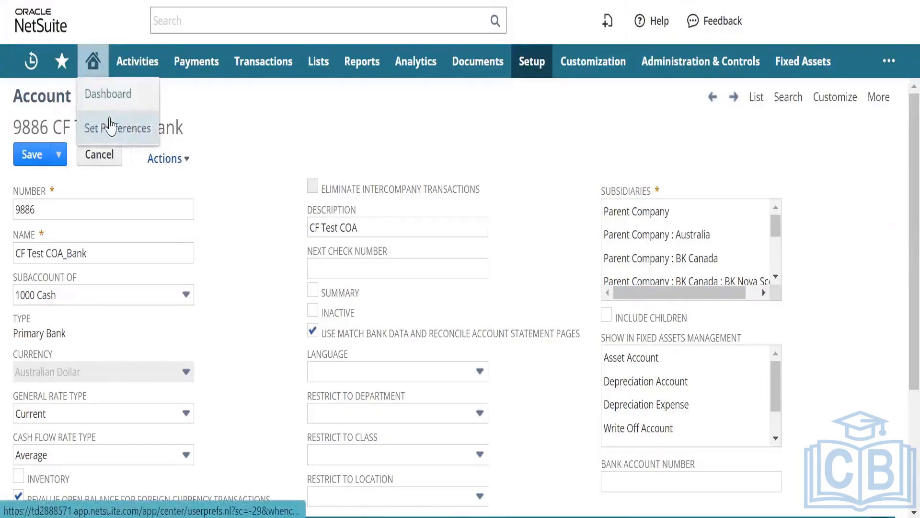
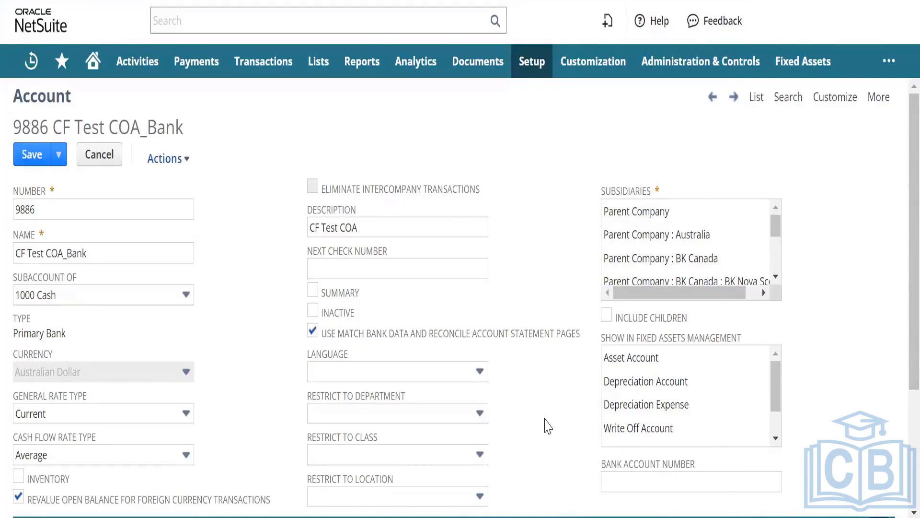
- Switch to Notepad and replace the entire note with the line "Employee Access" followed by the line "SUB"
key(alt+Tab)
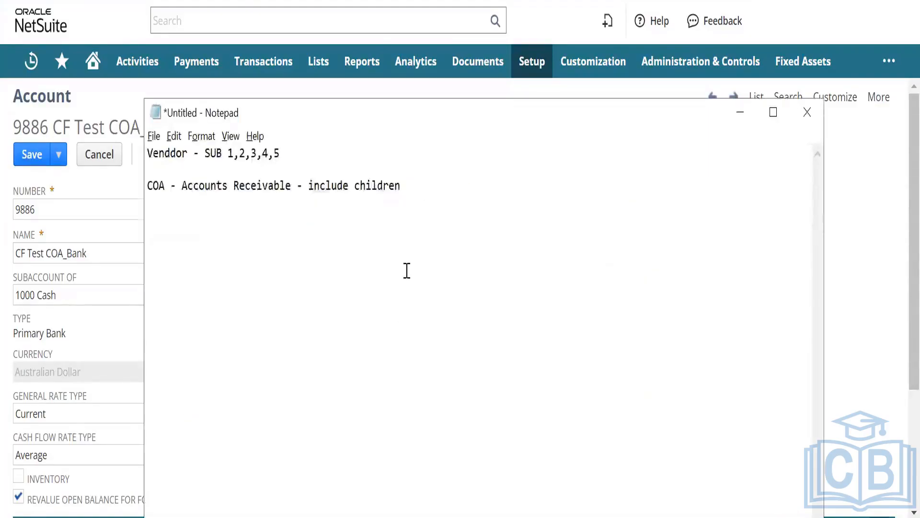
key(ctrl+a)
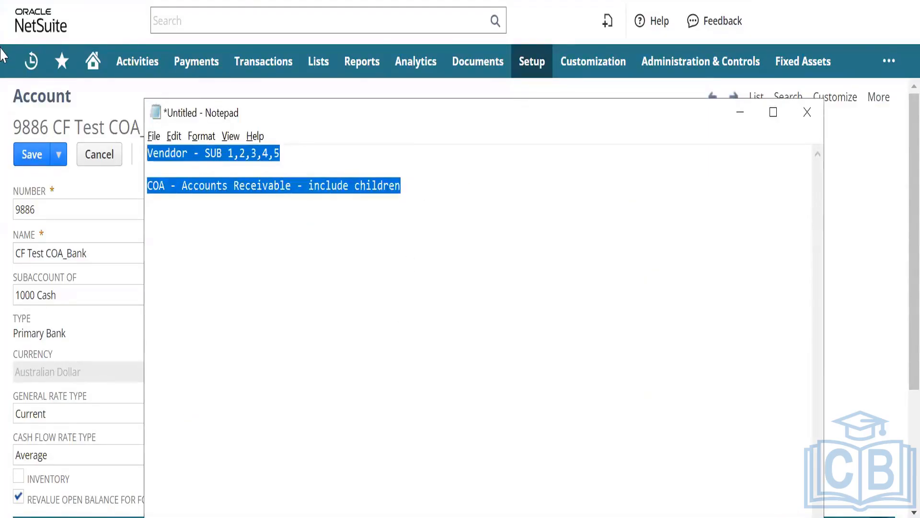
text(SUB)
key(Return)
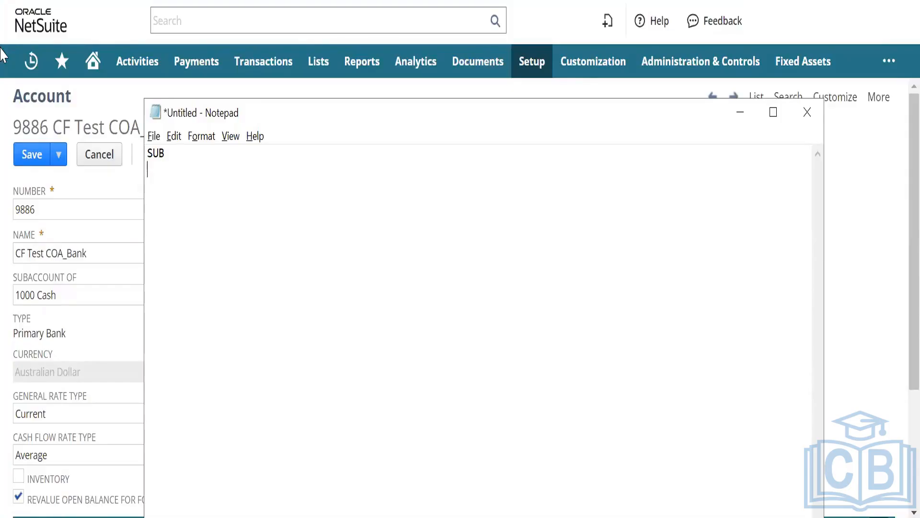
key(Up)
key(Return)
key(Up)
text(Employee Access)
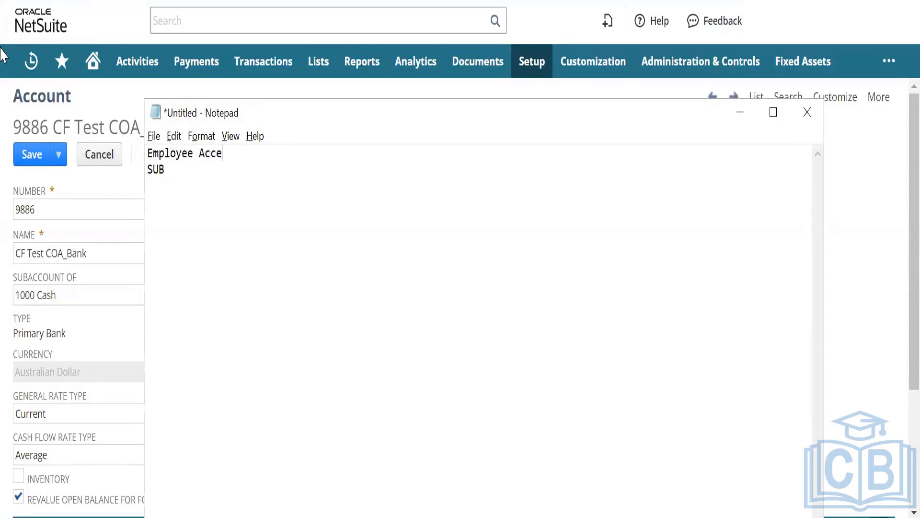
- Insert the line "Bundle Installation" above "Employee Access" as the first line of the note
key(Down)
key(Return)
key(Up)
key(Up)
key(Return)
key(Up)
text(Bundle Ins)
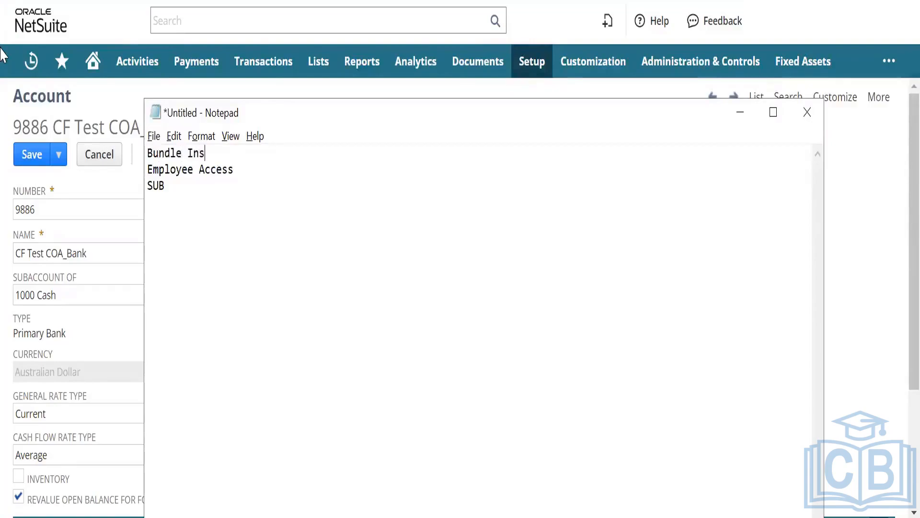
text(tallation)
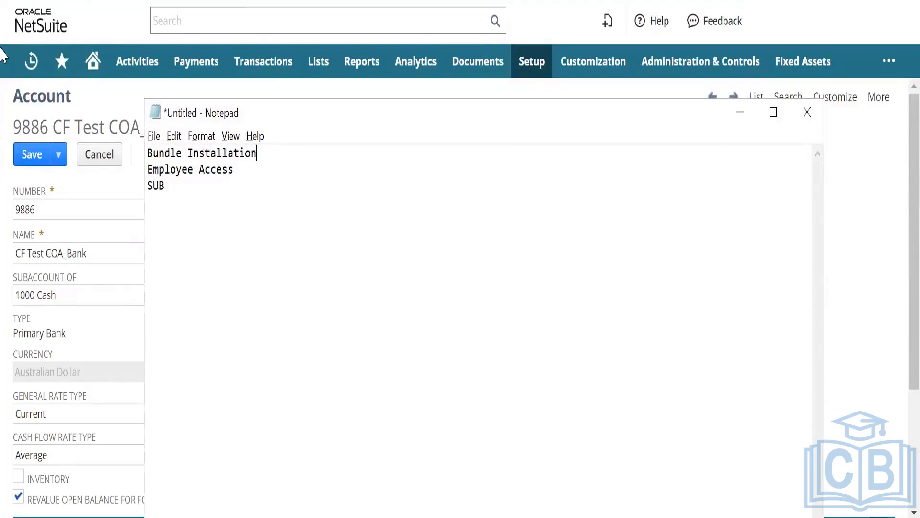
- Insert the lines "Enable Features" and "Accounting Preferences" between "Bundle Installation" and "Employee Access"
key(Return)
text(Enable )
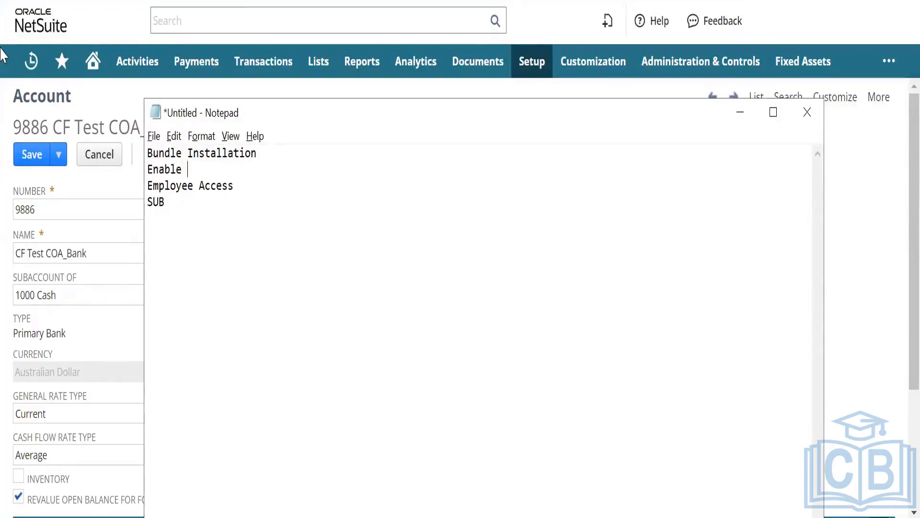
text(Features)
key(Return)
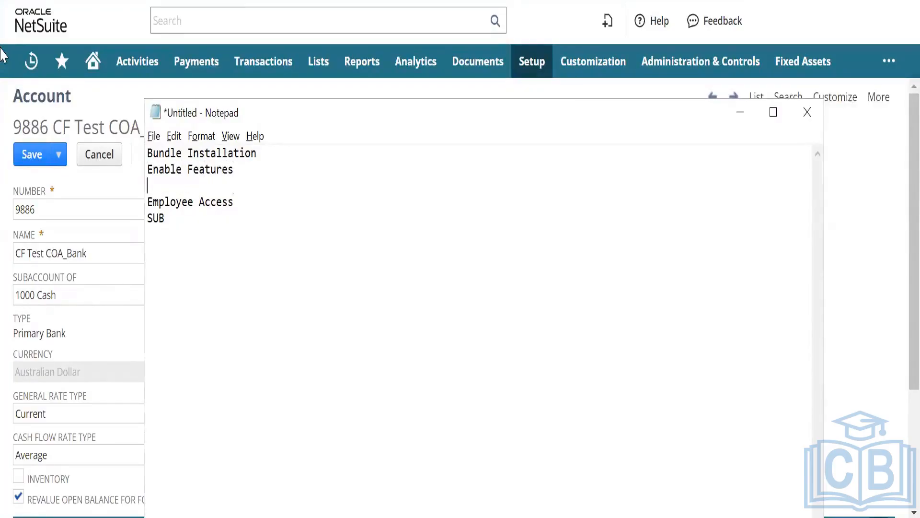
text(Accounting Preferences)
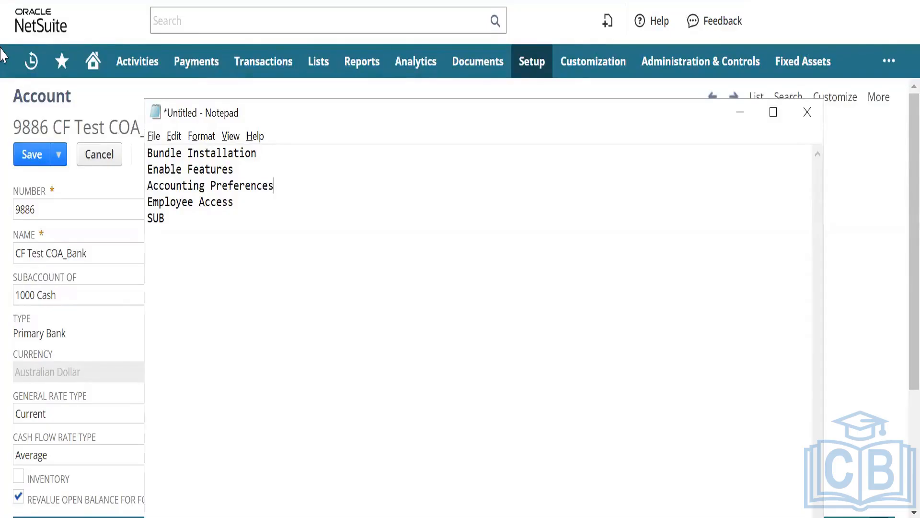
- Append "- Module wise R2R,O2c,p2p,p2c,l2q" to the "Enable Features" line of the note
key(Up)
text(- Module)
text( w)
key(BackSpace)
text(wise)
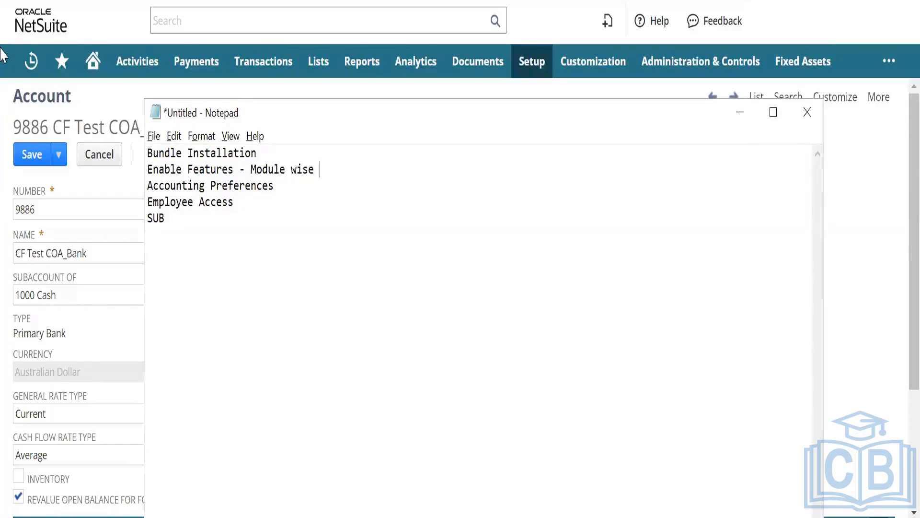
text( R2R,O2c,p2)
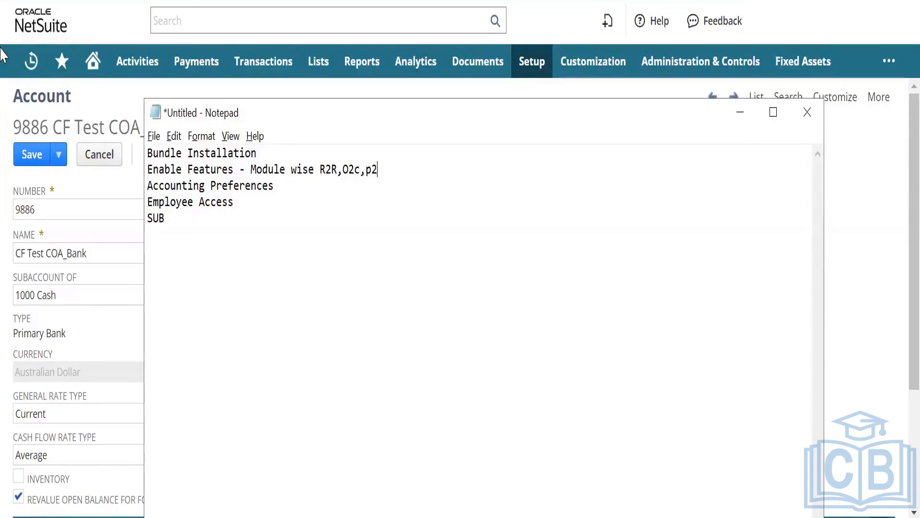
text(p,p2c)
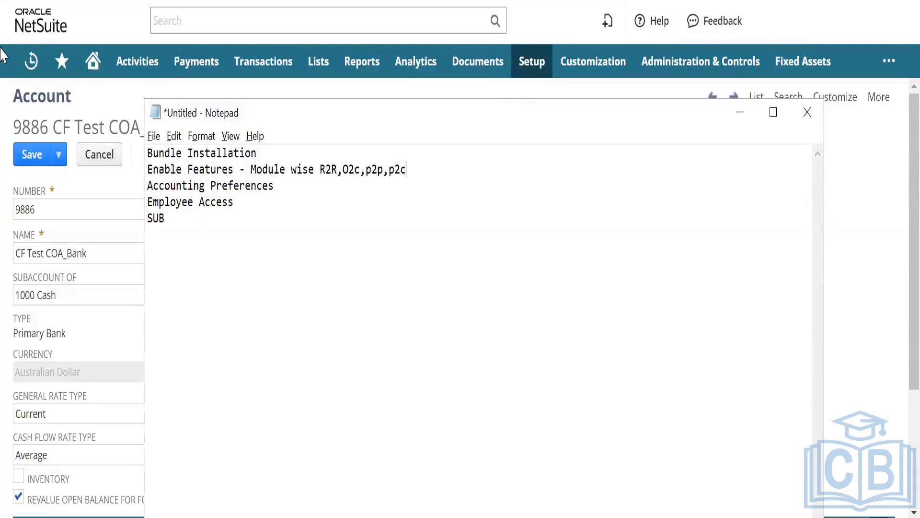
text(,l2q)
- Copy "Module wise R2R,O2c,p2p,p2c,l2q" from the "Enable Features" line to the end of the "Accounting Preferences" line
key(Left)
key(End)
key(shift+Left)
key(shift+Left)
key(shift+Left)
key(shift+Left)
key(shift+Left)
key(shift+Left)
key(shift+Left)
key(shift+Left)
key(shift+Left)
key(shift+Left)
key(shift+Left)
key(shift+Left)
key(shift+Left)
key(shift+Left)
key(shift+Left)
key(shift+Left)
key(shift+Left)
key(shift+Left)
key(shift+Left)
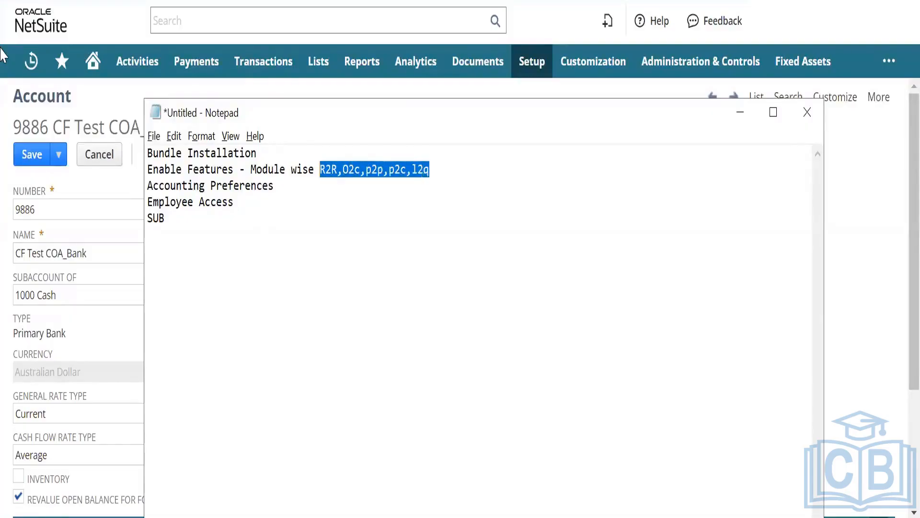
key(shift+Left)
key(shift+Left)
key(shift+Left)
key(shift+Left)
key(shift+Left)
key(shift+Left)
key(shift+Left)
key(shift+Left)
key(shift+Left)
key(shift+Left)
key(shift+Left)
key(shift+Left)
key(ctrl+c)
key(Down)
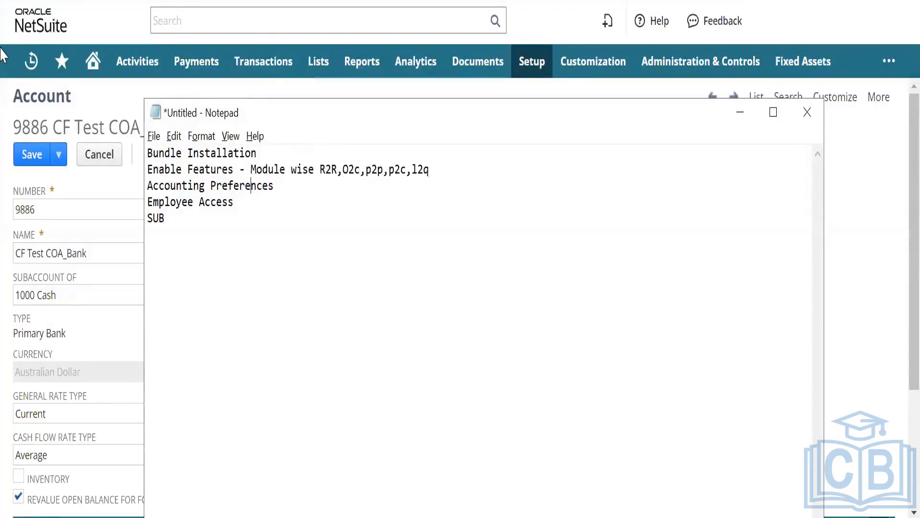
key(Right)
key(Right)
key(Right)
key(Right)
key(ctrl+v)
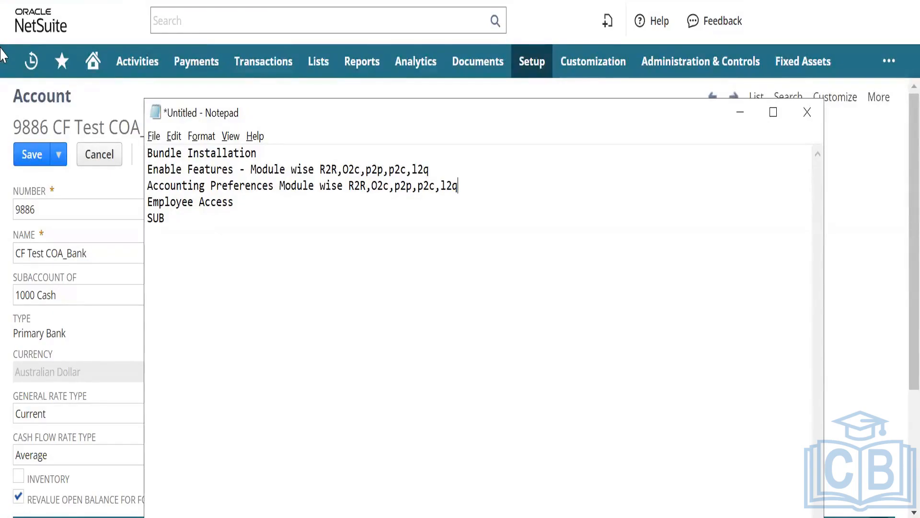
- Move the "Employee Access" line directly below "Bundle Installation" and remove the blank line left above "SUB"
key(Down)
key(shift+Left)
key(shift+Left)
key(shift+Left)
key(shift+Left)
key(shift+Left)
key(shift+Left)
key(shift+Left)
key(shift+Left)
key(shift+Left)
key(shift+Left)
key(shift+Left)
key(shift+Left)
key(shift+Left)
key(shift+Left)
key(shift+Left)
key(BackSpace)
key(Up)
key(Up)
key(Up)
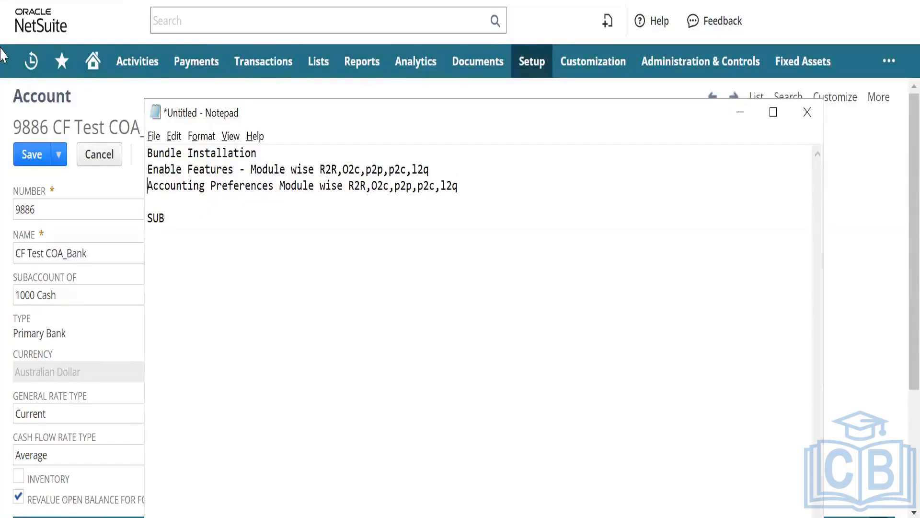
key(Down)
key(Return)
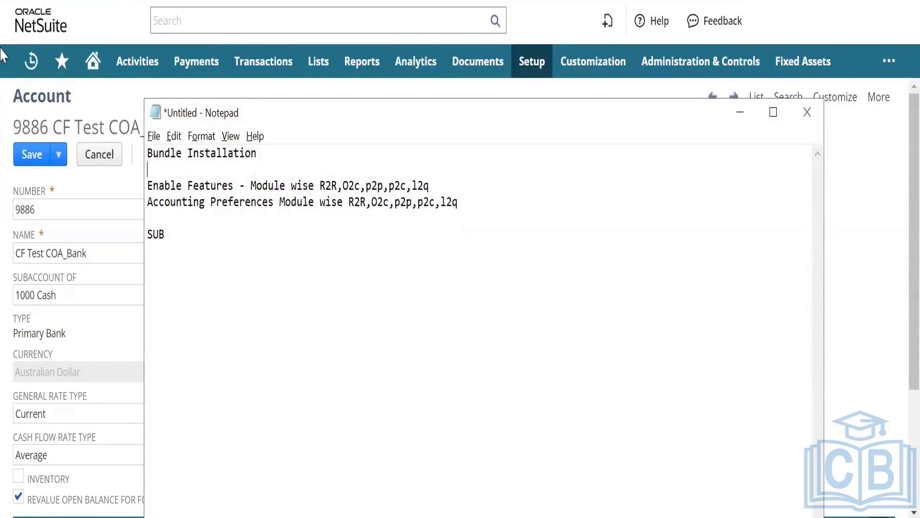
key(ctrl+v)
key(Down)
key(Down)
key(Up)
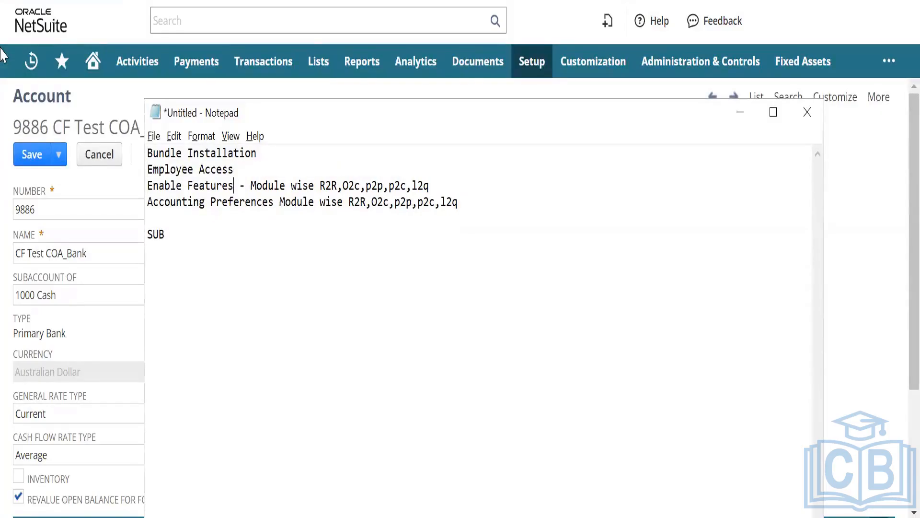
key(Down)
key(Delete)
- Change the line "SUB" to "Subsidiary"
key(Right)
key(Right)
key(Right)
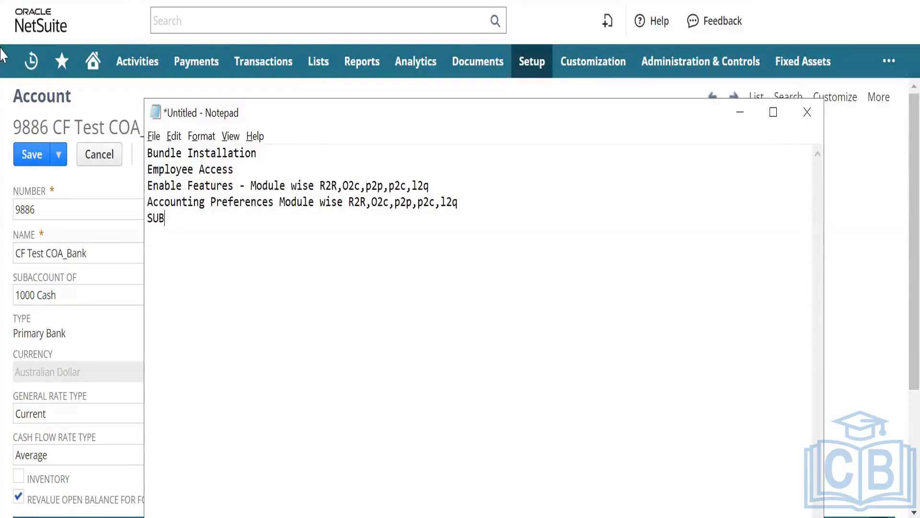
key(BackSpace)
key(BackSpace)
text(ubsidiary)
- Add the lines "Department", "Location" and "Class" below "Subsidiary"
key(Return)
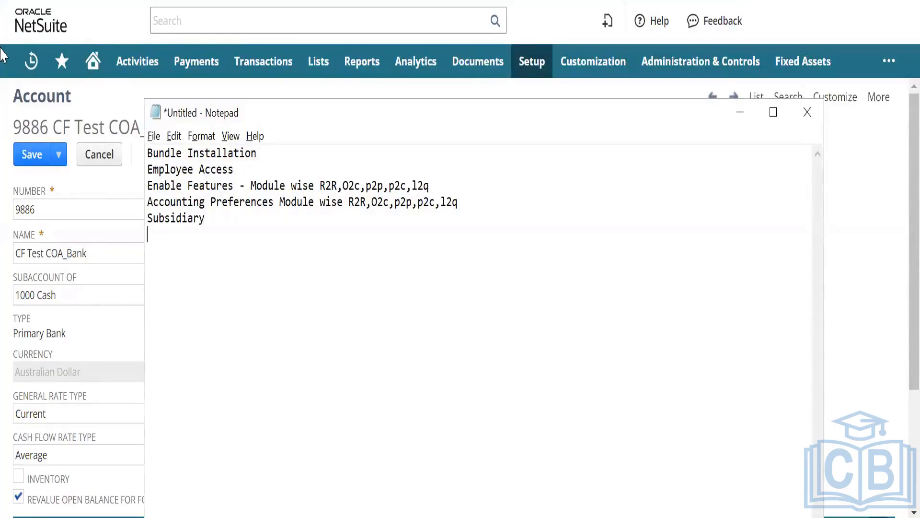
text(Department)
key(Return)
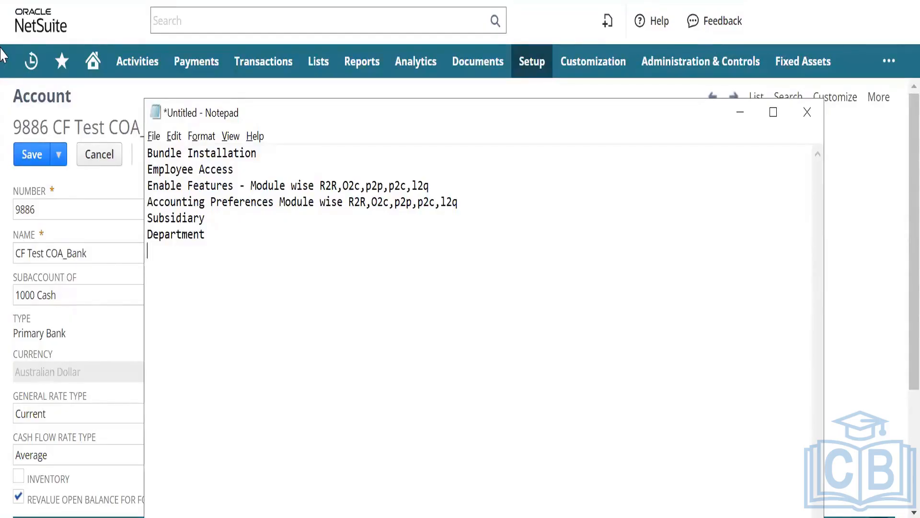
text(Location)
key(Return)
text(Class)
- Insert the heading line "Segmentation:" directly above "Subsidiary"
key(Up)
key(Up)
key(Up)
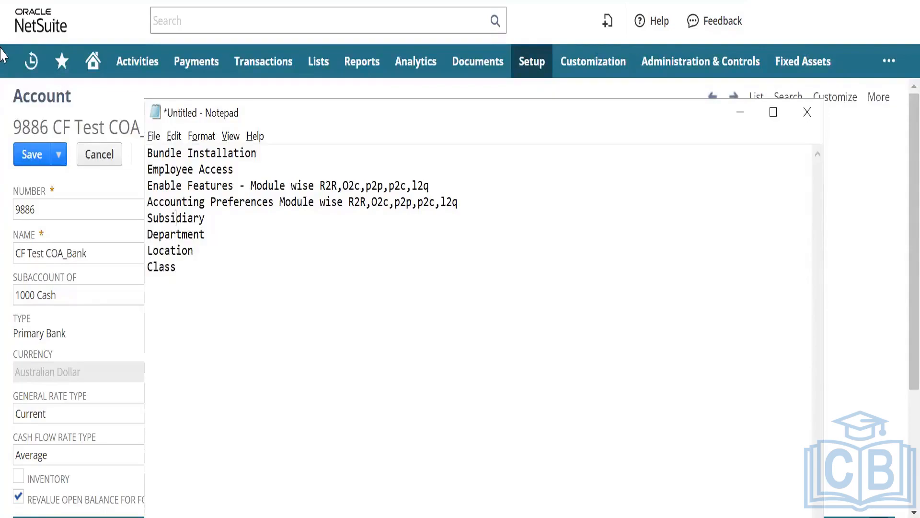
key(Left)
key(Left)
key(Left)
key(Left)
key(Left)
key(Return)
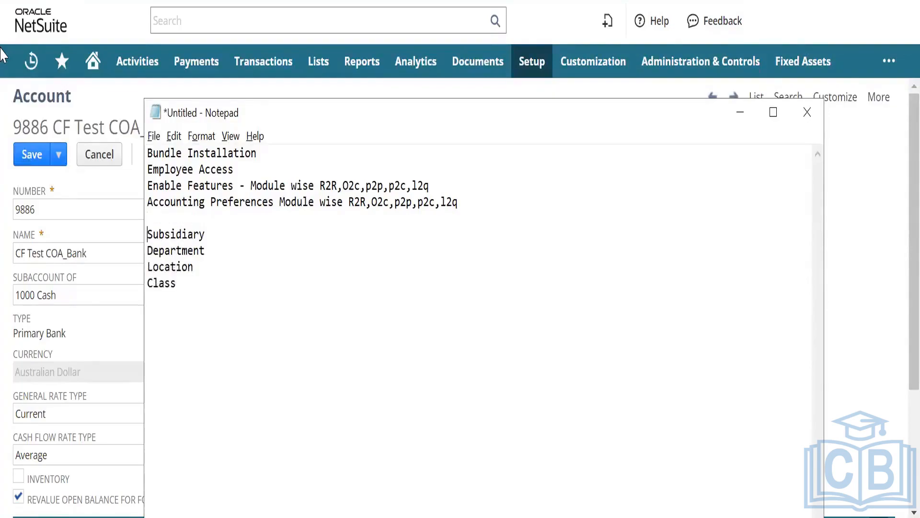
key(Up)
text(Segmentatio)
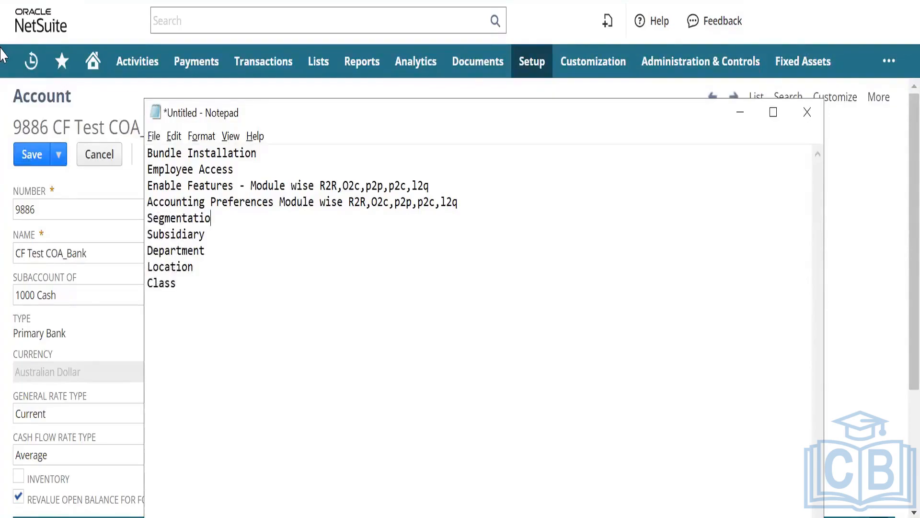
text(n:)
- Add the line "Chart of Accounts" below "Class", separated by a blank line
key(Down)
key(Down)
key(Down)
key(Return)
key(Return)
text(Chart of Accounts)
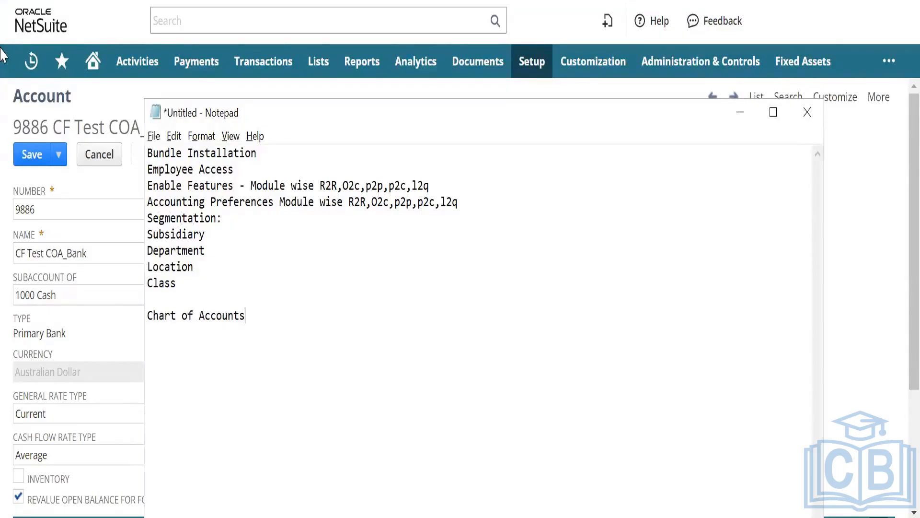
- Add the lines "Vendors" and "Customers" below "Chart of Accounts", each preceded by a blank line
key(Return)
key(Return)
text(Vendors)
key(Return)
key(Return)
text(Customers)
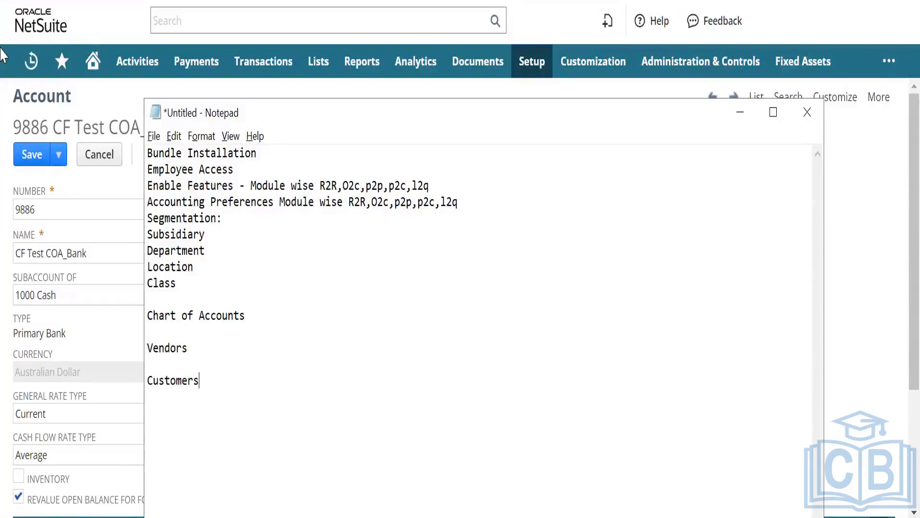
- Add the line "Items - Types , INV< non-iv,assembly" below "Customers" after a blank line
key(Return)
key(Return)
text(Items - Types , INV< no)
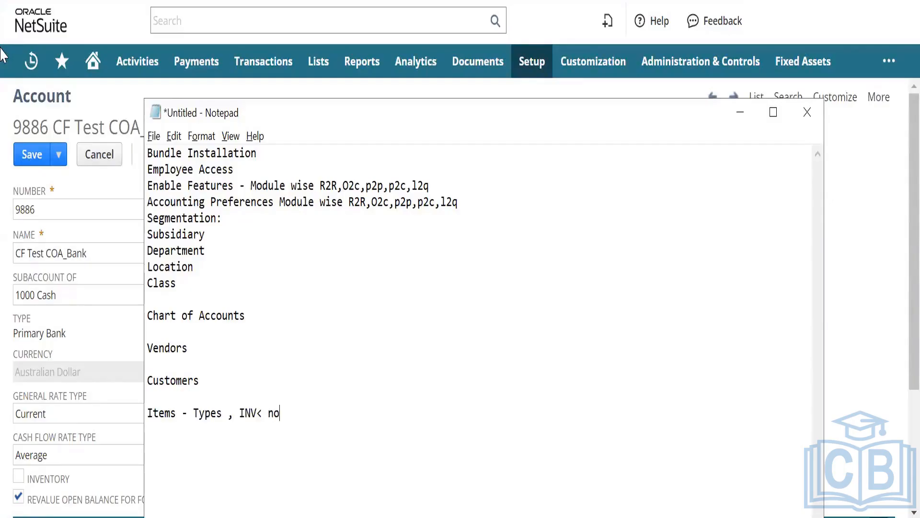
text(n-iv,assembly)
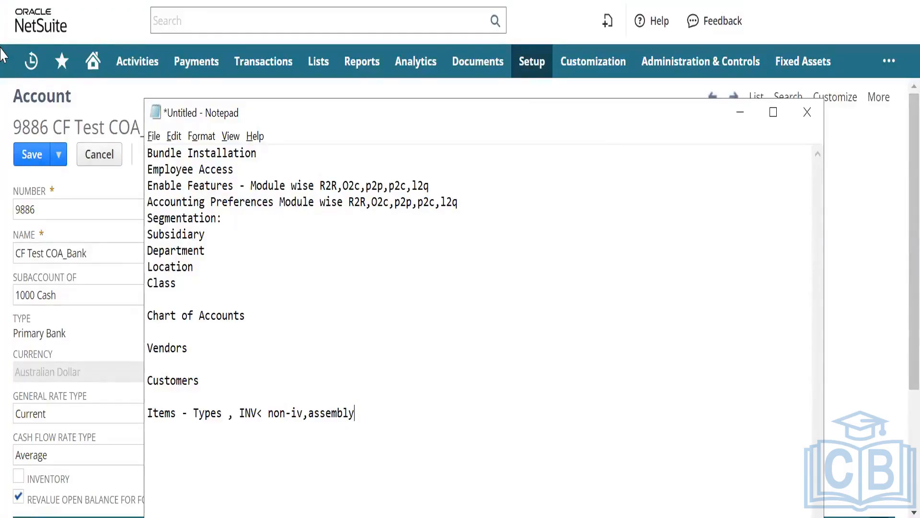
- Add the line "Walkthrough - R2R, P2P, O2C, L2Q, P2C, M2ROI, D2B" at the end of the note after a blank line
key(Return)
key(Return)
text(Walkthrough)
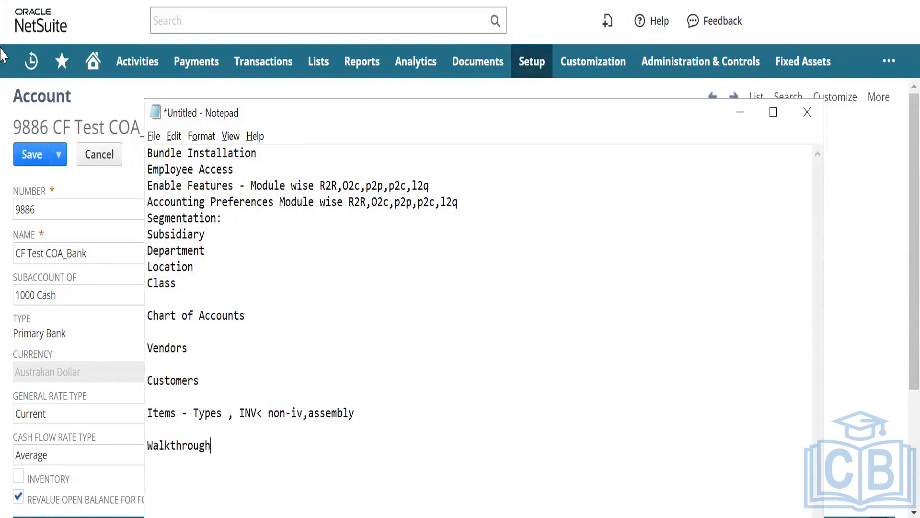
text( - R2R, P2P, O2C,)
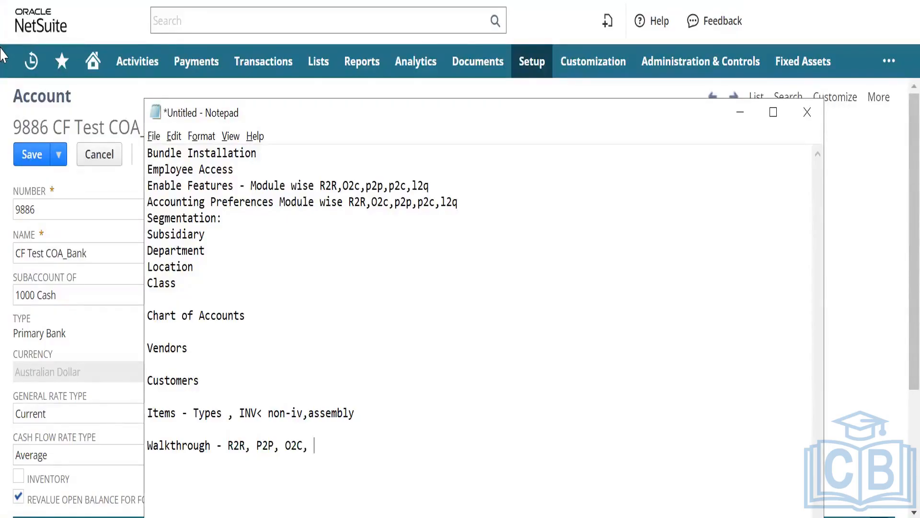
text( L2Q, P2C, M2R)
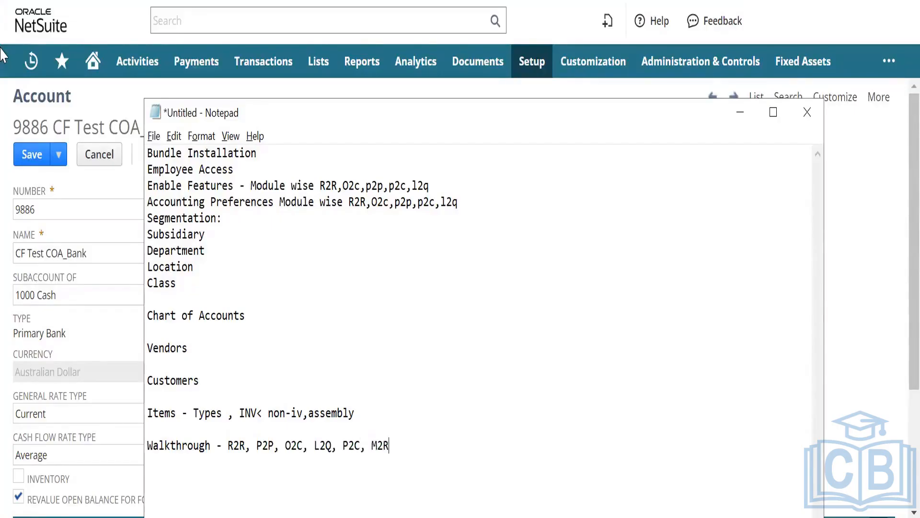
text(OI, D2B)
- Go through the outline from "Bundle Installation" downward and append "- CREATED" to the "Vendors" line
click(272, 153)
key(Down)
key(Down)
key(Right)
key(ctrl+Right)
key(Down)
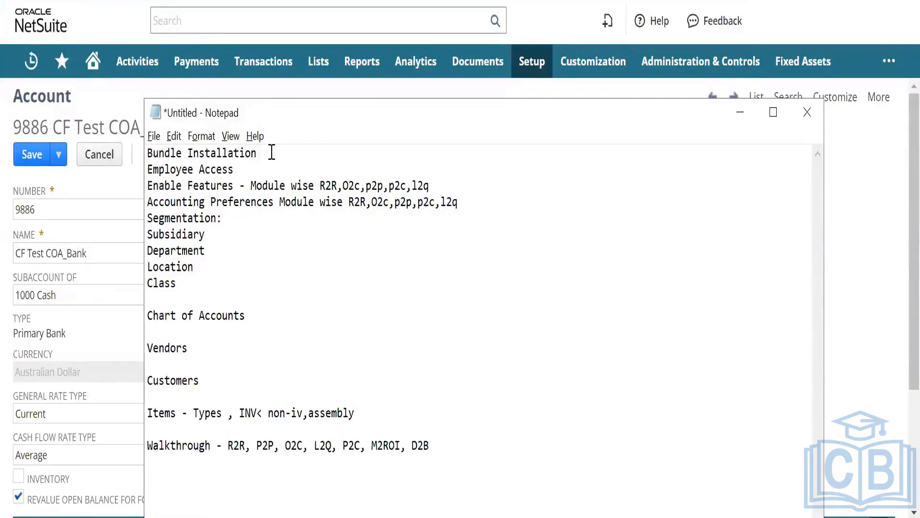
key(Down)
key(Down)
key(Down)
key(Down)
key(Down)
key(Down)
key(Down)
key(Down)
key(Down)
key(Down)
key(Down)
key(Up)
key(Up)
key(Up)
key(Up)
key(Up)
key(Right)
key(Right)
key(Right)
key(Right)
key(End)
text(- CREATED)
key(Down)
key(Down)
key(Down)
key(Down)
key(Right)
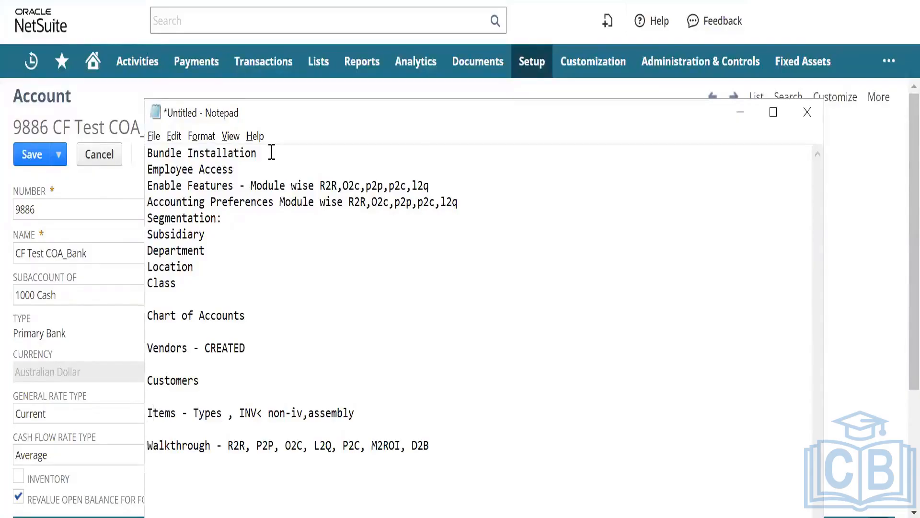
- Append "- CREATED" to the end of the "Items - Types , INV< non-iv,assembly" line
key(Right)
key(Right)
key(Right)
key(Right)
key(Right)
key(Right)
key(Right)
key(Right)
key(Right)
key(Right)
key(Right)
key(Right)
key(Right)
key(Right)
key(Right)
key(Right)
key(Right)
key(Right)
key(Right)
key(Right)
key(Left)
key(Left)
key(Right)
text(- CREATED)
- Add the line "EXPENSE - CREATED" directly below the "Items" line
key(Return)
text(oPEN)
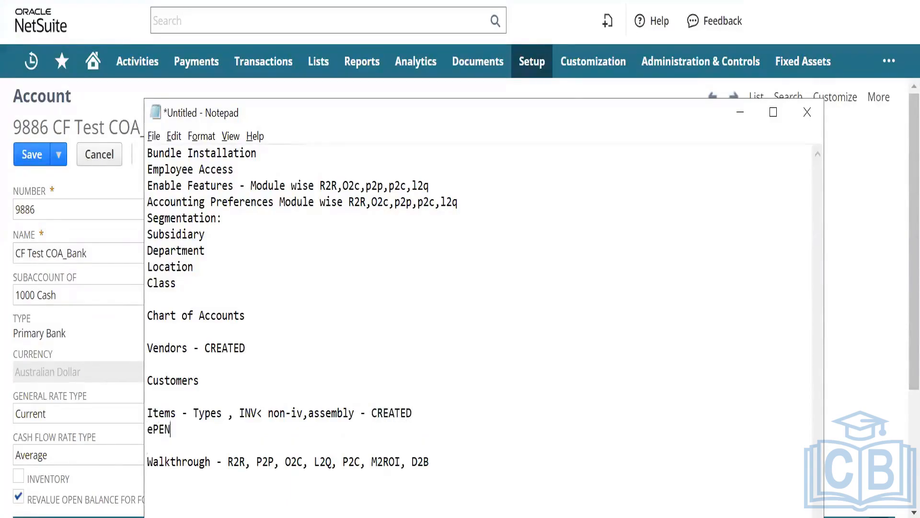
key(BackSpace)
key(BackSpace)
key(BackSpace)
key(BackSpace)
text(EXPENSE - CREATED)
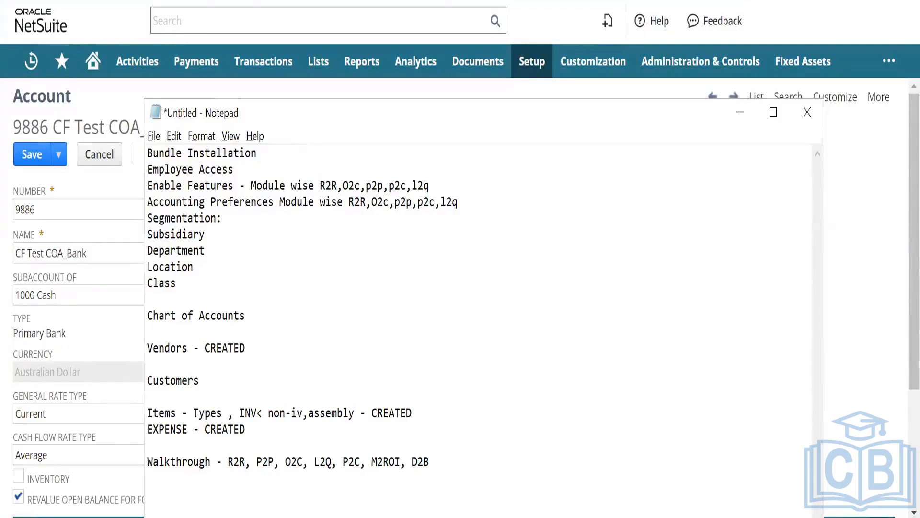
- Add the line "TAX STRUCTURE - CREATED" directly below the "EXPENSE" line
key(Return)
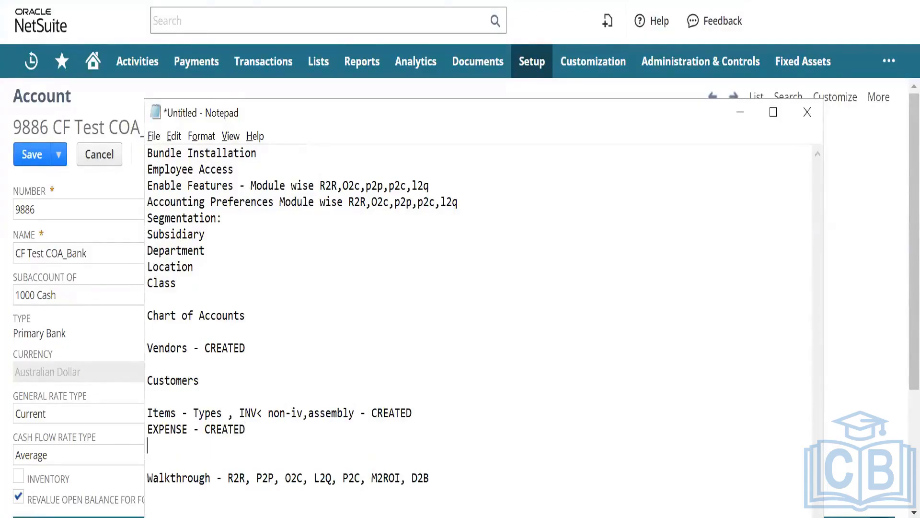
text(TAX STRUCTURE -)
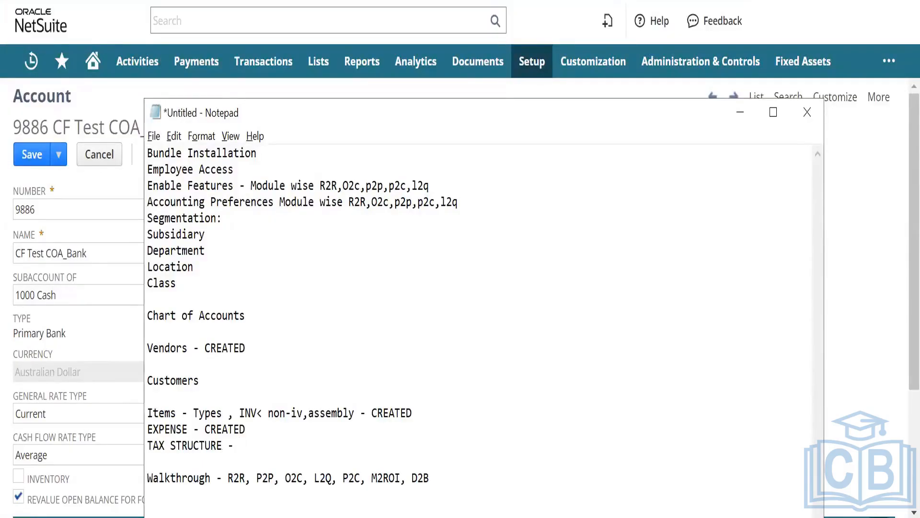
text(CREATED)
- Append "- CREATED" to the "Chart of Accounts" line and to the "Customers" line
click(278, 322)
text(- CREATED)
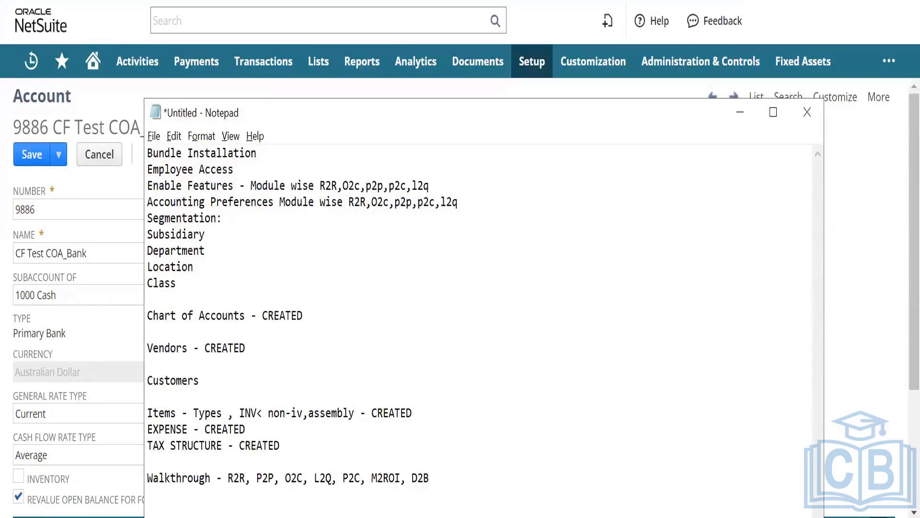
key(Down)
key(Down)
key(Down)
key(Down)
key(Right)
key(Down)
key(Down)
key(Up)
key(Left)
text(- CREATED)
key(Left)
key(Left)
key(Left)
key(Left)
key(Left)
key(Left)
key(Down)
key(Down)
key(Down)
key(Up)
key(Down)
key(Down)
- Switch to NetSuite and open the Accounting Lists from the accounting setup in a new browser tab
click(882, 281)
mouse_move(530, 62)
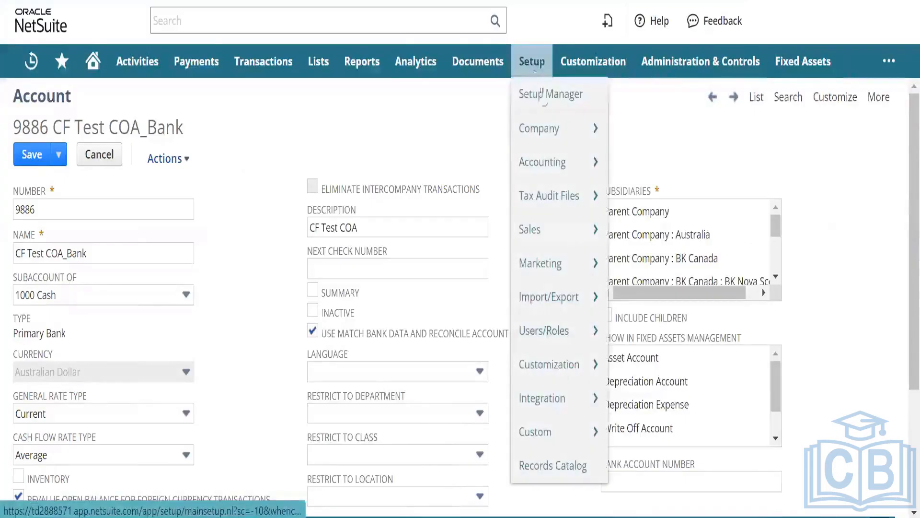
mouse_move(551, 162)
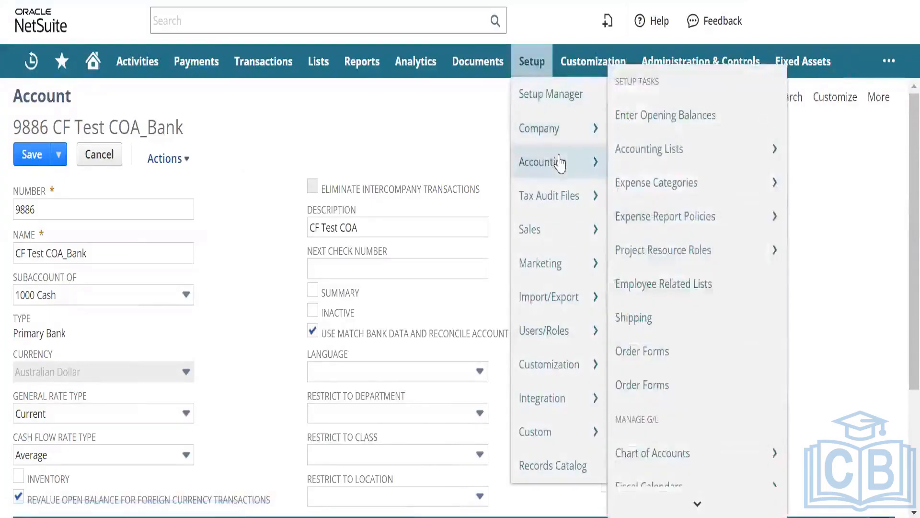
right_click(653, 151)
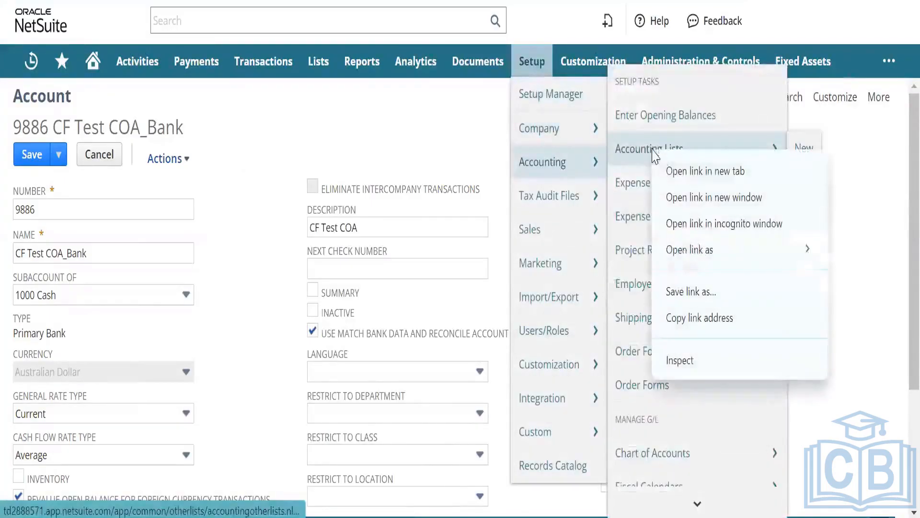
click(669, 170)
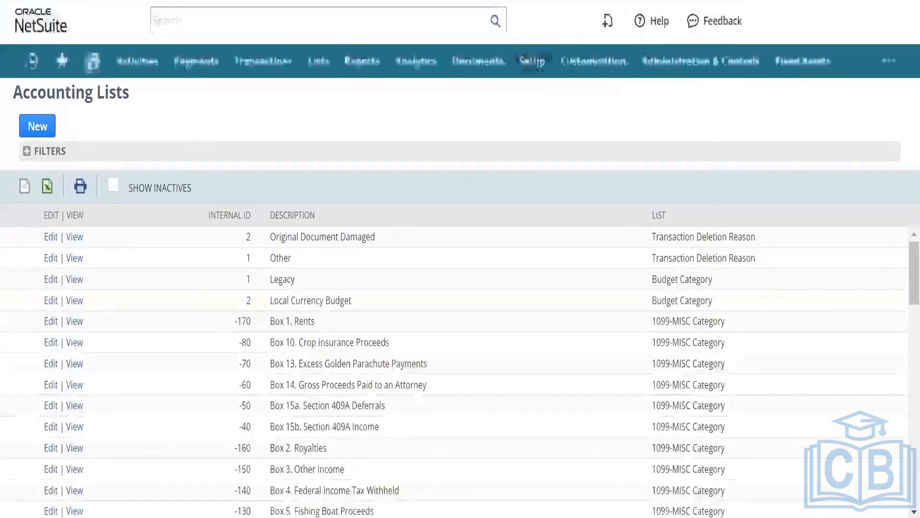
- Expand the filters of the Accounting Lists and set Type to Vendor Category
click(27, 153)
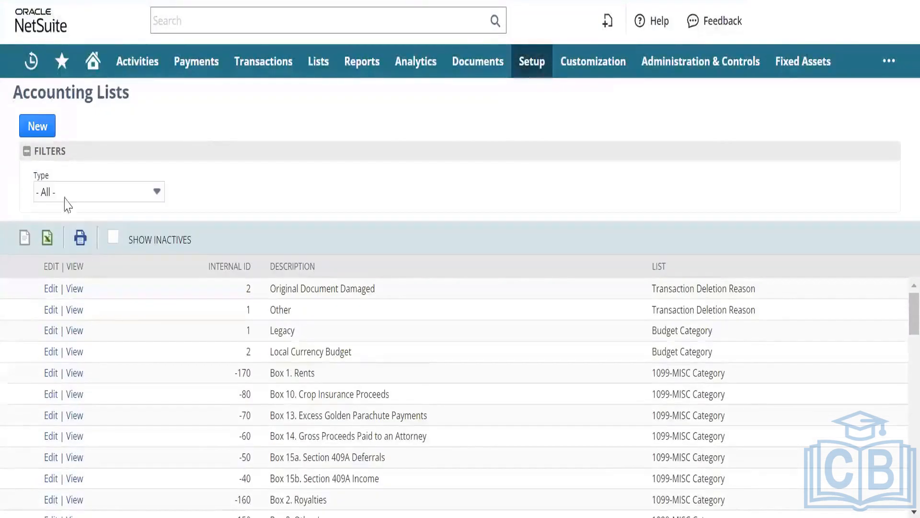
click(128, 197)
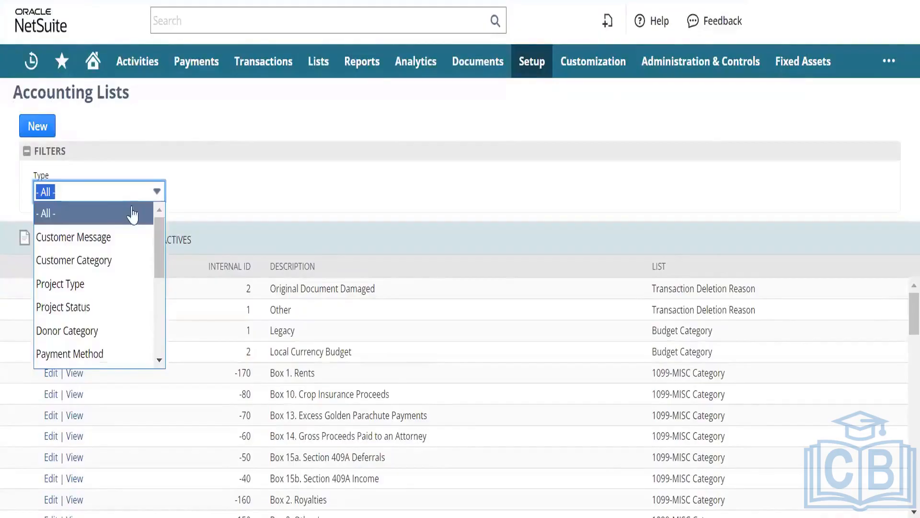
drag(159, 260, 158, 284)
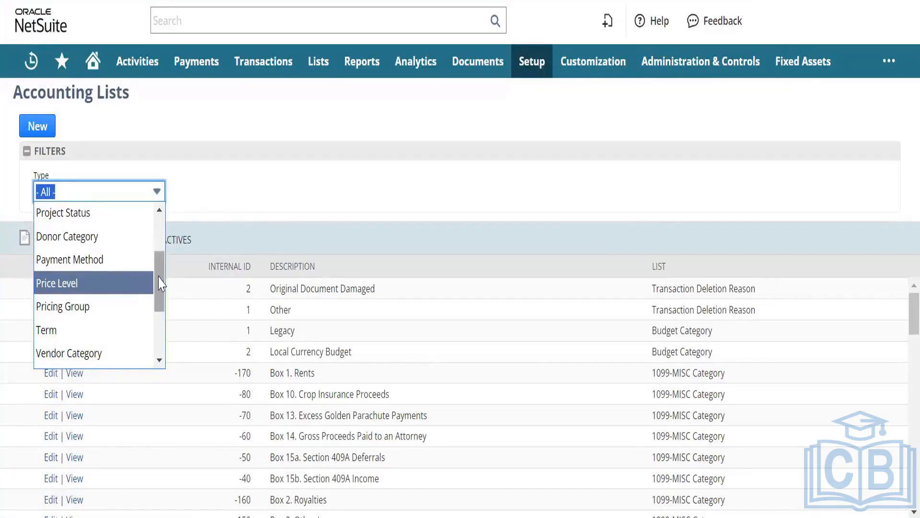
drag(160, 283, 159, 289)
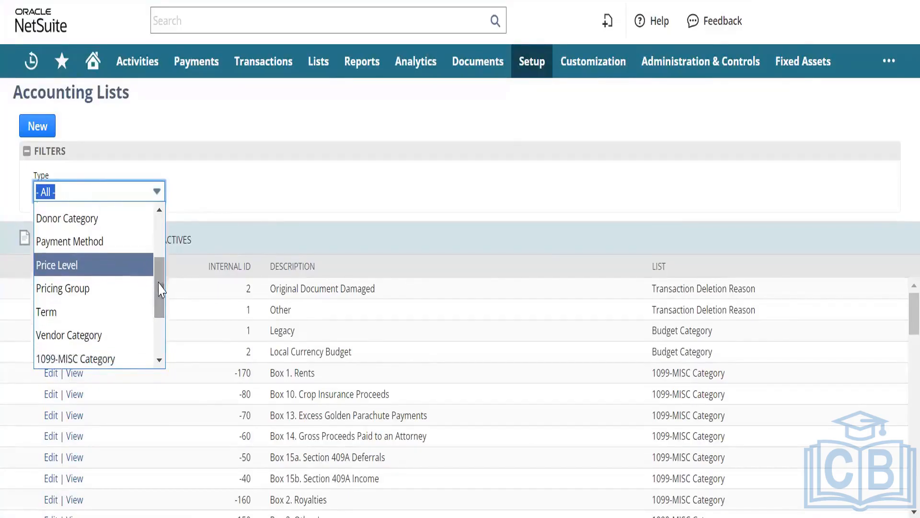
click(118, 336)
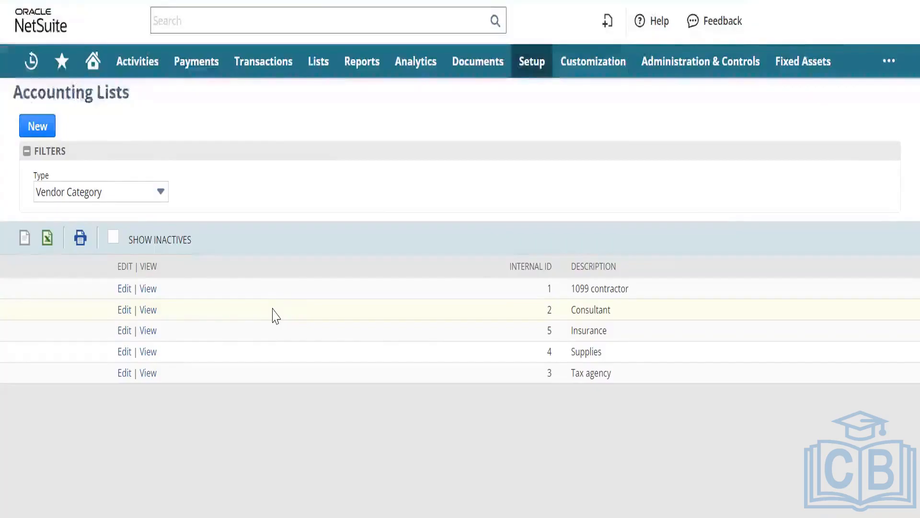
- Review the list types offered by the Type filter, keeping Vendor Category selected
click(159, 191)
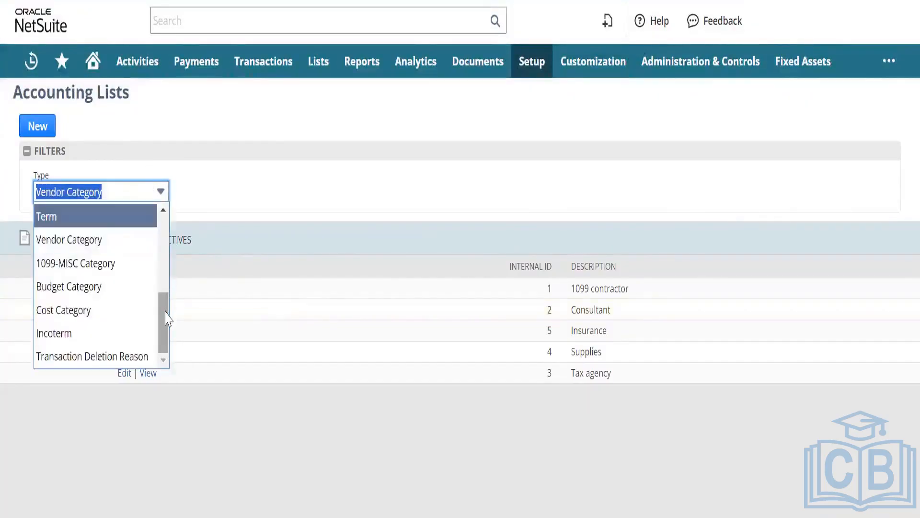
scroll(165, 316, up, 5)
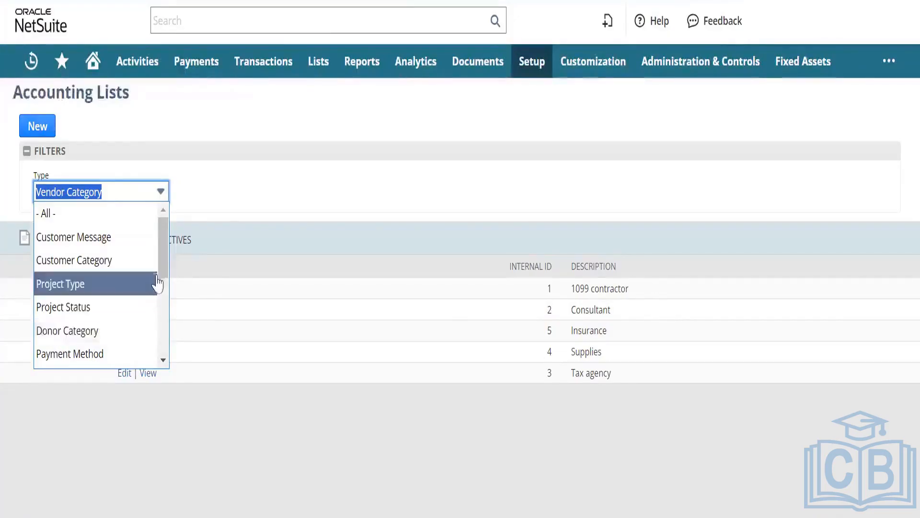
drag(163, 276, 163, 309)
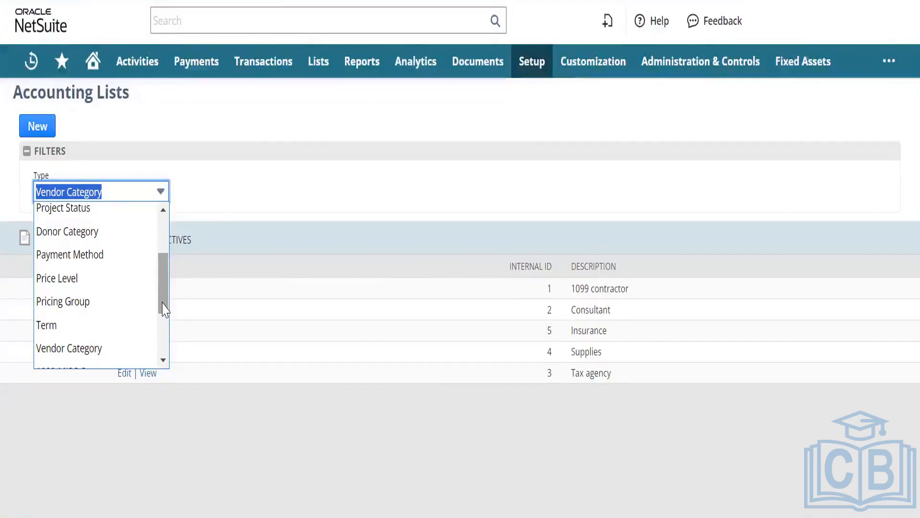
drag(164, 303, 168, 360)
click(596, 140)
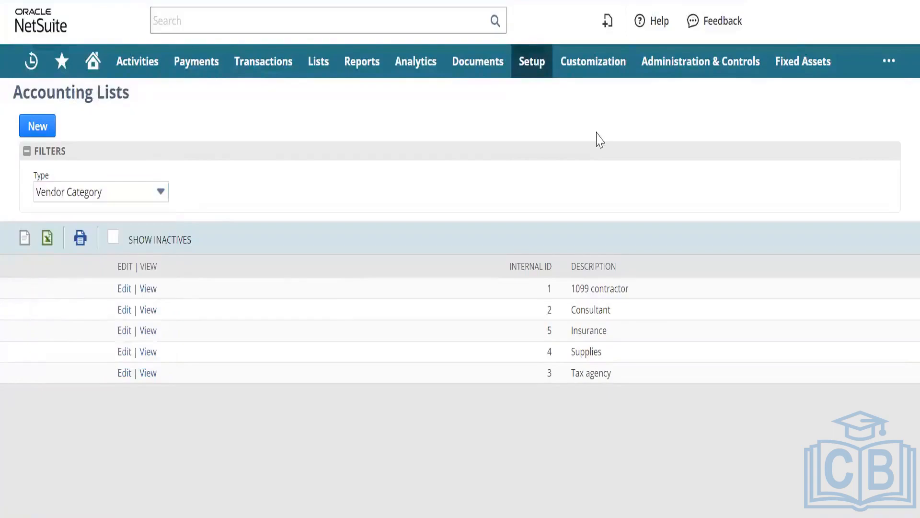